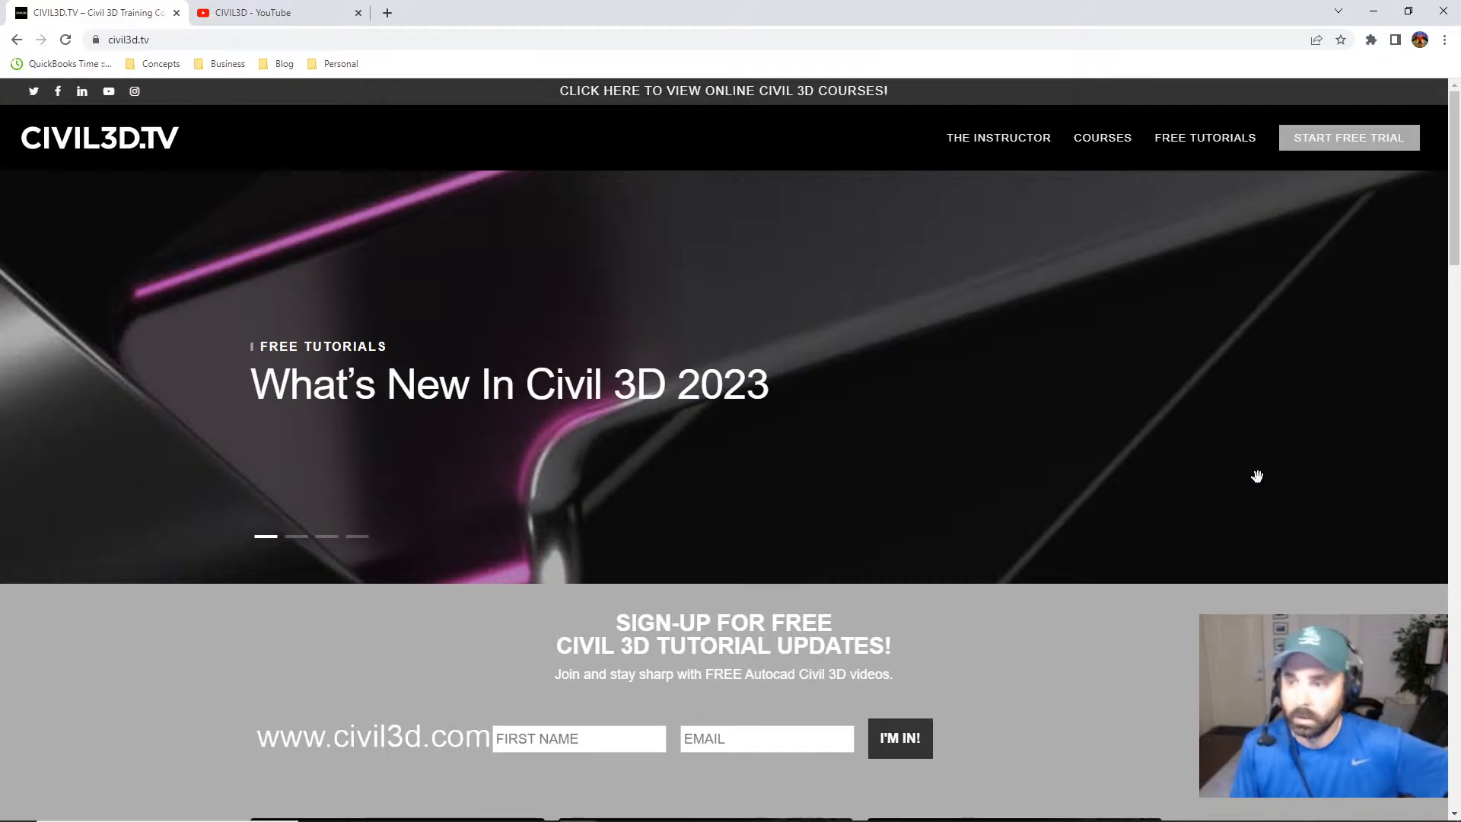
pyautogui.scroll(-3, 1258, 476)
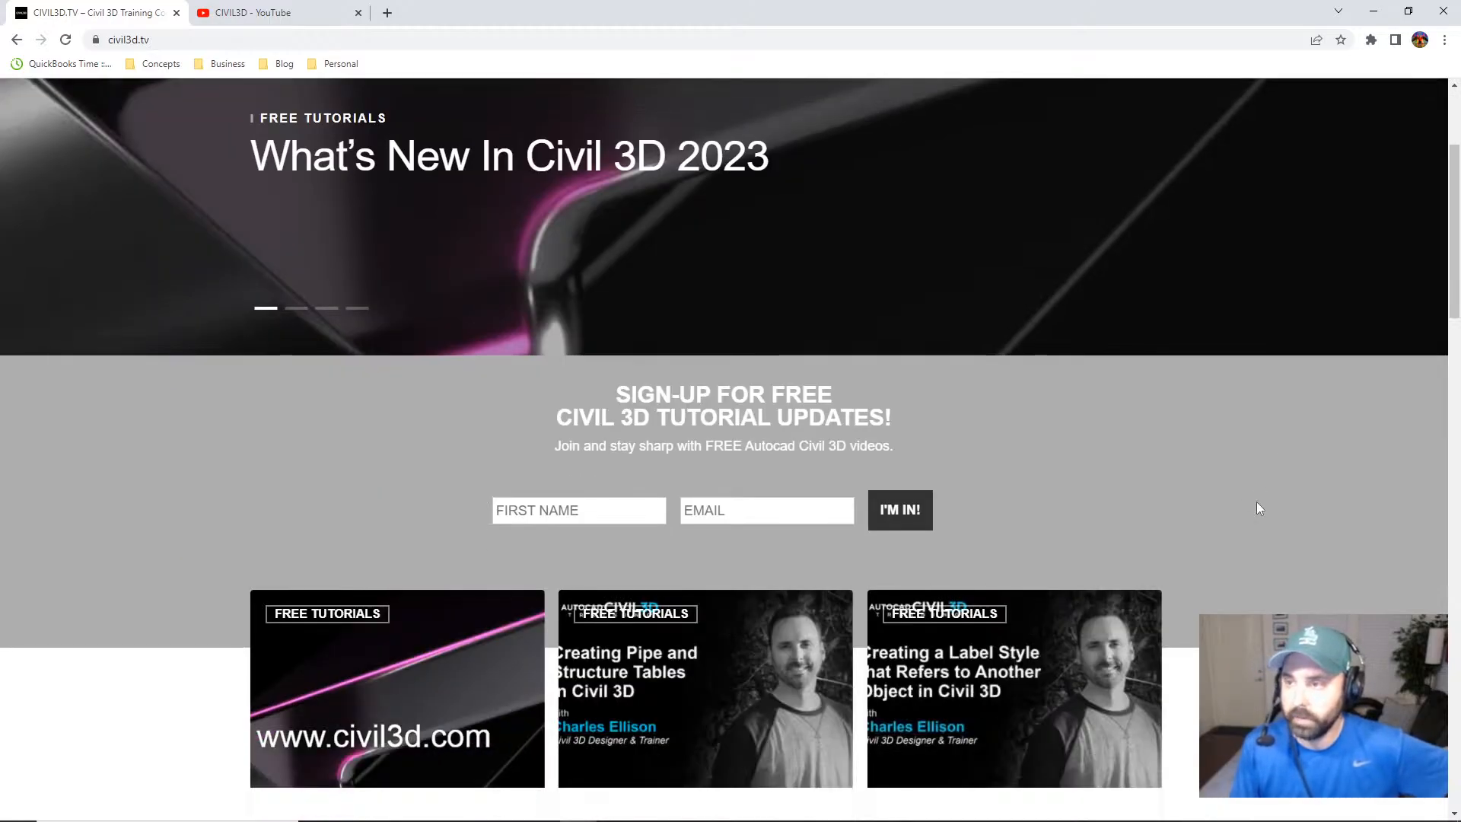
pyautogui.scroll(3, 1257, 500)
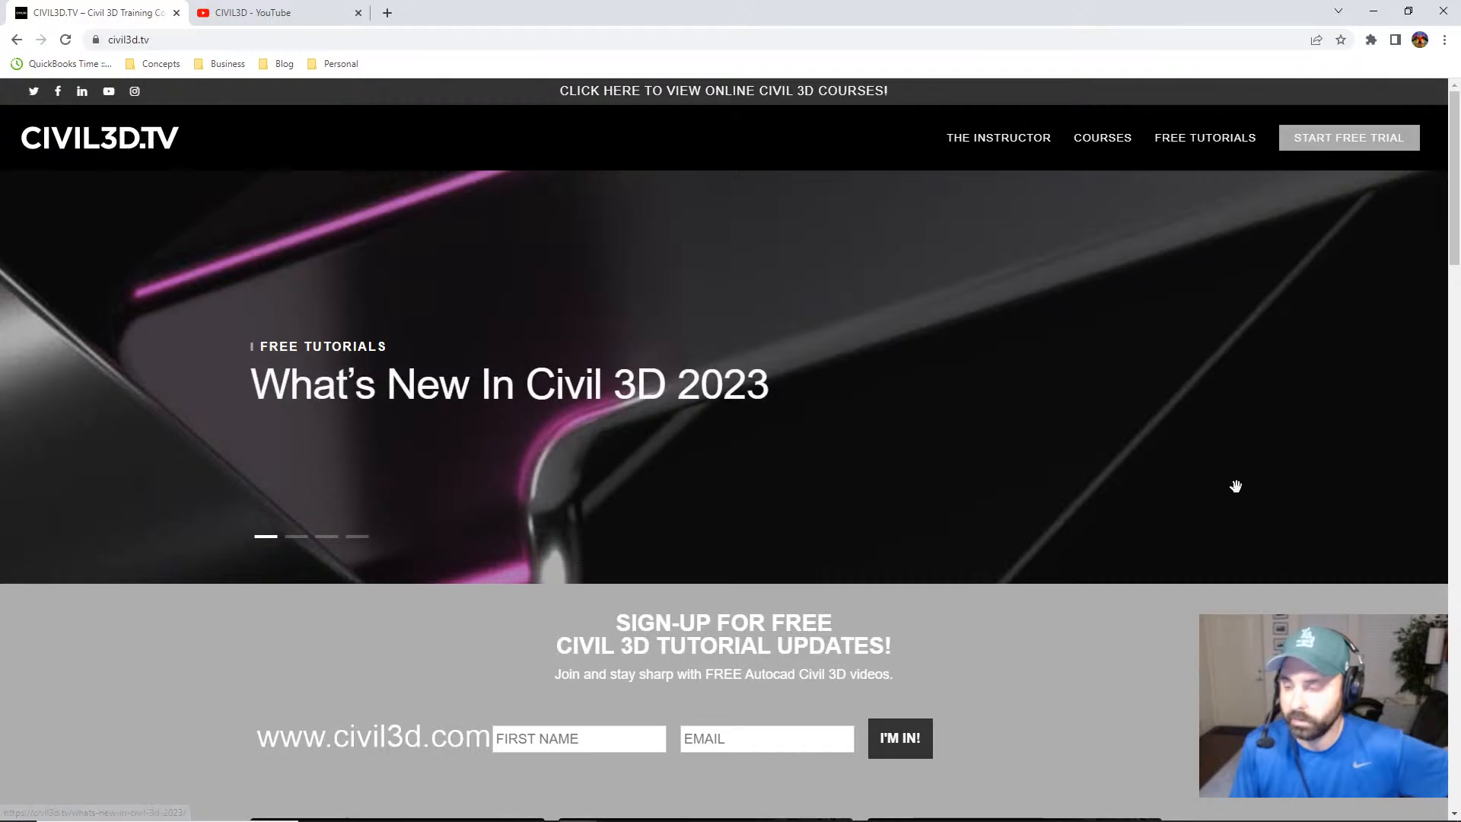
# Search Google for "civil3d 2023" in a new browser tab.
pyautogui.click(388, 13)
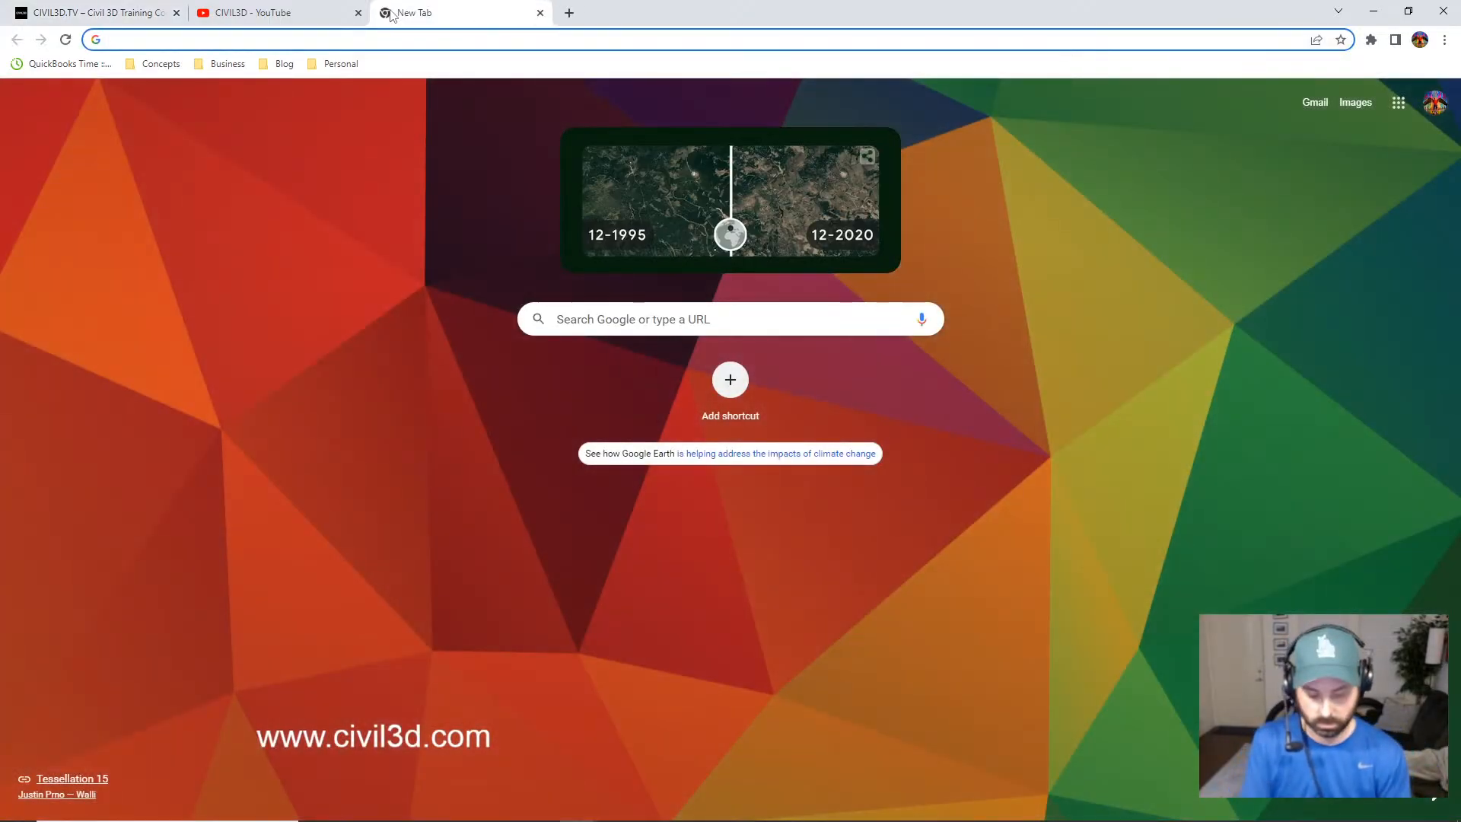
pyautogui.write('aut')
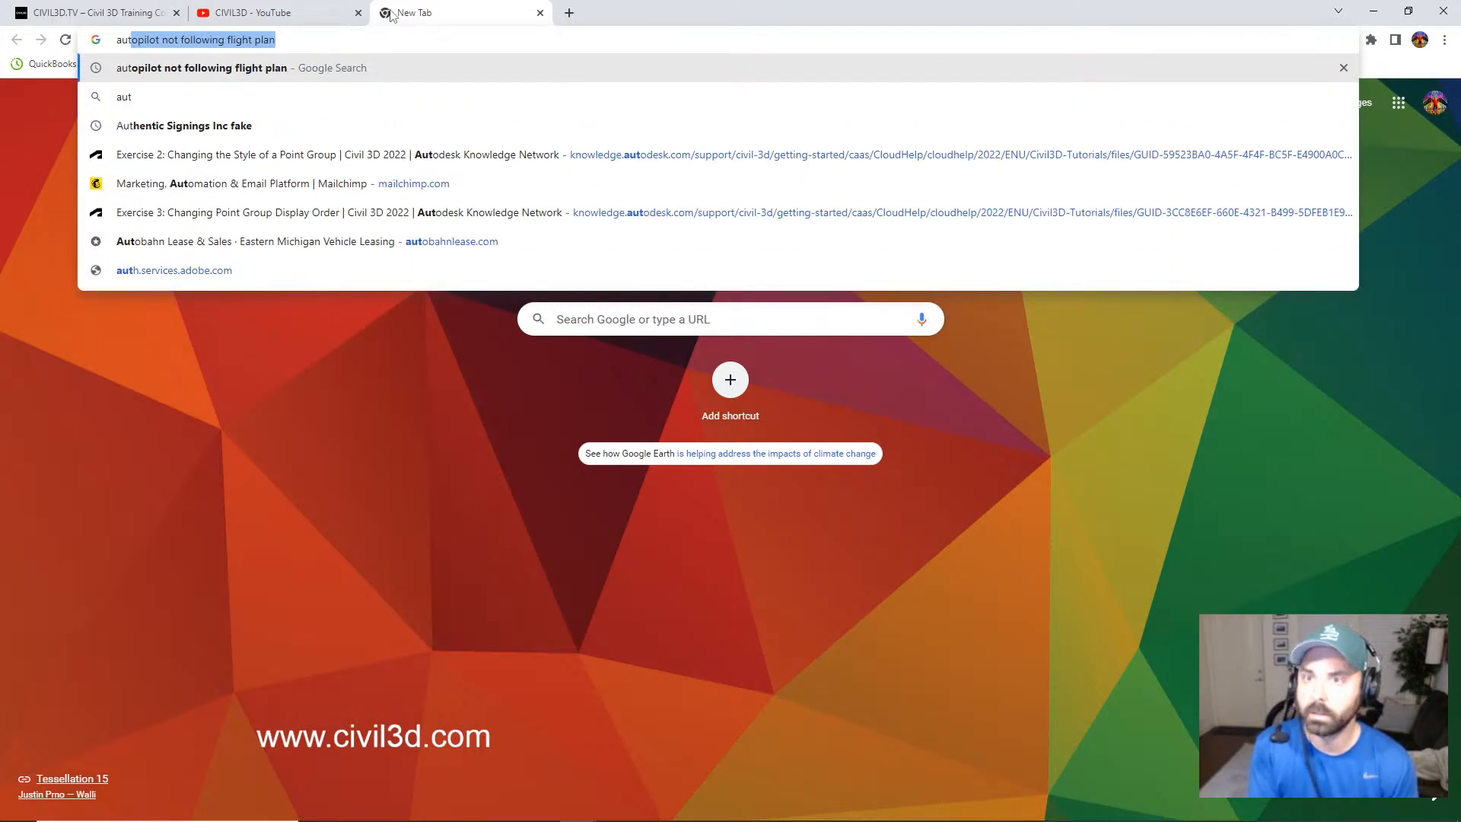
pyautogui.press('BackSpace')
pyautogui.press('BackSpace')
pyautogui.press('BackSpace')
pyautogui.press('BackSpace')
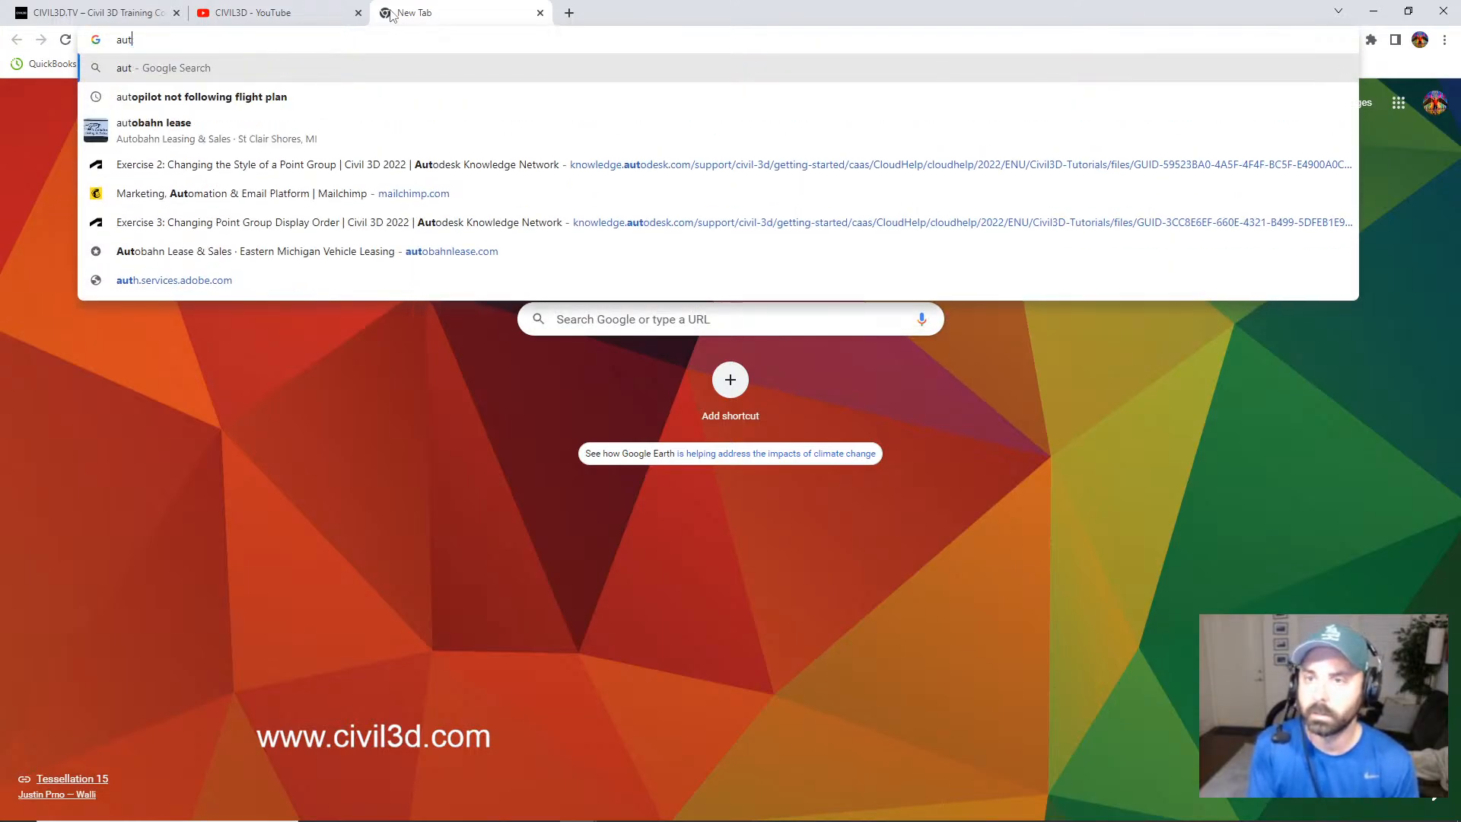
pyautogui.write('civil3d.tv')
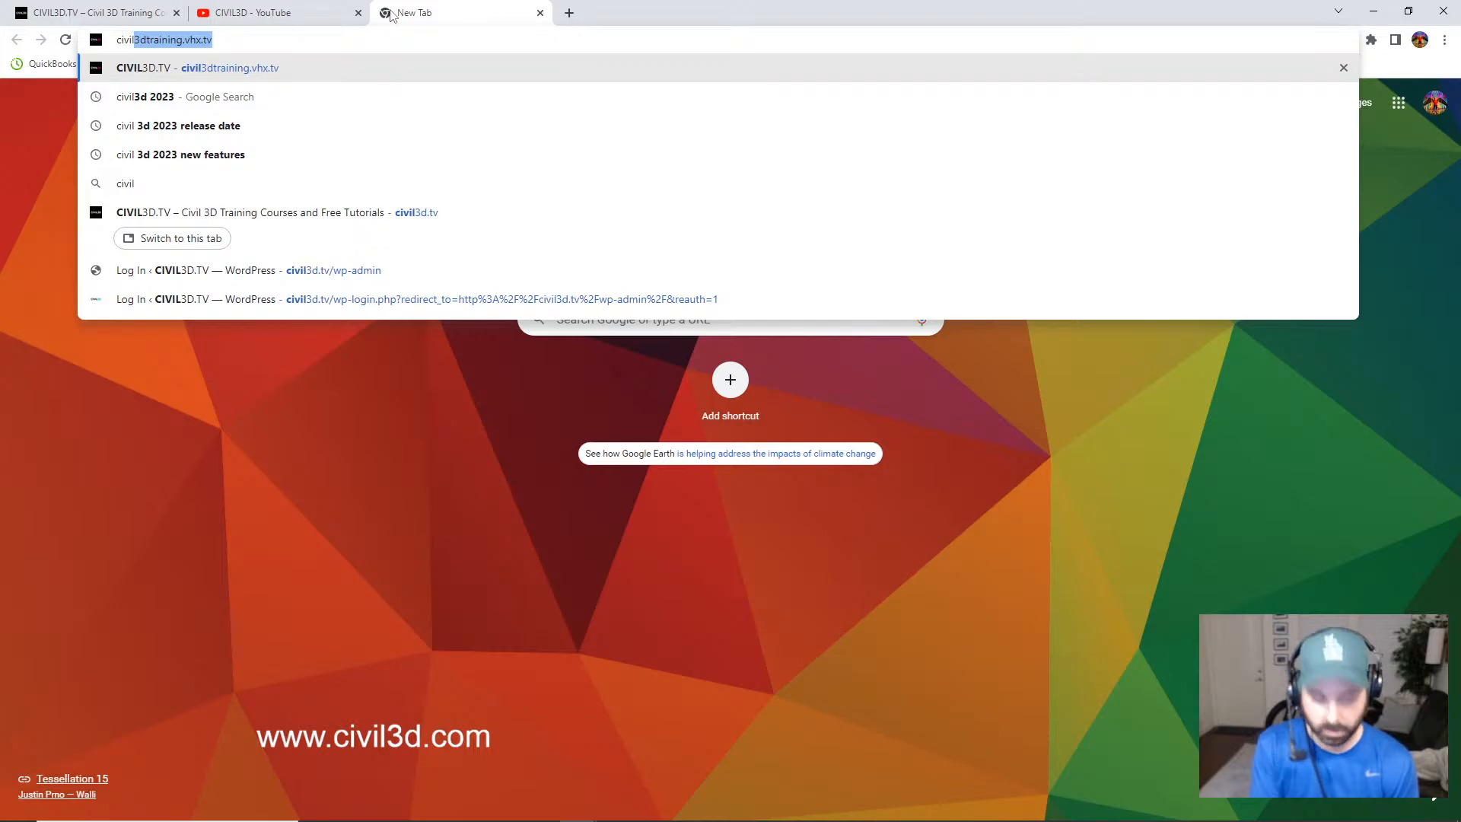
pyautogui.press('BackSpace')
pyautogui.press('BackSpace')
pyautogui.press('BackSpace')
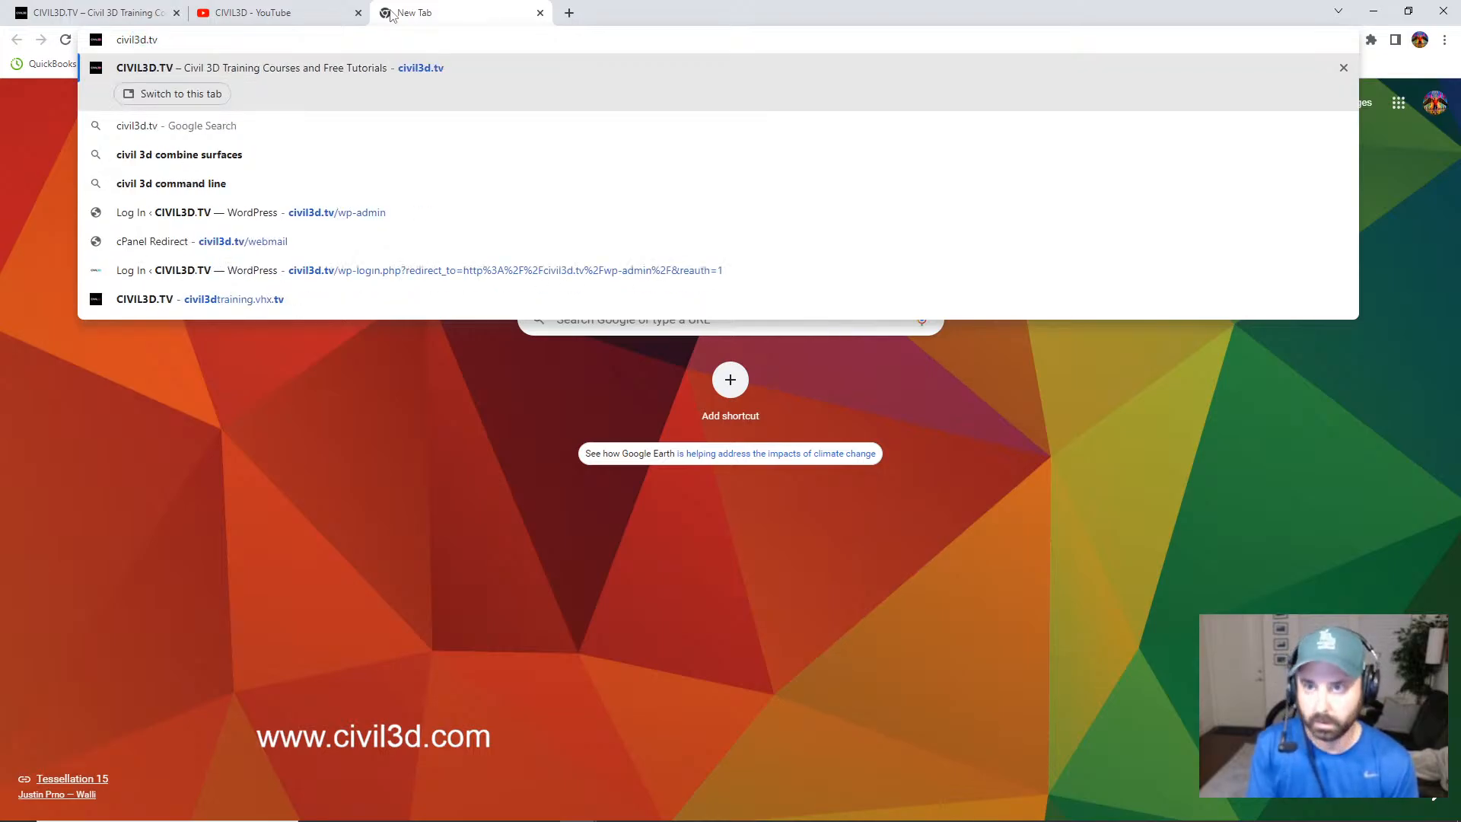
pyautogui.write('2023')
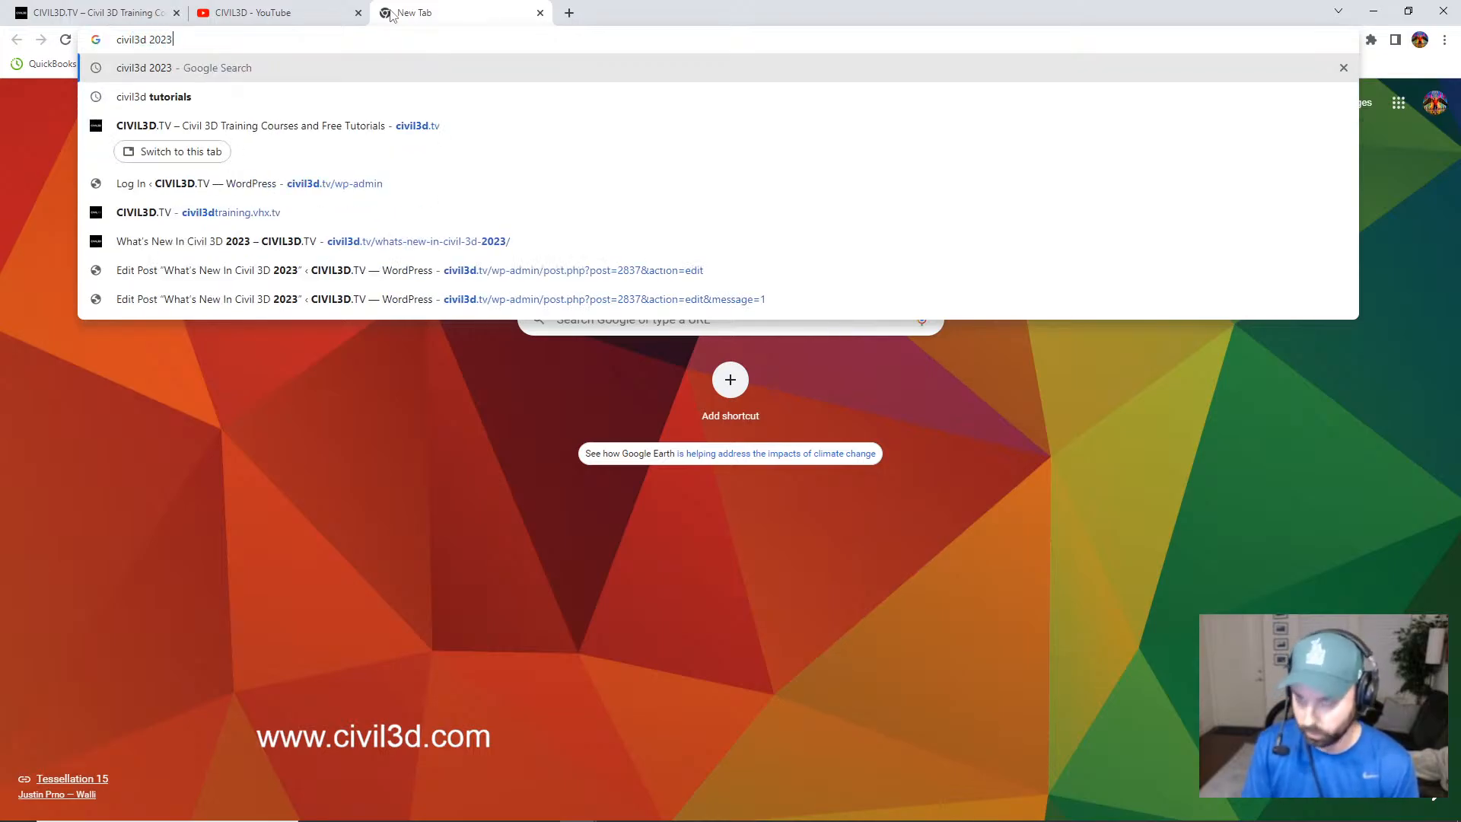
pyautogui.press('Return')
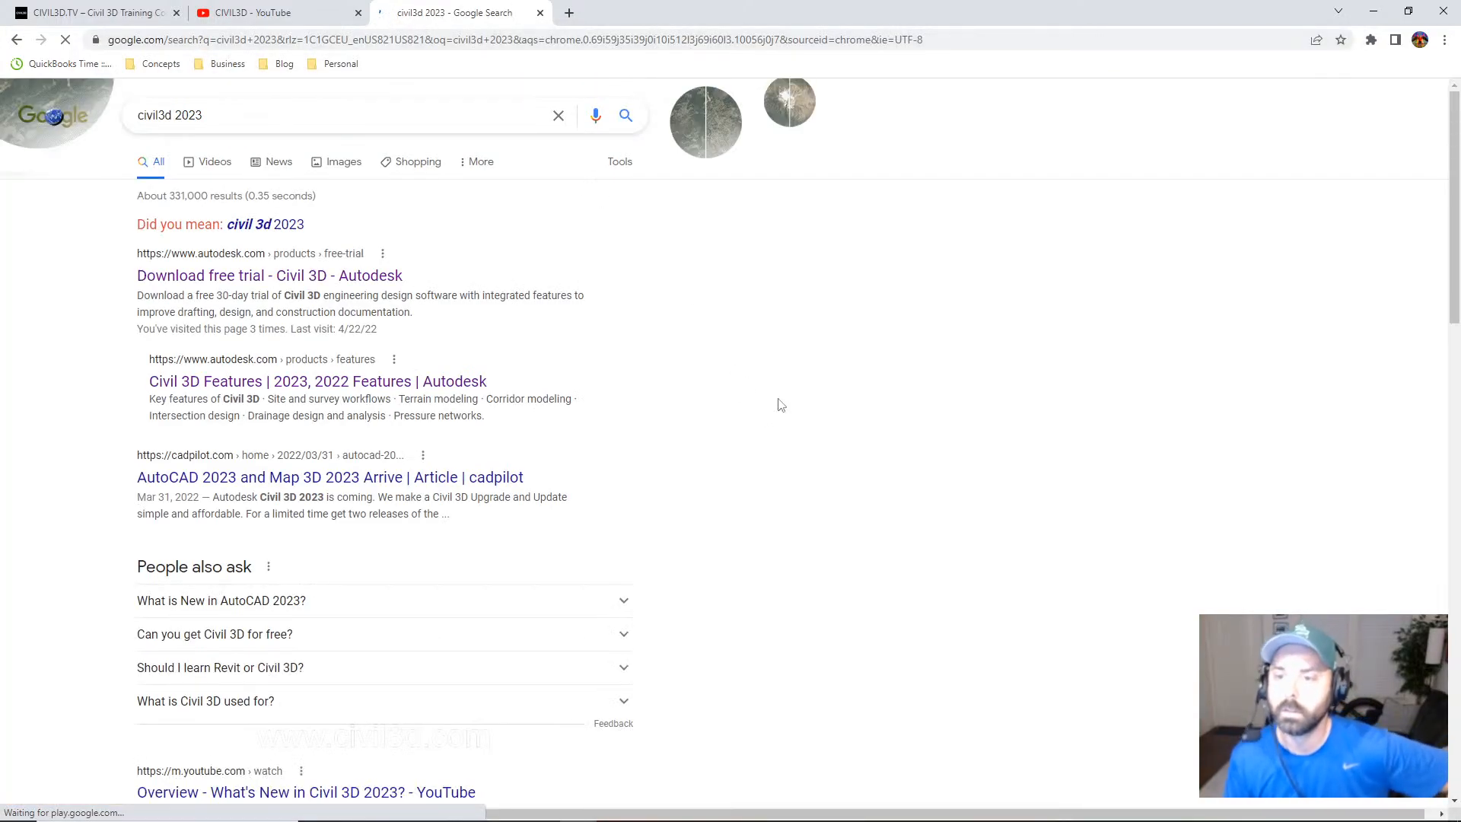
# Open Autodesk's Civil 3D Features result, review the new features of Civil 3D 2023, and close the page.
pyautogui.click(317, 388)
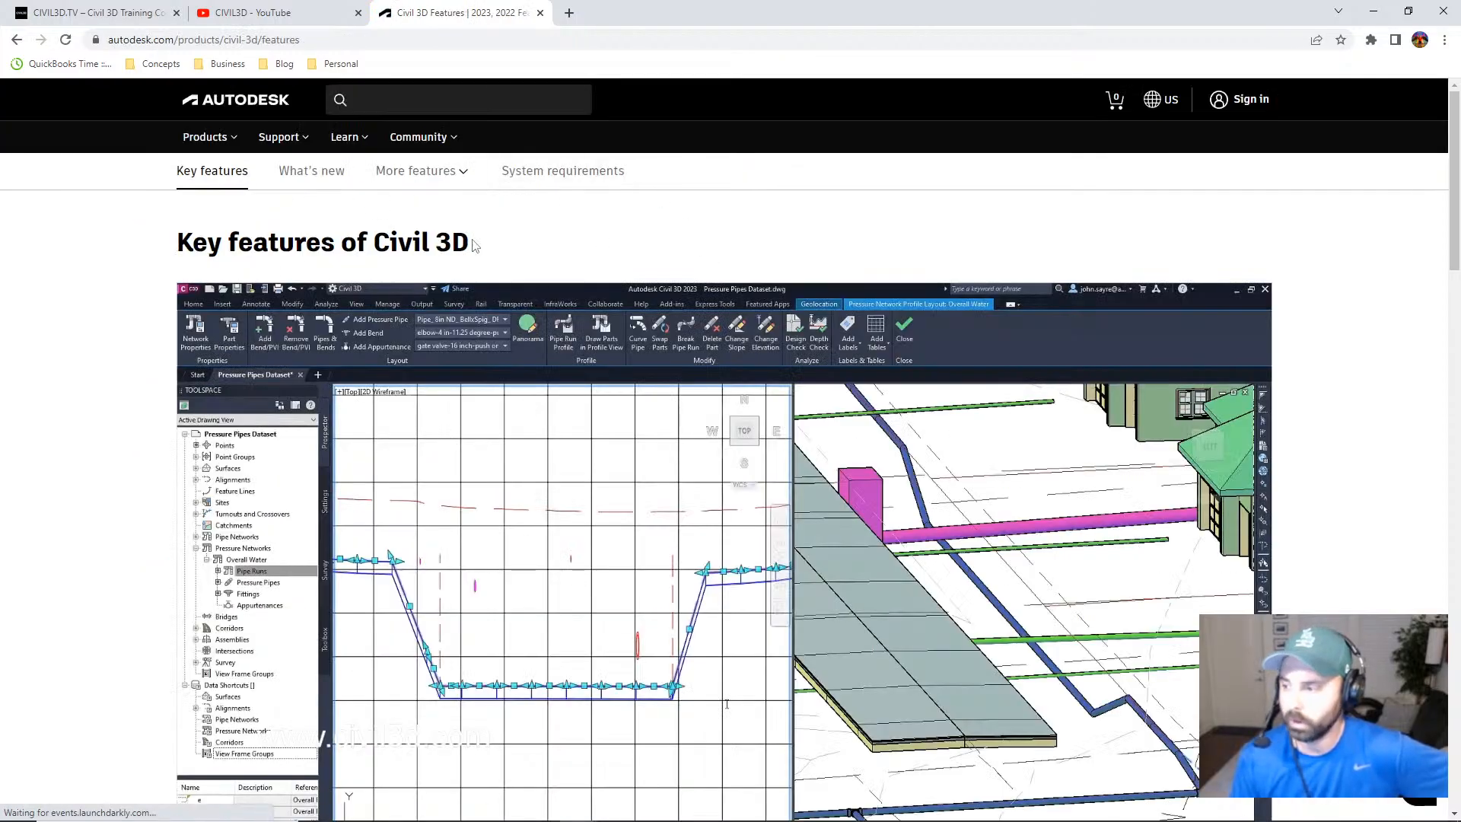
pyautogui.scroll(-15, 103, 404)
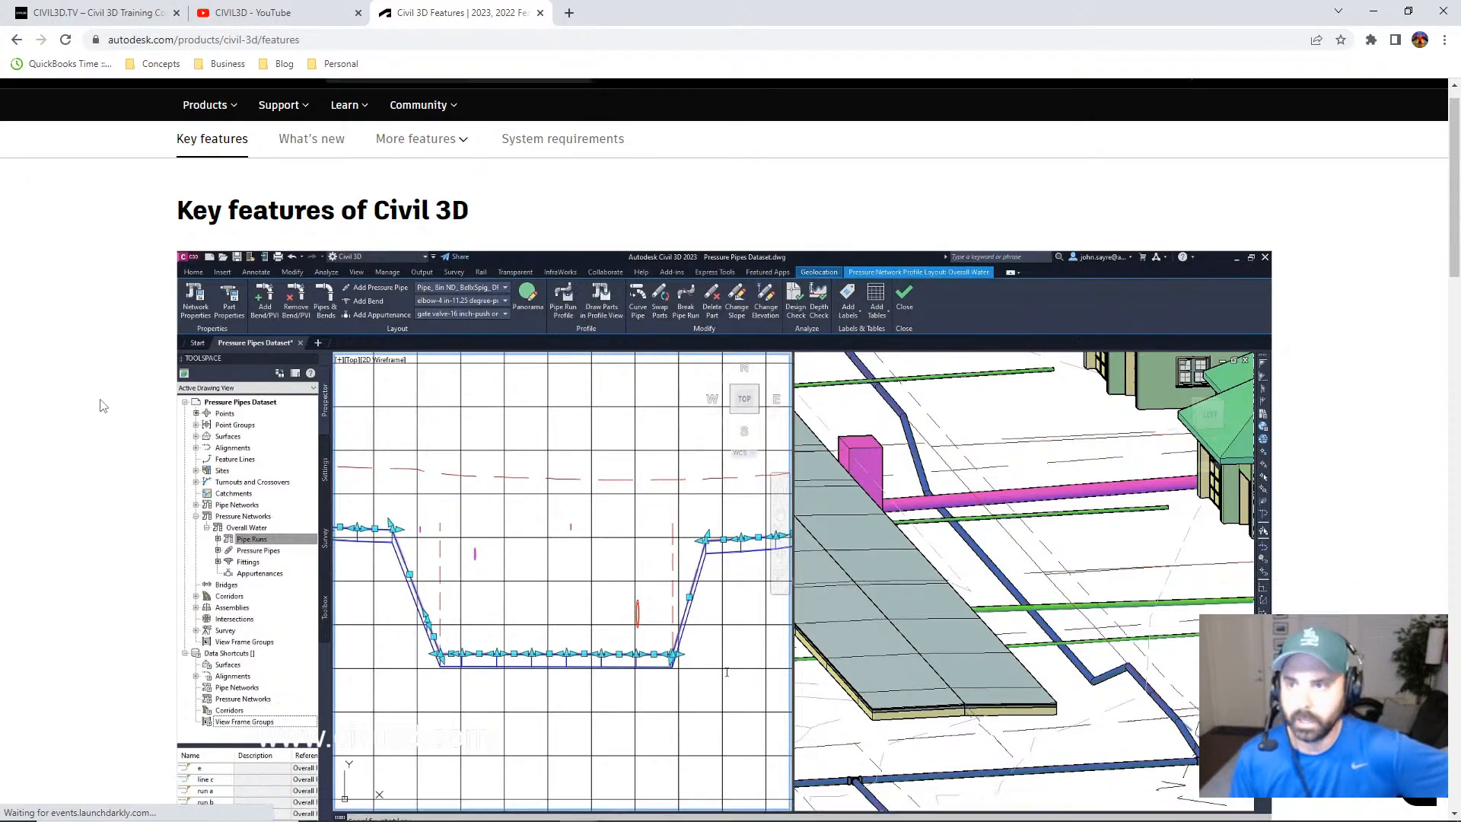
pyautogui.scroll(-2, 104, 407)
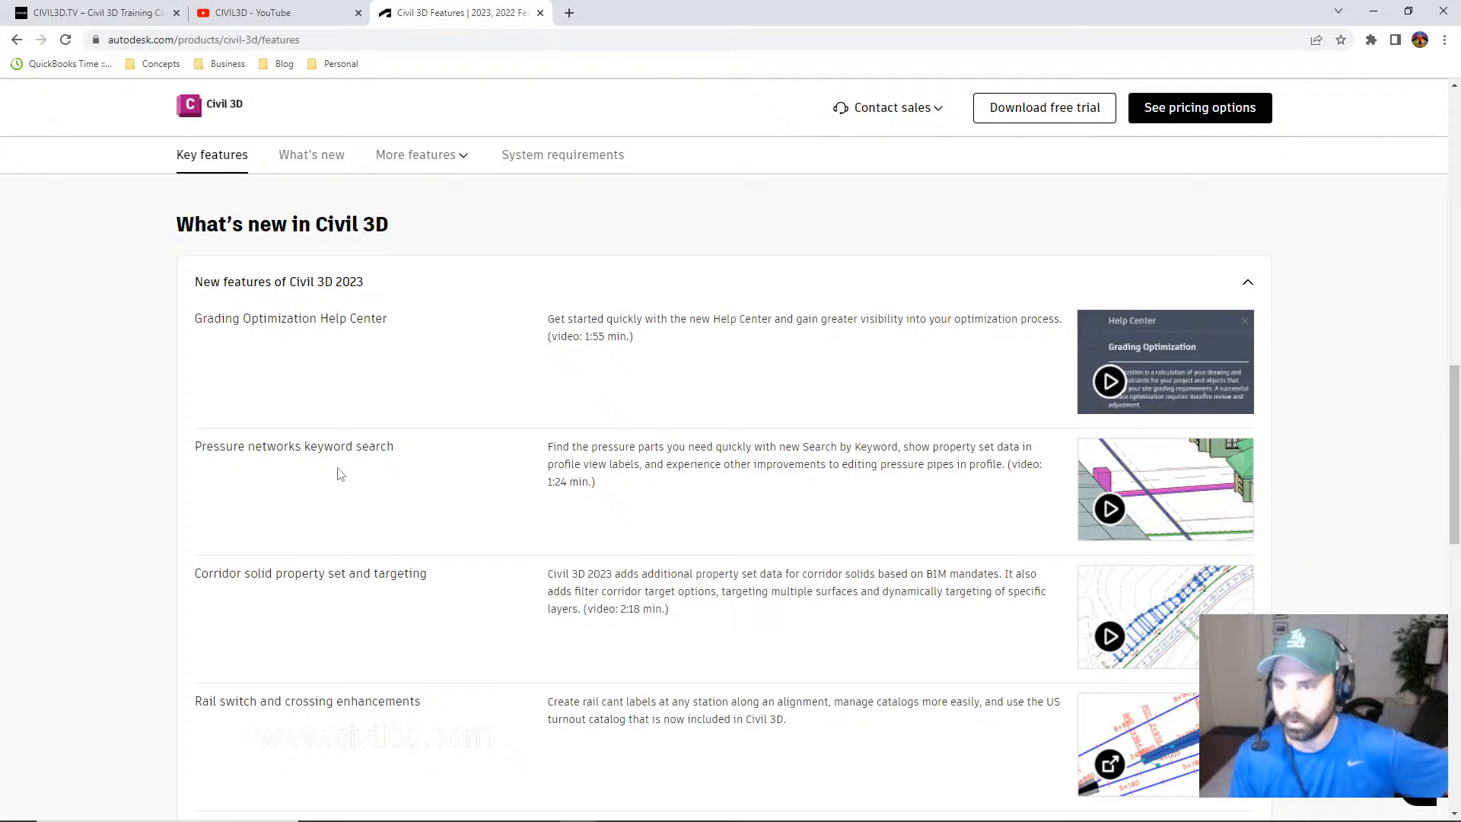
pyautogui.scroll(-3, 236, 516)
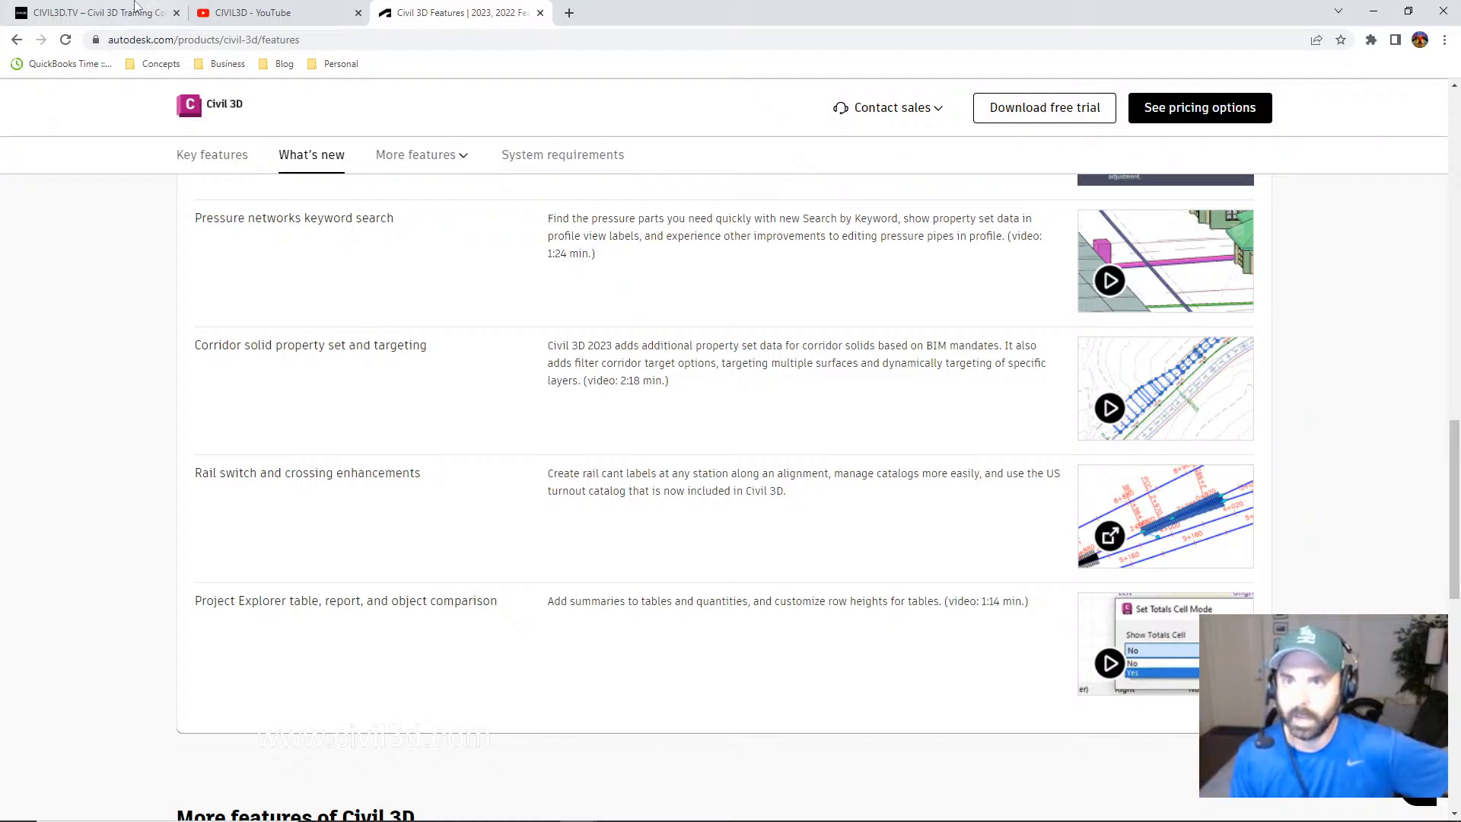
pyautogui.hotkey('ctrl', 'w')
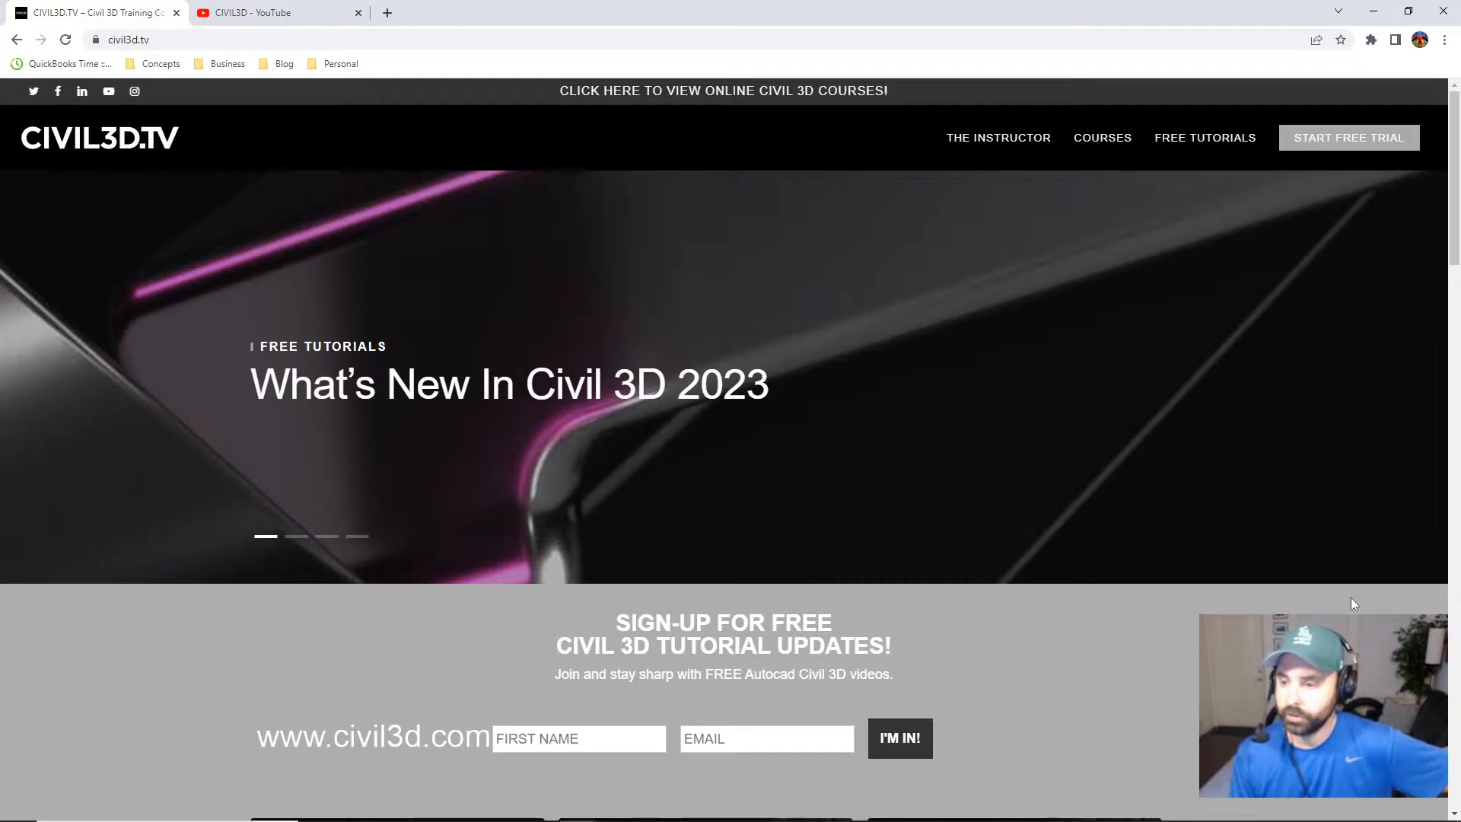
# Examine the free tutorial posts and the All-Access Subscription section on the CIVIL3D.TV home page.
pyautogui.scroll(-2, 1359, 592)
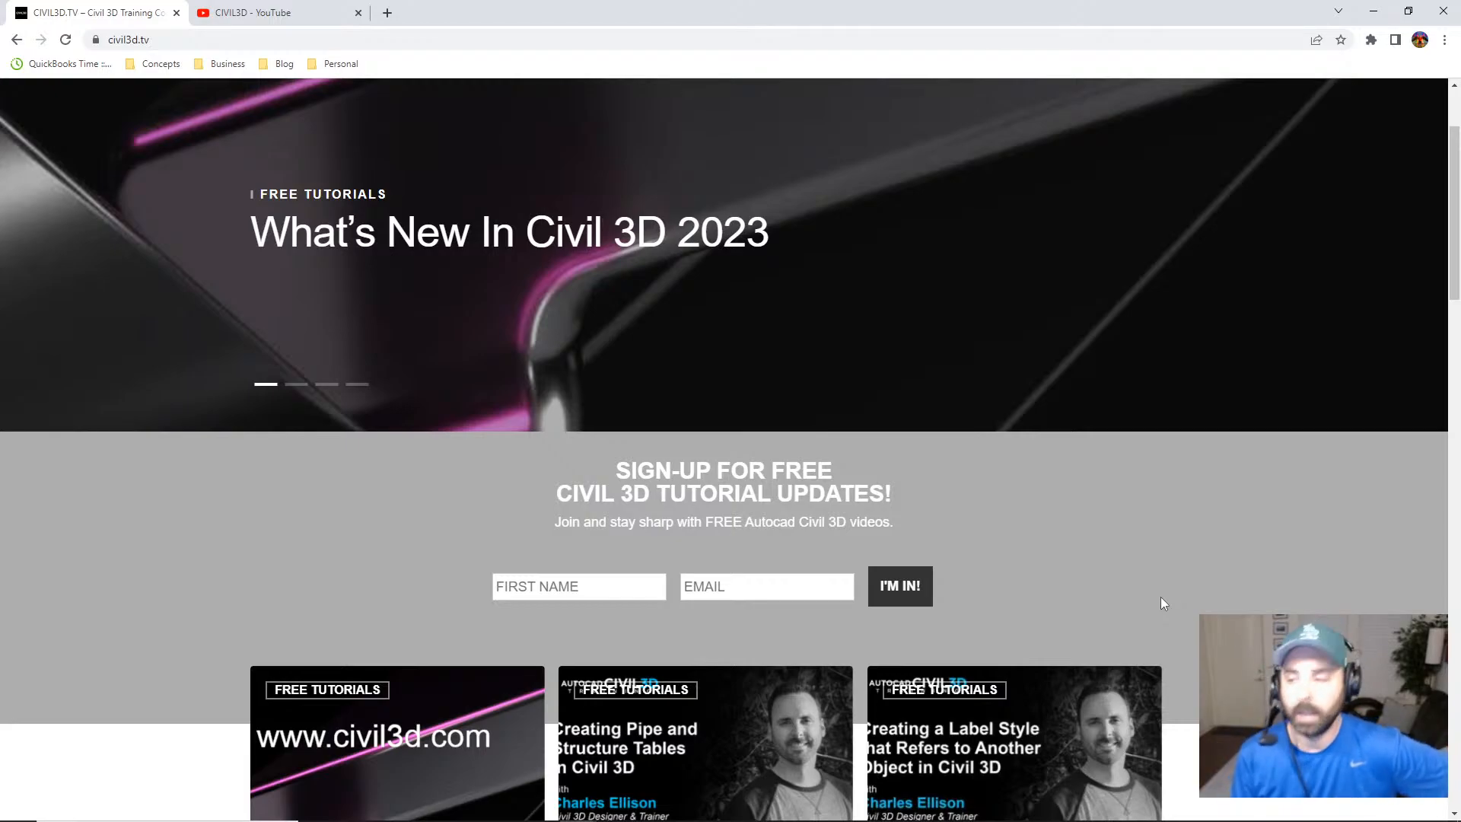
pyautogui.scroll(-2, 1294, 594)
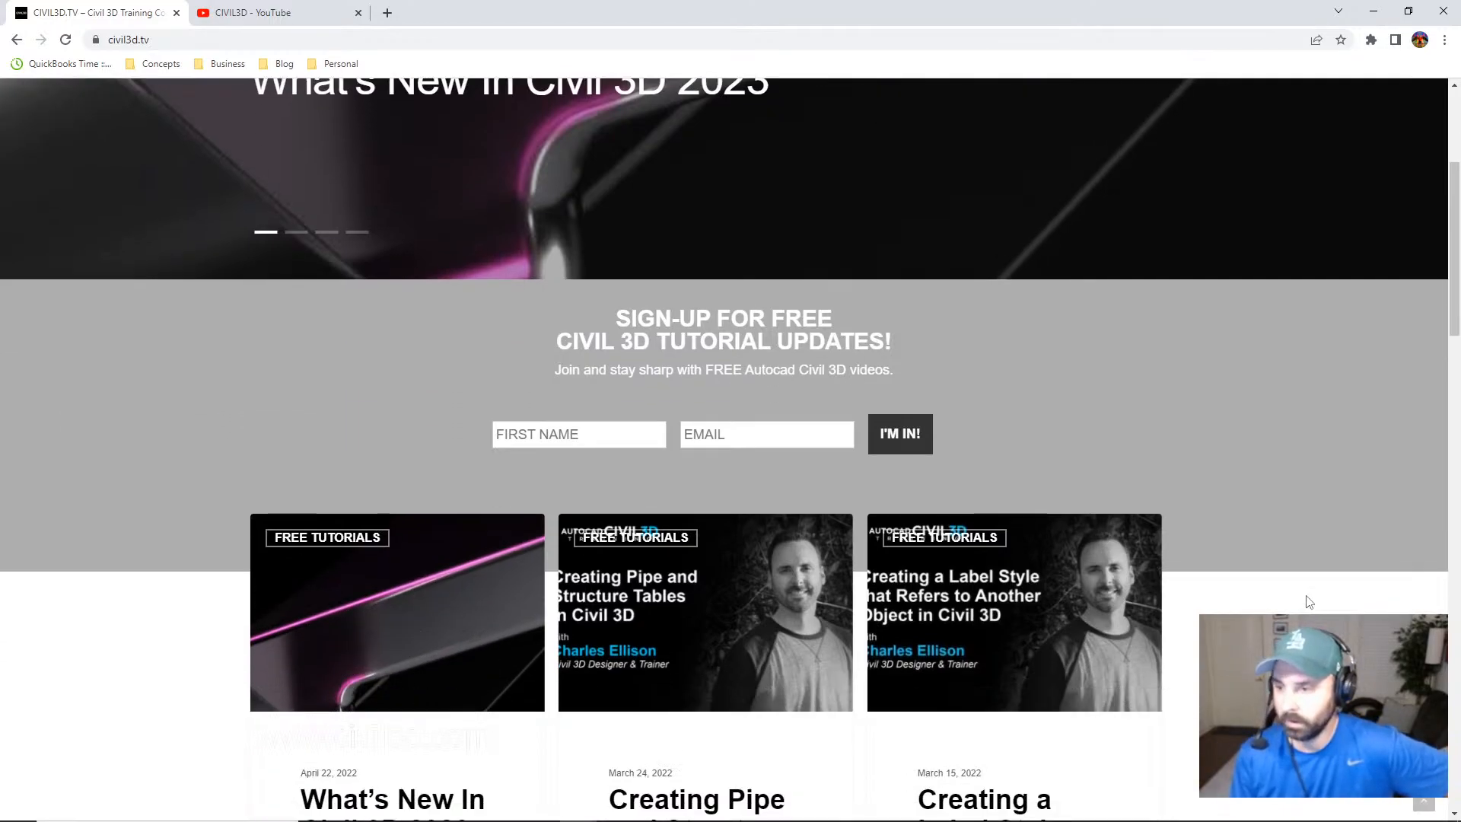
pyautogui.scroll(-2, 1320, 590)
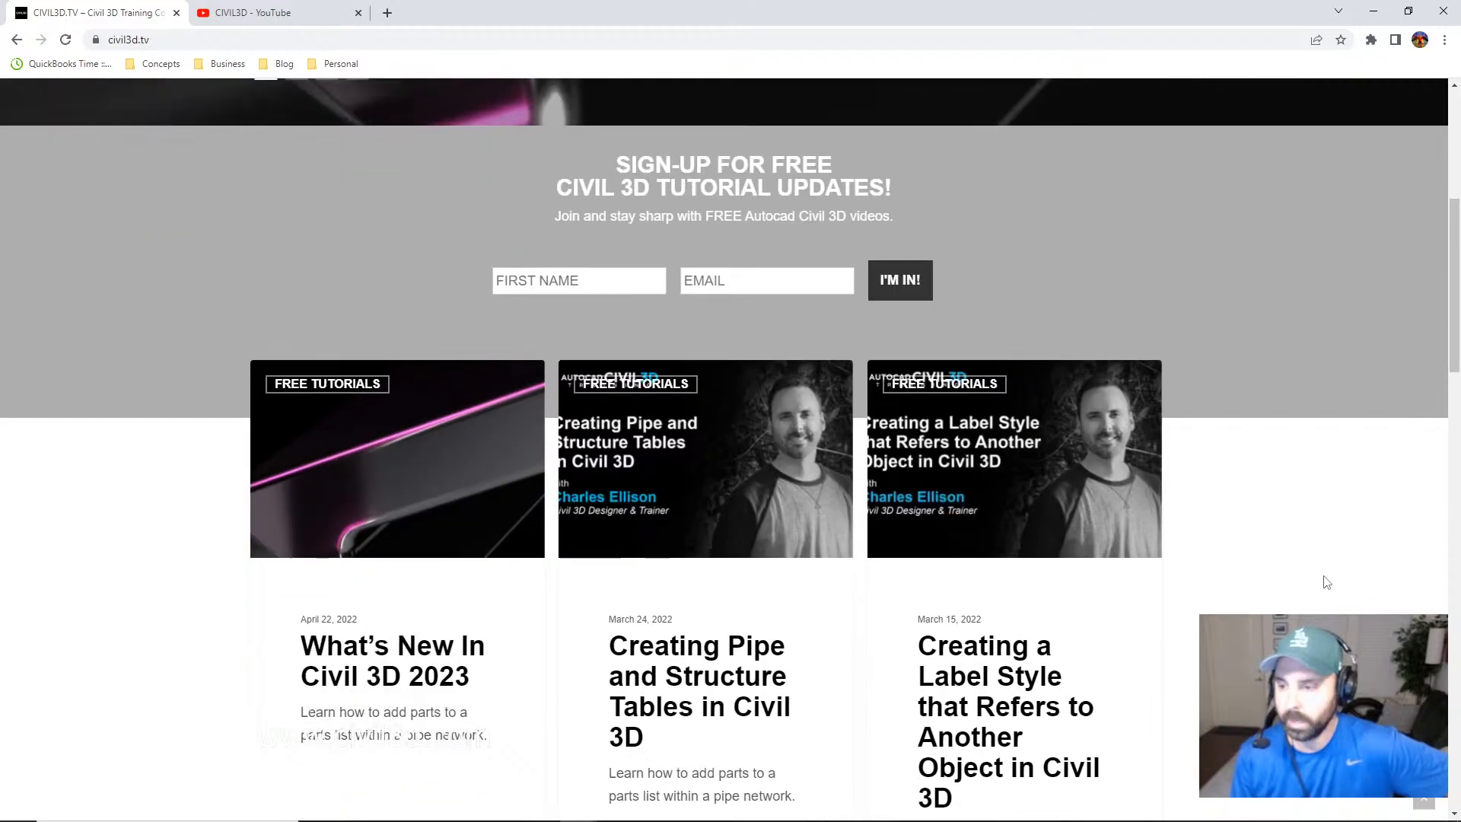
pyautogui.scroll(-2, 1326, 579)
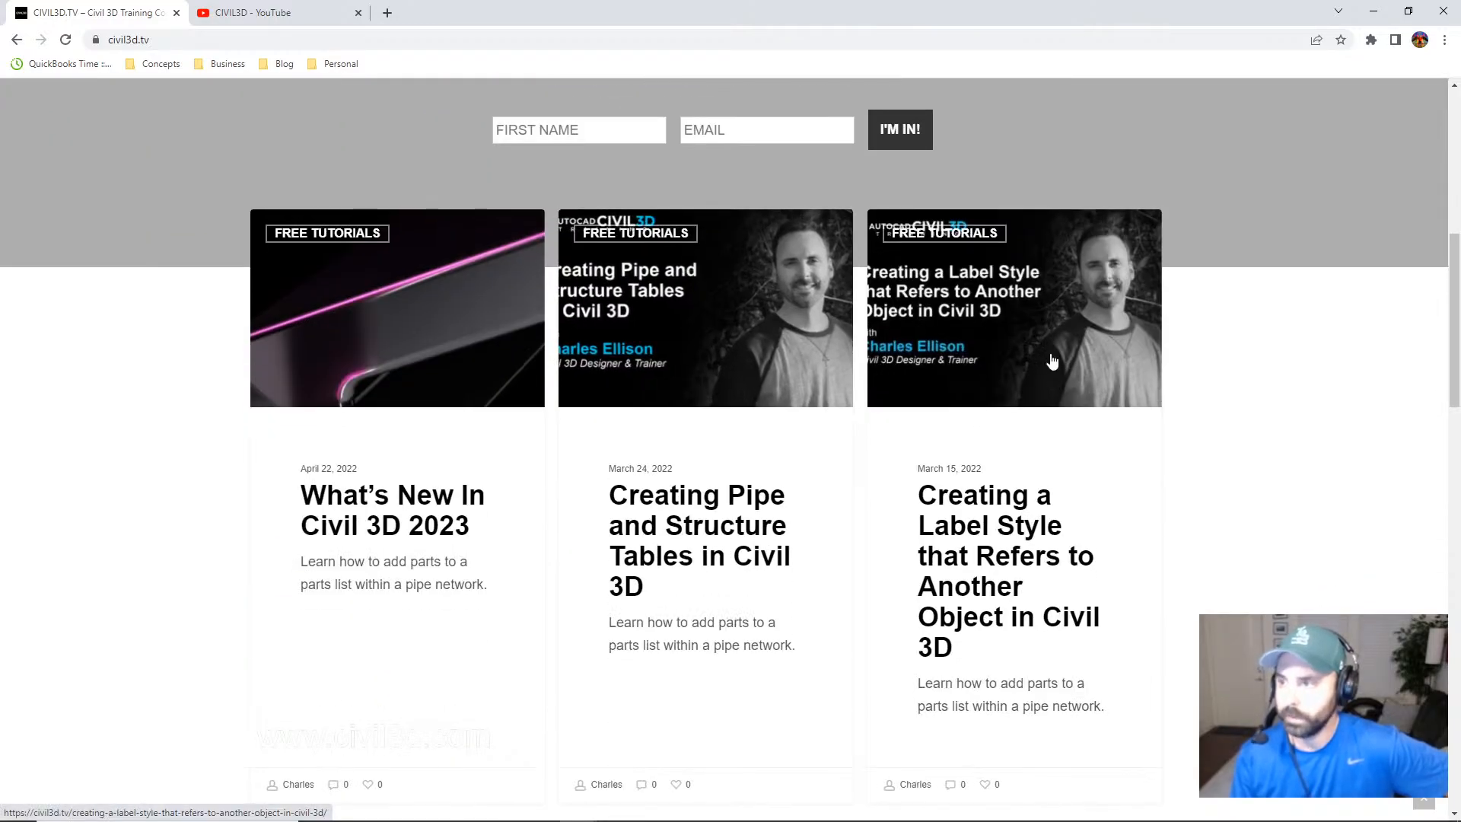
pyautogui.scroll(-2, 1294, 430)
pyautogui.scroll(-3, 1300, 441)
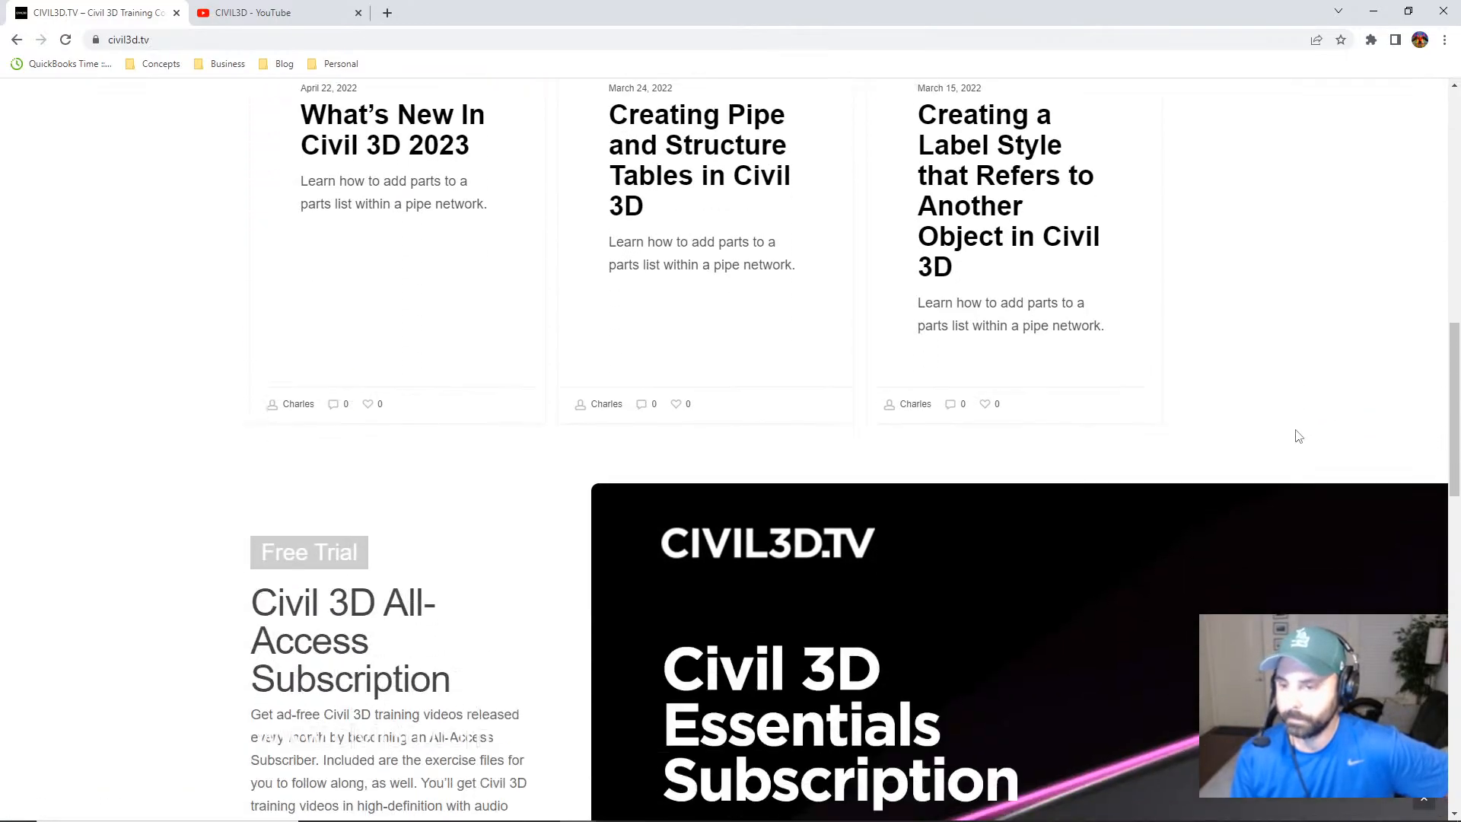
pyautogui.scroll(-4, 1298, 436)
pyautogui.click(1295, 433)
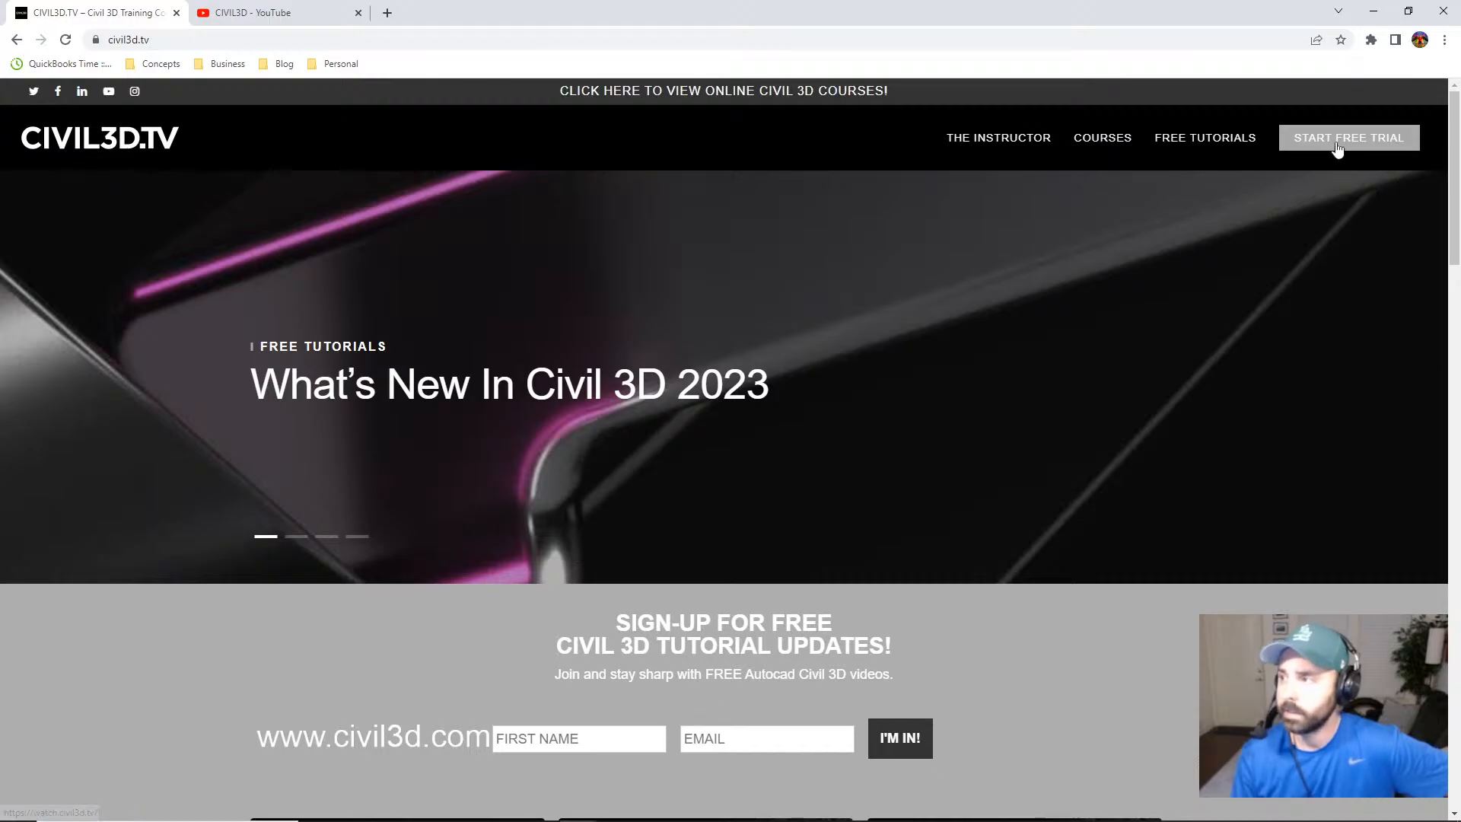
# Open the CIVIL3D.TV free trial page and review the courses included in the subscription's content.
pyautogui.click(1389, 142)
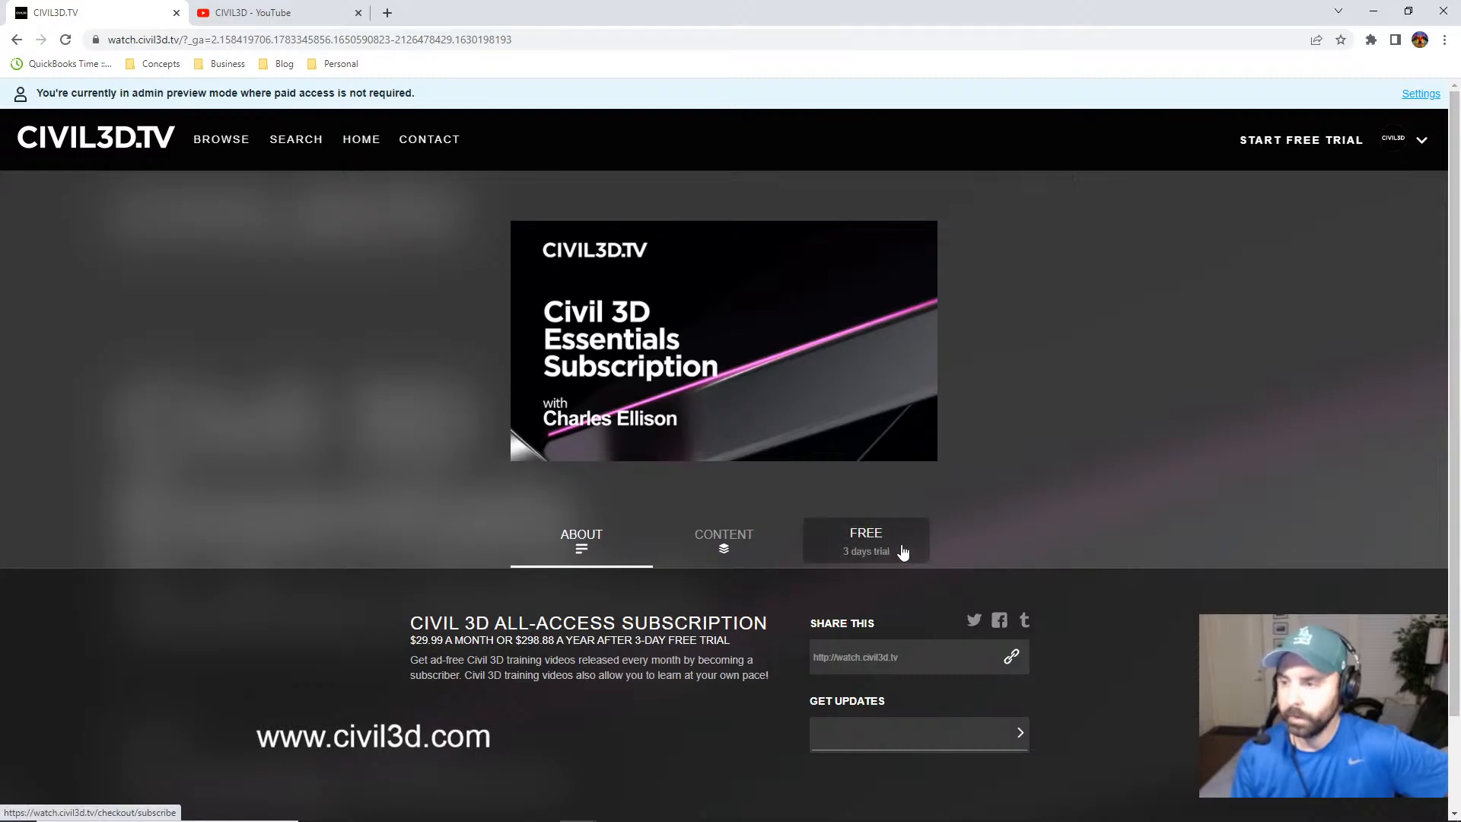
pyautogui.click(722, 550)
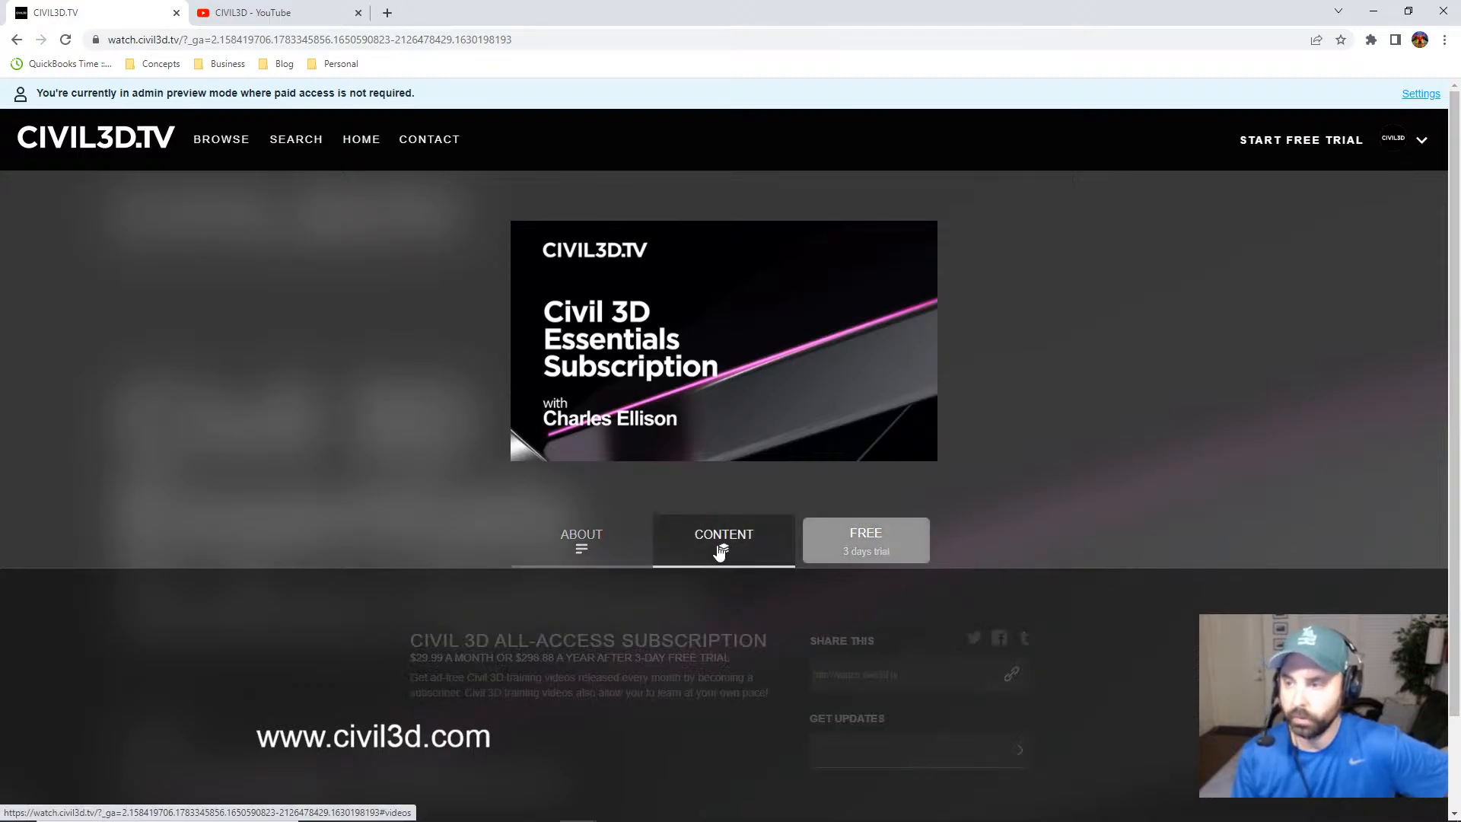
pyautogui.scroll(-7, 1350, 477)
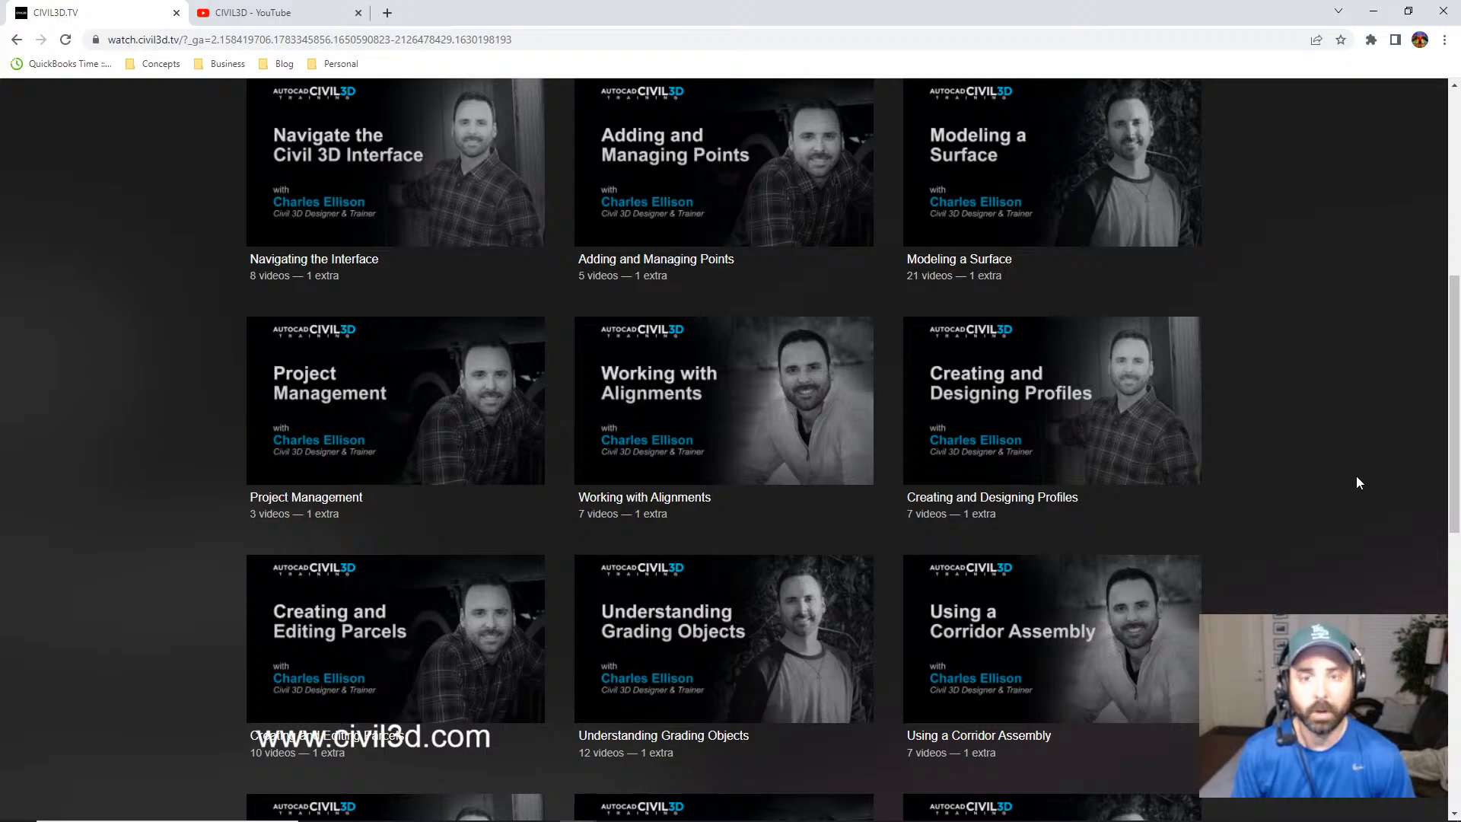
pyautogui.scroll(-8, 1356, 480)
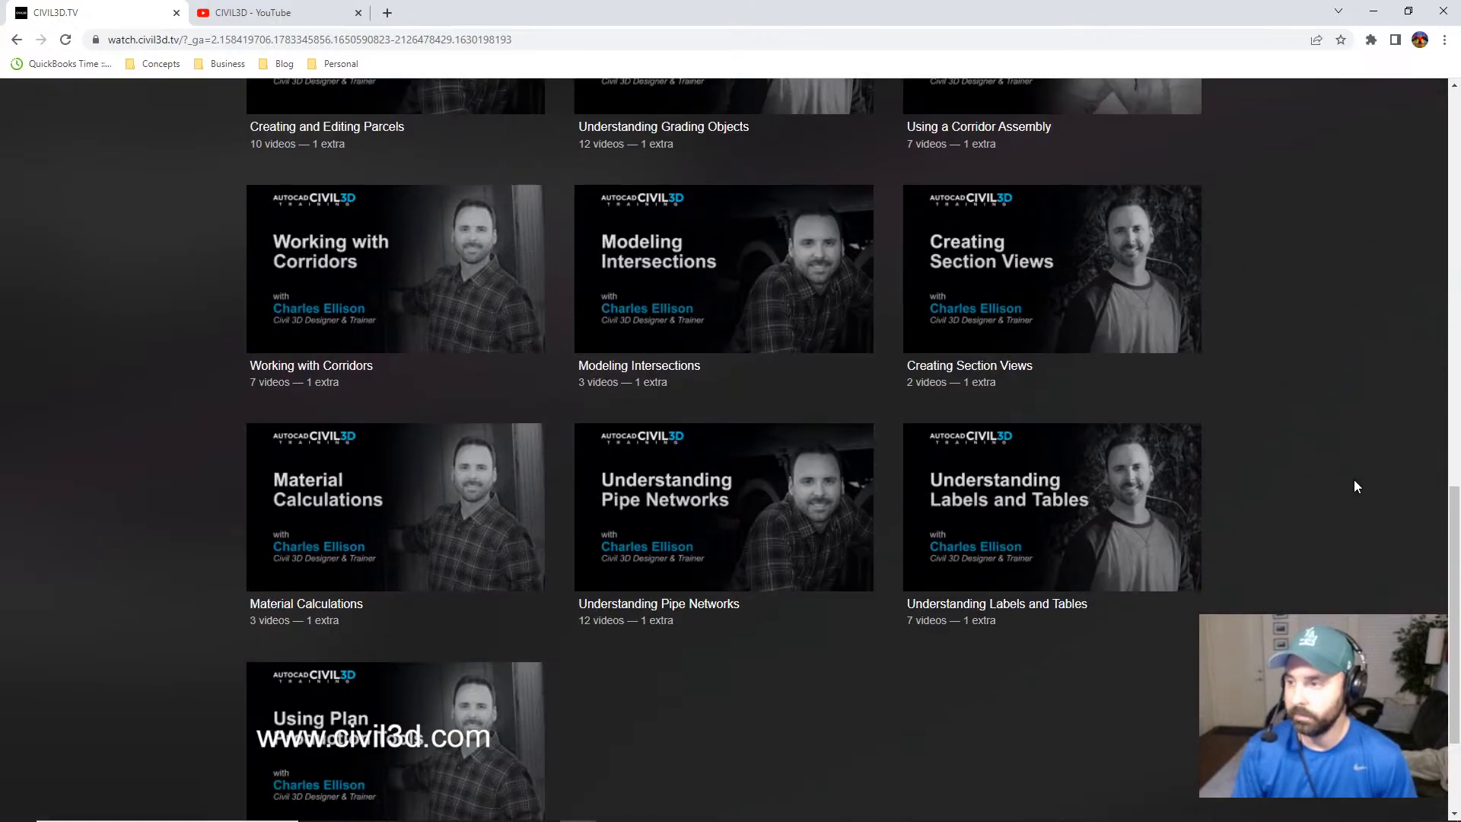
pyautogui.scroll(6, 1355, 487)
pyautogui.scroll(8, 1353, 492)
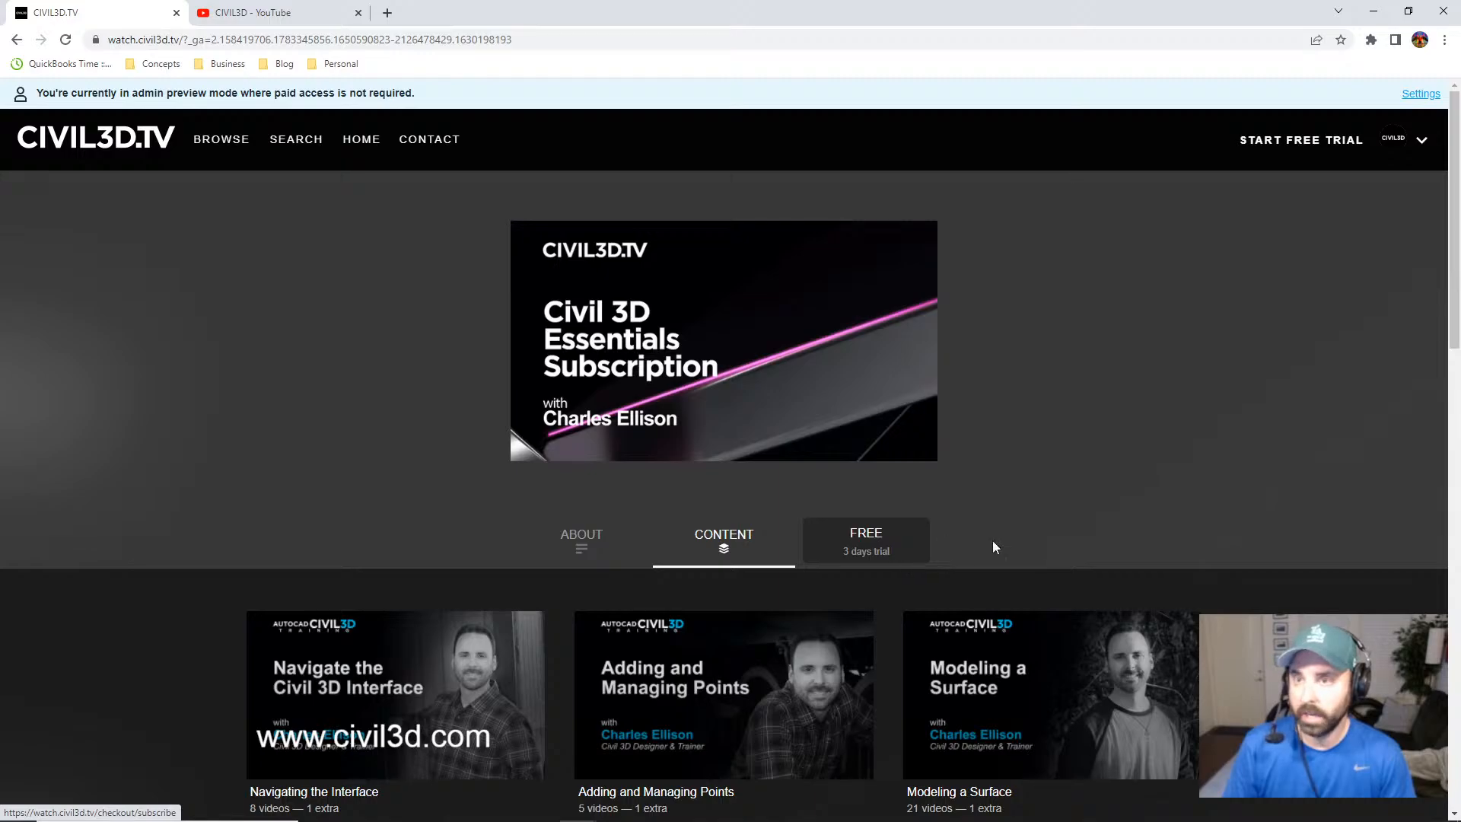
# View the membership options of the CIVIL3D YouTube channel and close them without joining.
pyautogui.click(284, 15)
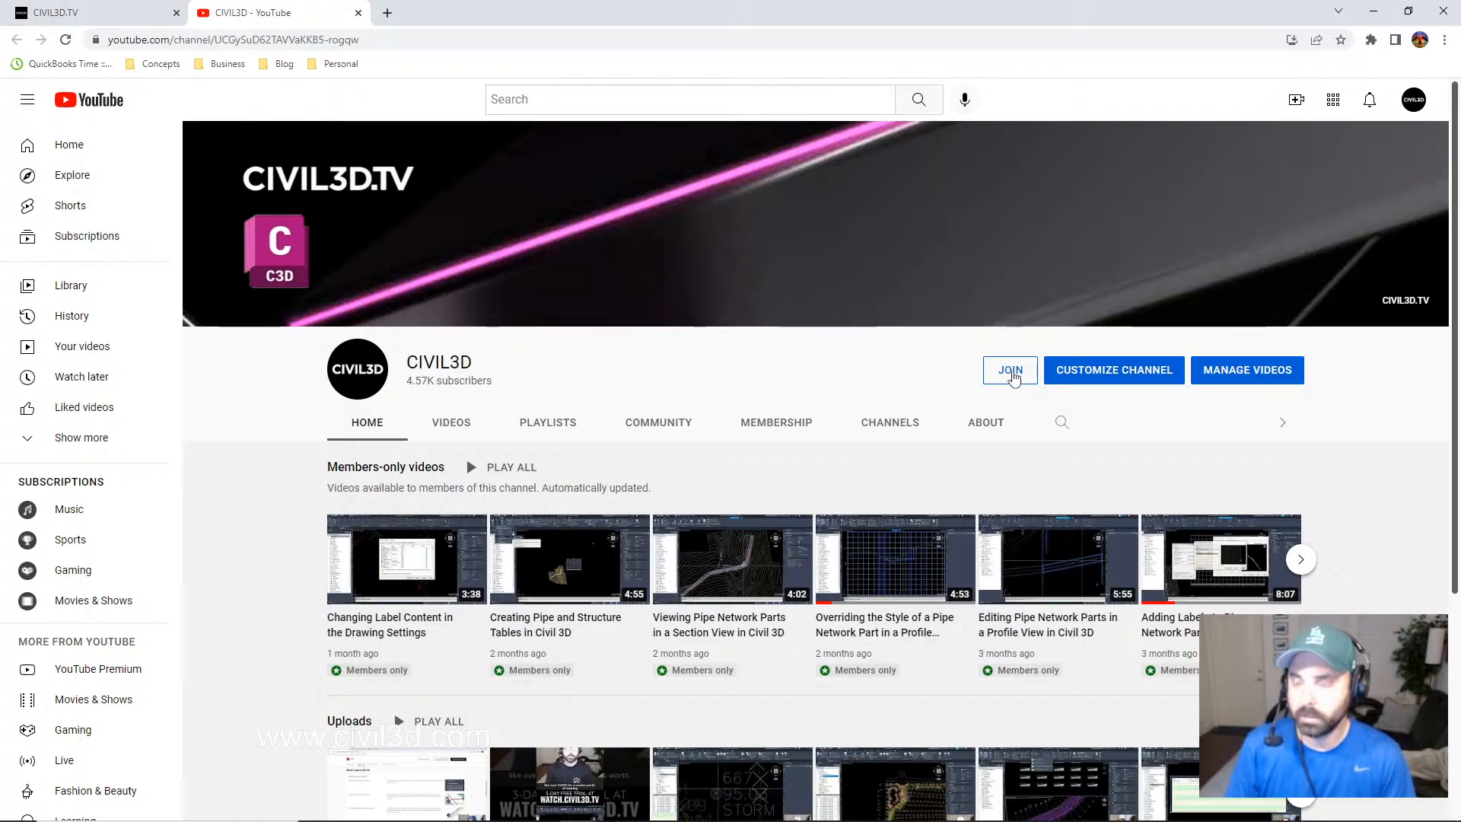
pyautogui.click(1012, 372)
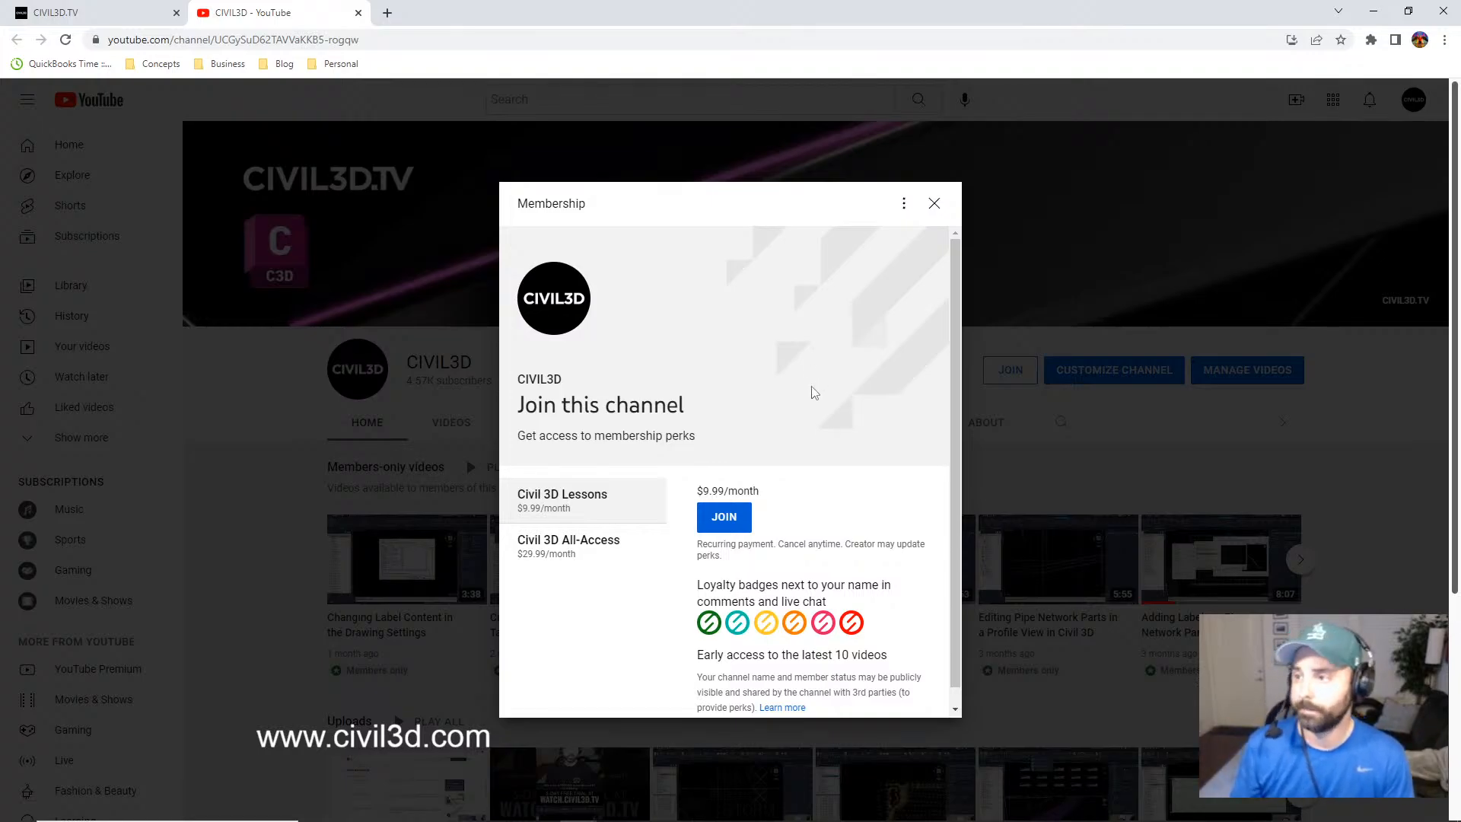
pyautogui.click(935, 204)
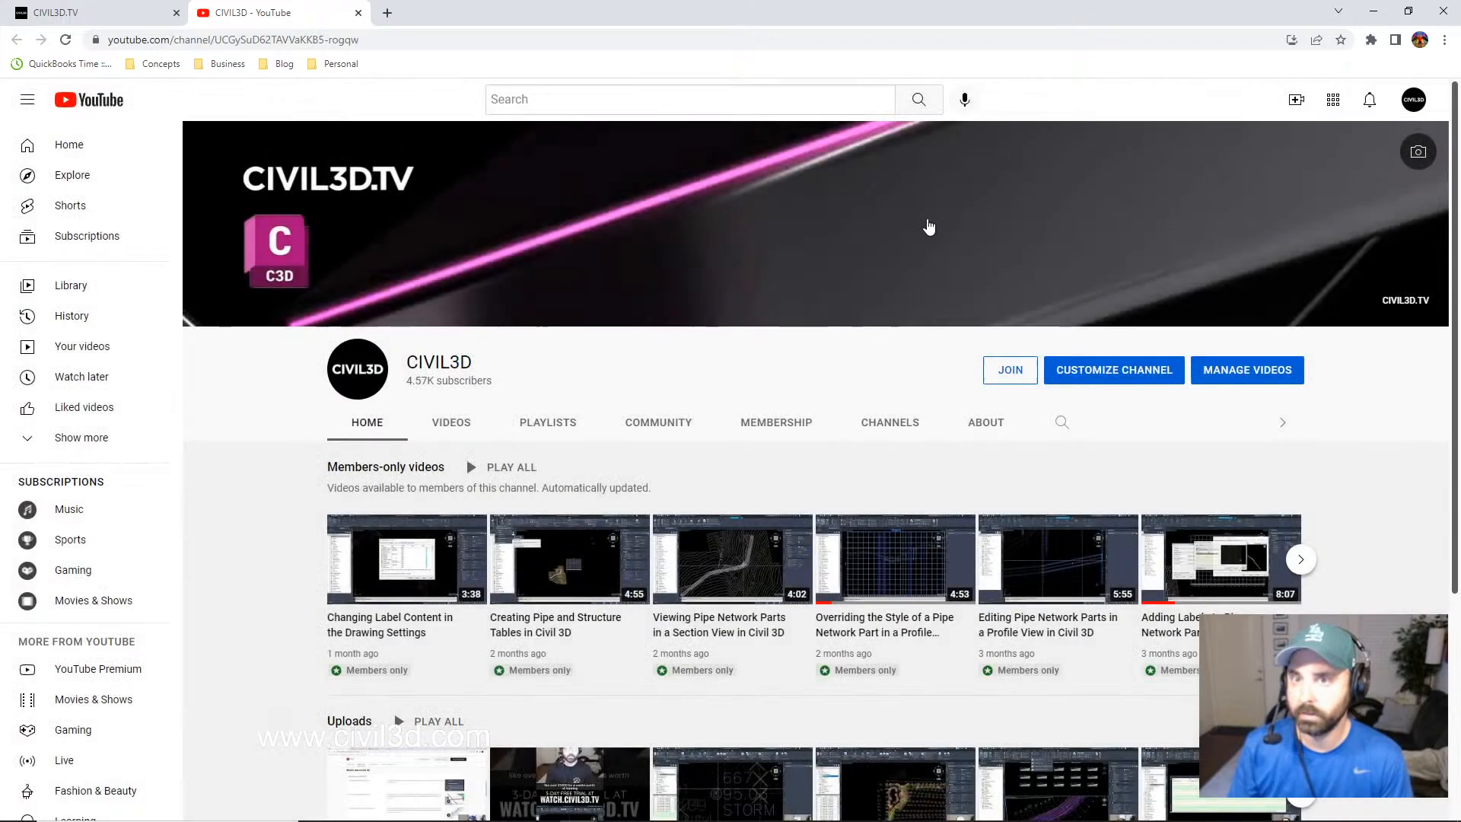
# Return to the CIVIL3D.TV home page and look over its tutorial sign-up form, free tutorials and subscription section.
pyautogui.click(67, 17)
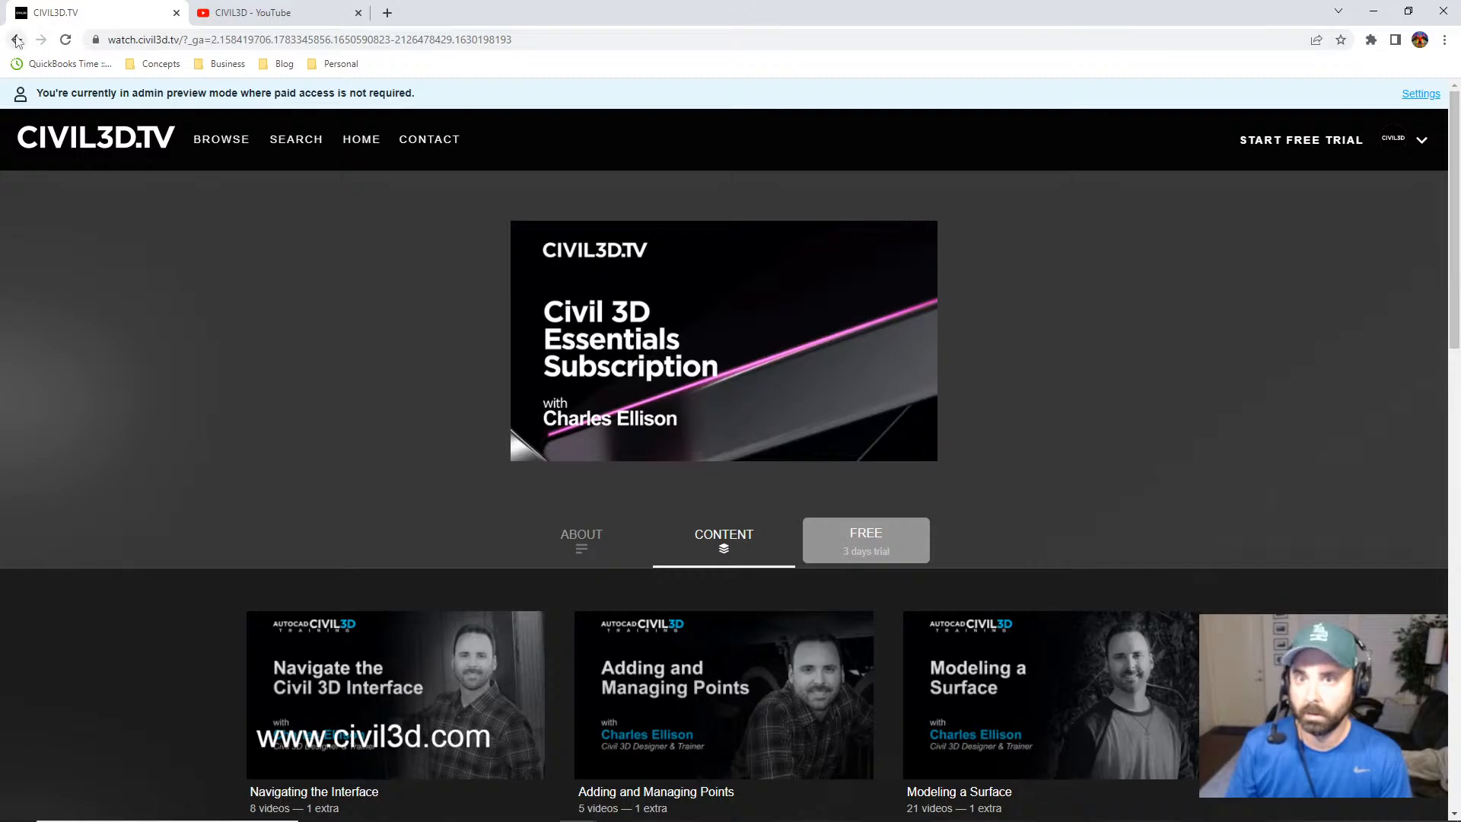
pyautogui.click(17, 40)
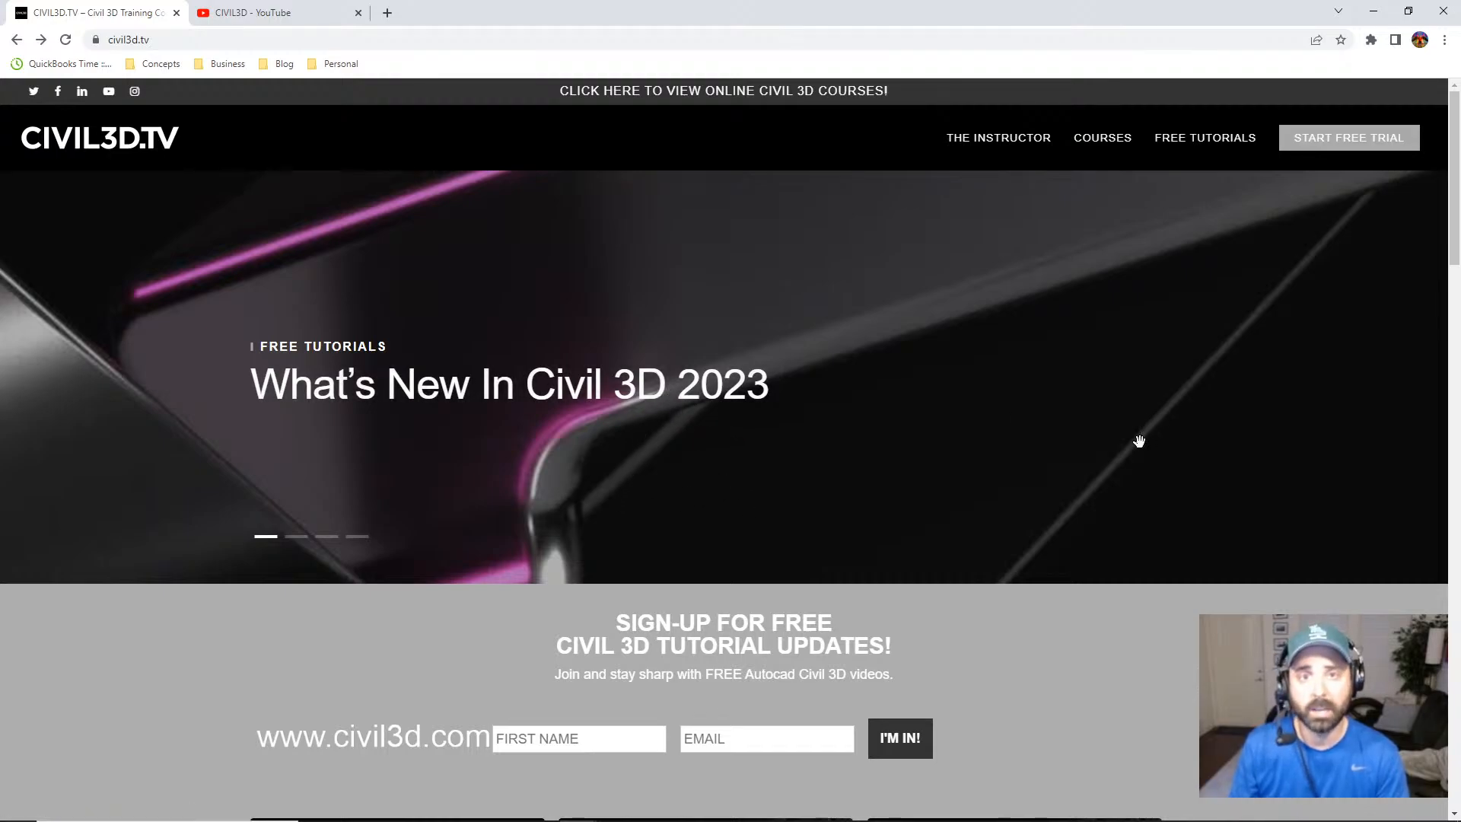
pyautogui.scroll(-8, 1256, 481)
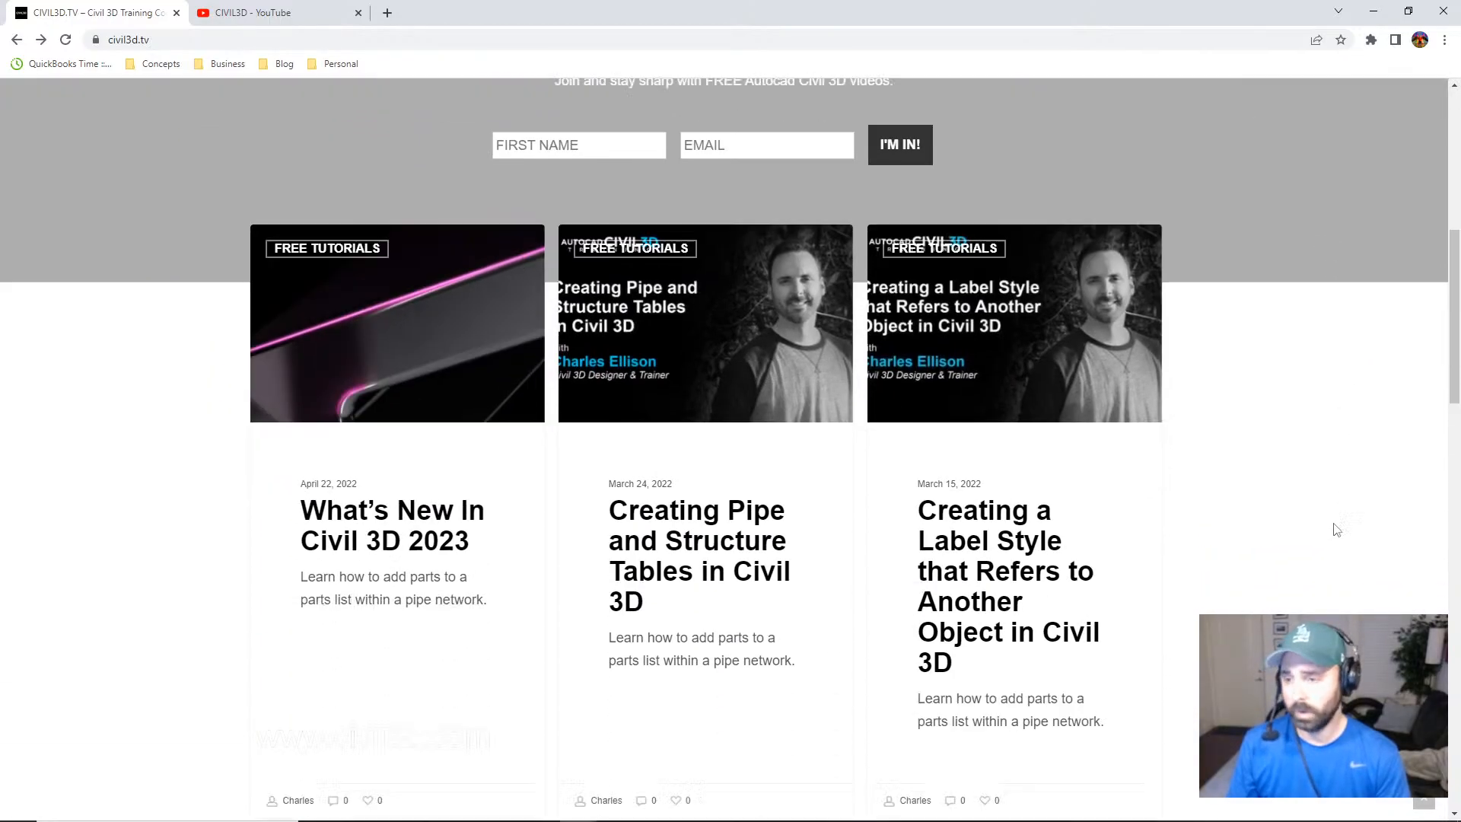
pyautogui.scroll(-11, 1338, 529)
pyautogui.scroll(6, 1333, 523)
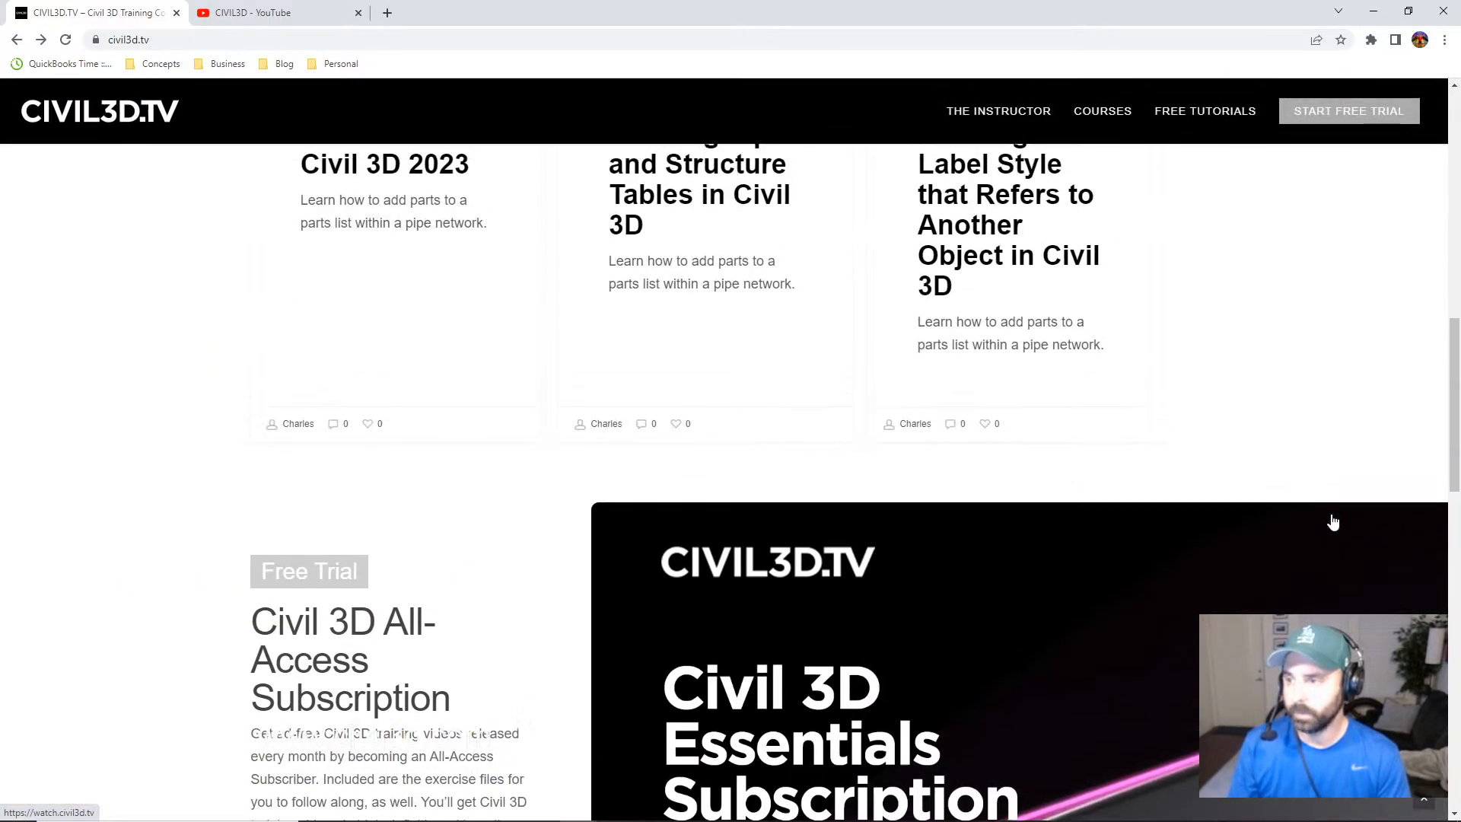
pyautogui.scroll(13, 1333, 523)
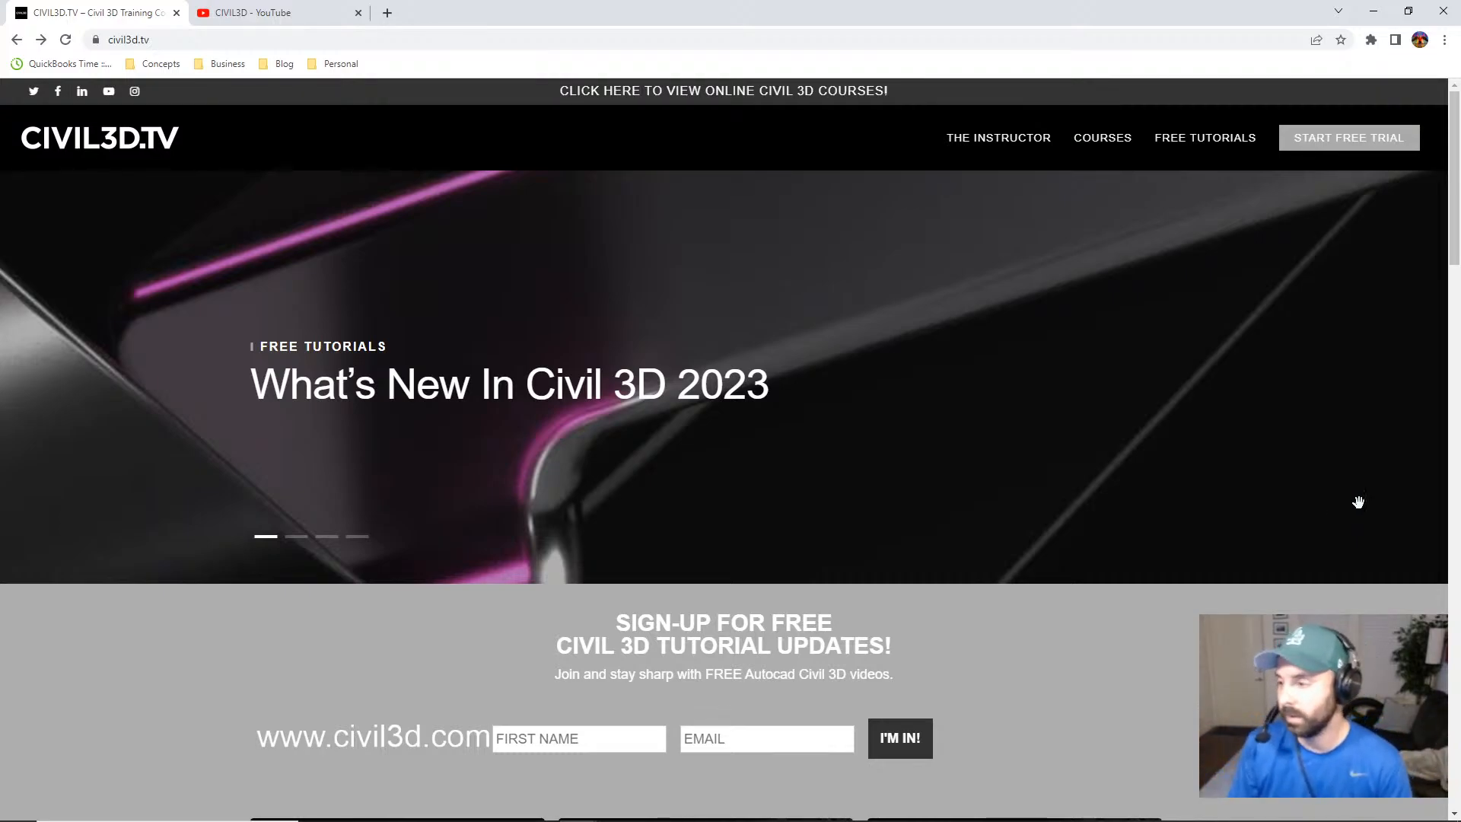
pyautogui.scroll(-1, 1359, 502)
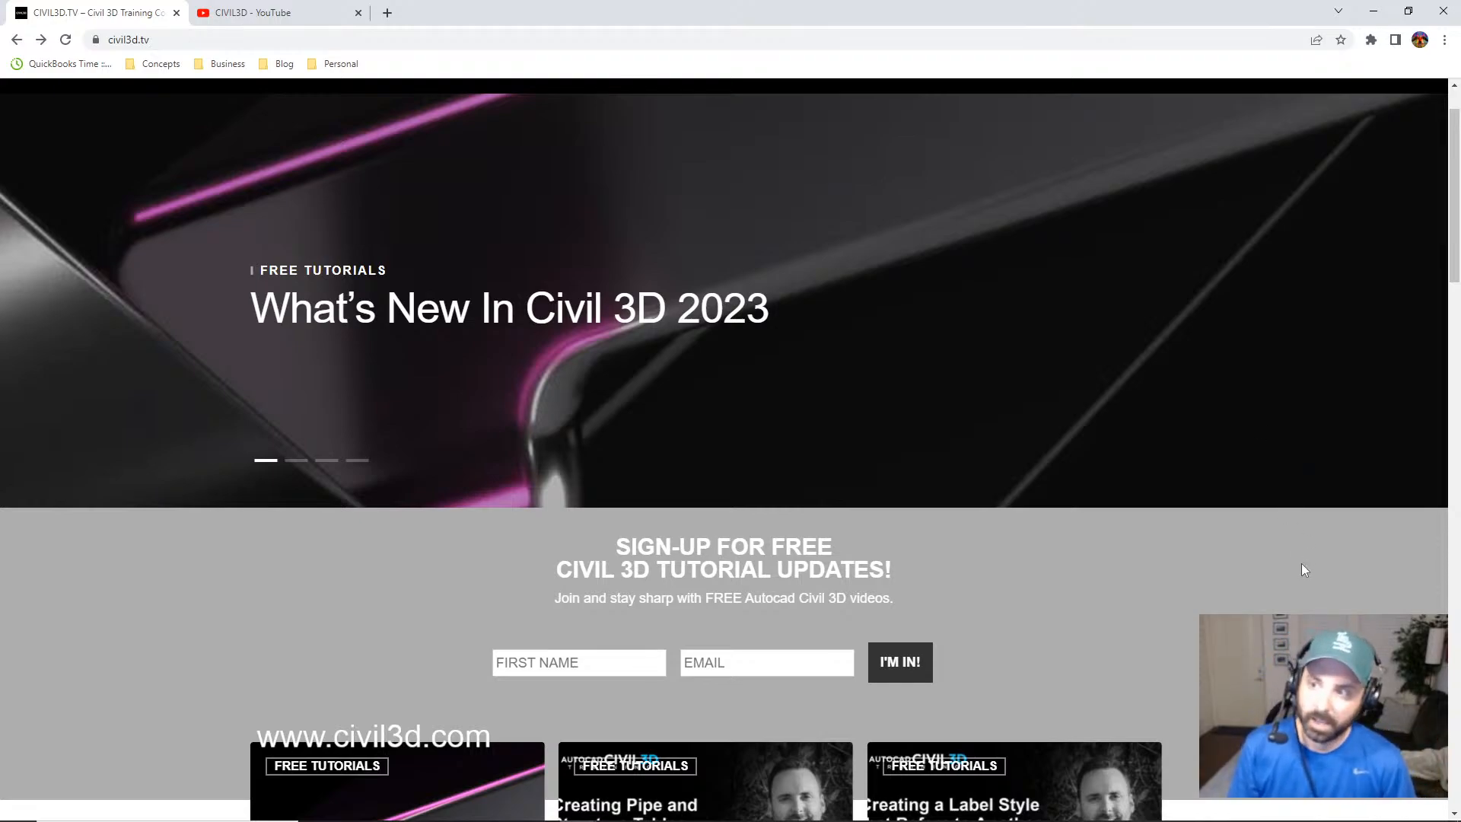
pyautogui.scroll(1, 1302, 570)
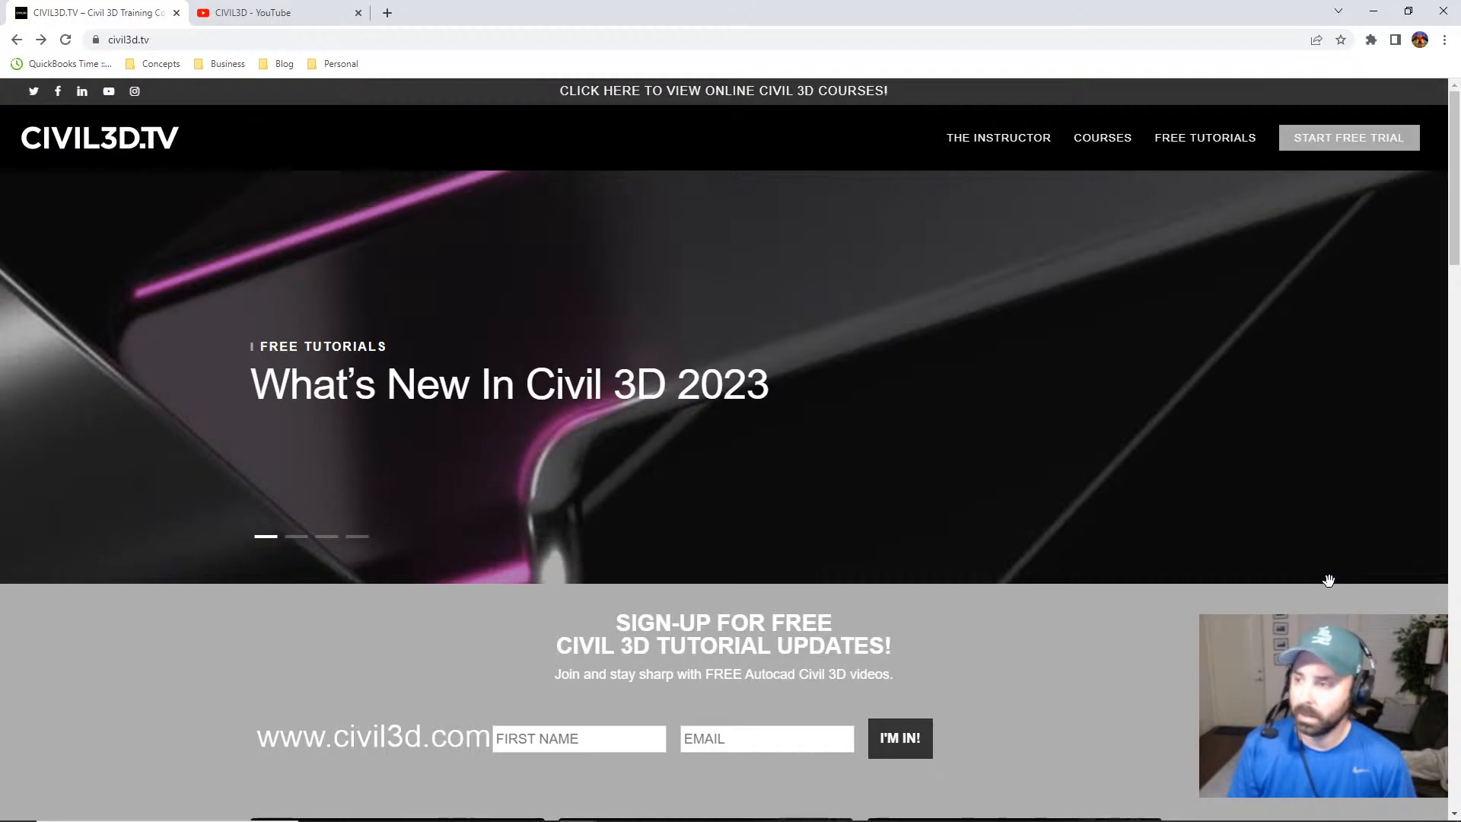
pyautogui.scroll(-2, 1332, 586)
pyautogui.scroll(-2, 1340, 592)
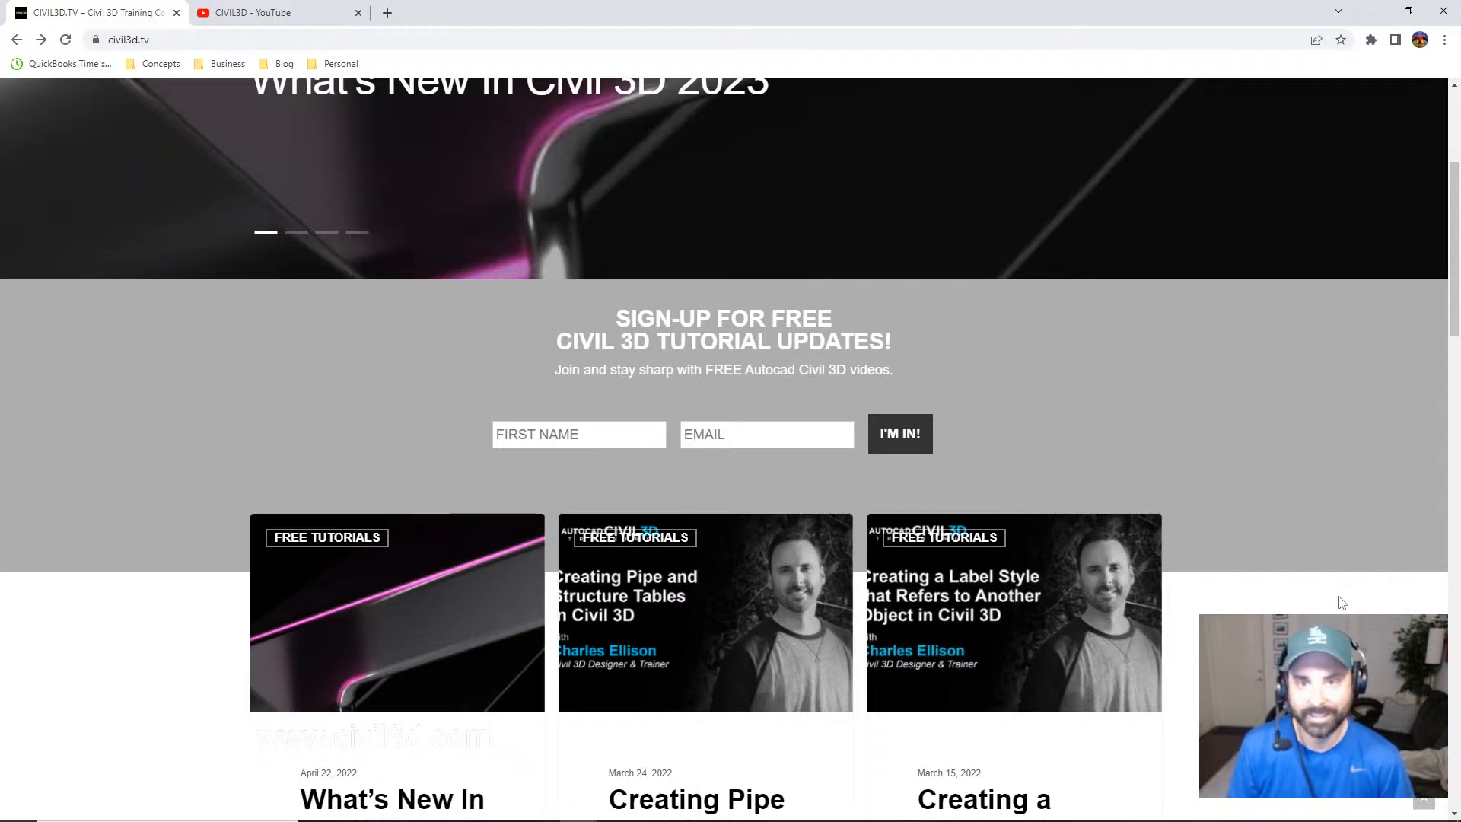
pyautogui.scroll(4, 1338, 601)
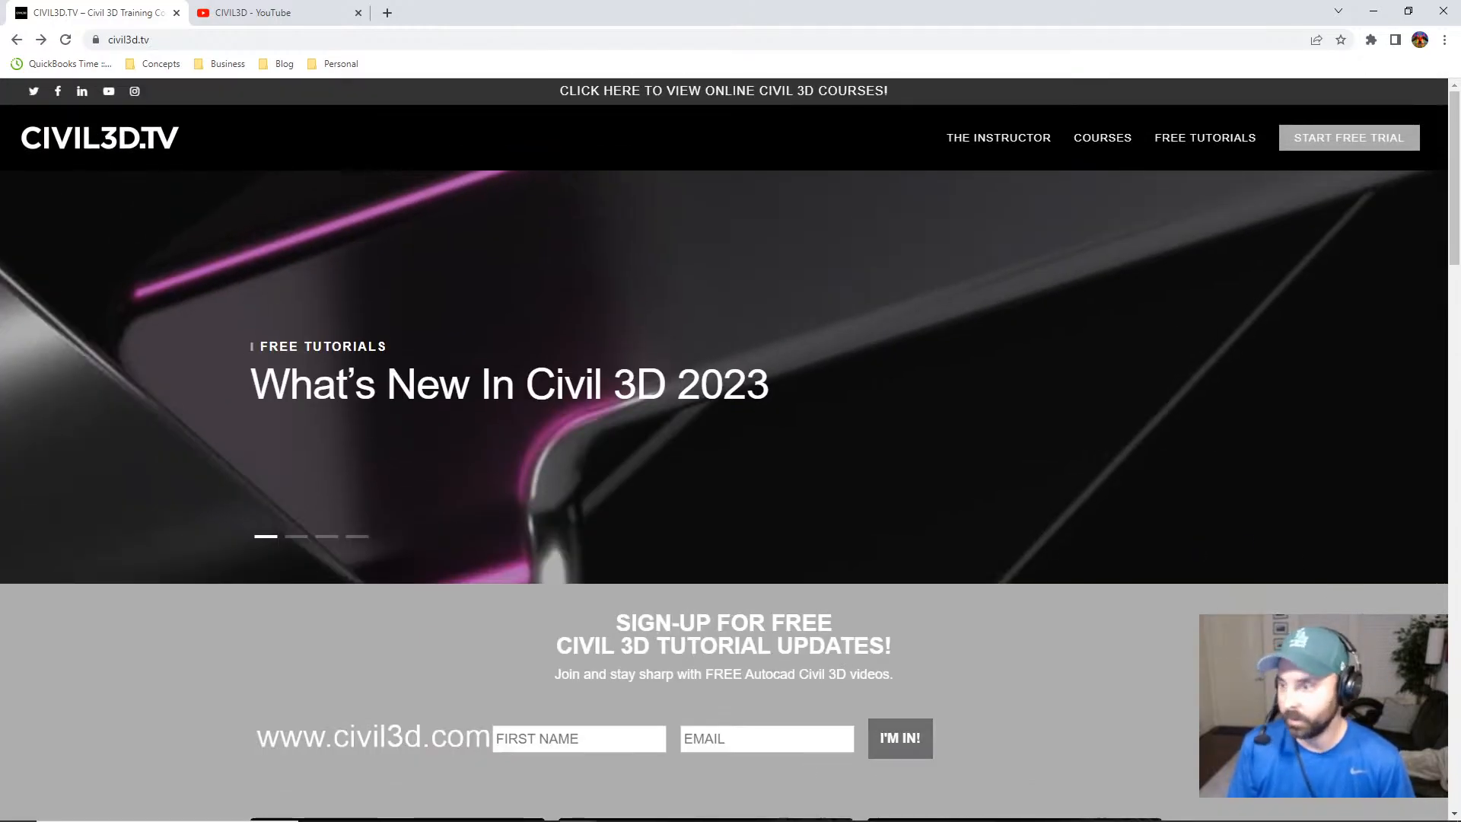
# Switch to the Points-3 drawing in Civil 3D and examine its survey points, including the label of storm manhole point 133.
pyautogui.moveTo(811, 817)
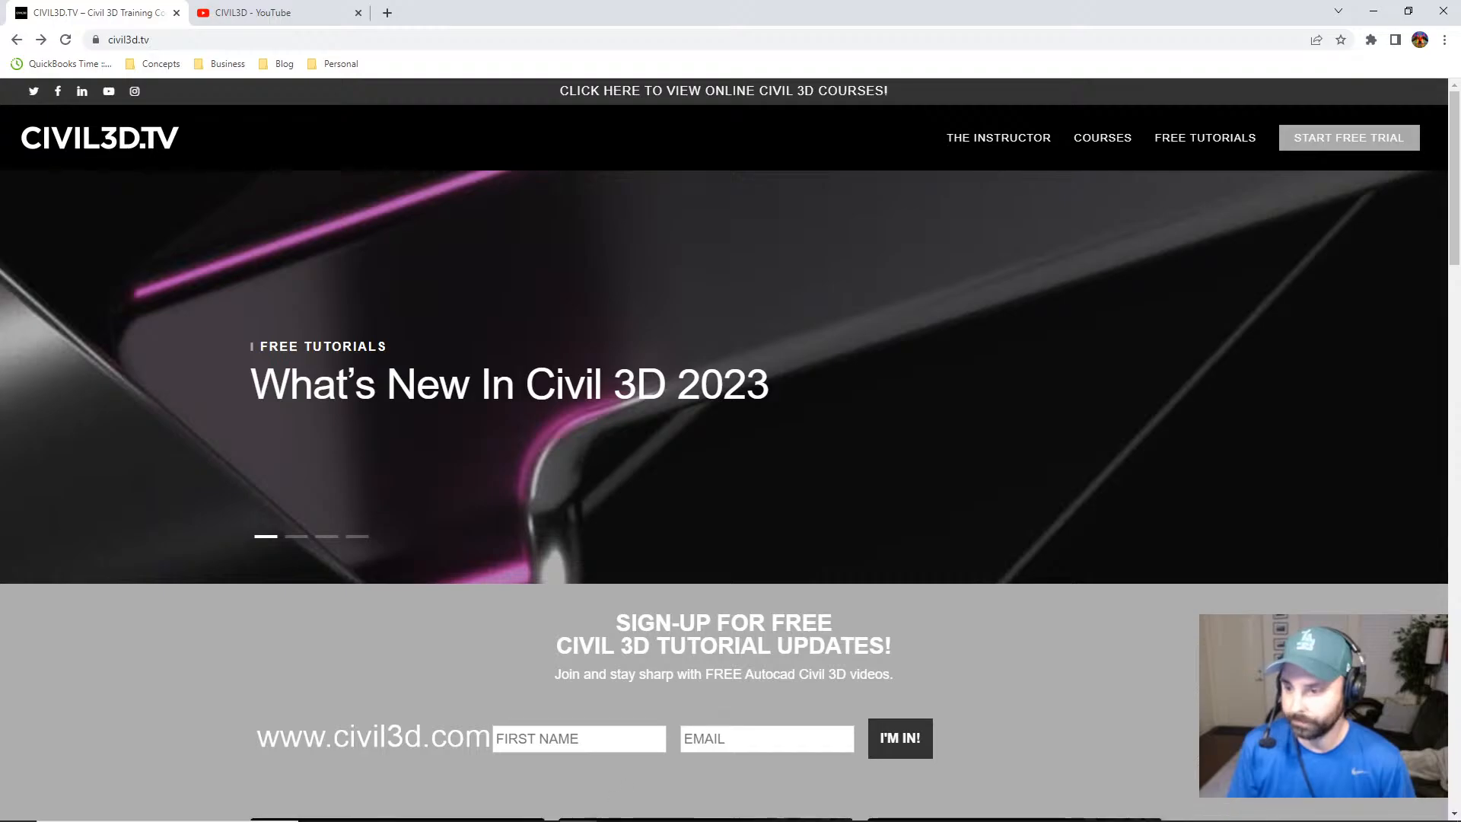
pyautogui.click(654, 809)
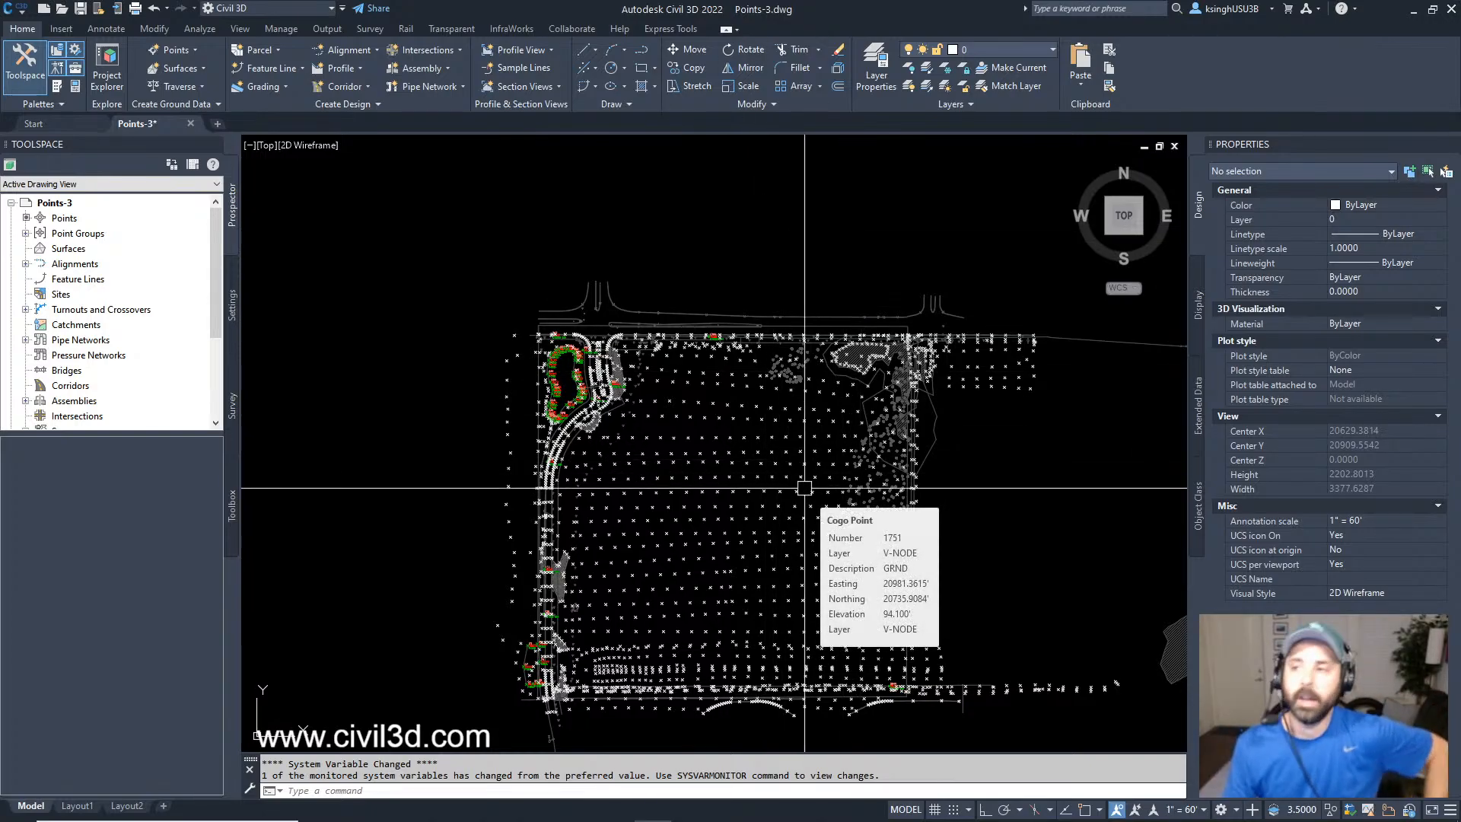
pyautogui.scroll(10, 842, 484)
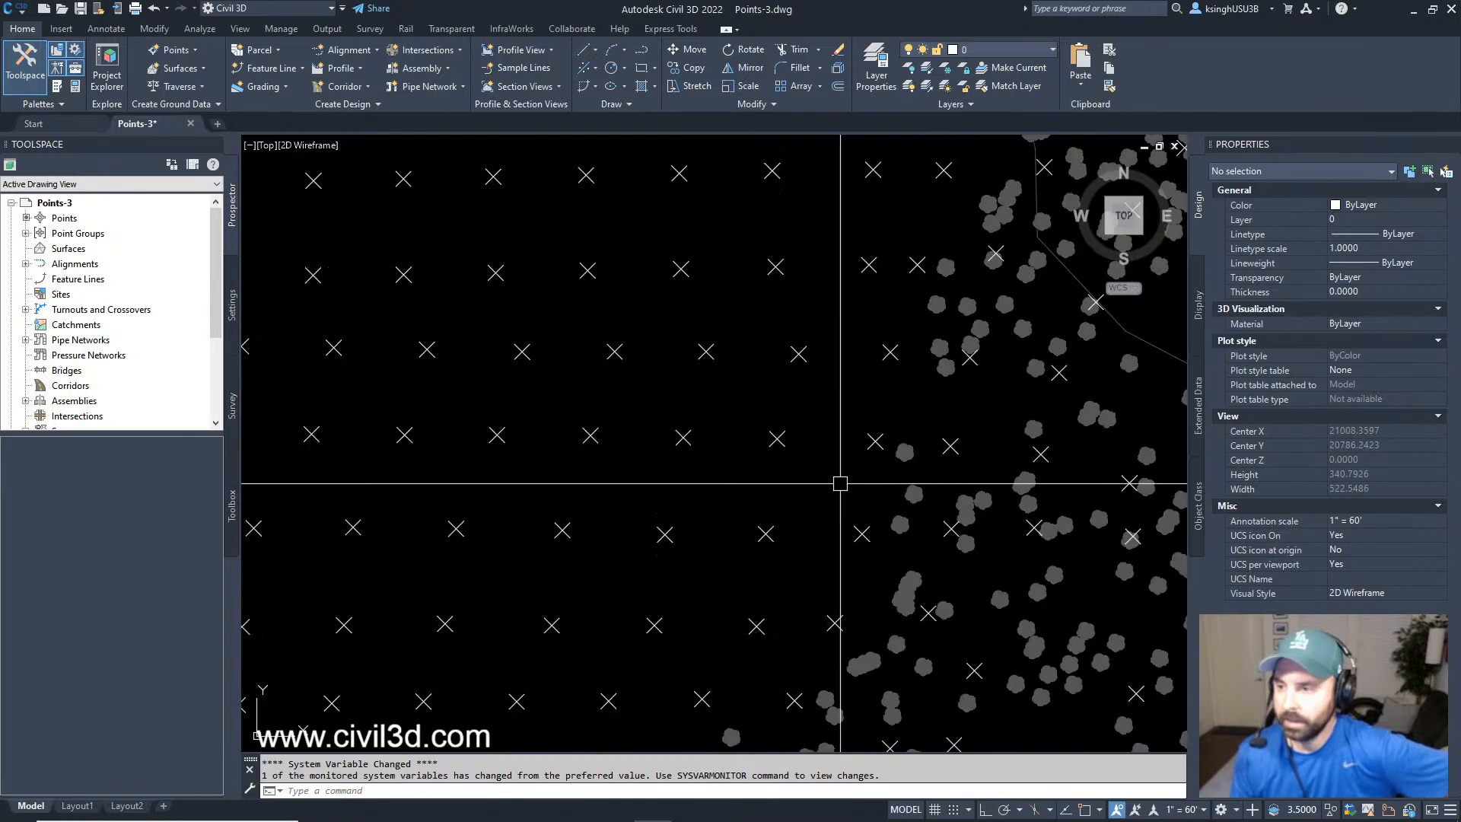
pyautogui.scroll(-4, 847, 477)
pyautogui.scroll(4, 763, 487)
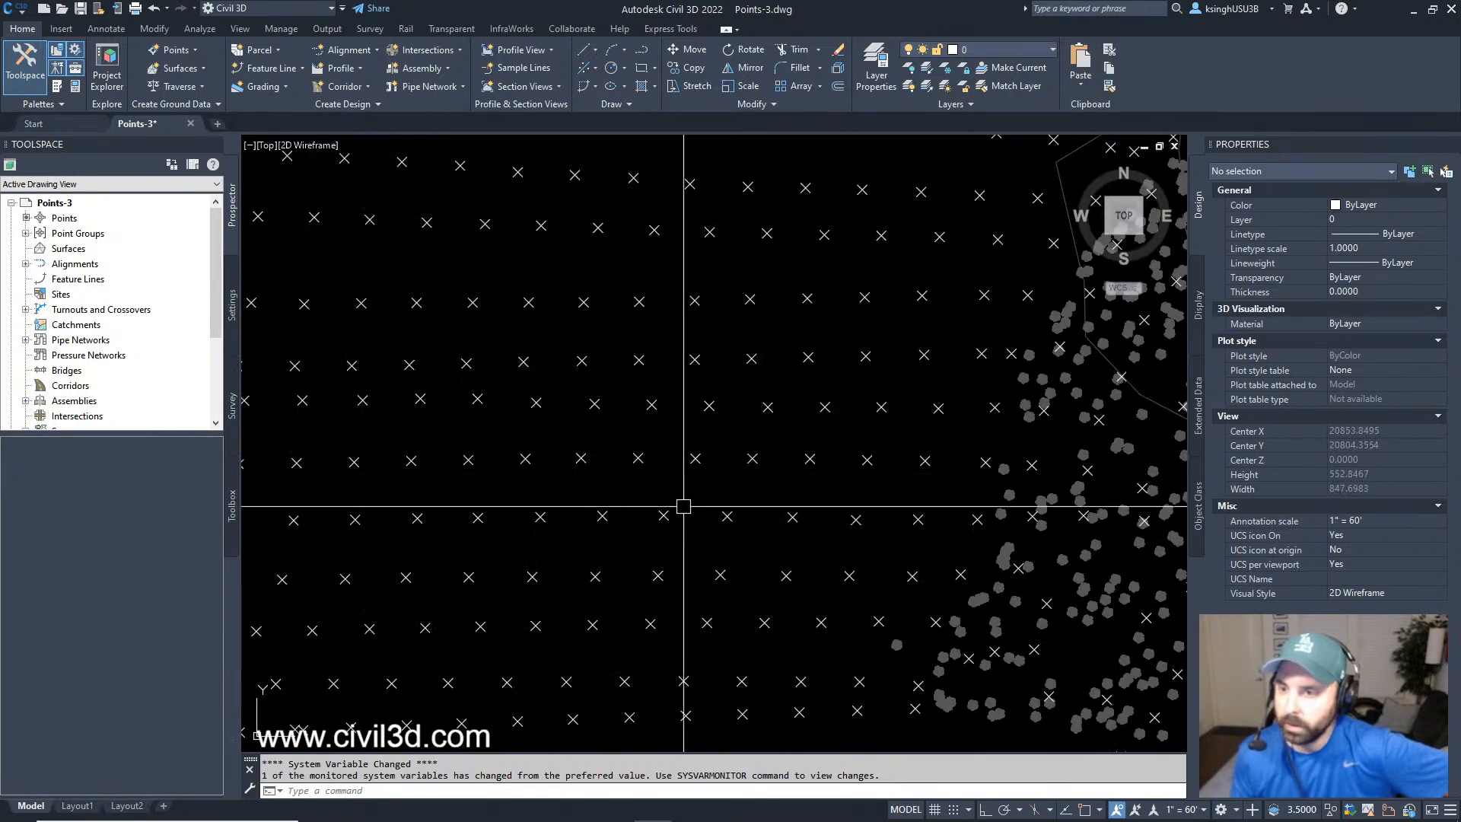
pyautogui.moveTo(619, 533); pyautogui.dragTo(822, 395, button='middle')
pyautogui.moveTo(578, 494); pyautogui.dragTo(751, 388, button='middle')
pyautogui.moveTo(533, 539); pyautogui.dragTo(724, 379, button='middle')
pyautogui.moveTo(539, 415); pyautogui.dragTo(558, 418, button='middle')
pyautogui.moveTo(477, 466); pyautogui.dragTo(612, 447, button='middle')
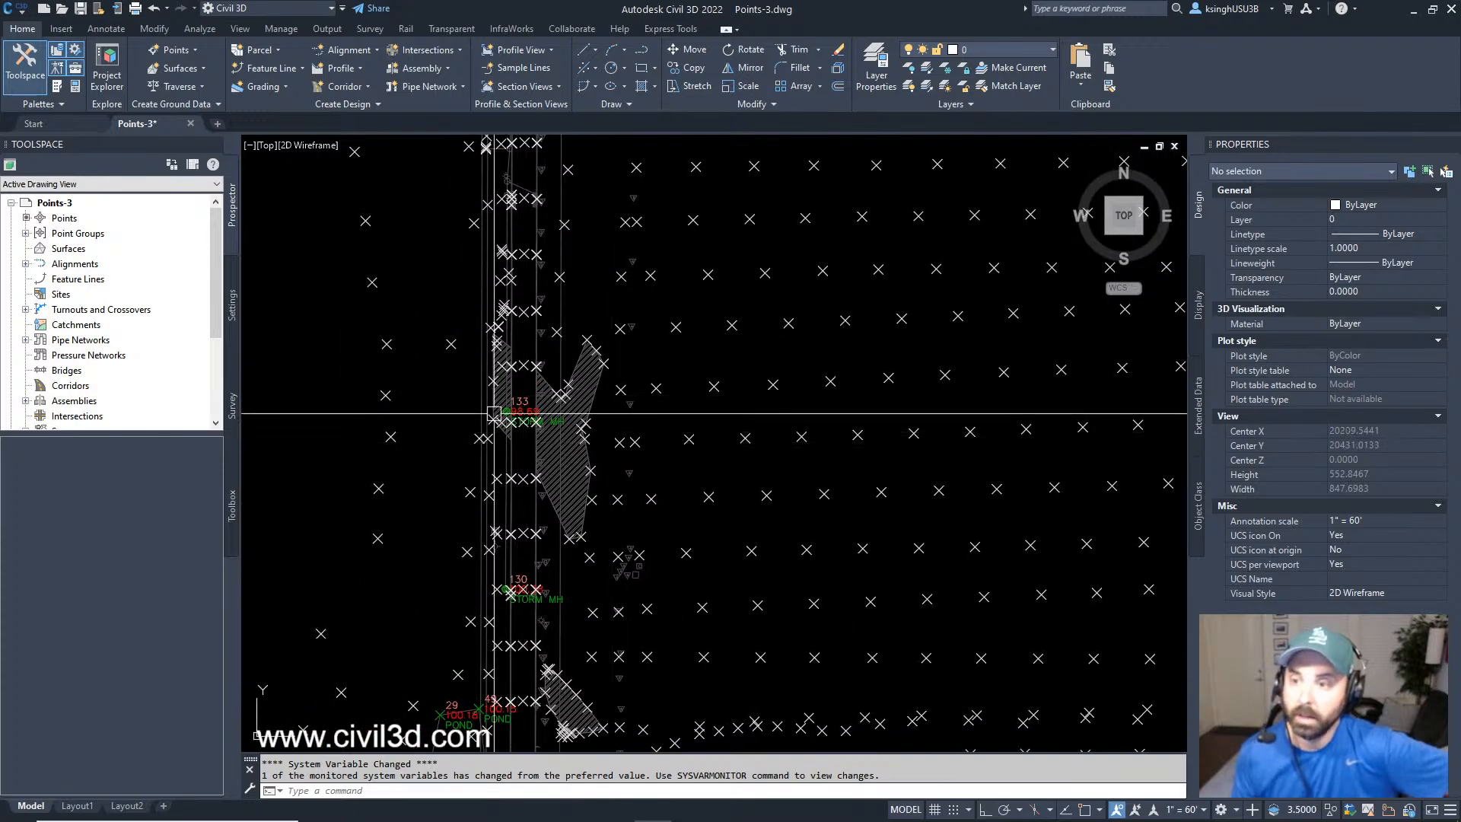
pyautogui.scroll(8, 500, 415)
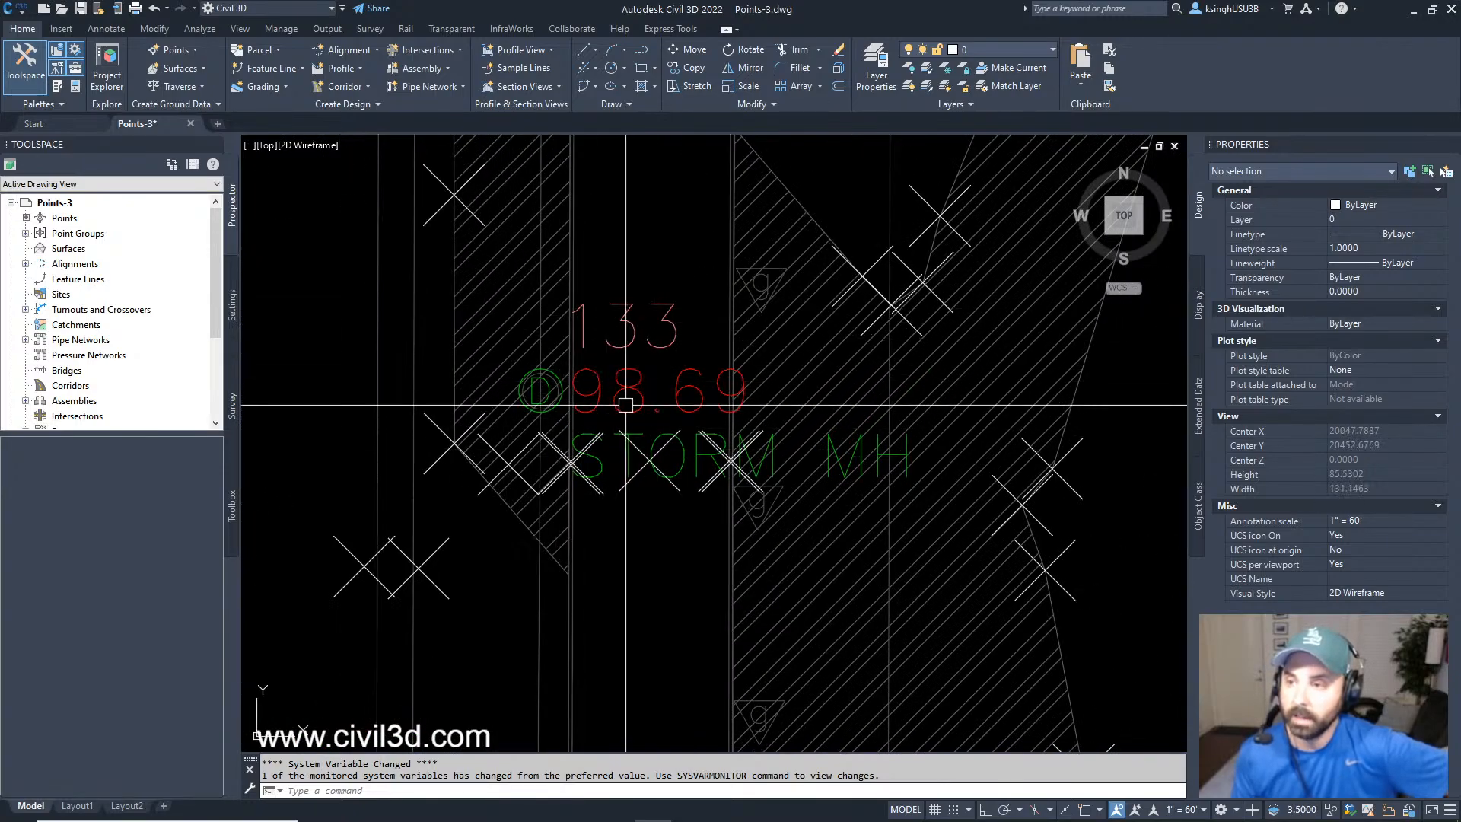
pyautogui.scroll(-12, 647, 396)
pyautogui.scroll(4, 657, 390)
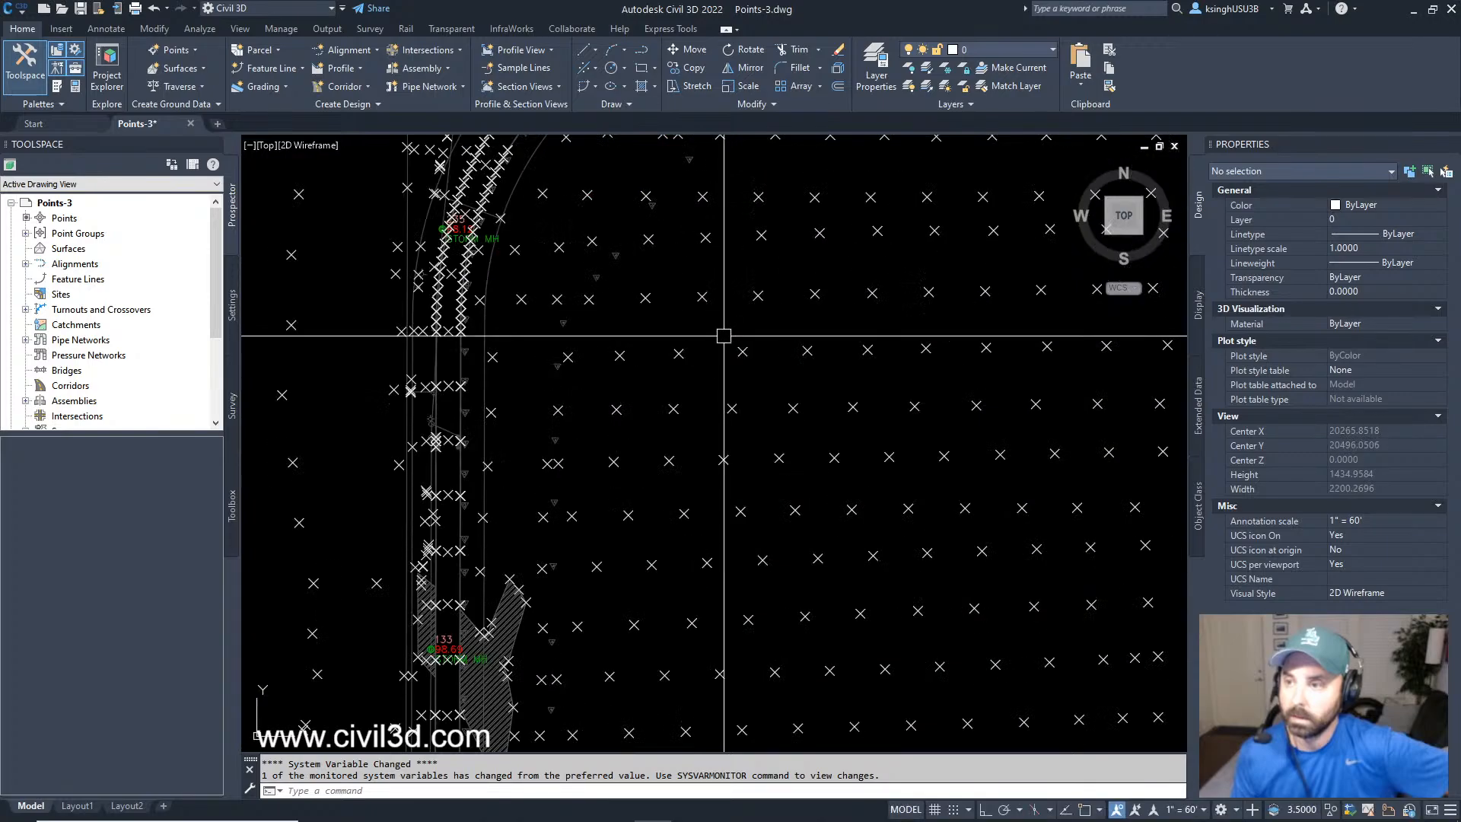
# Select the Existing Basemap external reference to review its highlighted linework and symbols across the site, and clear the selection.
pyautogui.scroll(7, 635, 274)
pyautogui.scroll(-4, 630, 251)
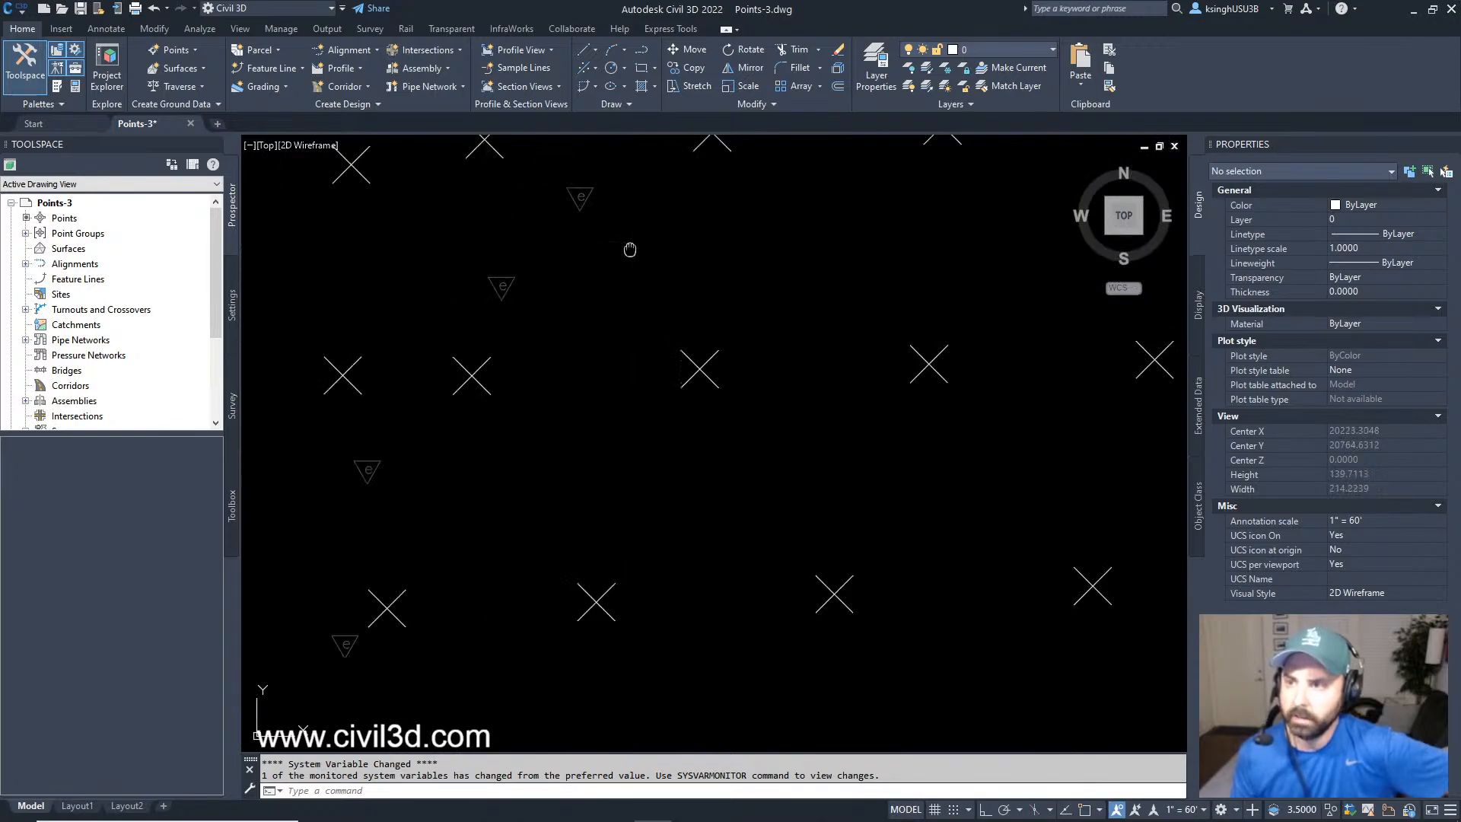
pyautogui.scroll(2, 597, 274)
pyautogui.click(582, 258)
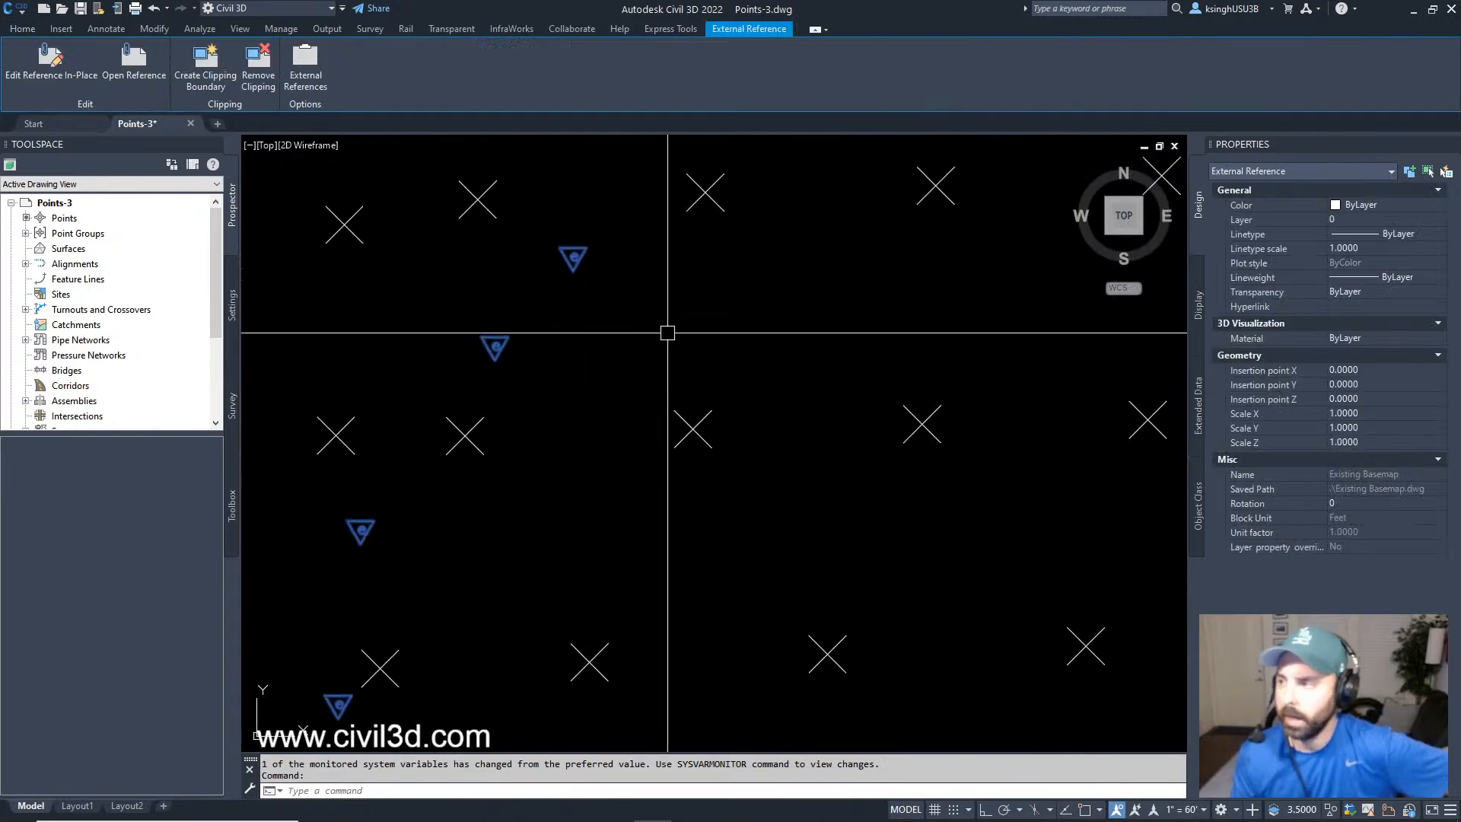
pyautogui.scroll(-12, 668, 331)
pyautogui.scroll(8, 685, 328)
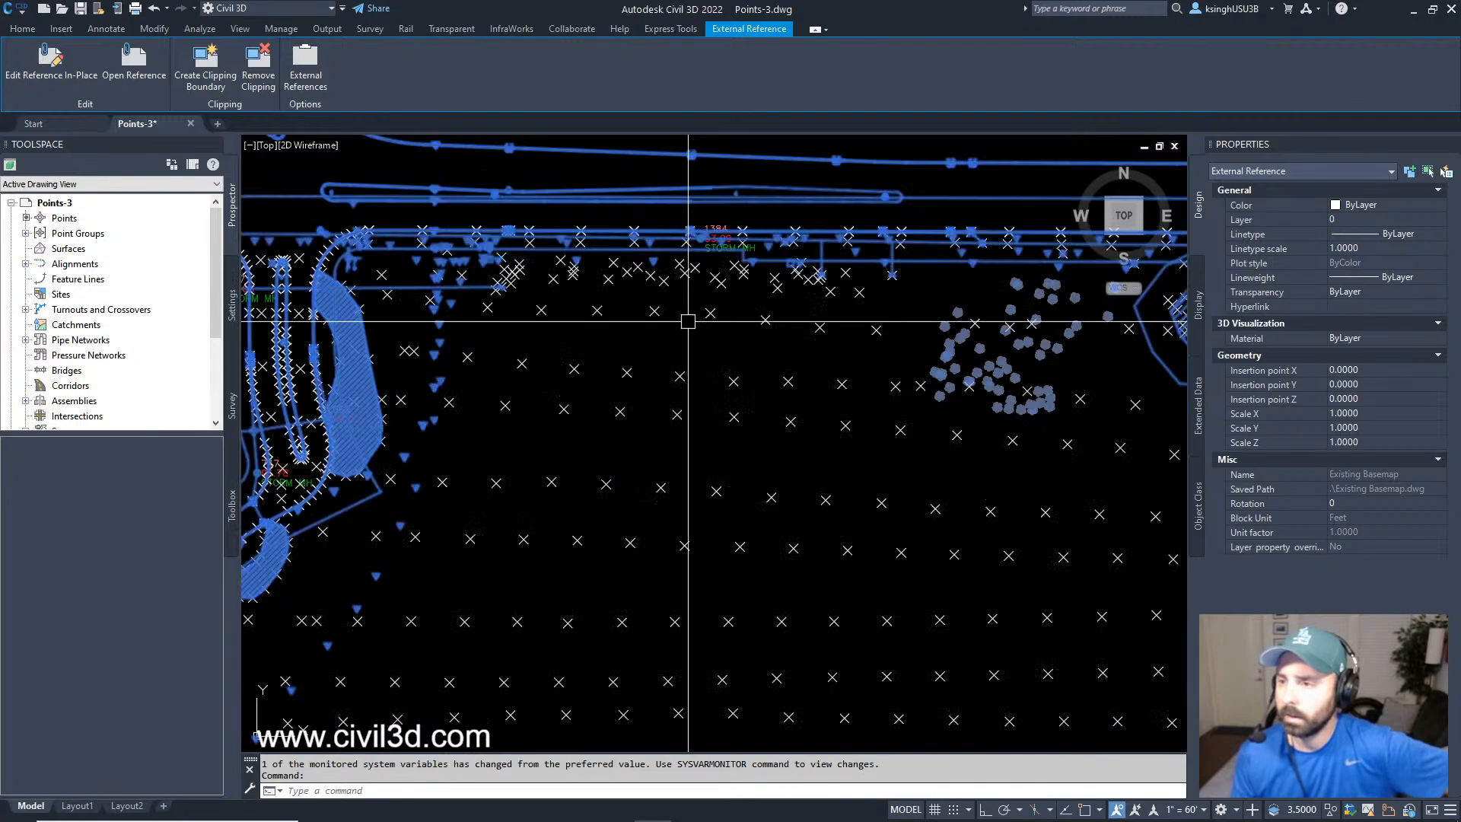
pyautogui.moveTo(736, 353); pyautogui.dragTo(842, 379, button='middle')
pyautogui.moveTo(742, 439); pyautogui.dragTo(800, 403, button='middle')
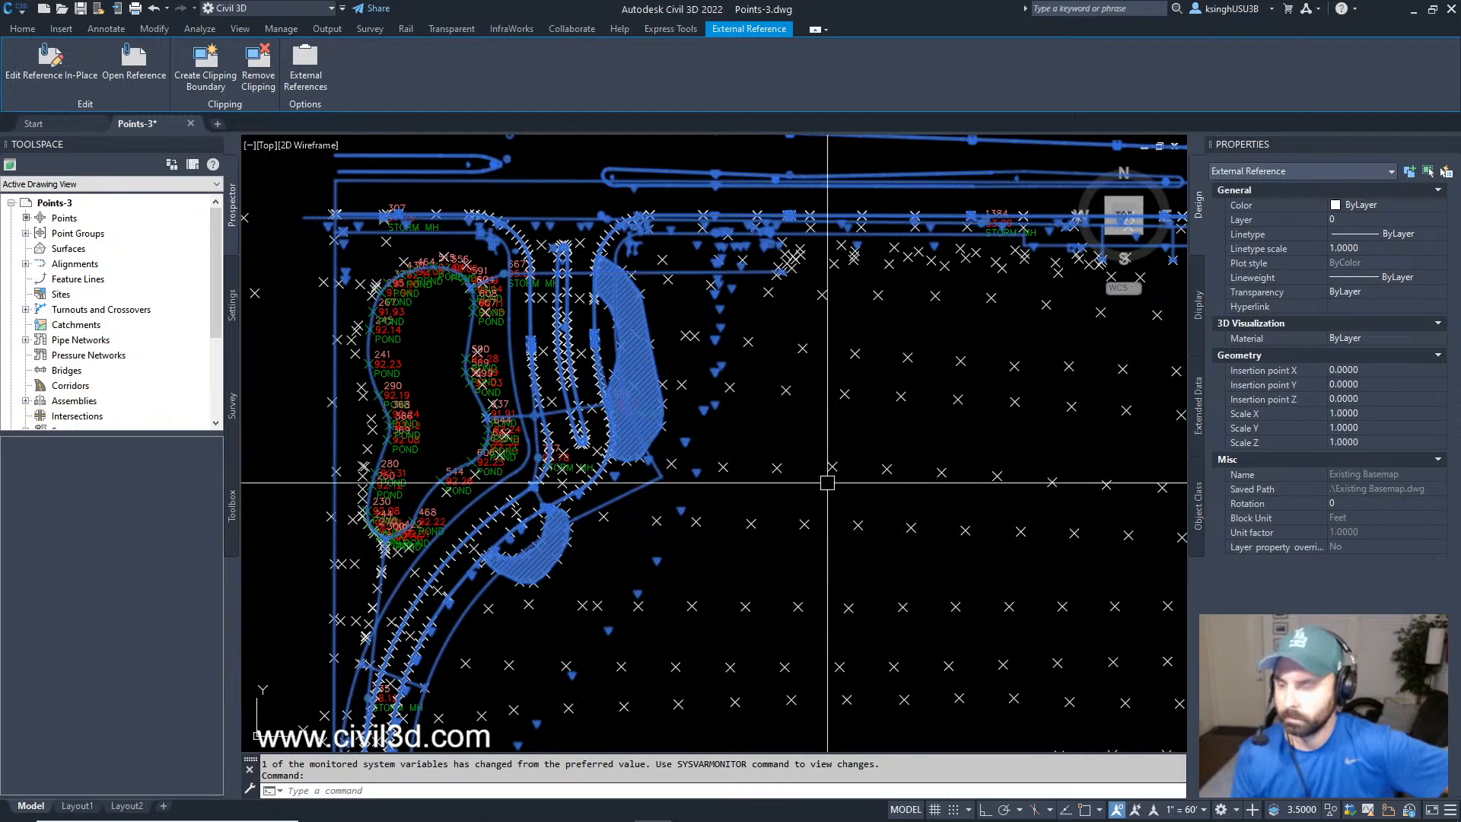
pyautogui.moveTo(888, 403)
pyautogui.mouseDown(button='middle')
pyautogui.moveTo(715, 385)
pyautogui.moveTo(511, 460)
pyautogui.mouseUp(button='middle')
pyautogui.moveTo(804, 387); pyautogui.dragTo(508, 474, button='middle')
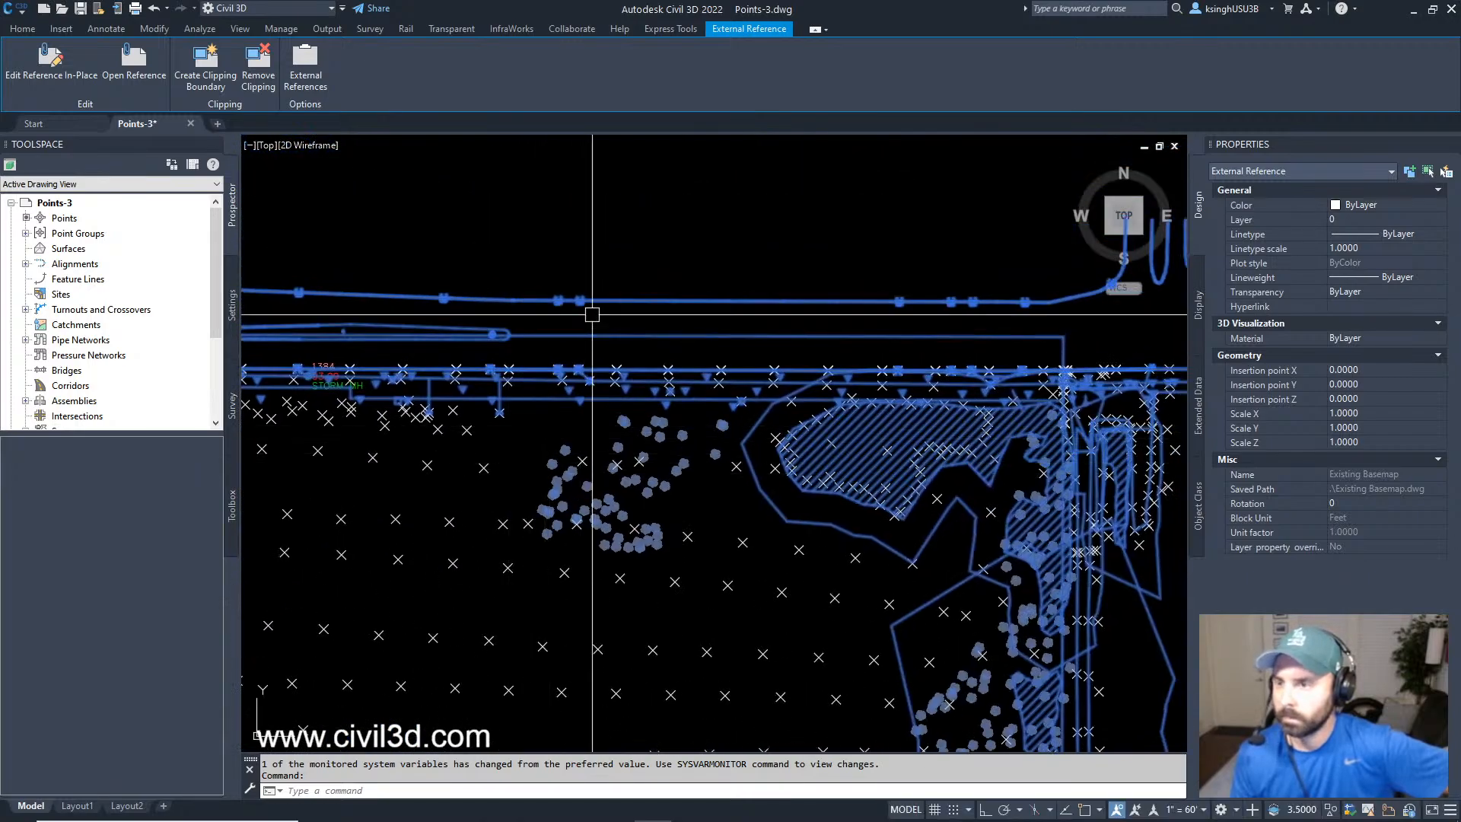
pyautogui.scroll(6, 564, 271)
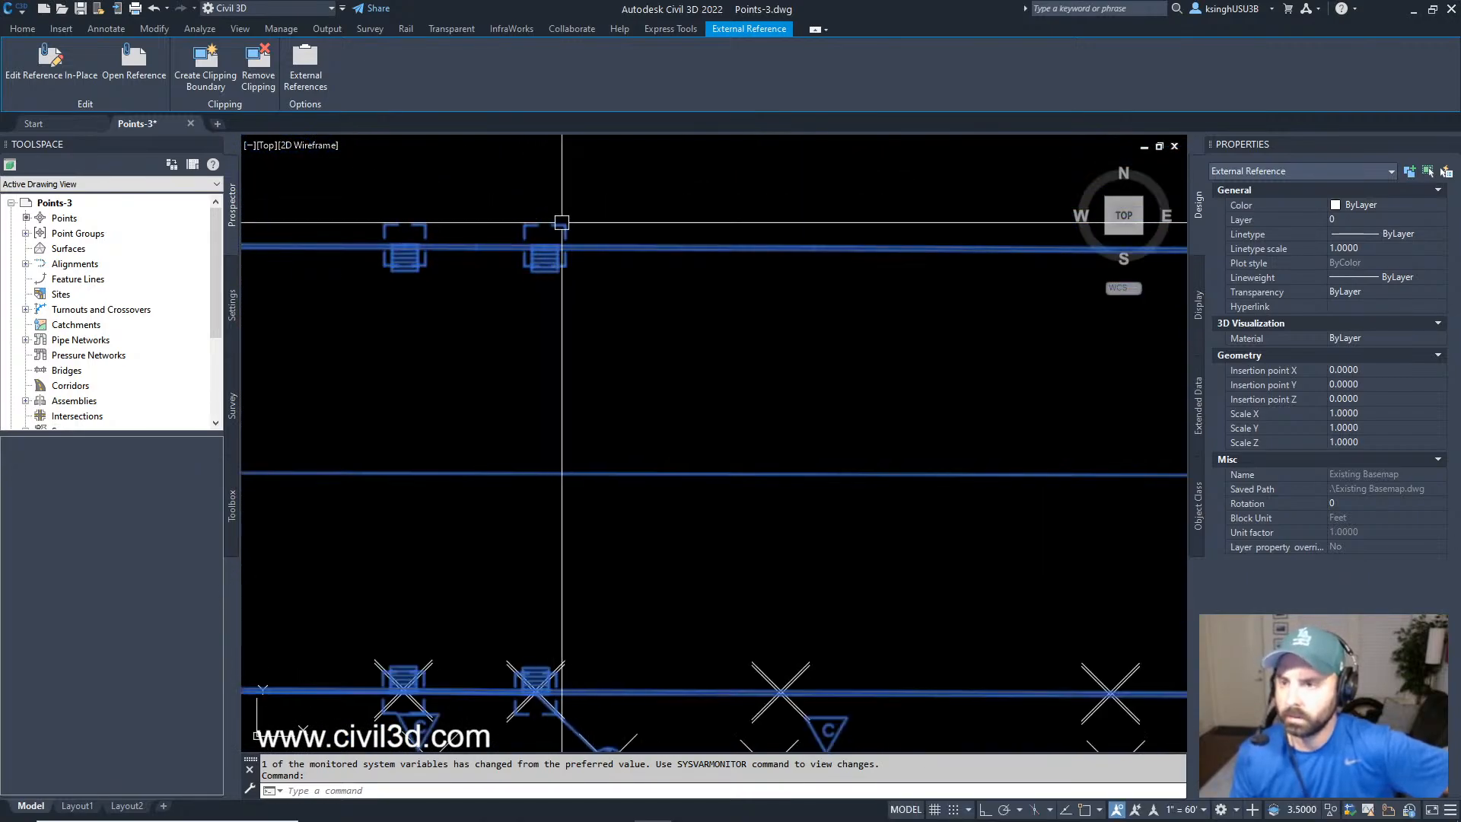
pyautogui.scroll(-6, 607, 317)
pyautogui.moveTo(816, 397); pyautogui.dragTo(697, 327, button='middle')
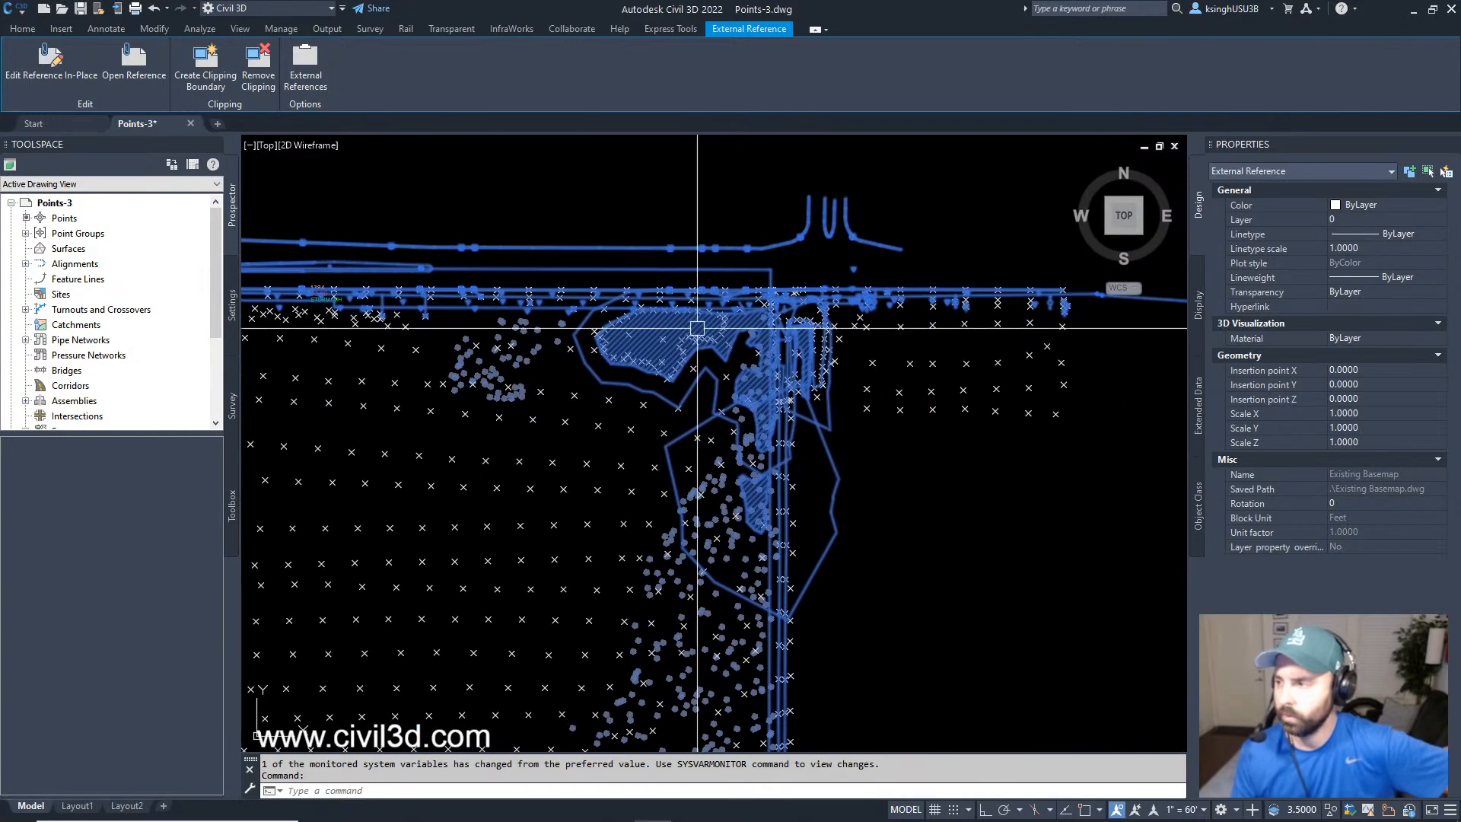
pyautogui.moveTo(539, 608)
pyautogui.mouseDown(button='middle')
pyautogui.moveTo(727, 487)
pyautogui.moveTo(862, 490)
pyautogui.mouseUp(button='middle')
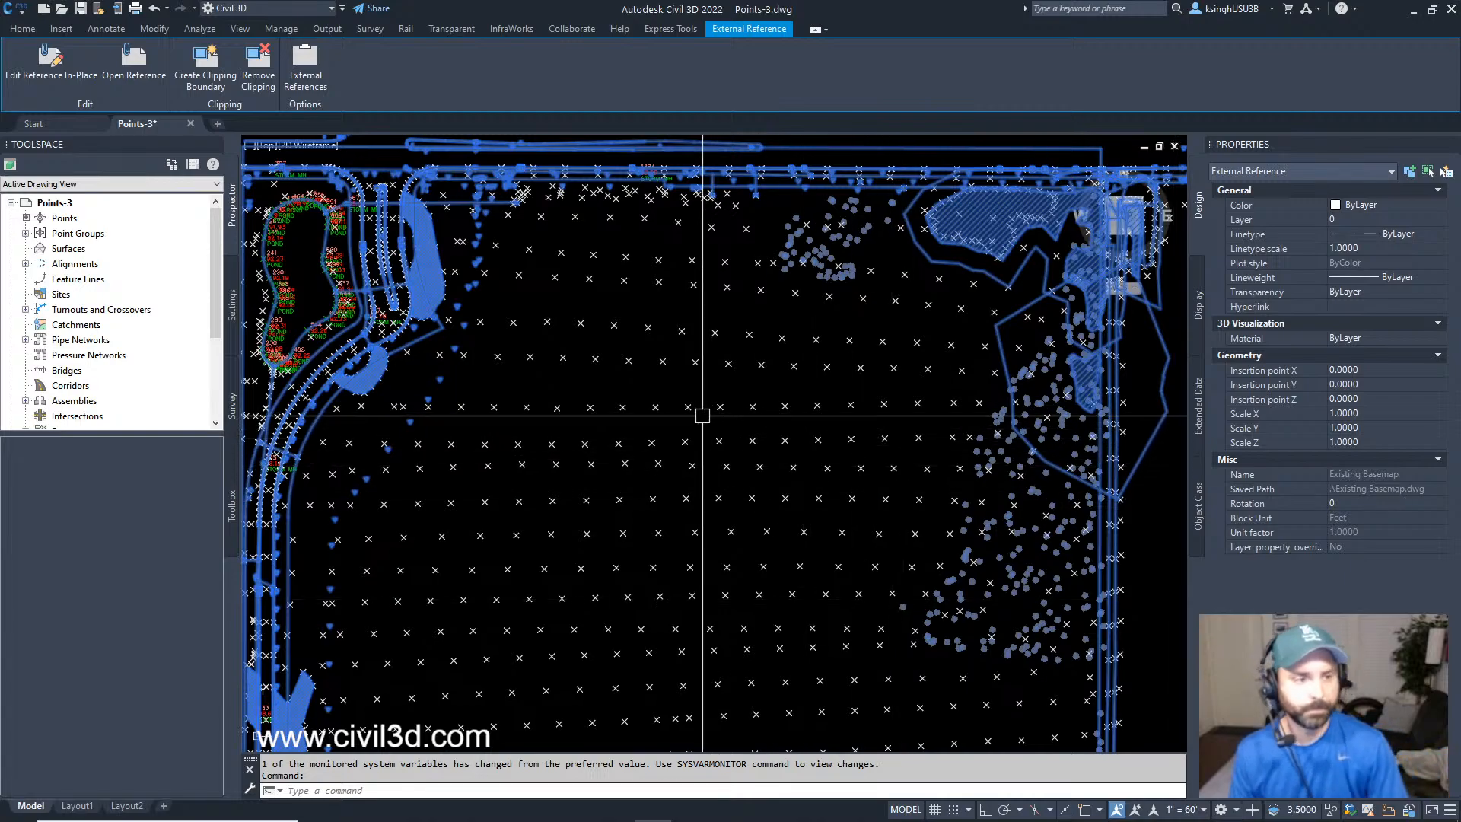
pyautogui.press('Escape')
pyautogui.press('Escape')
# Examine the labels of the pond points and of storm manhole point 667 beside the pond.
pyautogui.moveTo(426, 387)
pyautogui.mouseDown(button='middle')
pyautogui.moveTo(616, 388)
pyautogui.moveTo(688, 440)
pyautogui.mouseUp(button='middle')
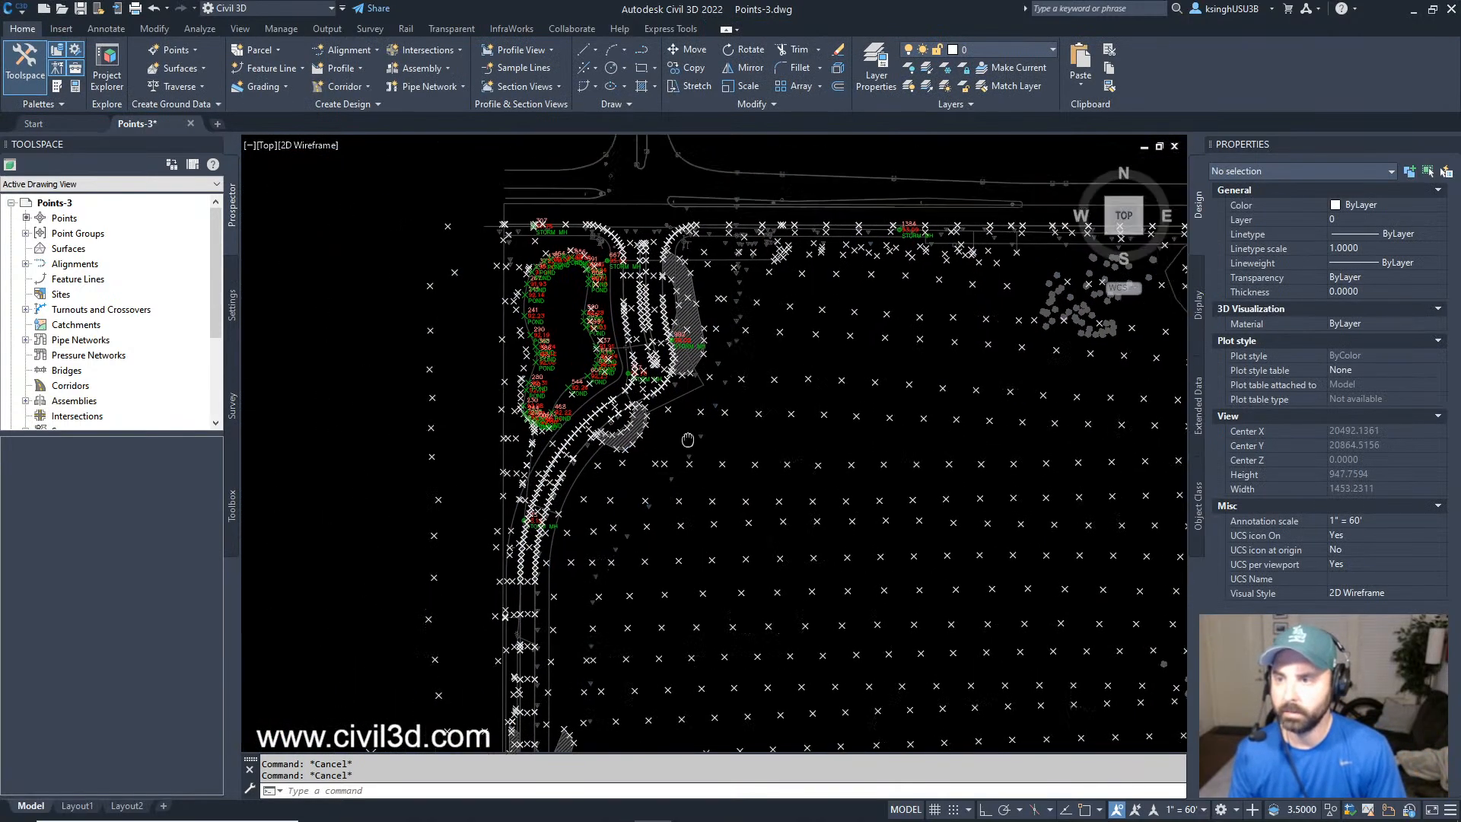
pyautogui.scroll(8, 596, 284)
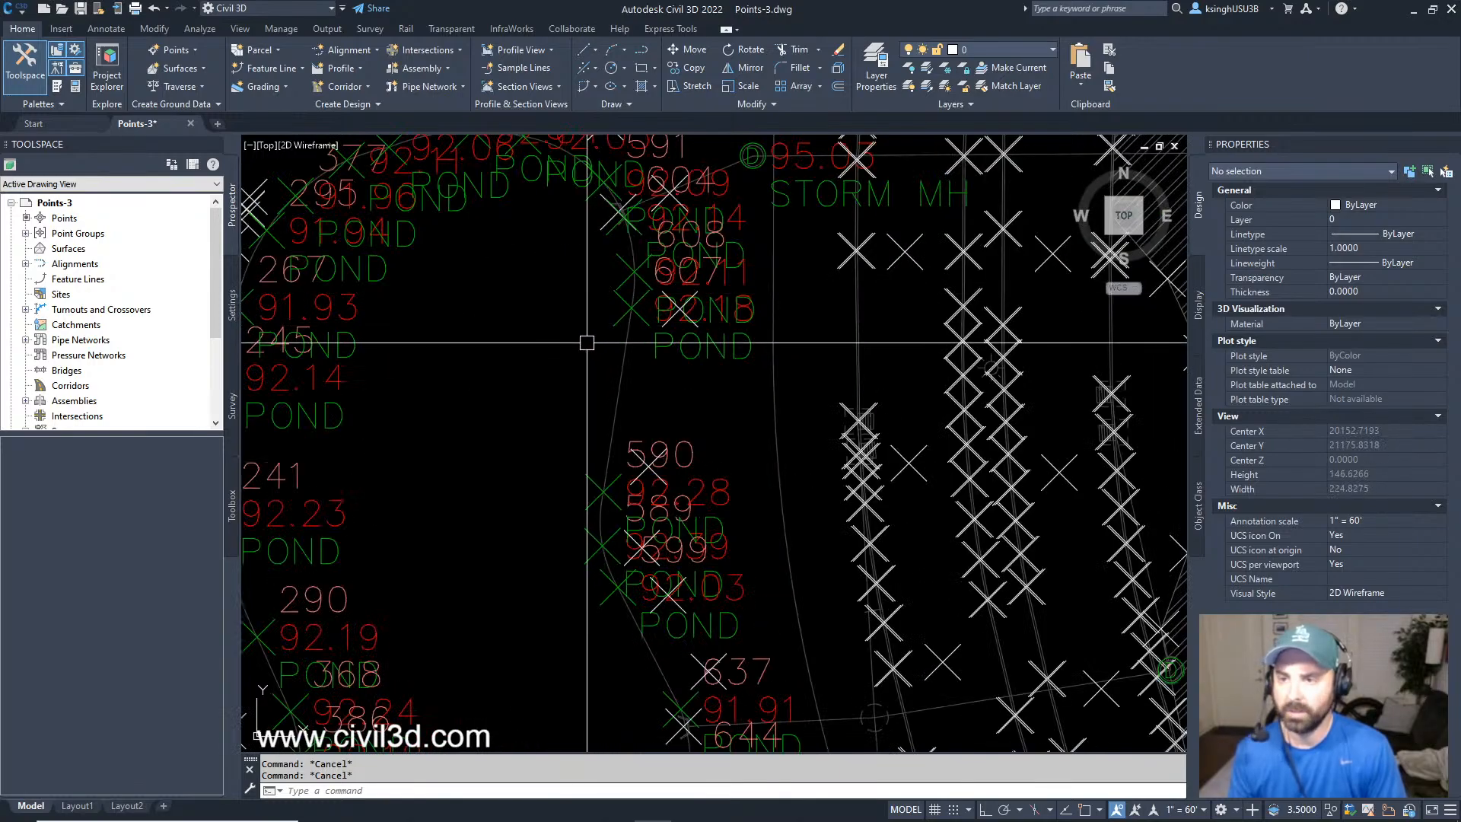
pyautogui.scroll(-4, 594, 372)
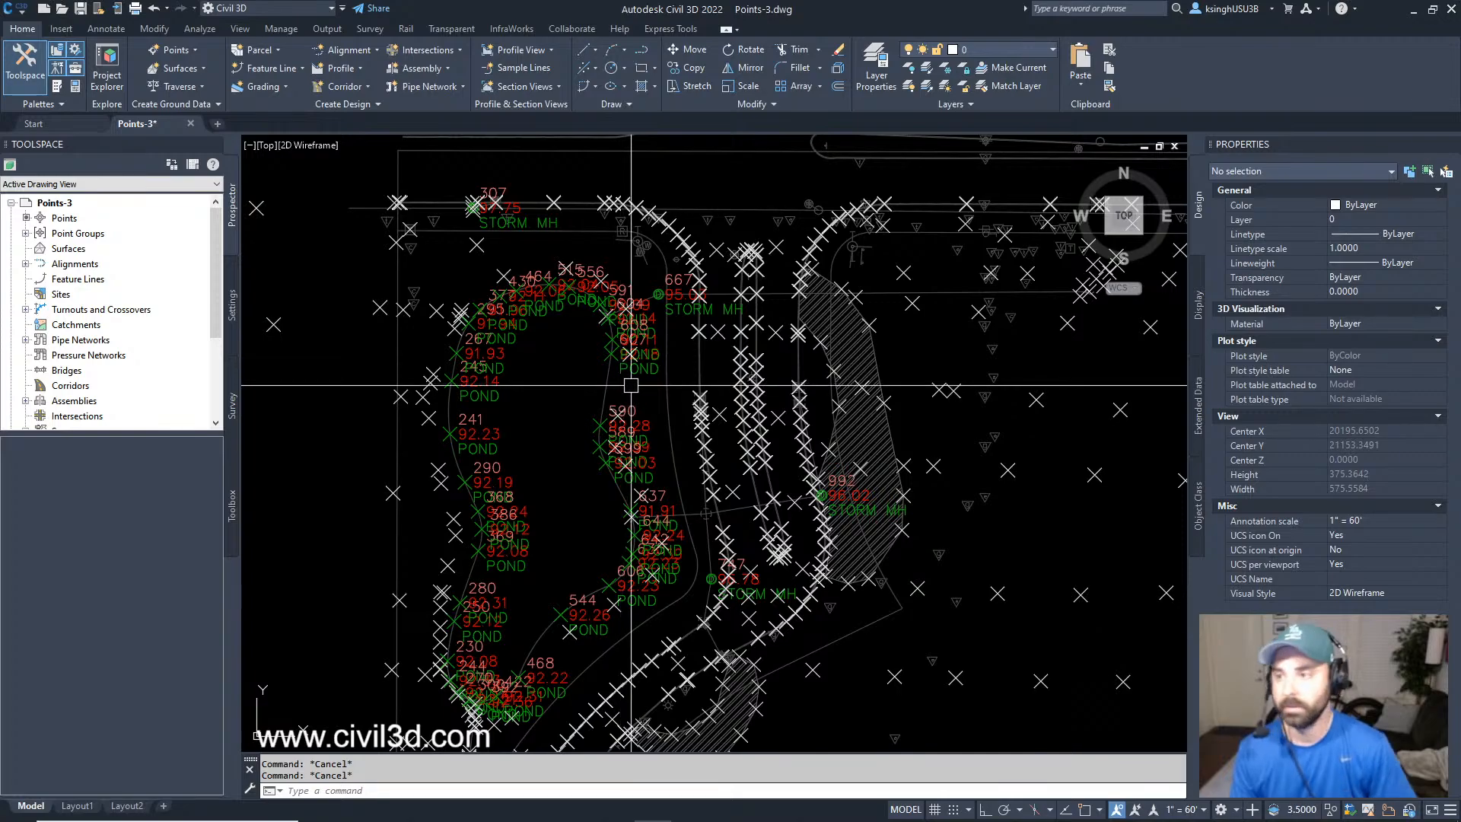
pyautogui.scroll(8, 646, 340)
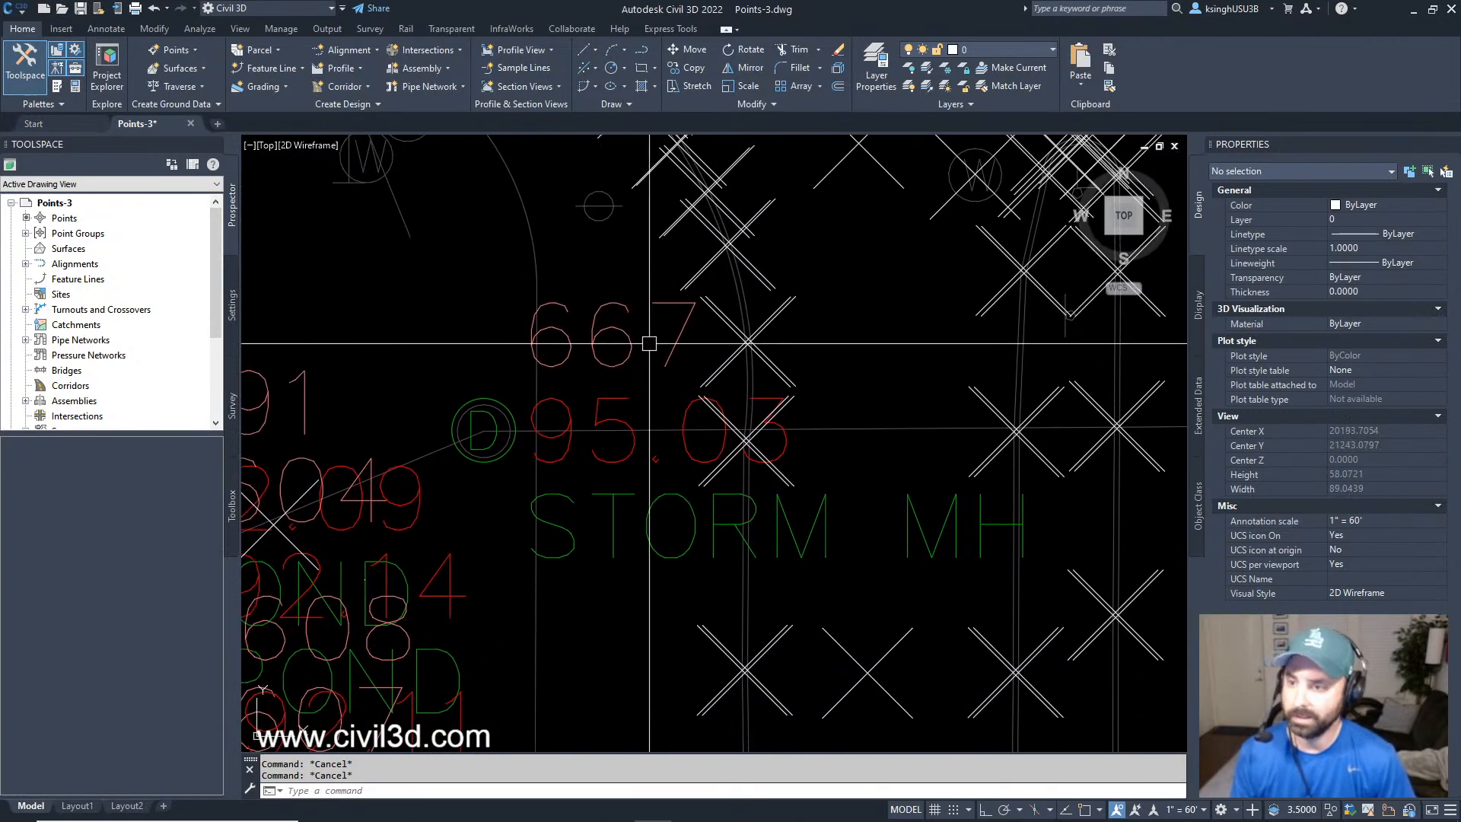
pyautogui.scroll(-2, 663, 339)
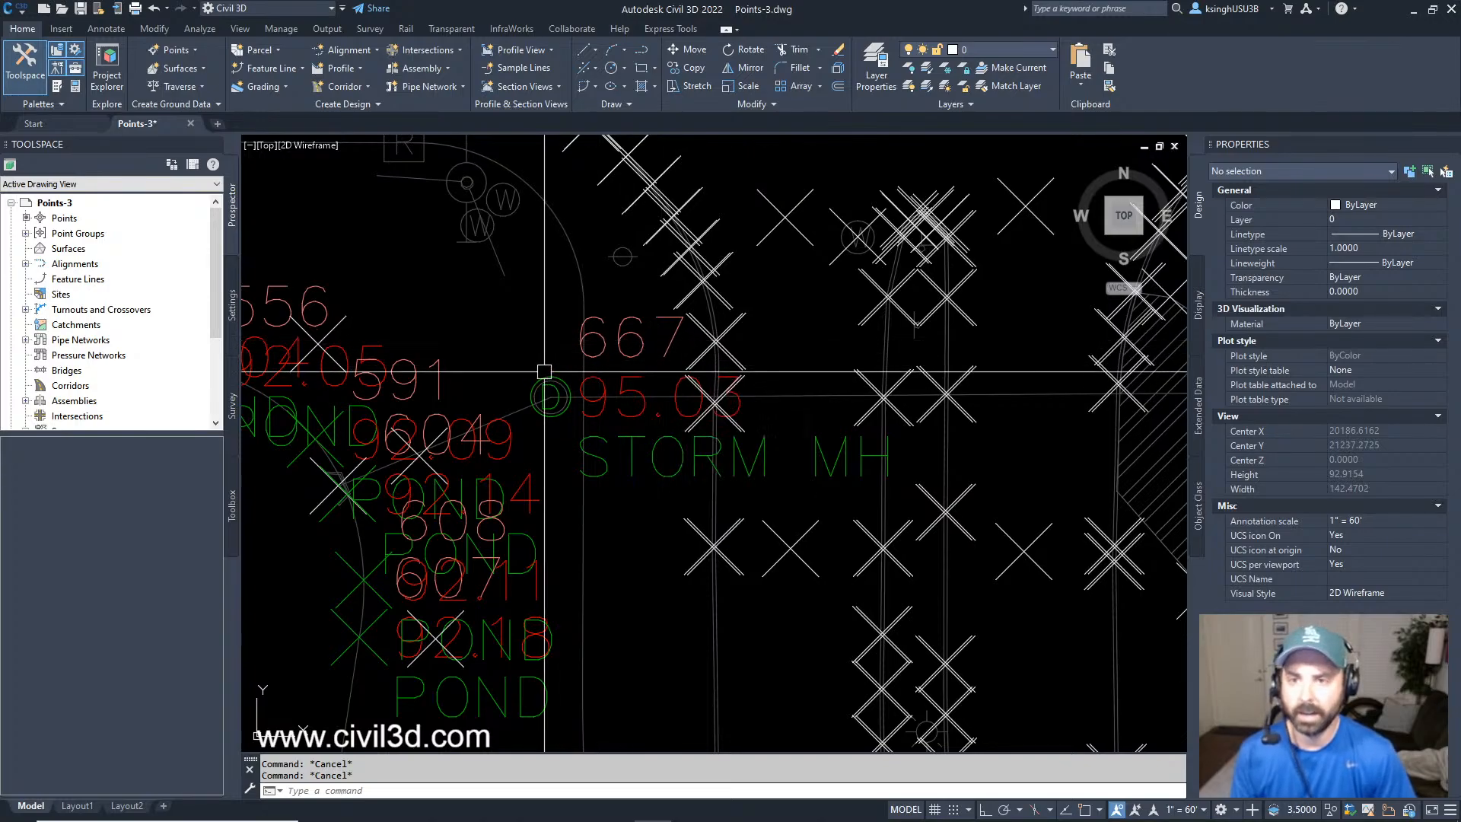
# List all drawing points in the Toolspace, find point number 992 and zoom the drawing to it.
pyautogui.click(68, 219)
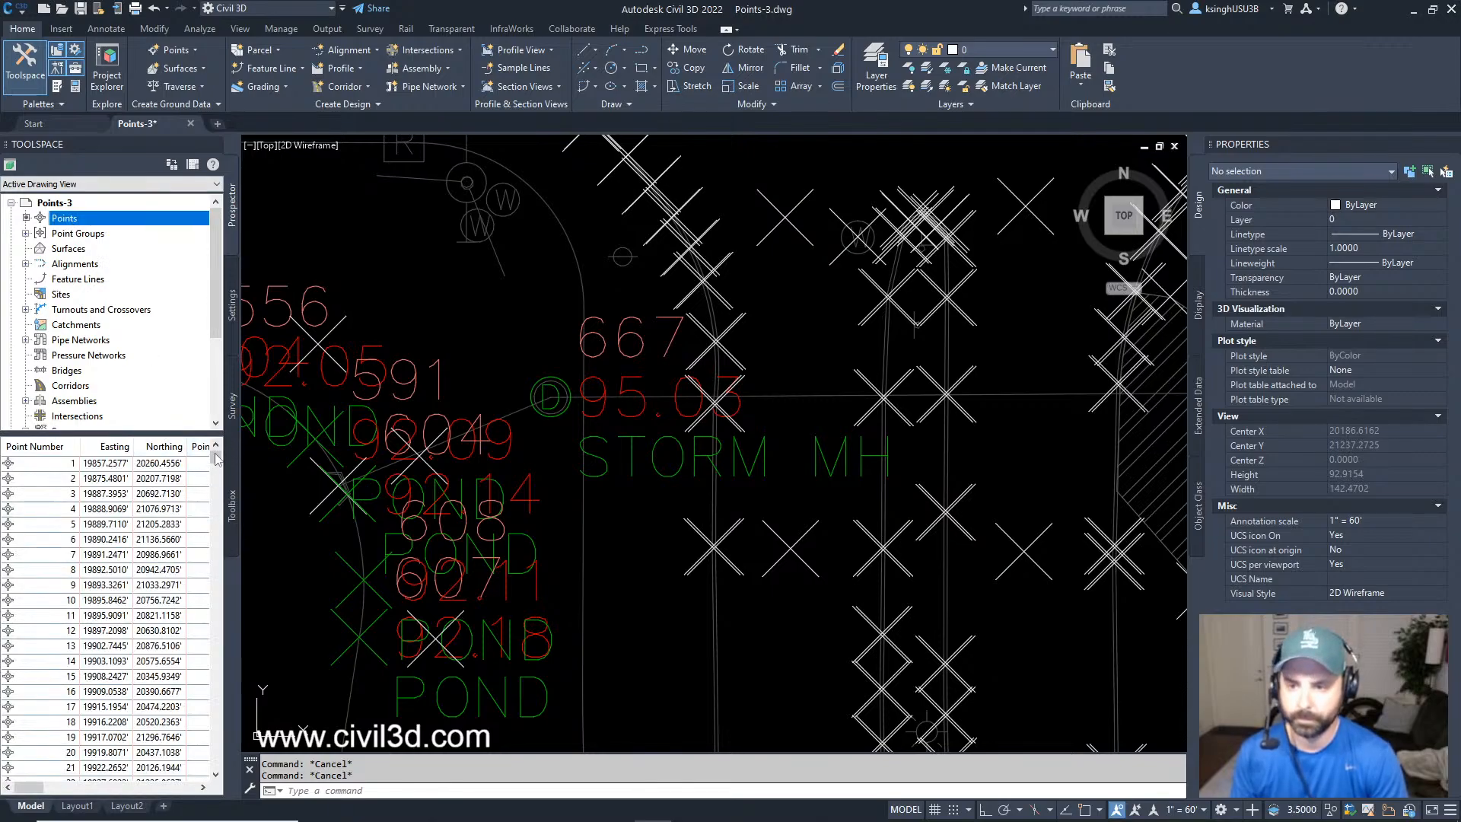
pyautogui.moveTo(216, 457); pyautogui.dragTo(217, 495)
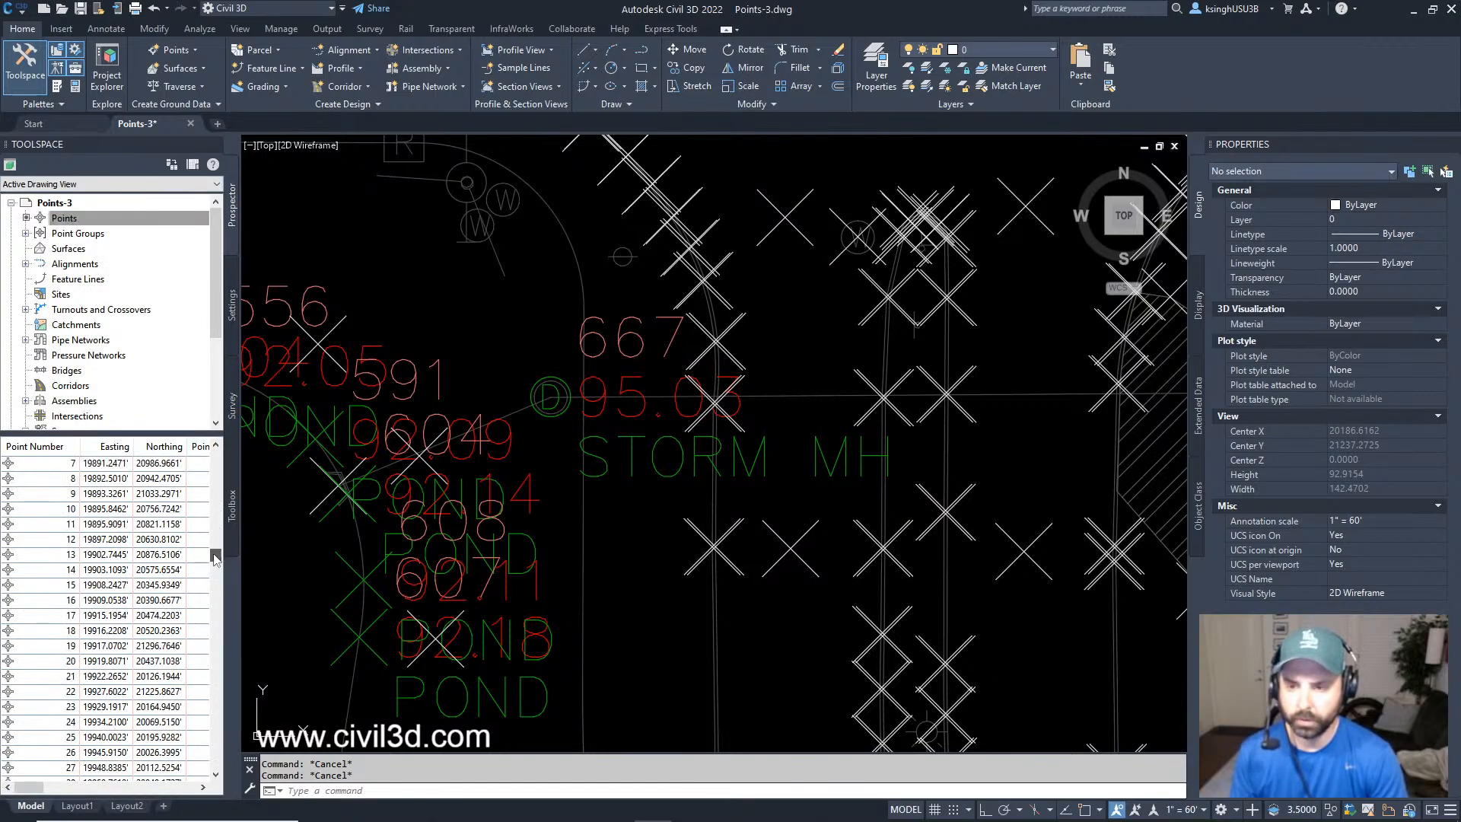
pyautogui.moveTo(217, 559); pyautogui.dragTo(217, 593)
pyautogui.scroll(20, 212, 609)
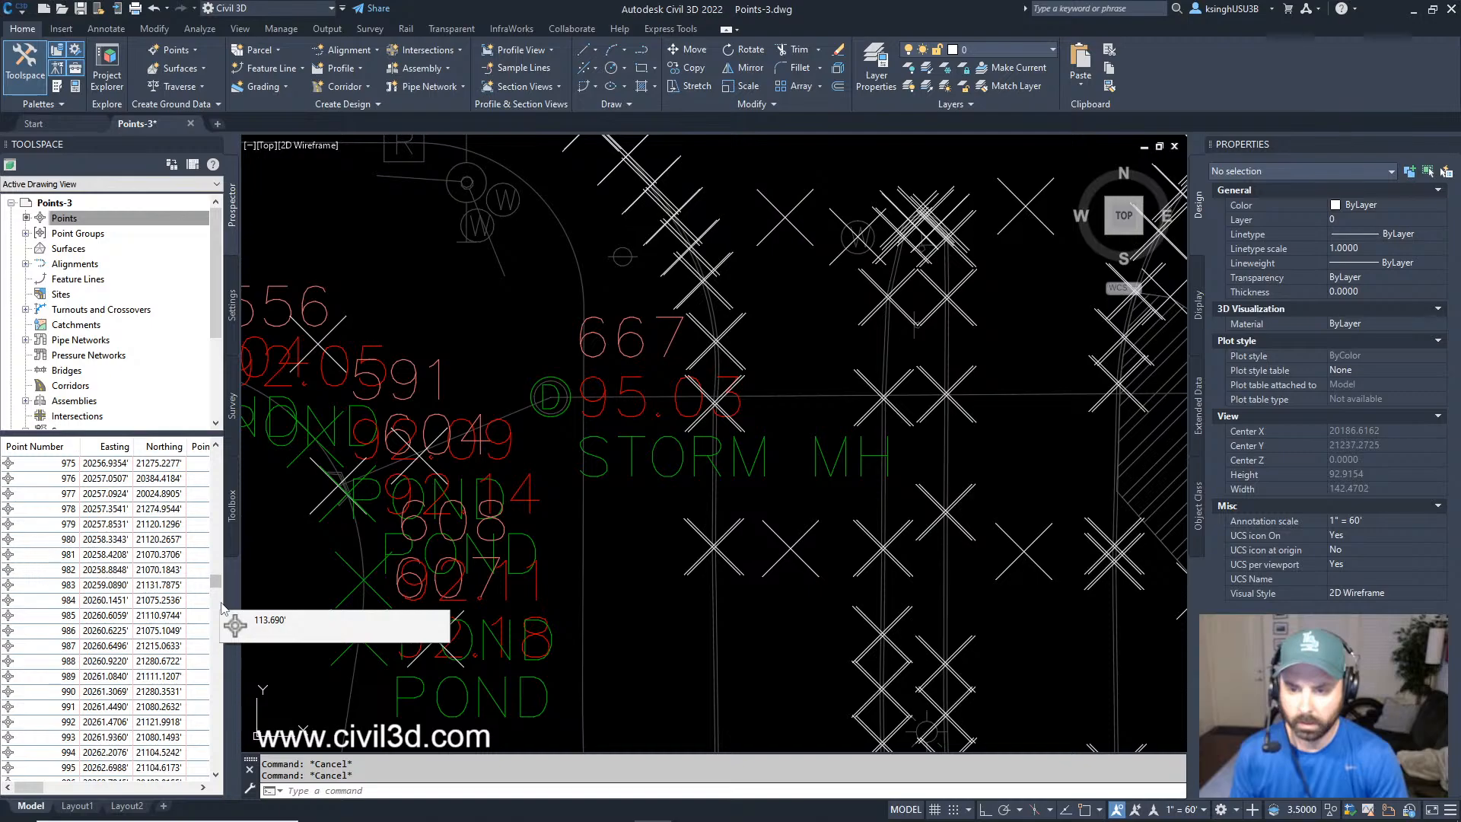
pyautogui.scroll(-1, 95, 753)
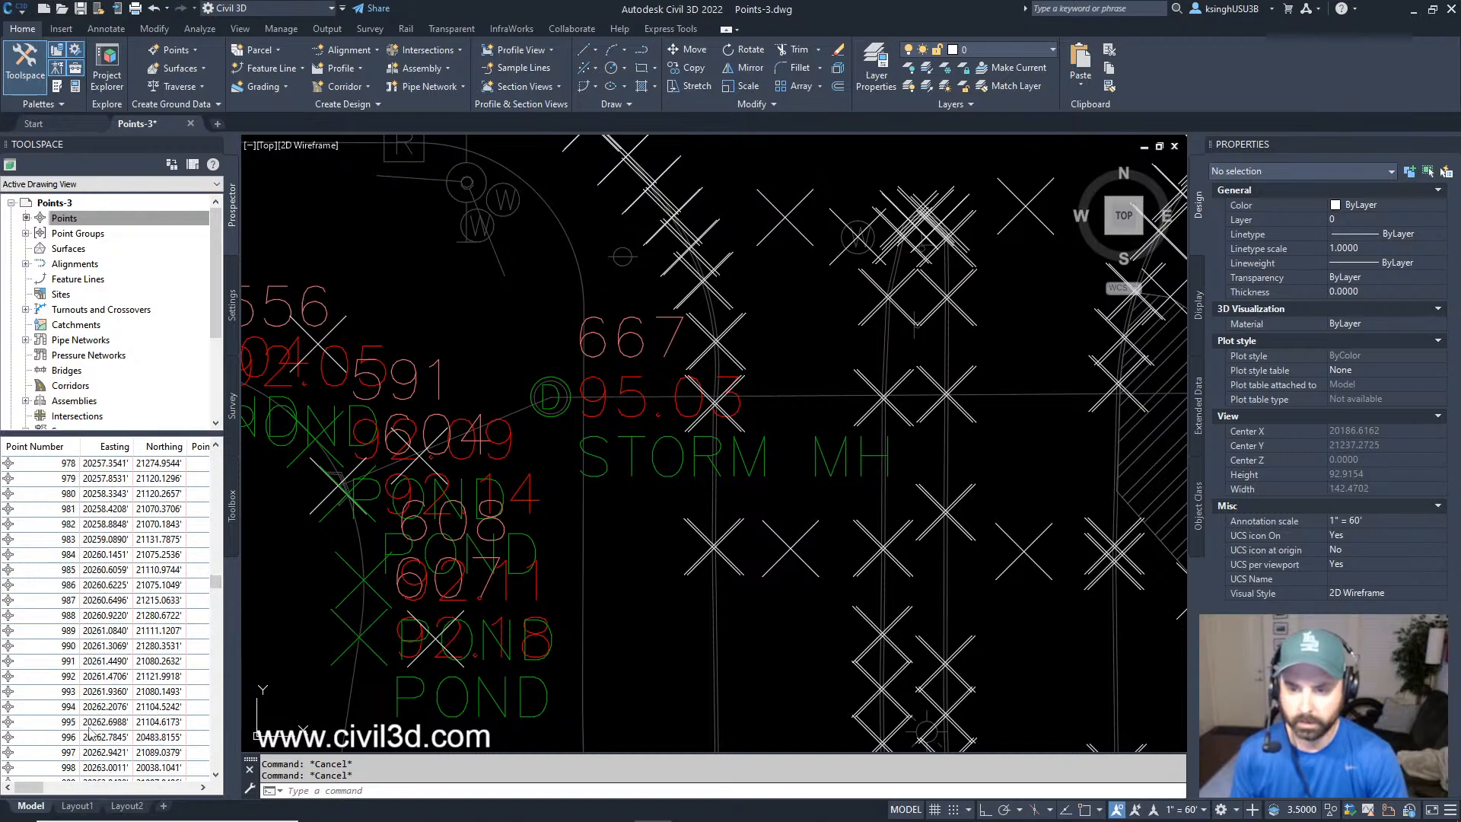
pyautogui.click(57, 679)
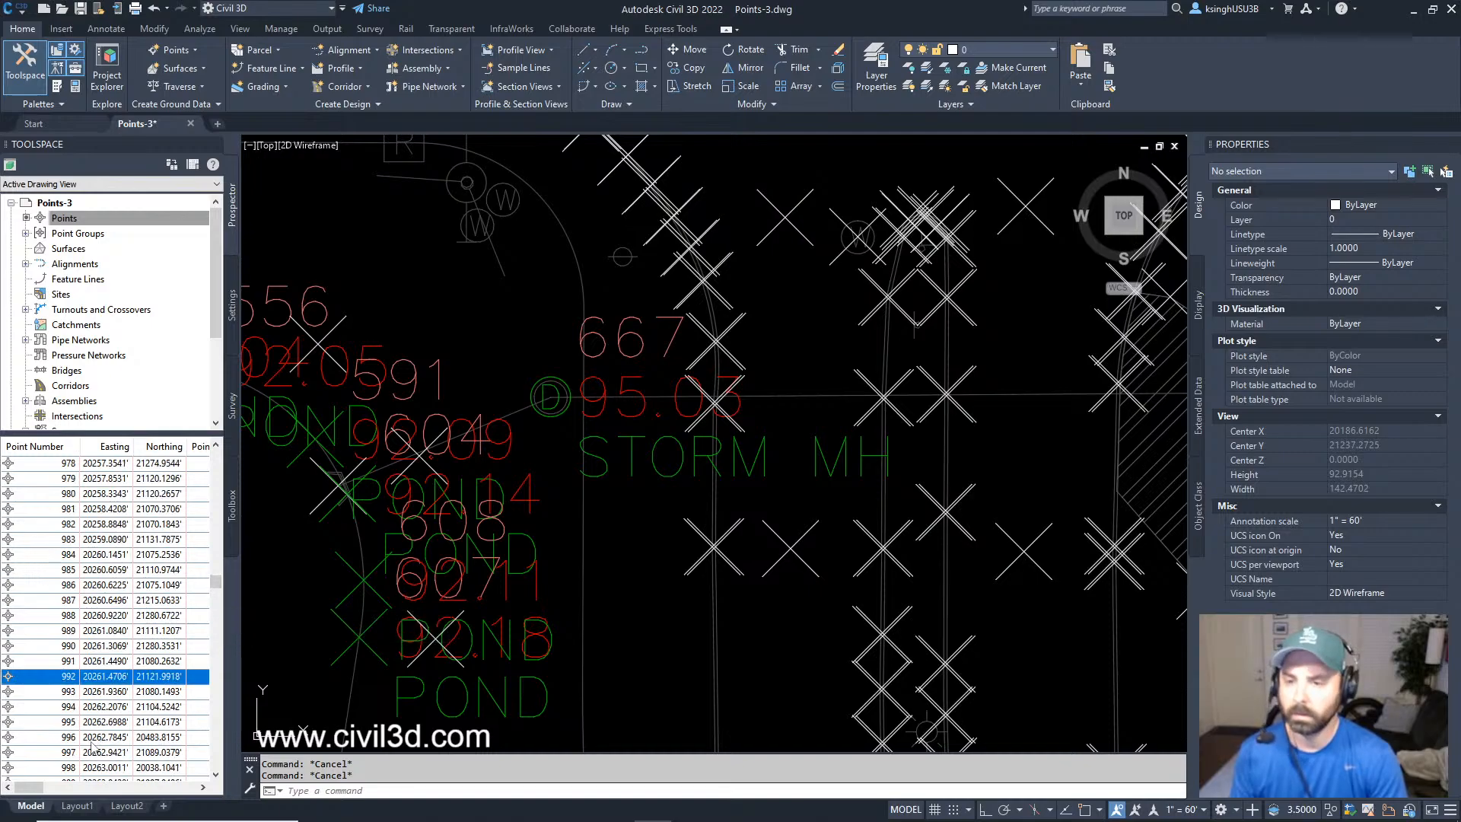
pyautogui.rightClick(59, 679)
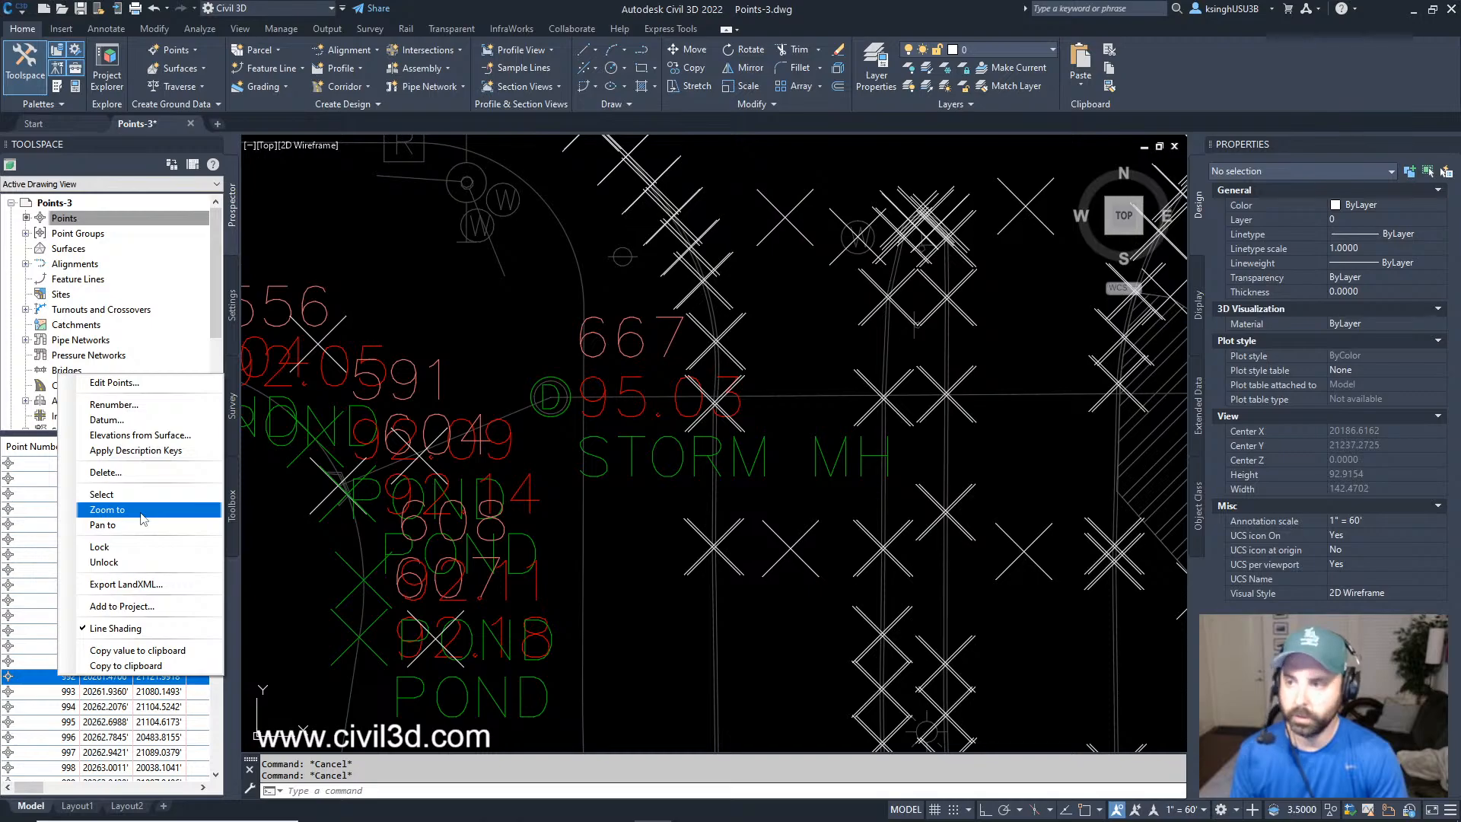
pyautogui.click(114, 510)
pyautogui.scroll(-10, 881, 581)
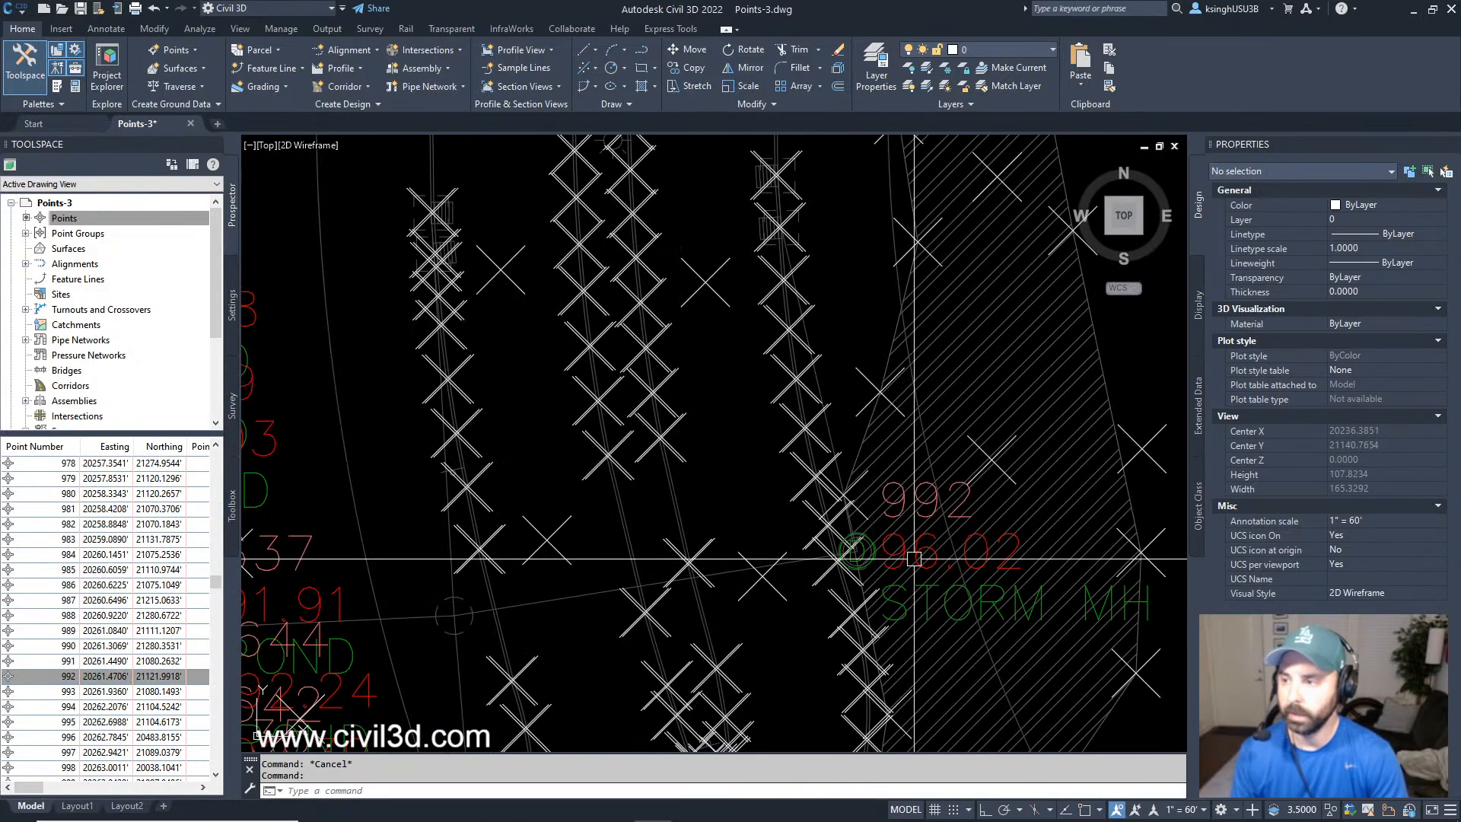
pyautogui.moveTo(759, 462)
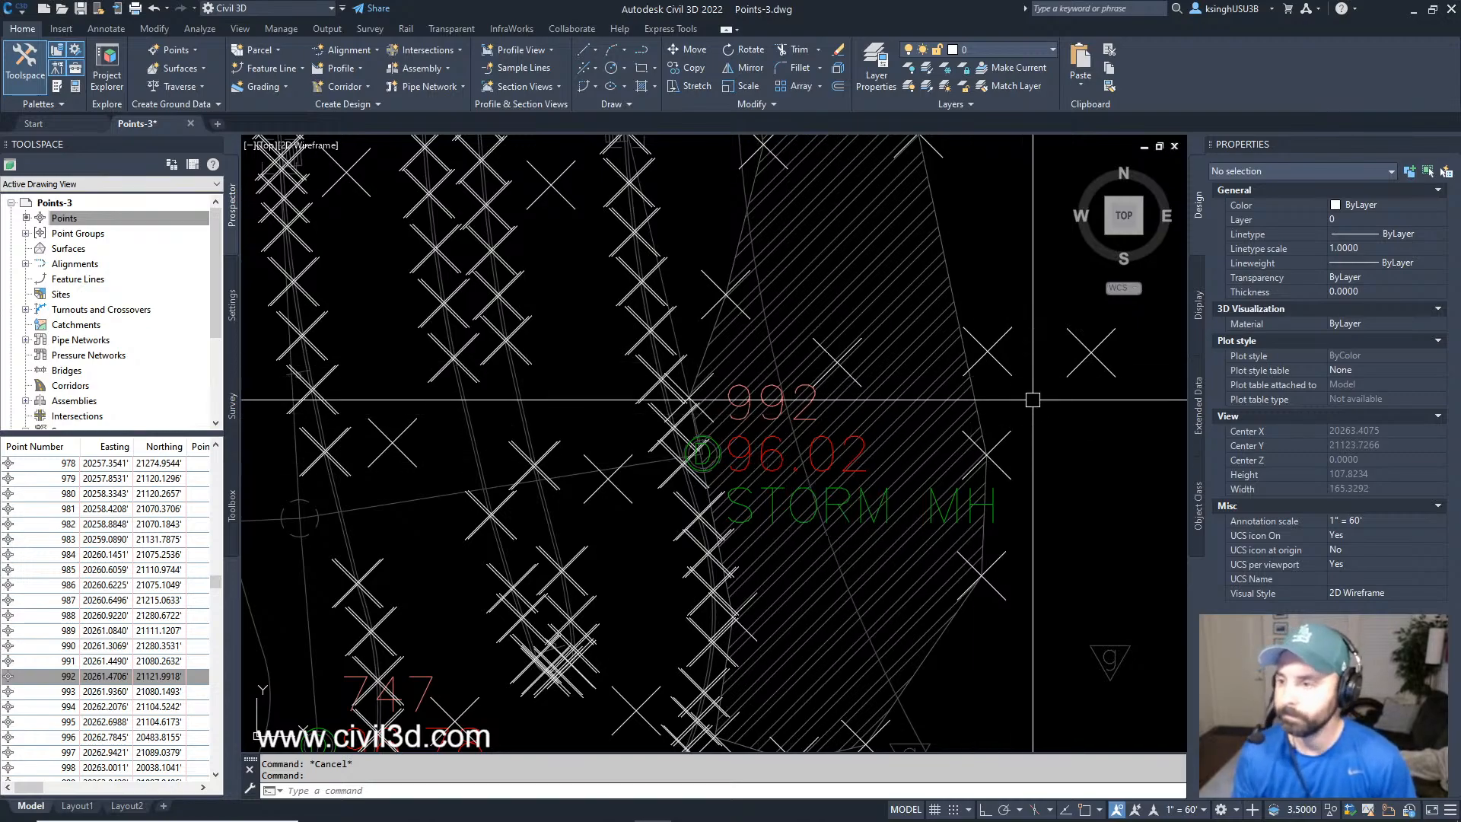
pyautogui.scroll(-10, 978, 423)
pyautogui.scroll(6, 974, 419)
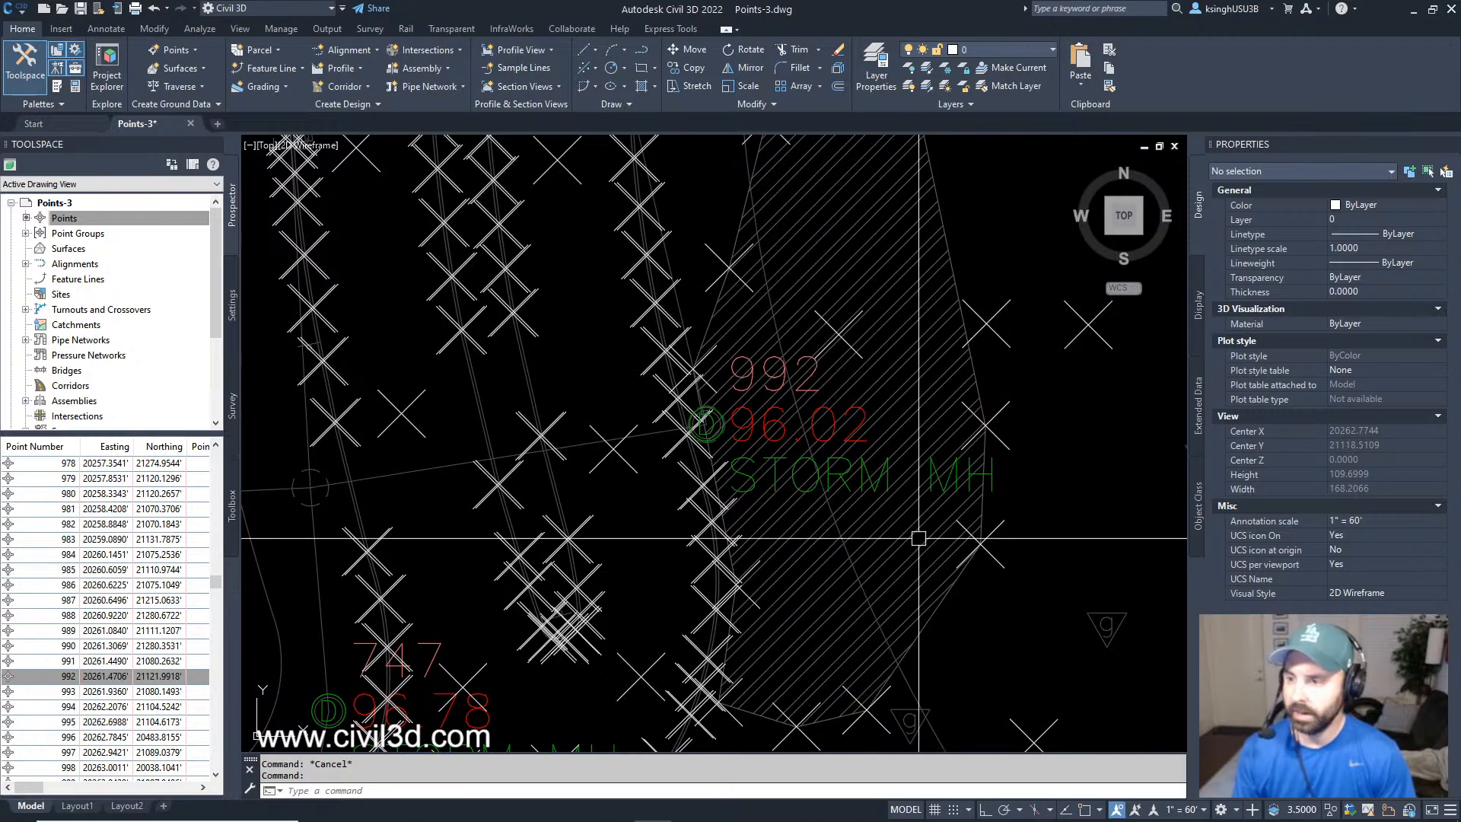
# Select point 992 in the drawing from its entry in the points list and view its surroundings.
pyautogui.click(69, 676)
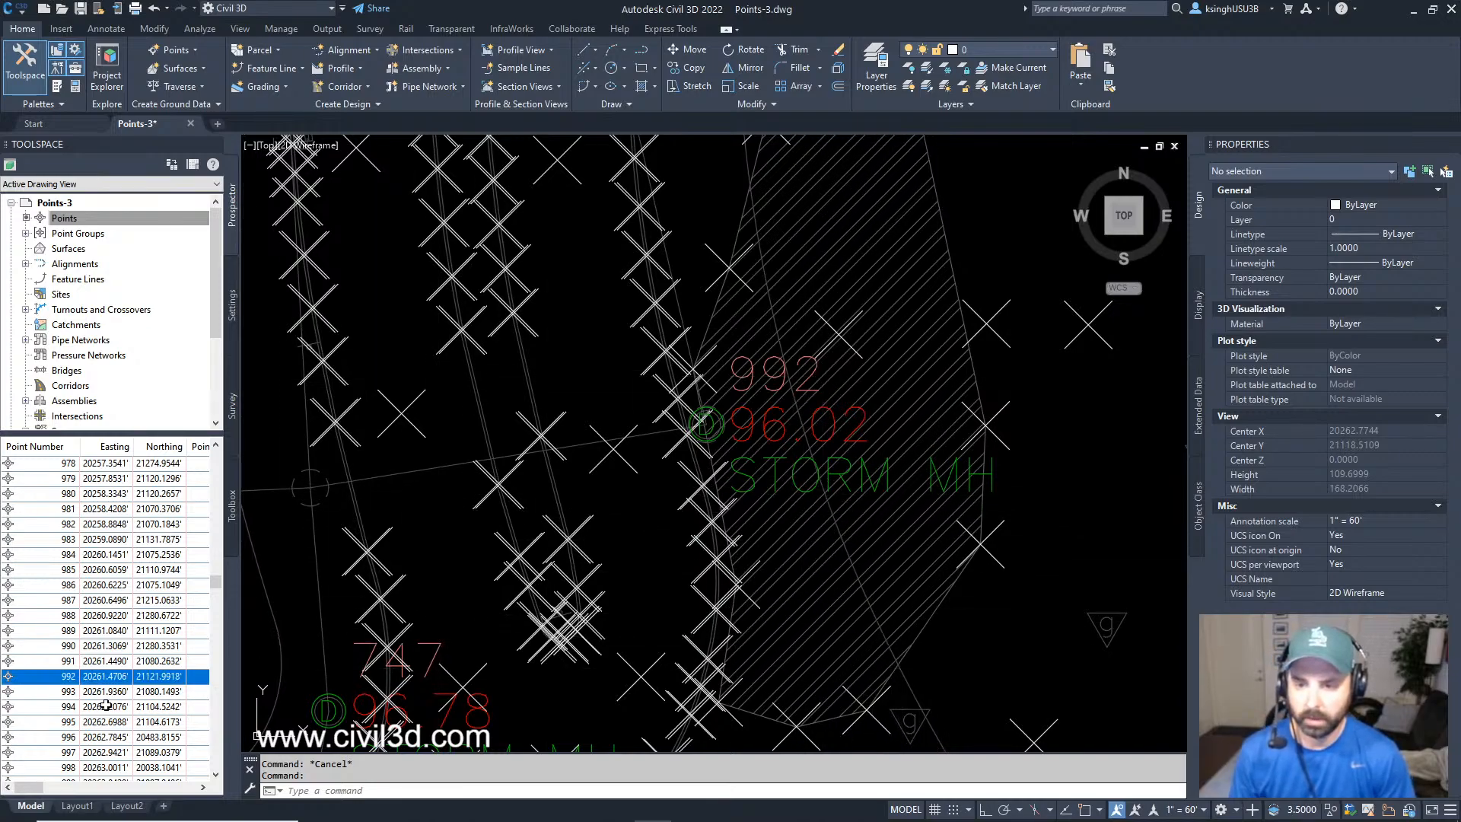
pyautogui.rightClick(62, 676)
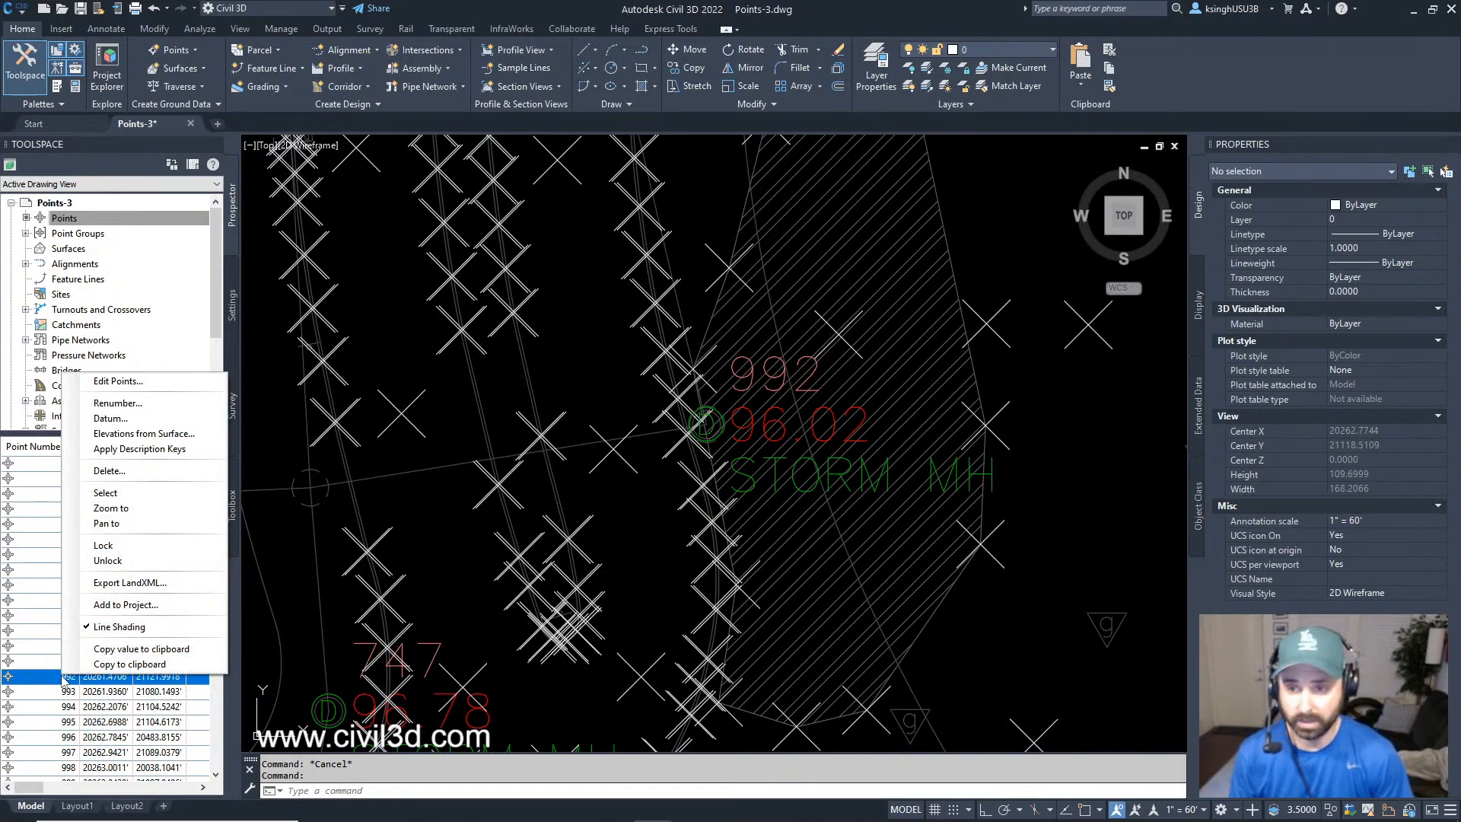
pyautogui.click(124, 509)
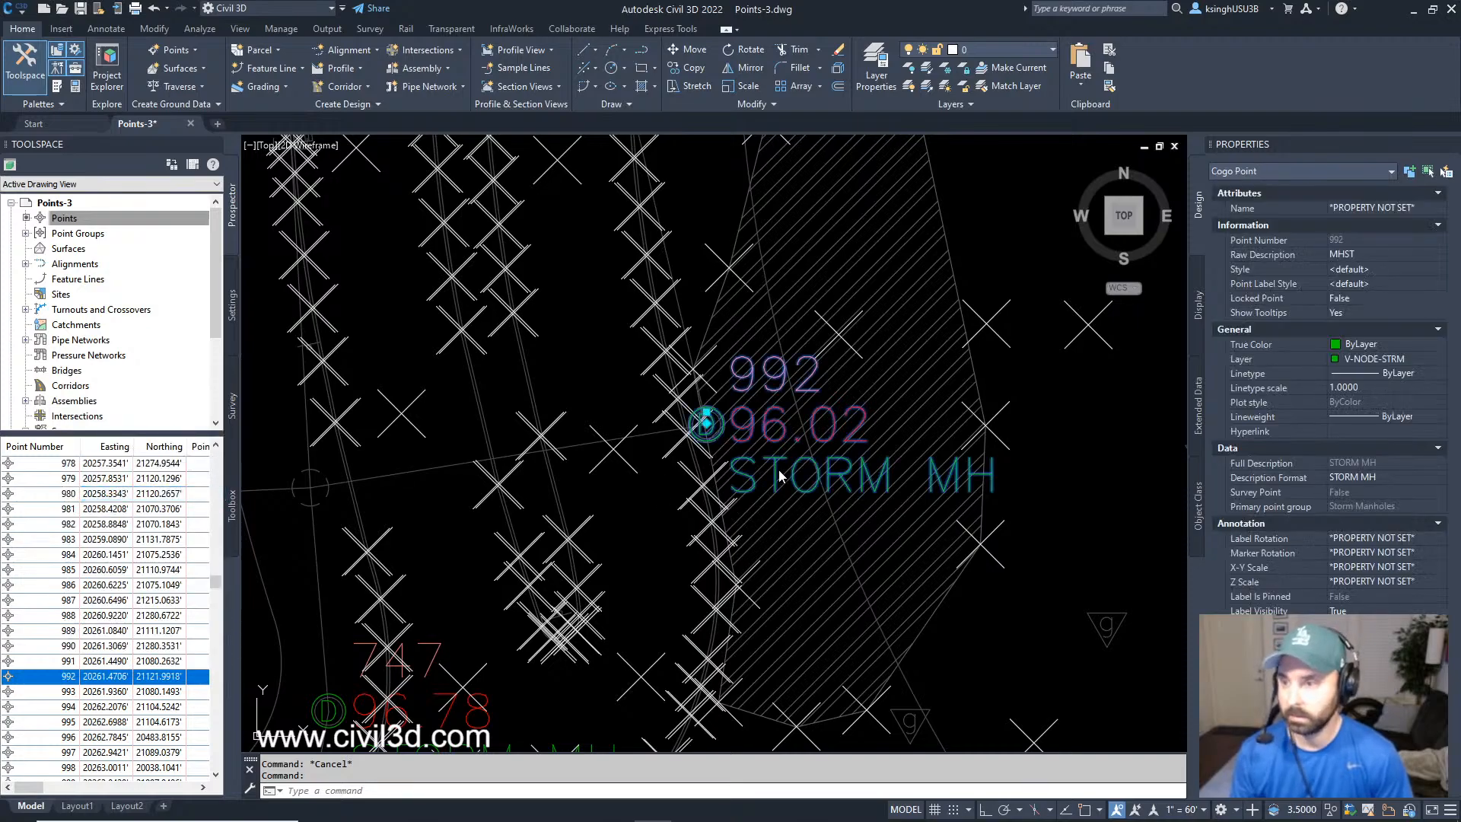
pyautogui.scroll(-3, 876, 477)
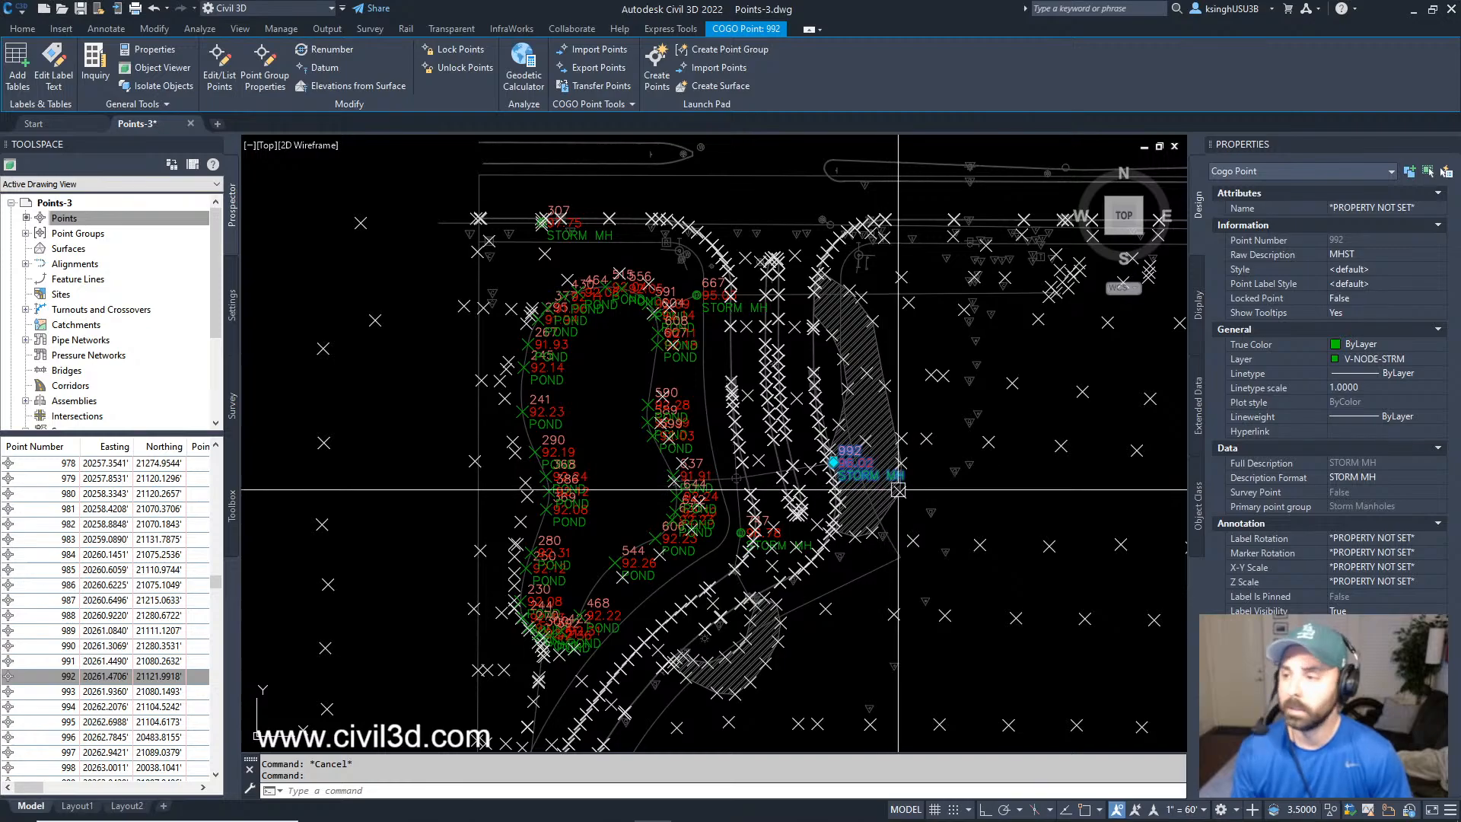
# Examine the marker and the number, elevation and description label of point 992, and clear its selection.
pyautogui.scroll(6, 908, 484)
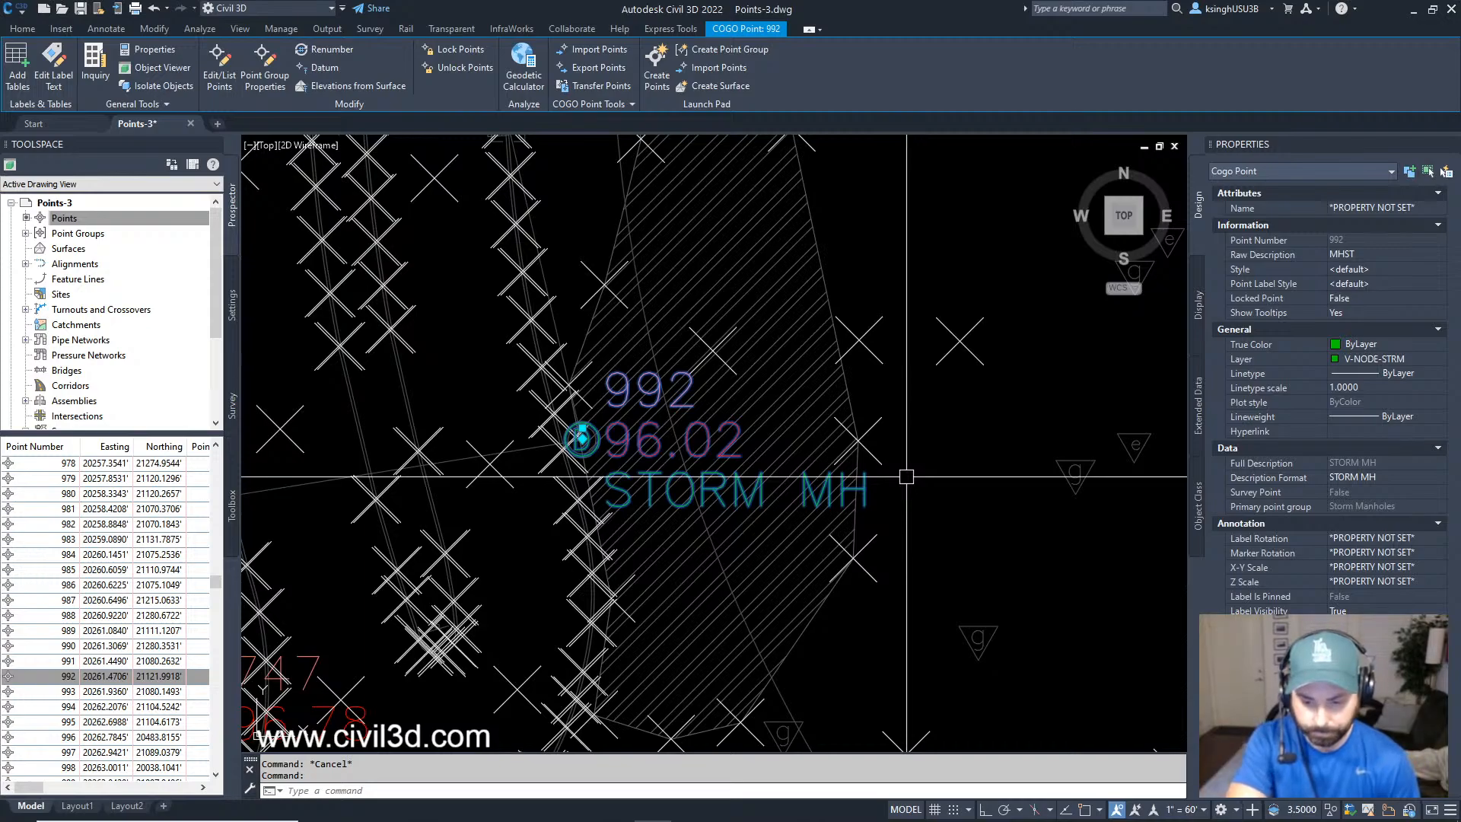
pyautogui.scroll(4, 669, 467)
pyautogui.scroll(-6, 669, 457)
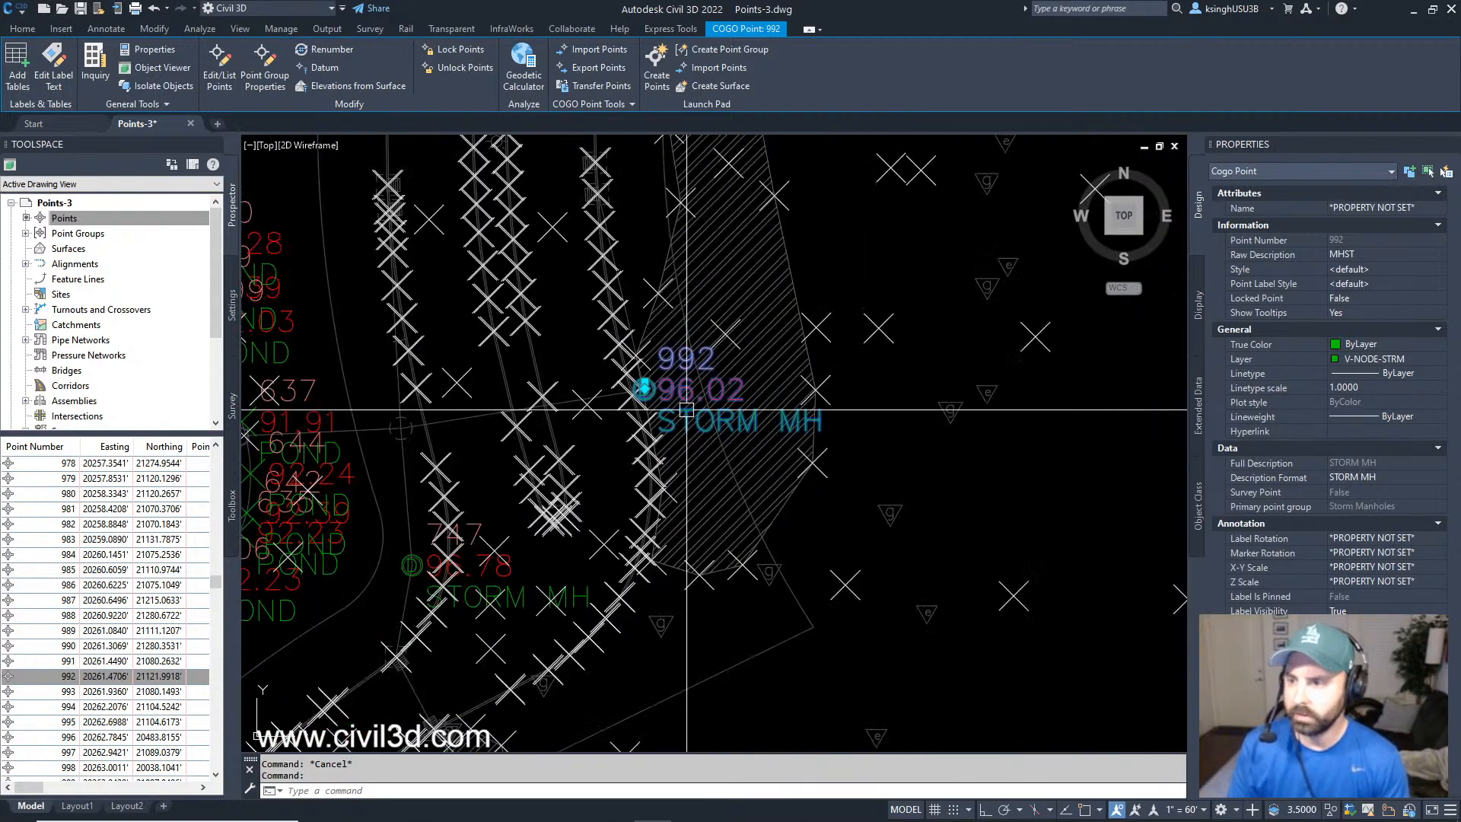
pyautogui.scroll(2, 702, 405)
pyautogui.press('Escape')
pyautogui.moveTo(789, 386); pyautogui.dragTo(781, 417, button='middle')
pyautogui.press('Escape')
pyautogui.scroll(4, 781, 417)
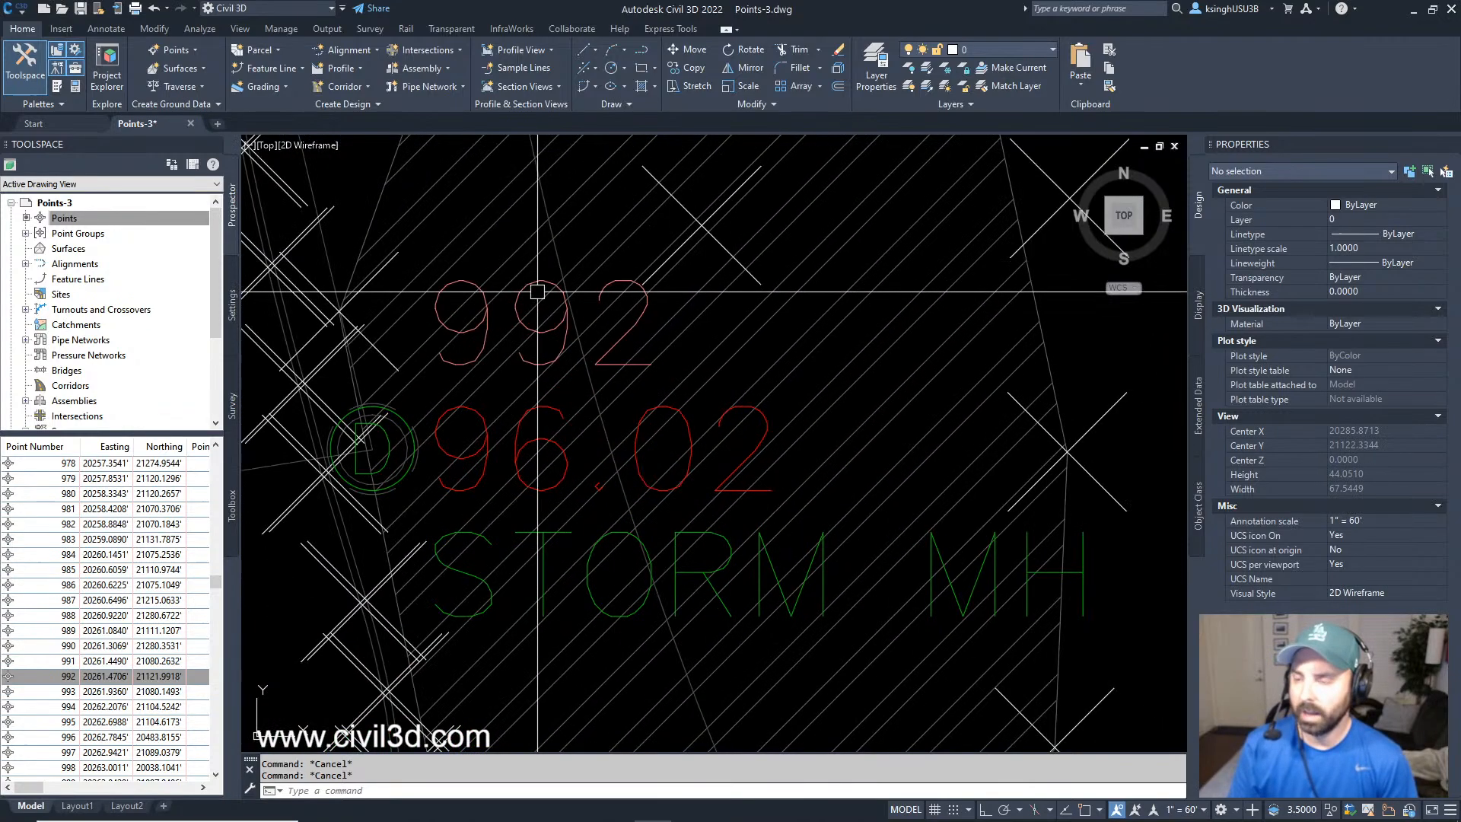
pyautogui.scroll(-4, 692, 545)
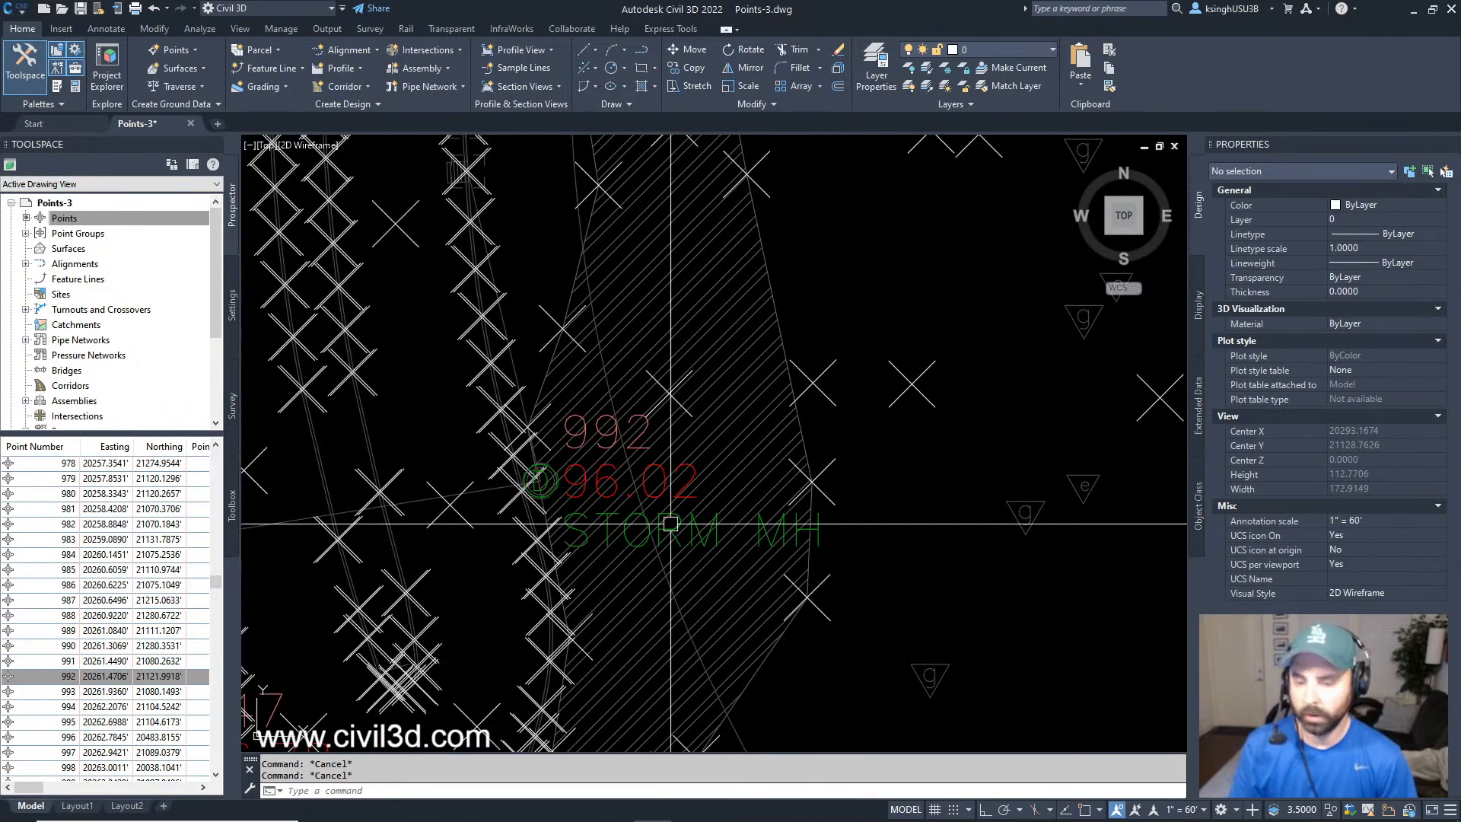
pyautogui.moveTo(669, 523)
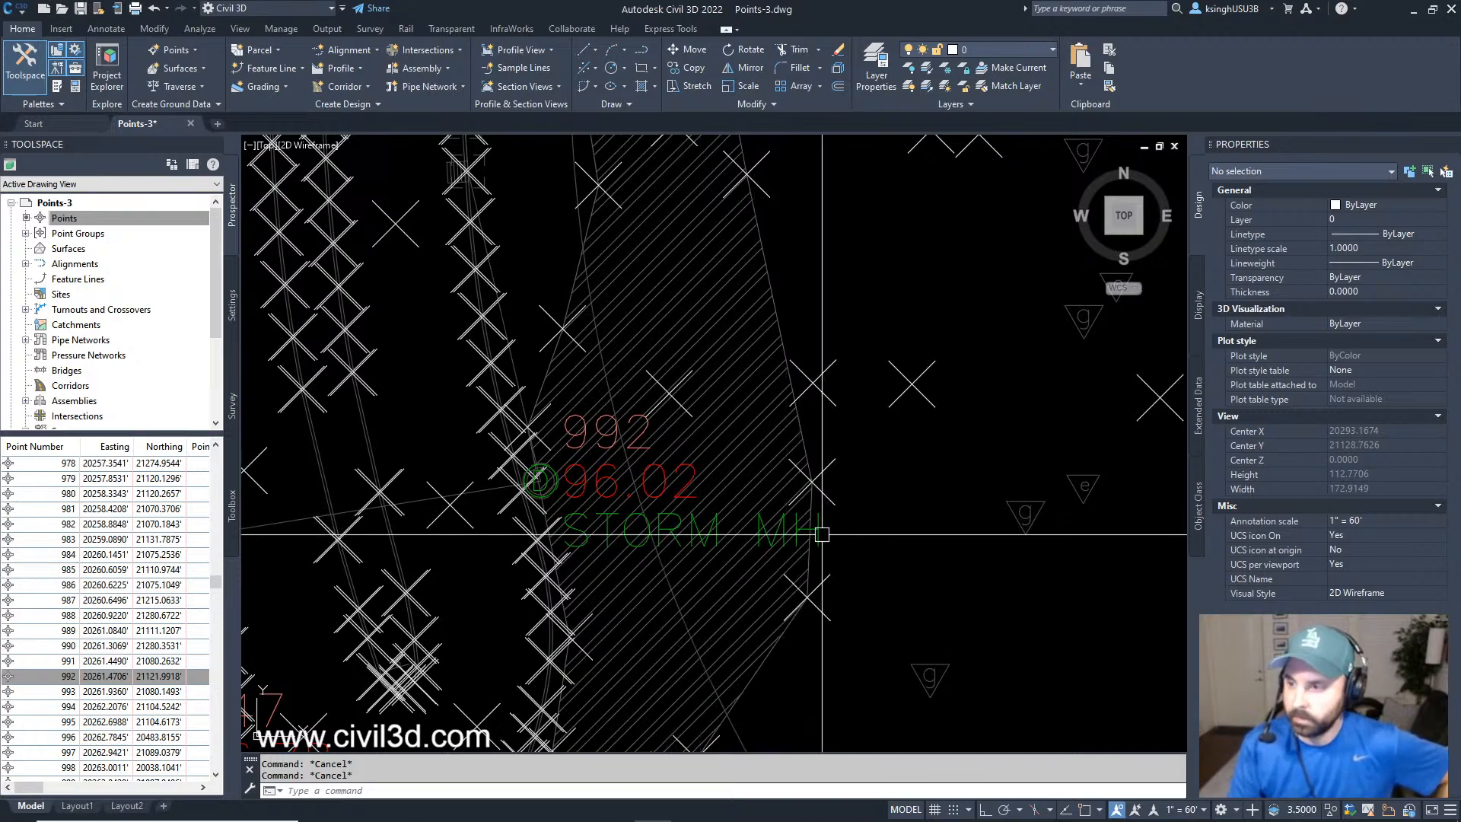
# Select point 992 and set its point style to Catch Basin in its properties.
pyautogui.click(822, 534)
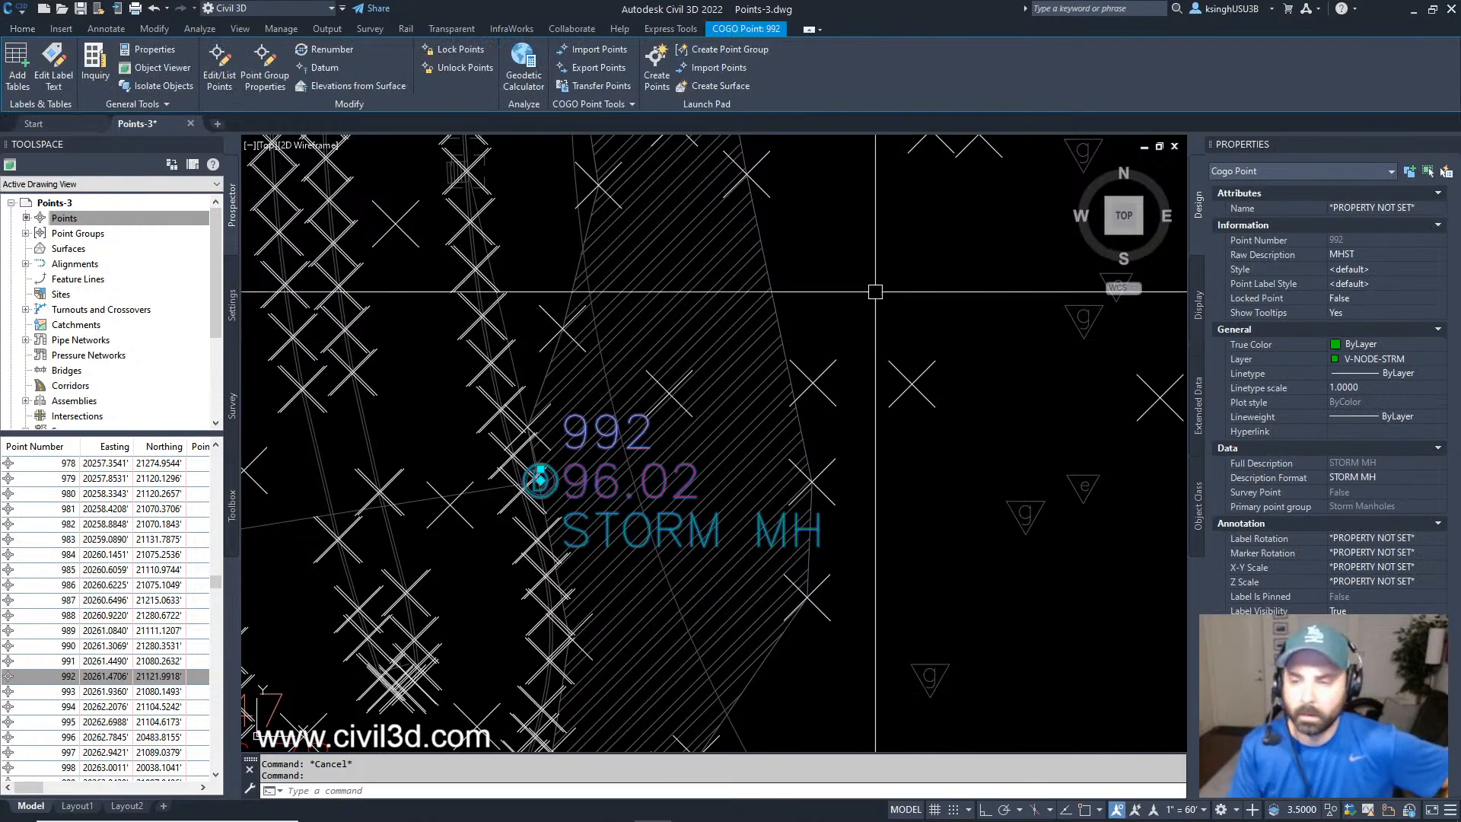
pyautogui.rightClick(891, 408)
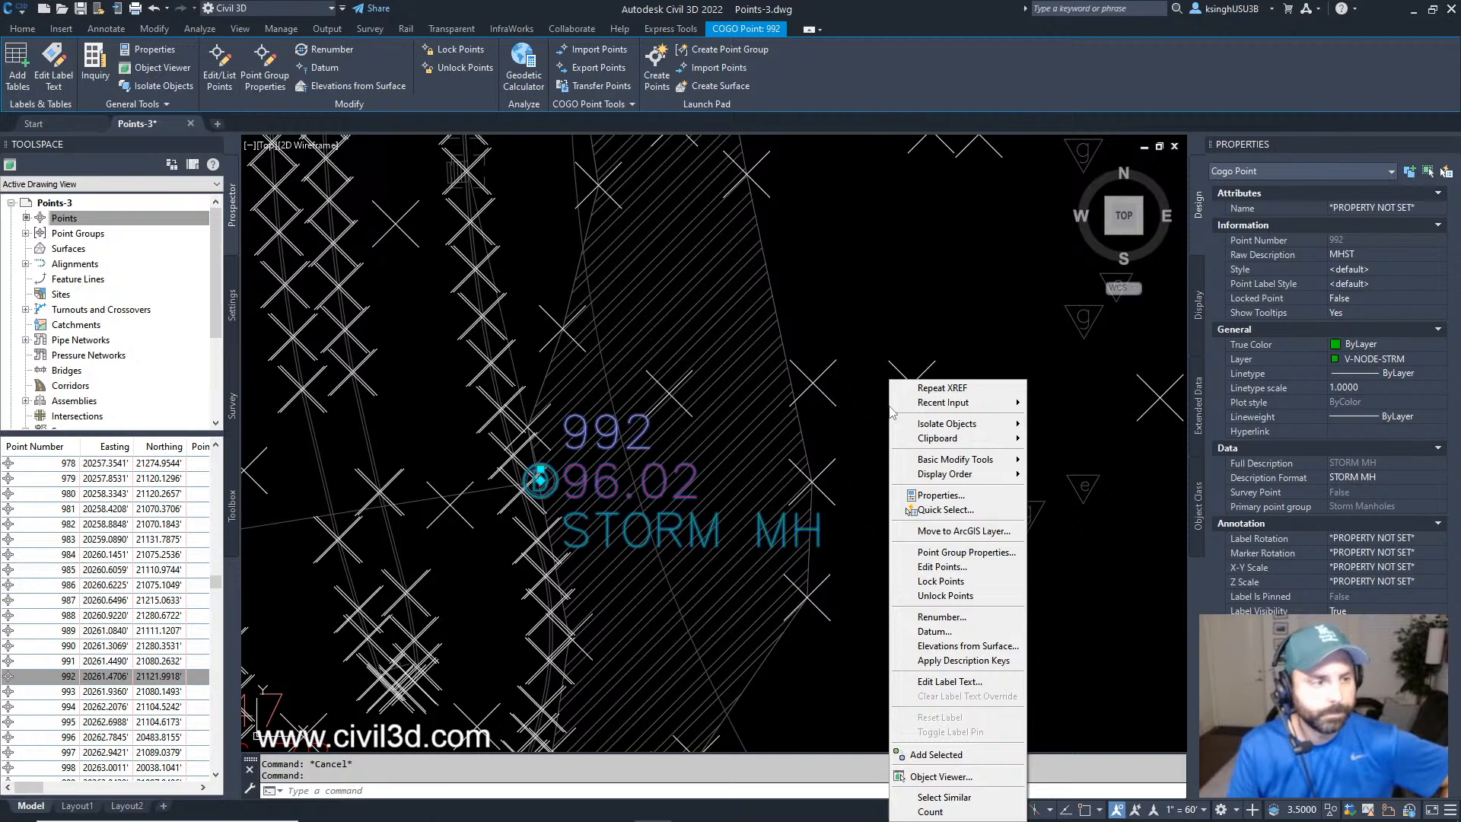
pyautogui.click(965, 495)
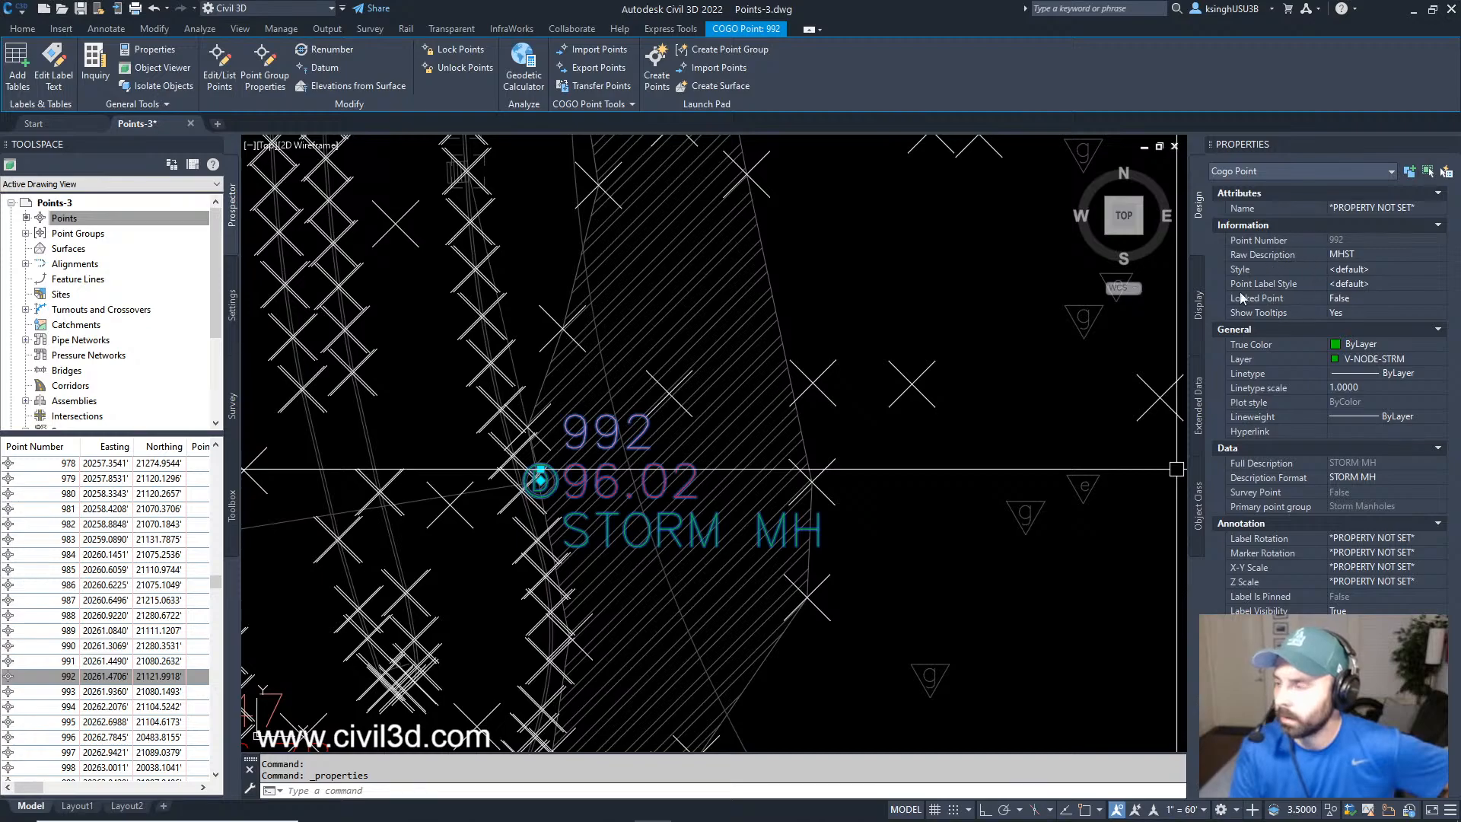
pyautogui.click(1370, 269)
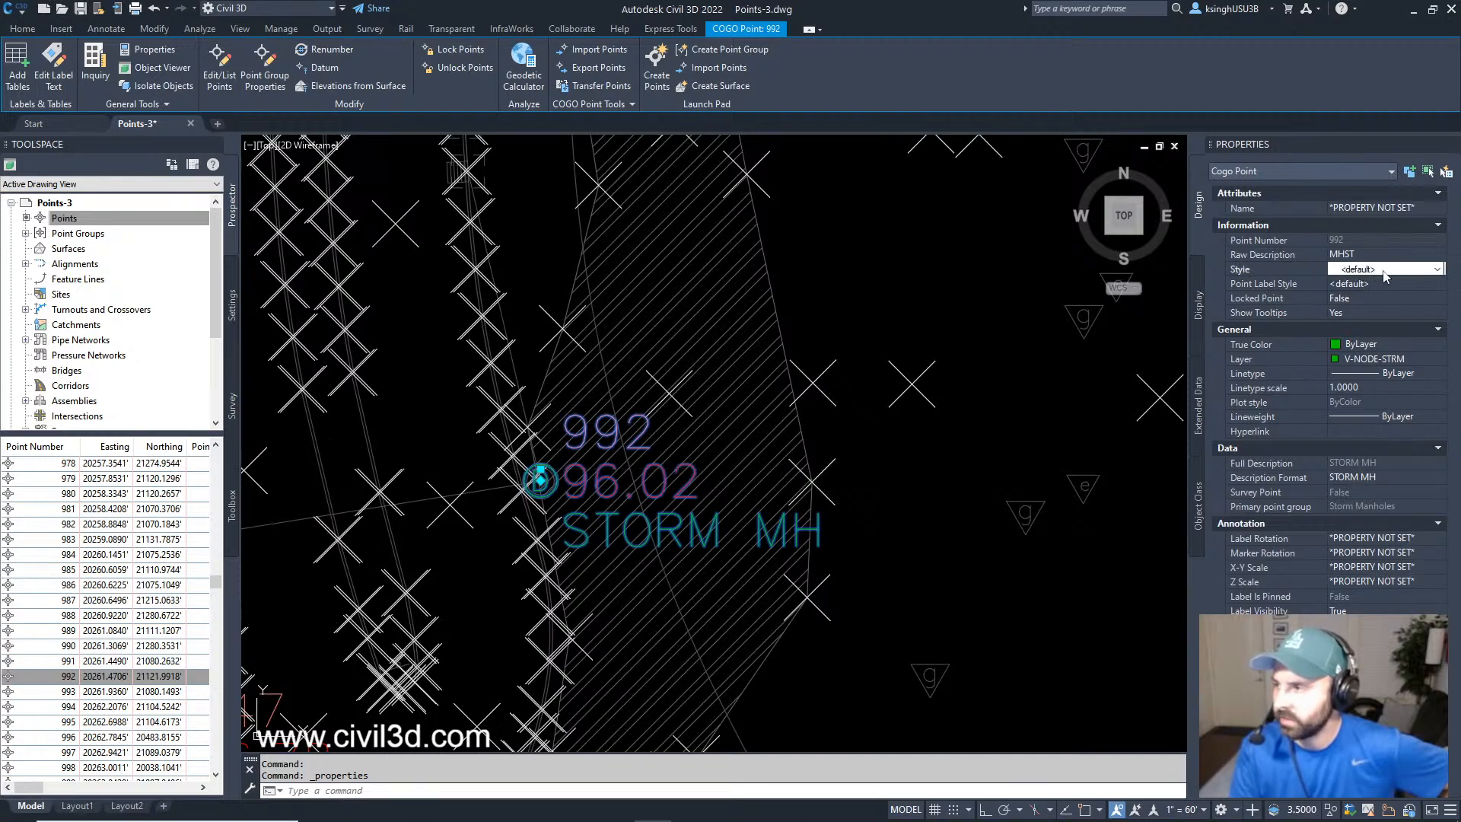
pyautogui.click(1437, 270)
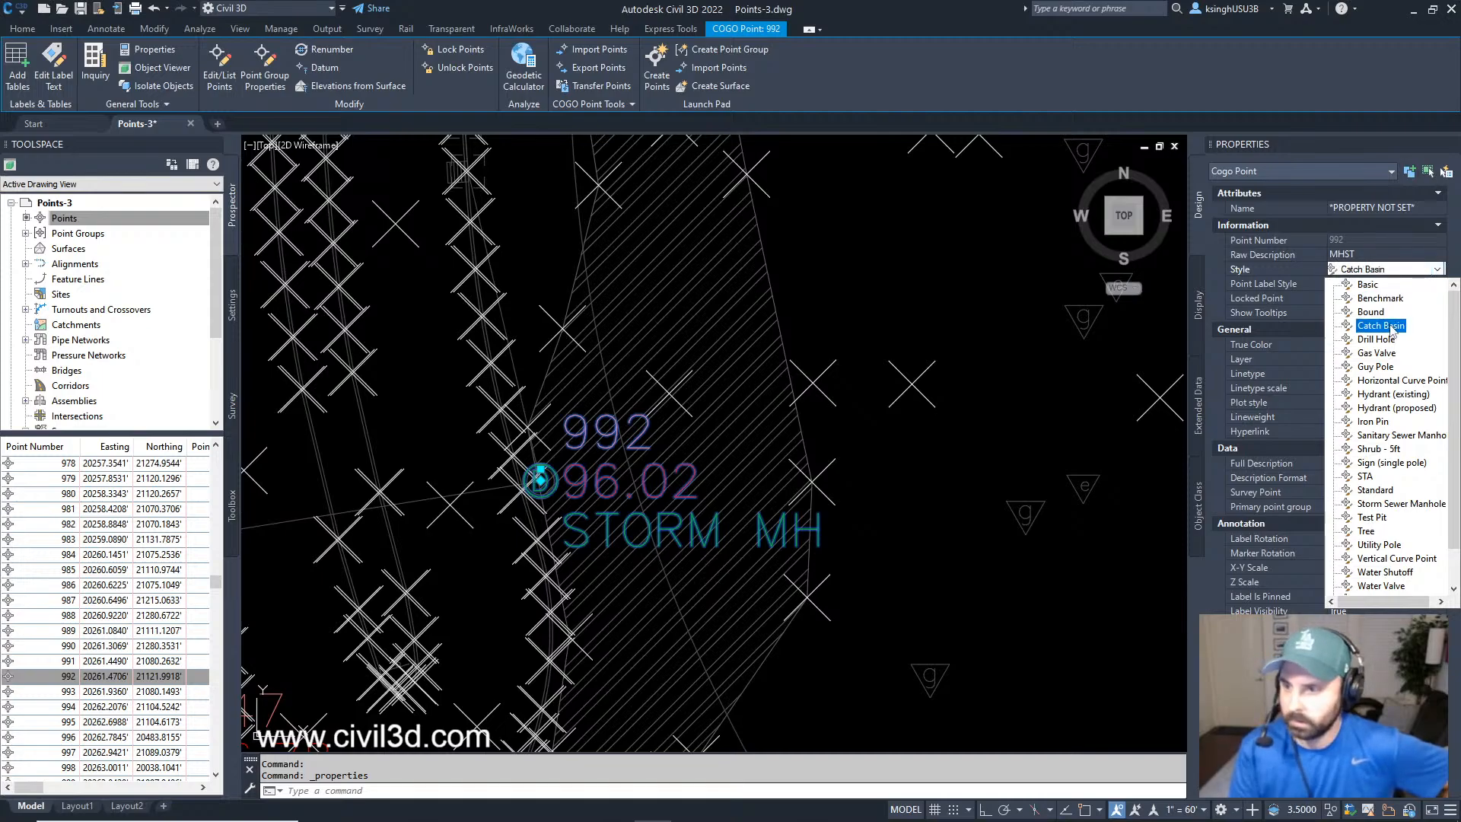
pyautogui.click(1390, 325)
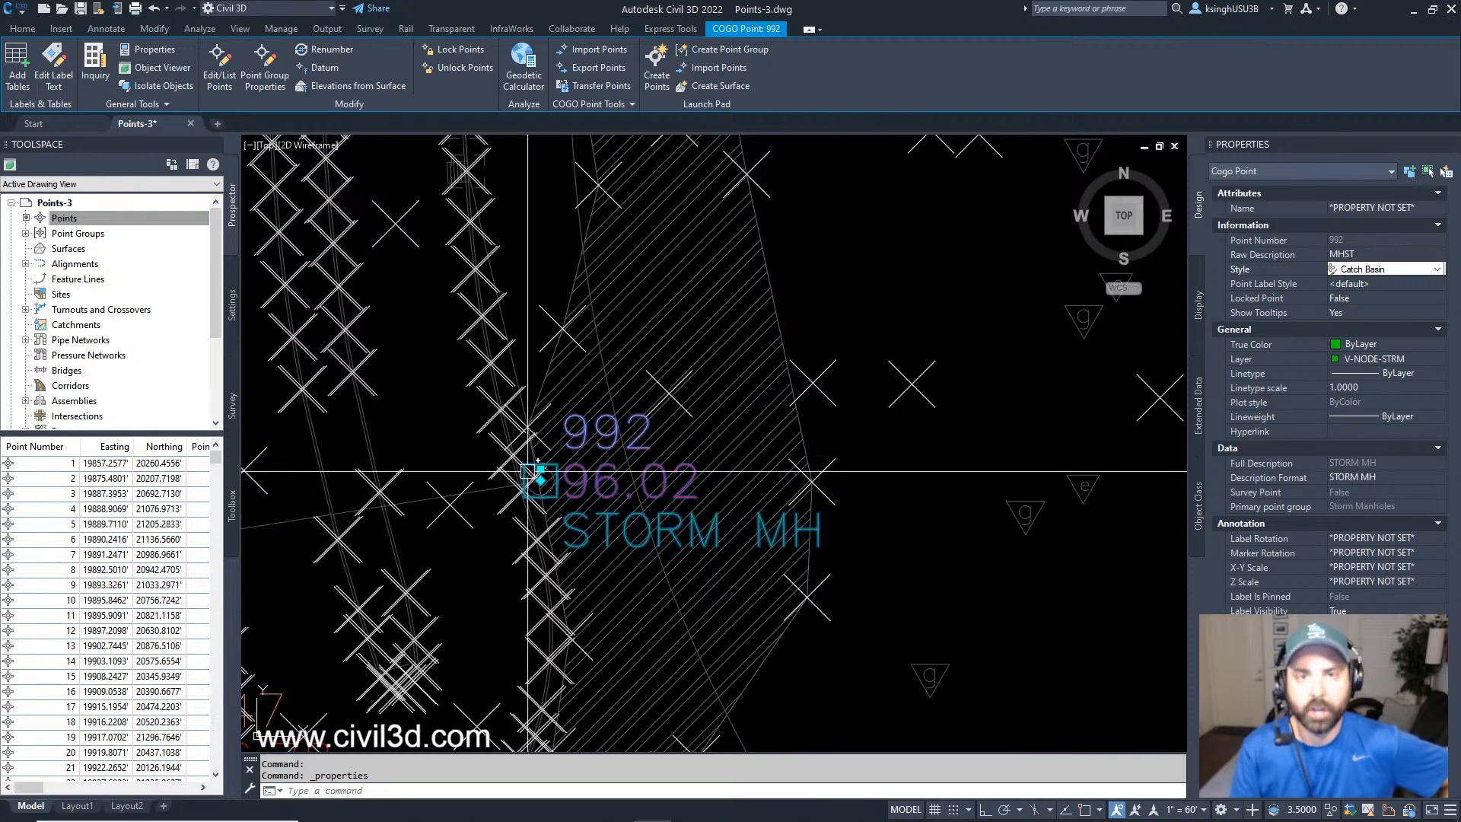
# Rotate the square marker of point 992 to an angle of about 16 degrees.
pyautogui.scroll(3, 538, 492)
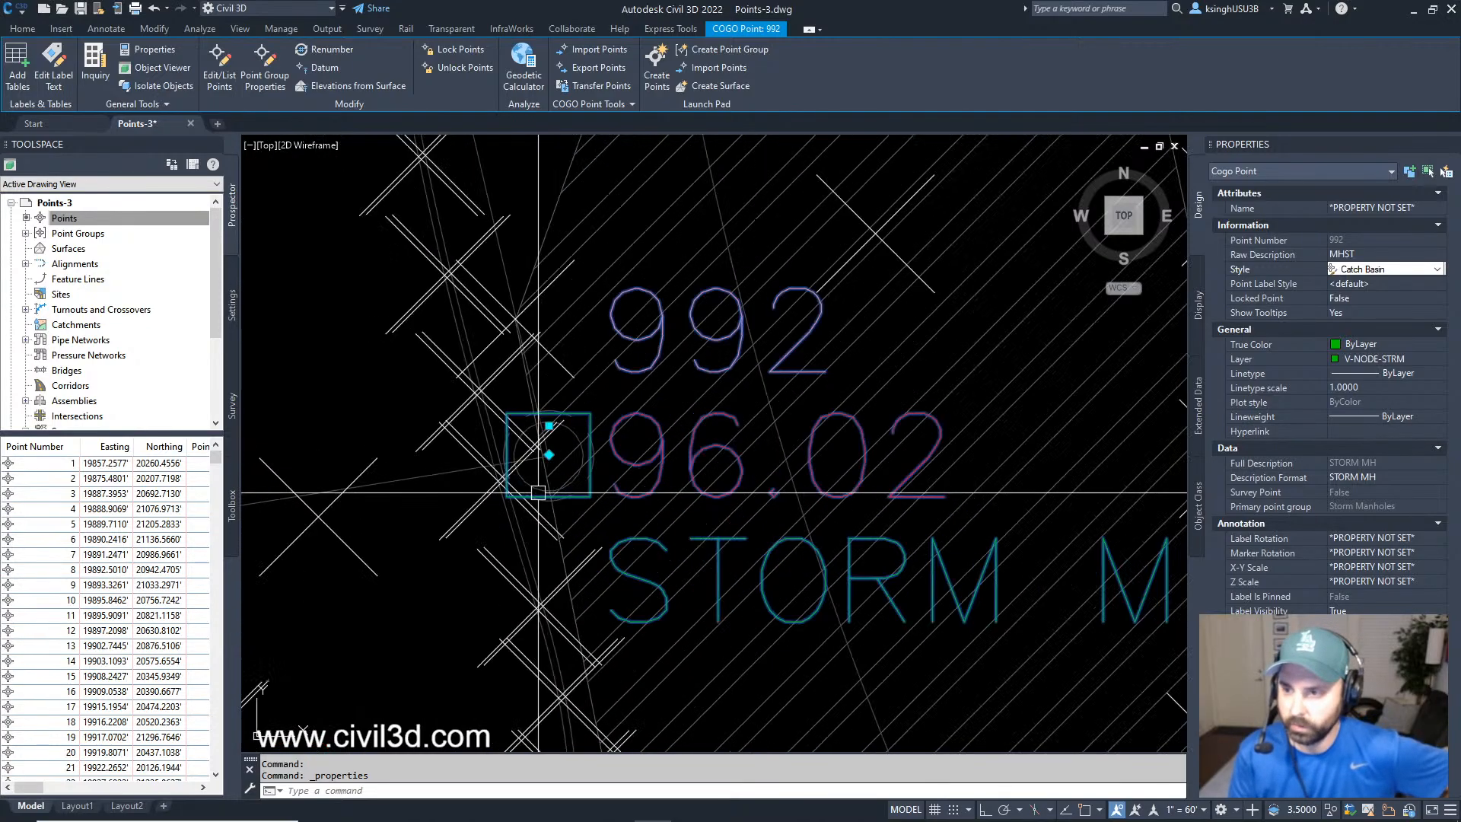
pyautogui.scroll(1, 540, 491)
pyautogui.scroll(-2, 598, 419)
pyautogui.moveTo(705, 419); pyautogui.dragTo(684, 430, button='middle')
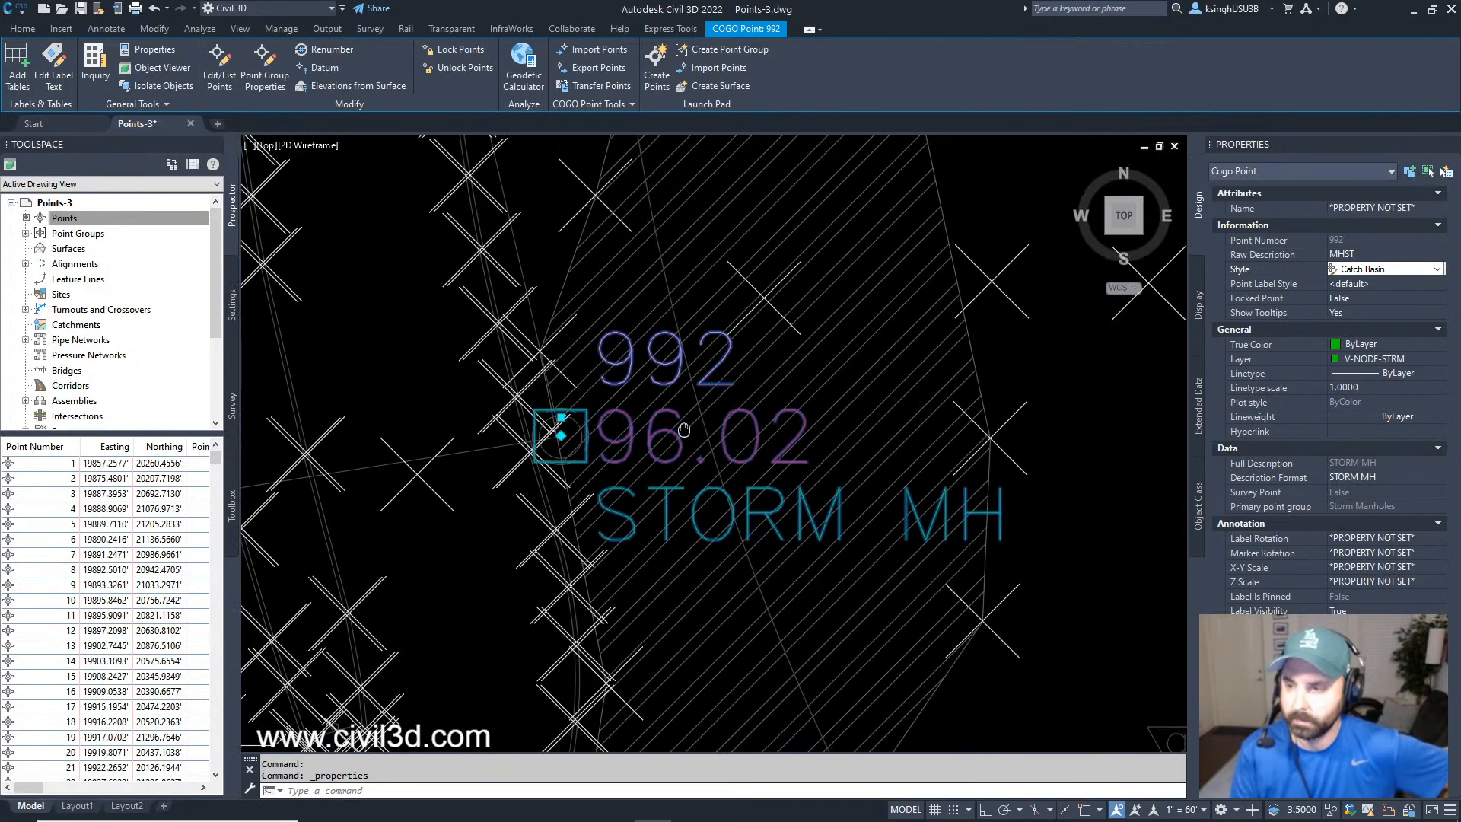
pyautogui.scroll(-1, 691, 423)
pyautogui.moveTo(771, 411); pyautogui.dragTo(760, 429, button='middle')
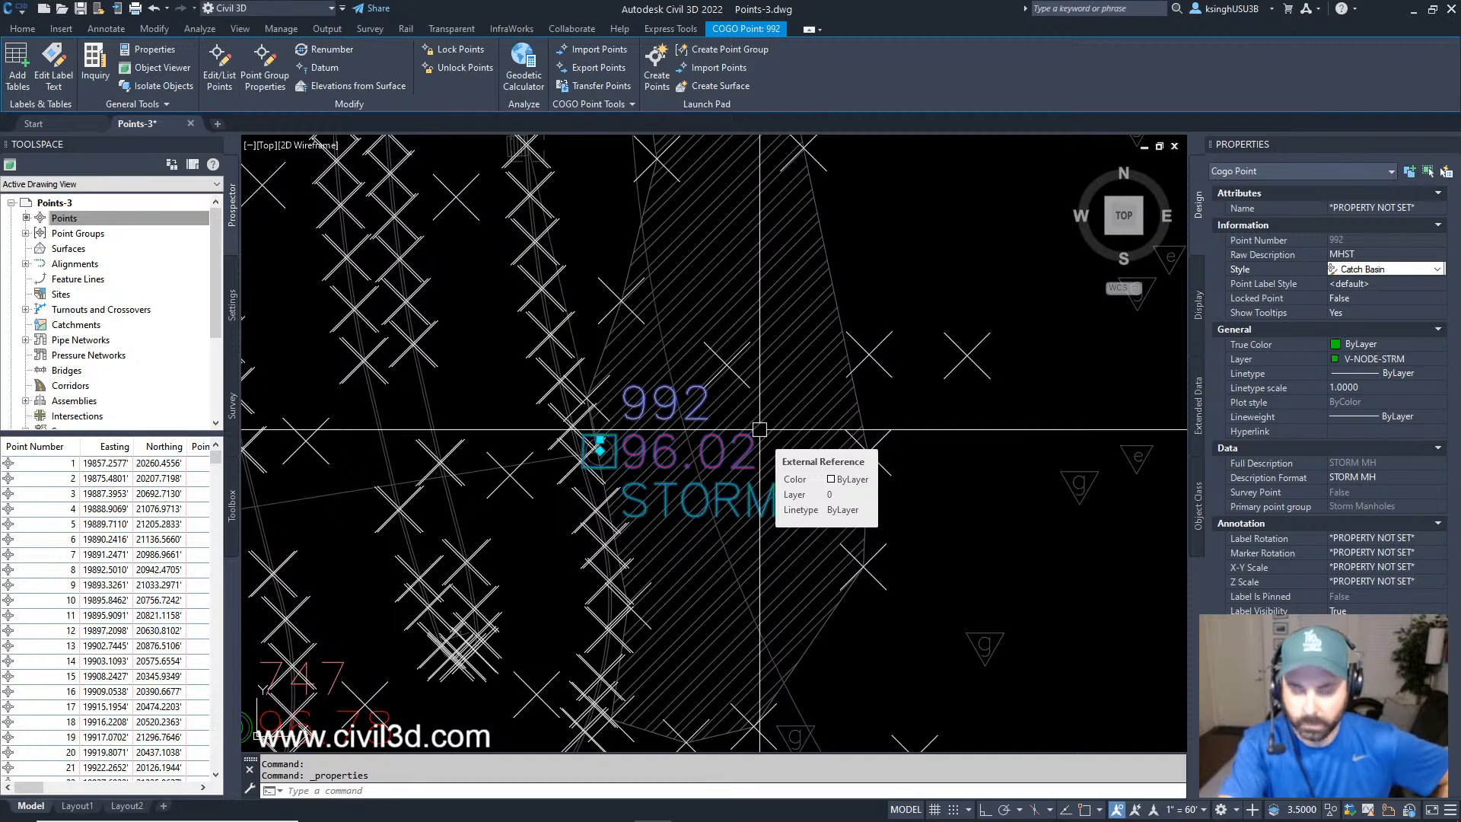
pyautogui.scroll(4, 643, 443)
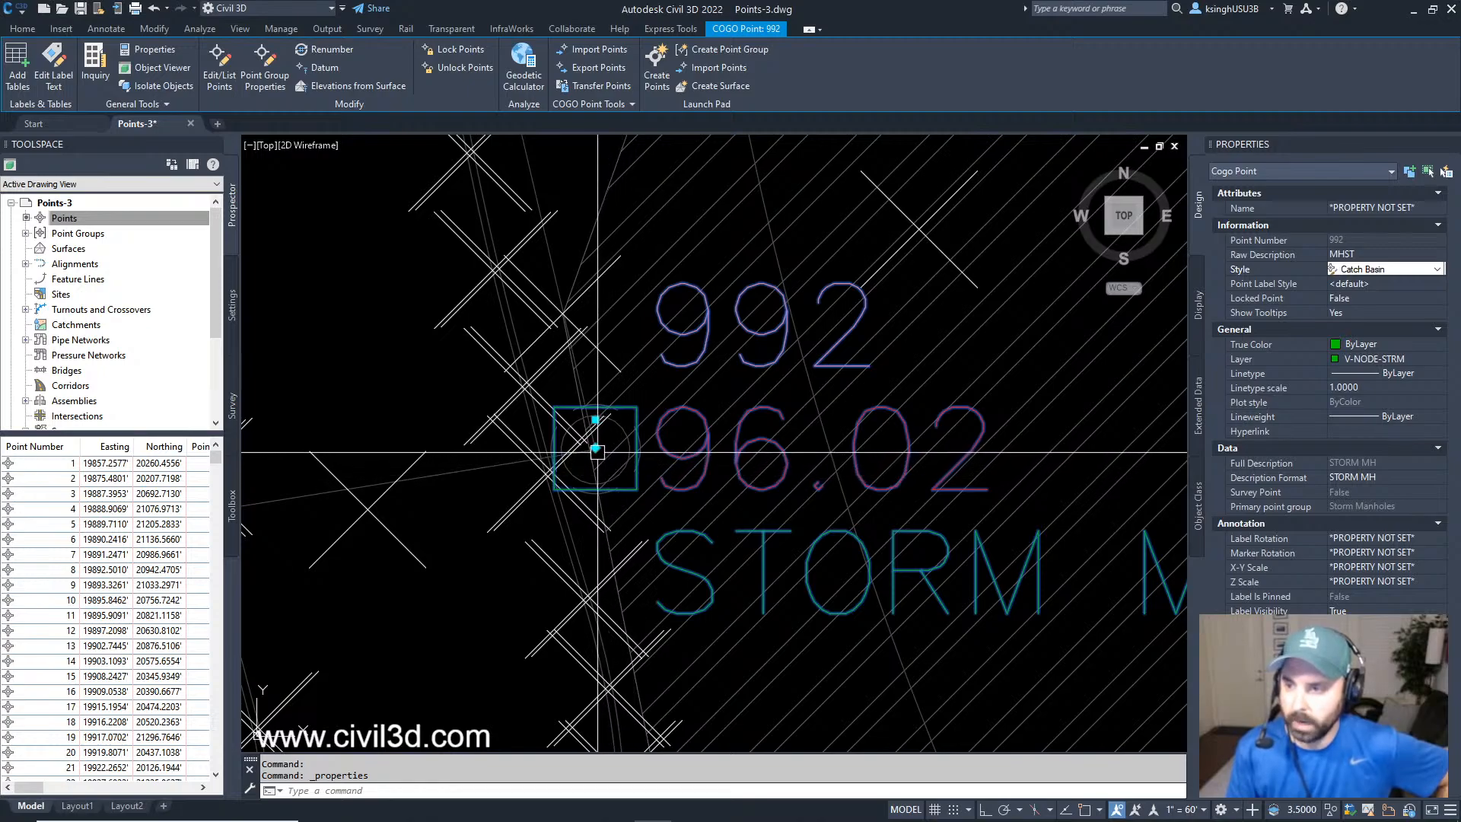
pyautogui.moveTo(595, 448)
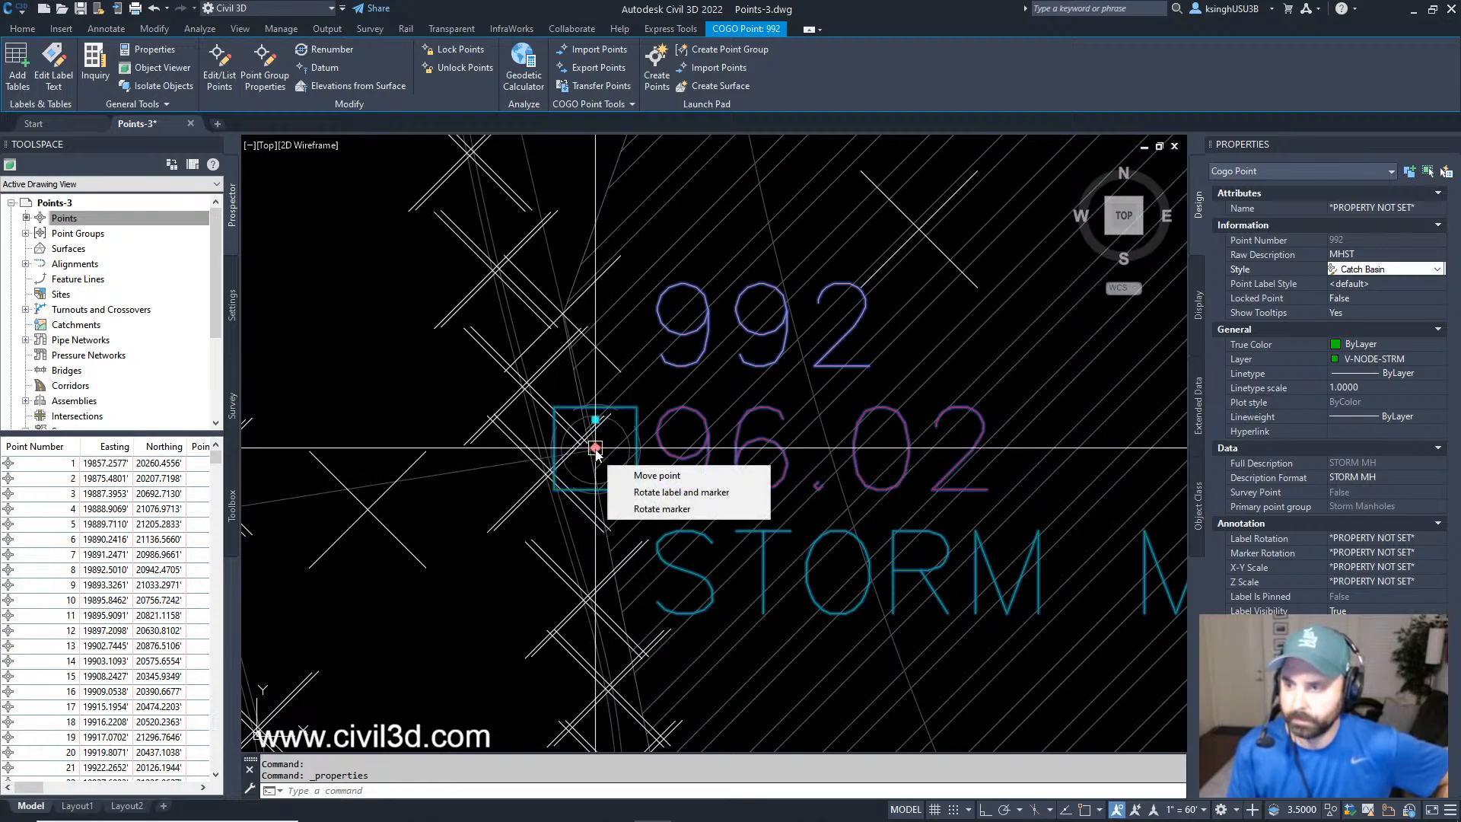
pyautogui.click(693, 515)
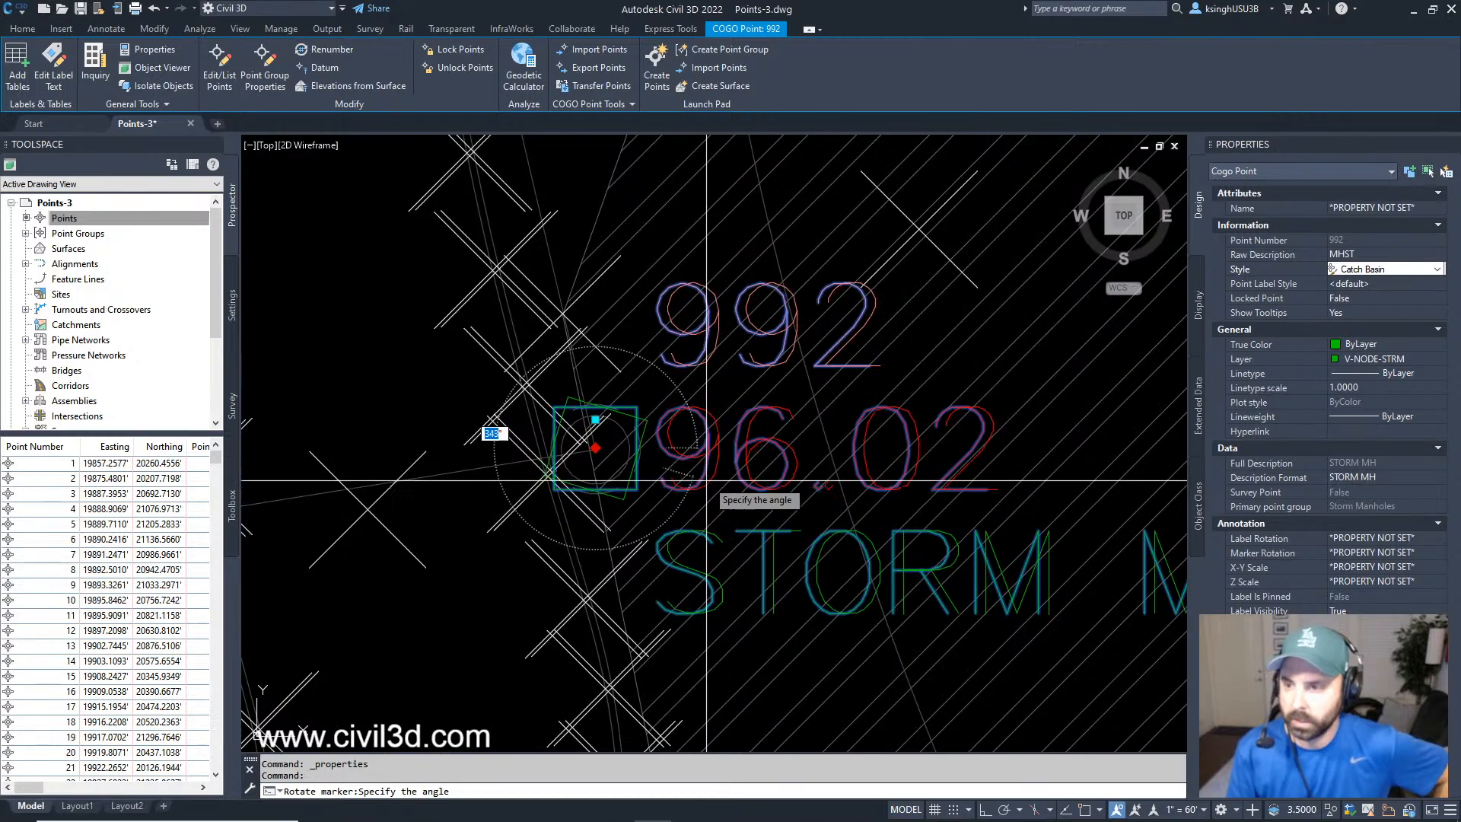
pyautogui.click(718, 414)
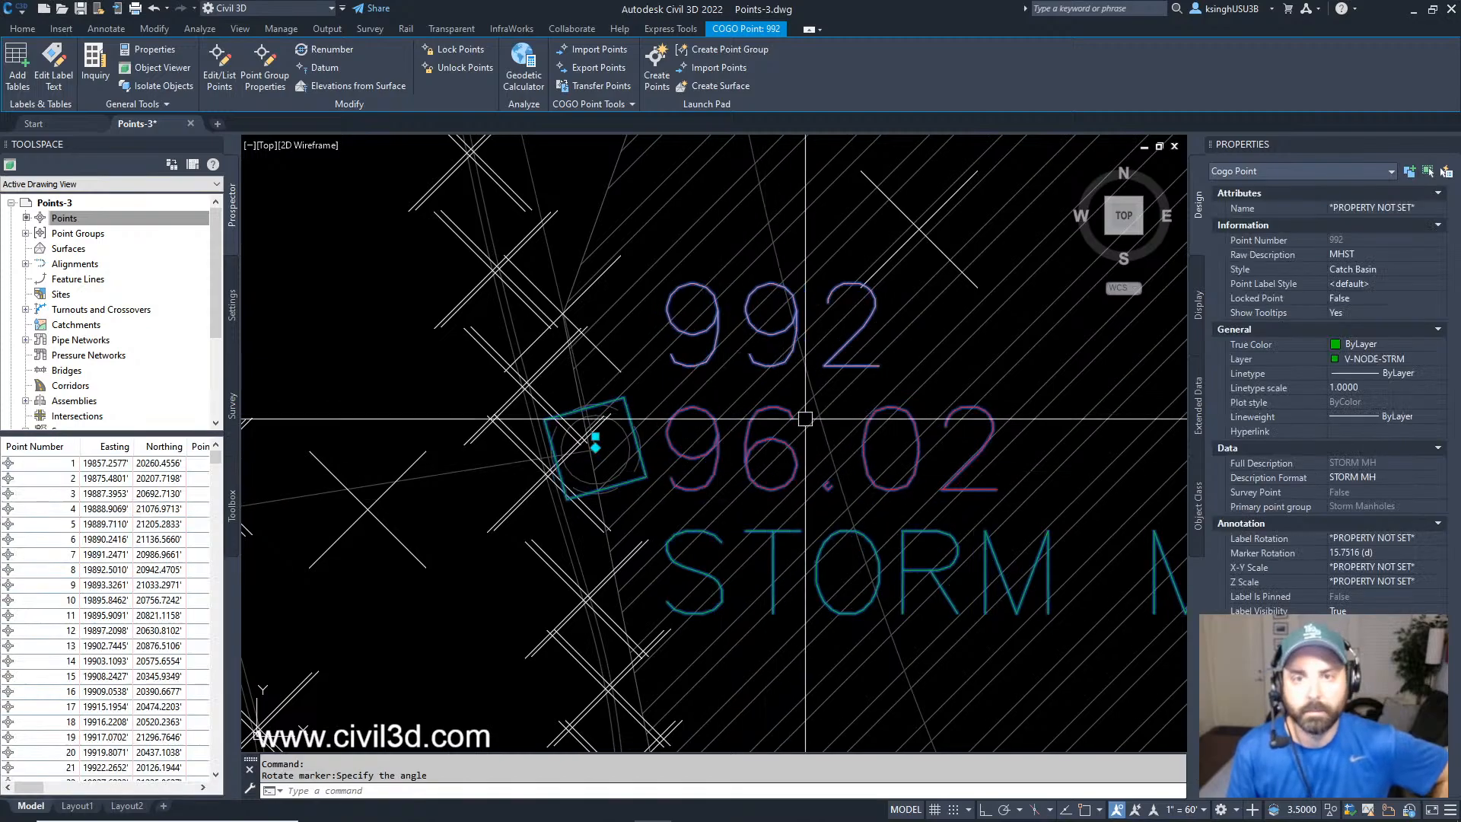
# Move the label of point 992 northeast of its marker, just outside the hatched area, and clear the selection.
pyautogui.moveTo(988, 418)
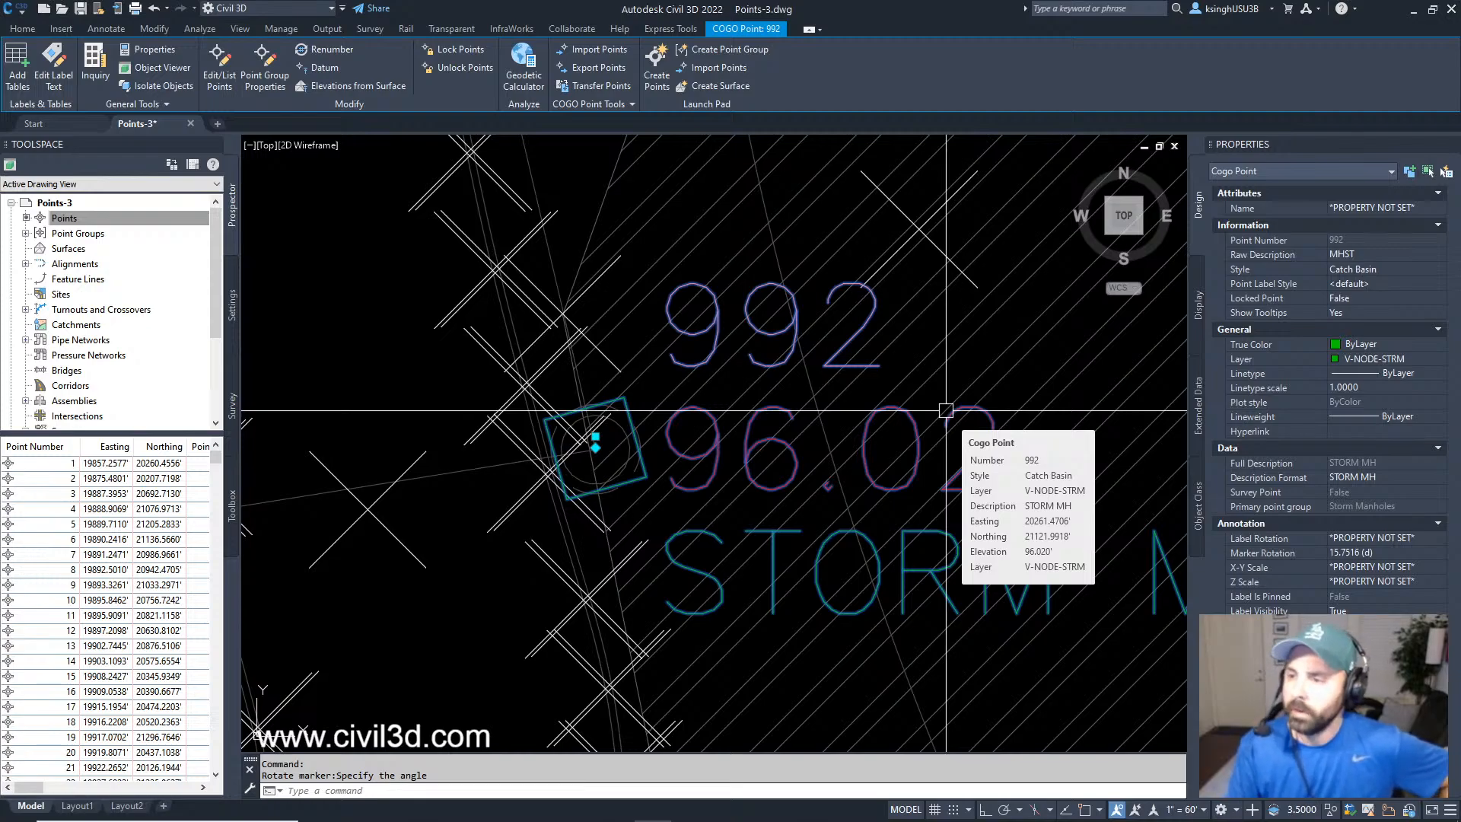
pyautogui.scroll(-2, 946, 411)
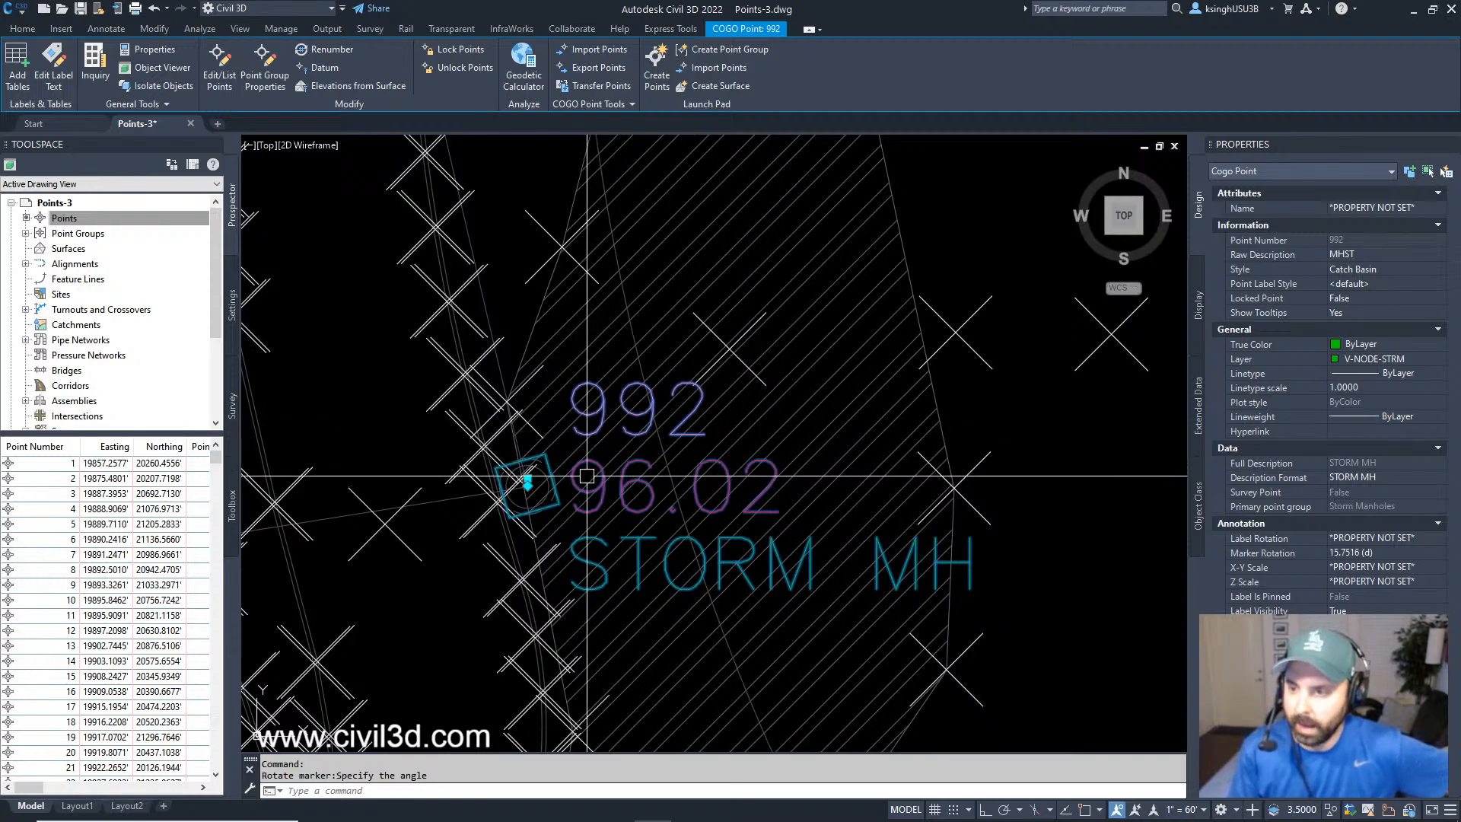
pyautogui.scroll(5, 540, 476)
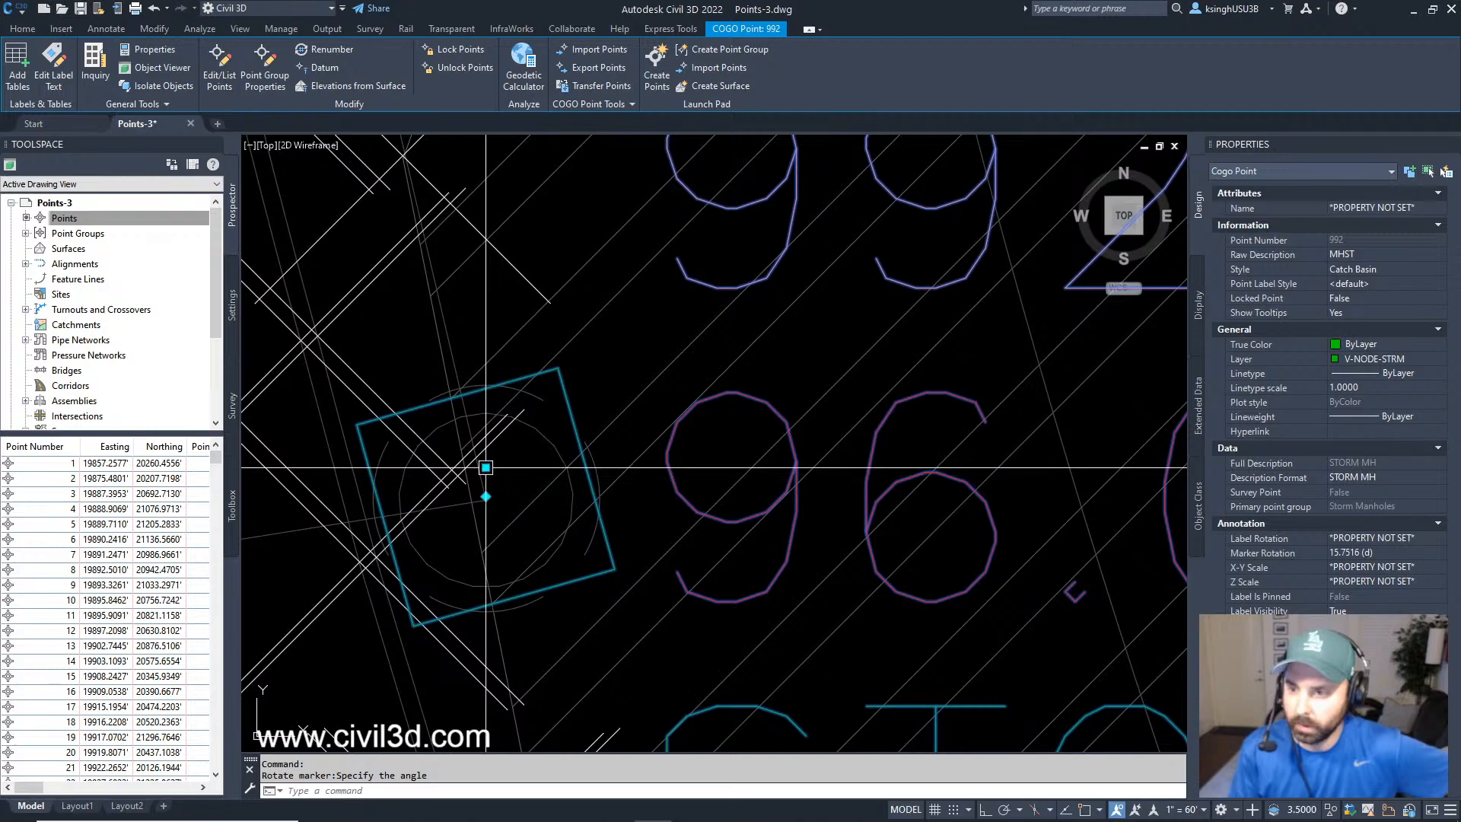
pyautogui.moveTo(487, 468)
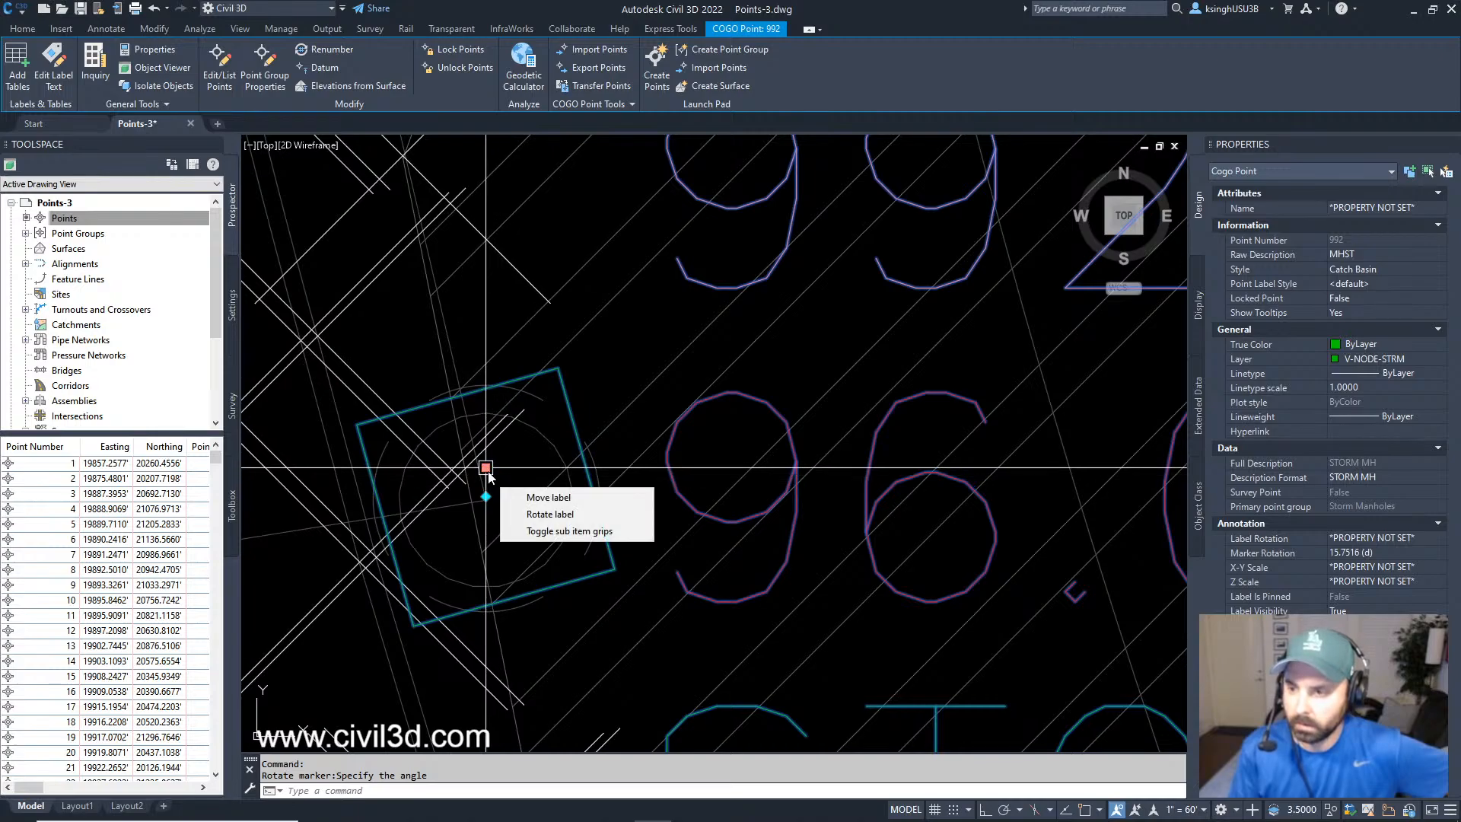
pyautogui.click(548, 497)
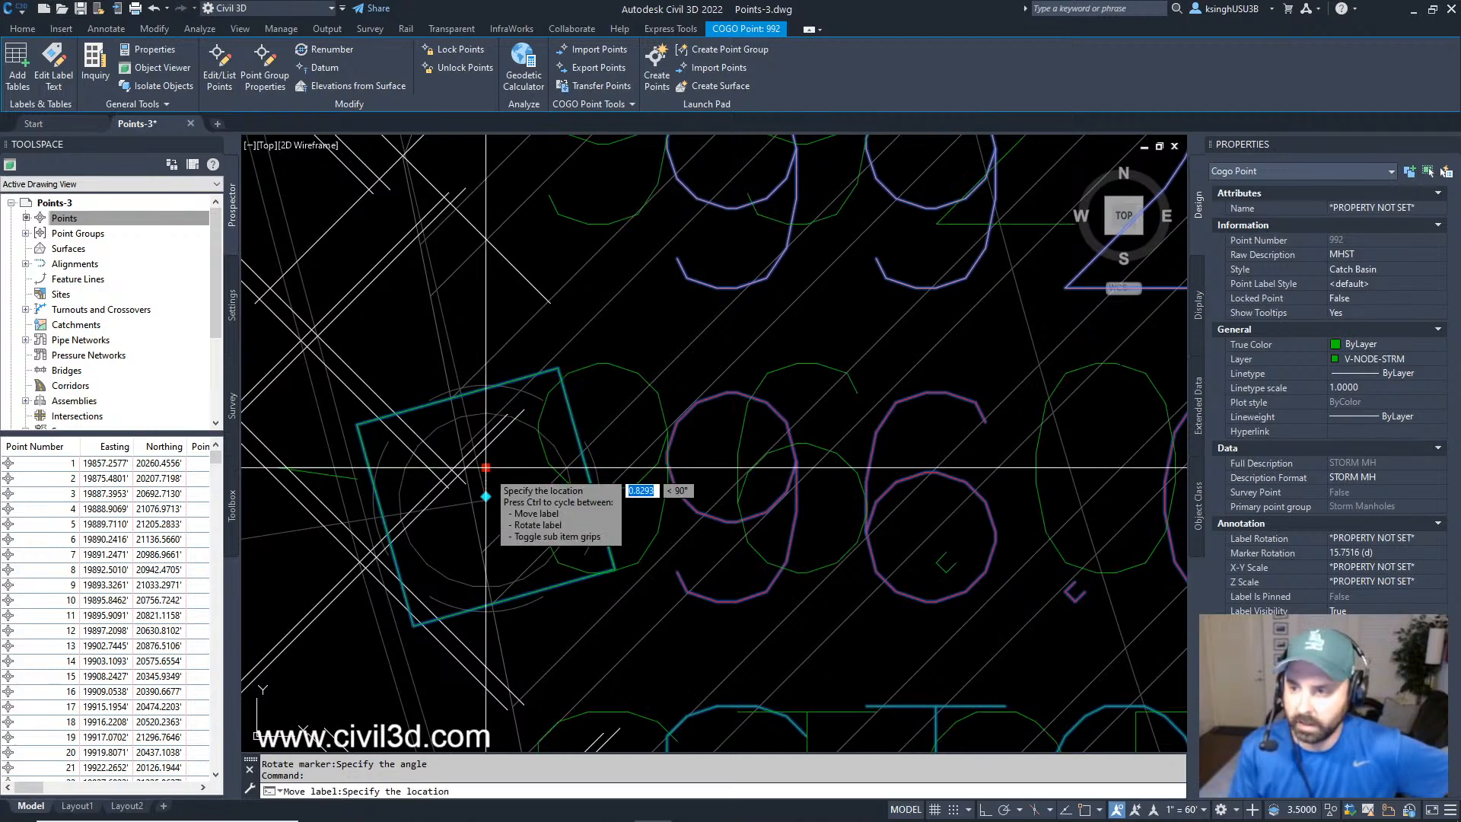
pyautogui.scroll(-5, 563, 438)
pyautogui.scroll(-3, 600, 413)
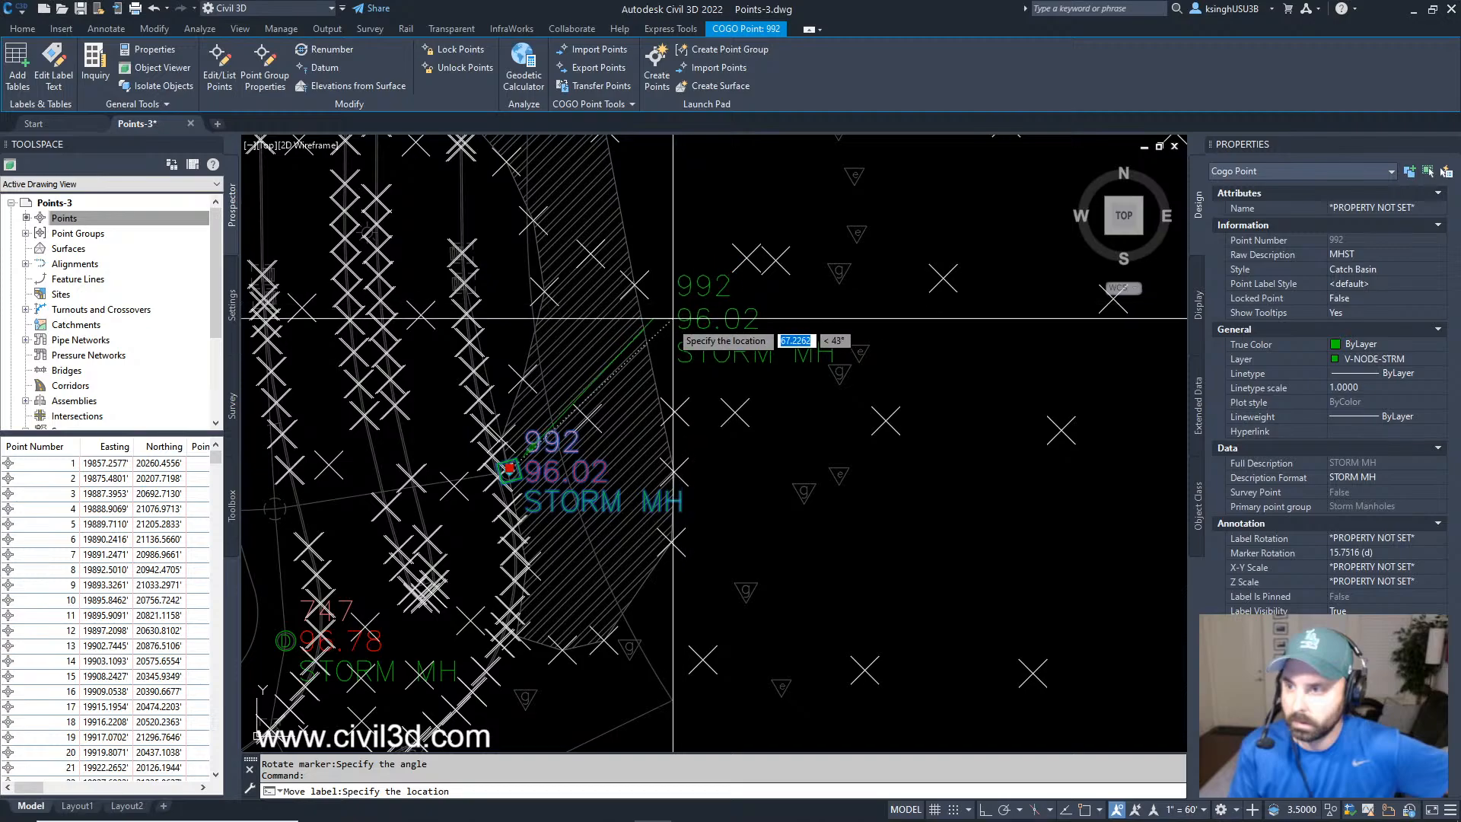
pyautogui.click(674, 317)
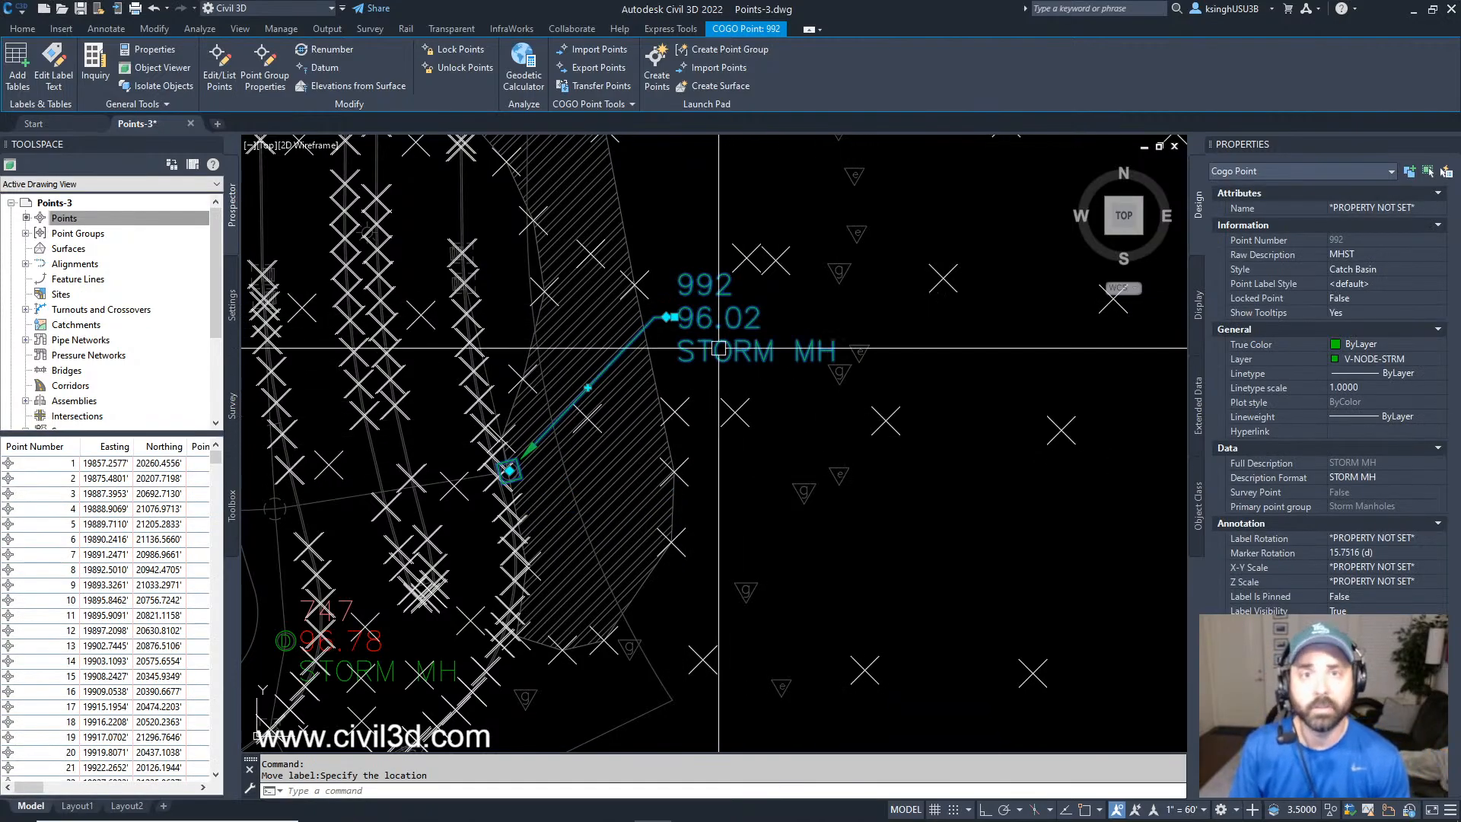
pyautogui.press('Escape')
pyautogui.press('Escape')
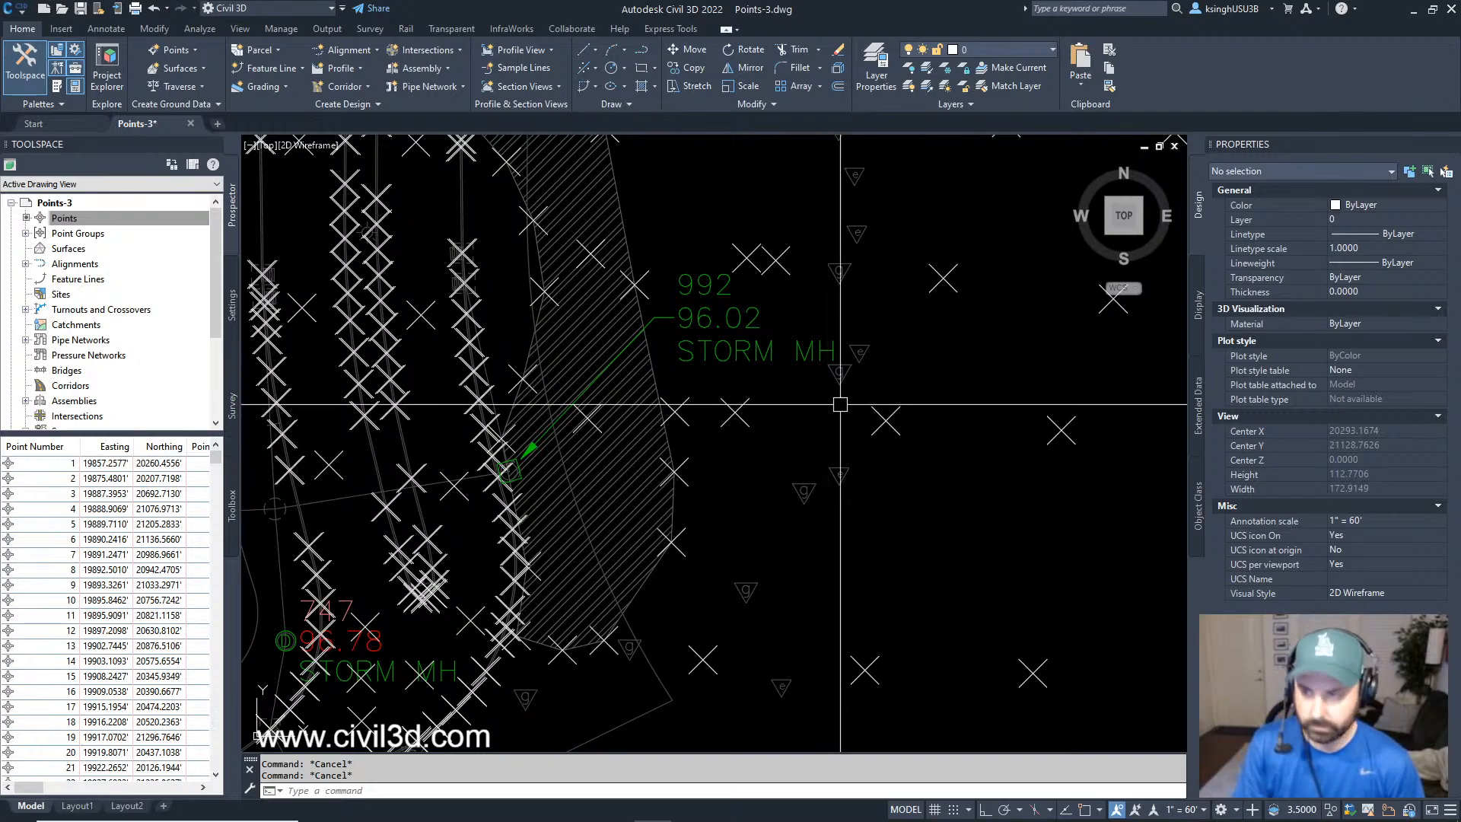
# Select point 992 and reset all of its label and marker adjustments.
pyautogui.click(763, 360)
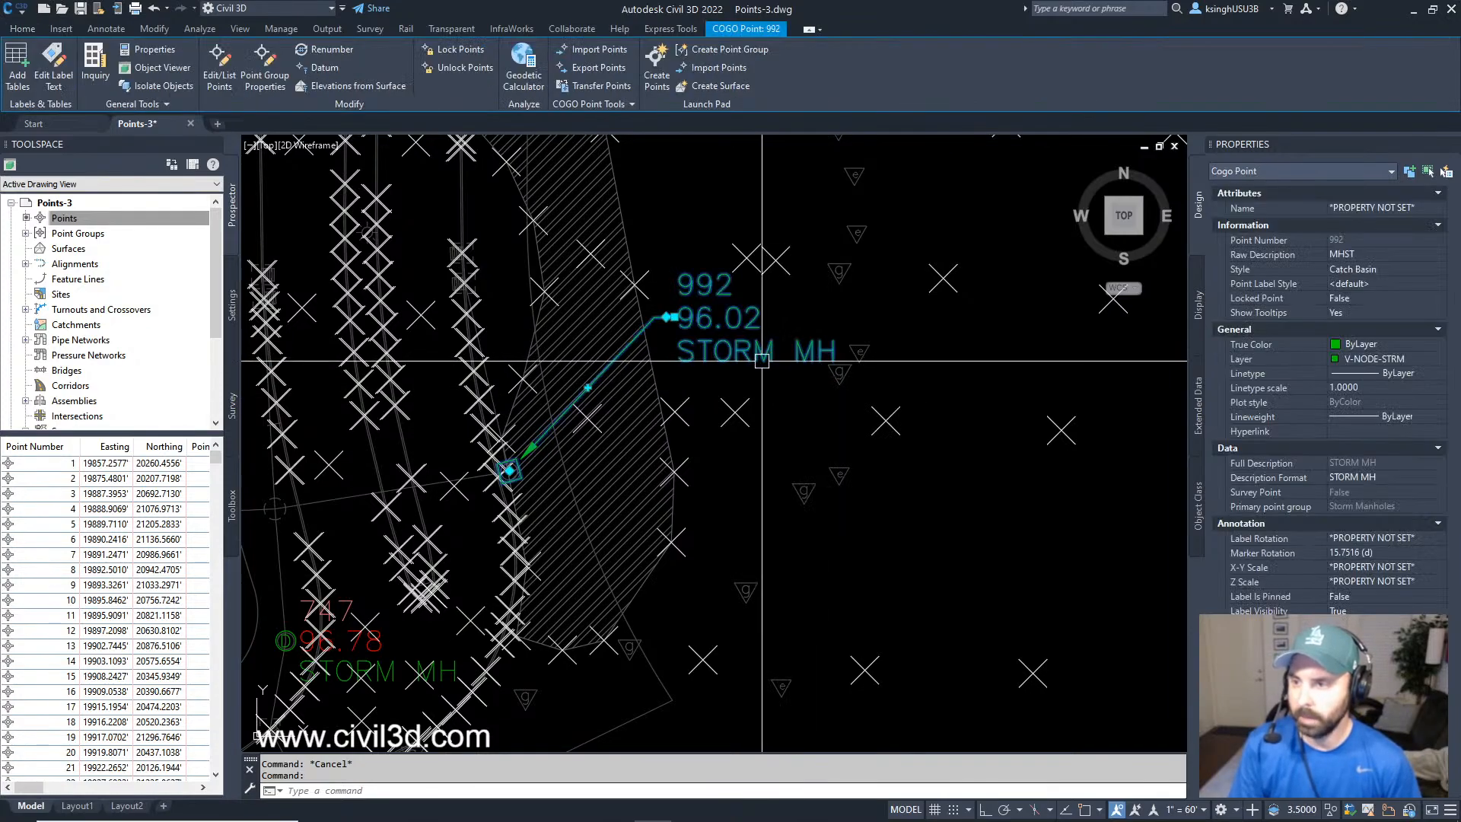
pyautogui.scroll(1, 707, 323)
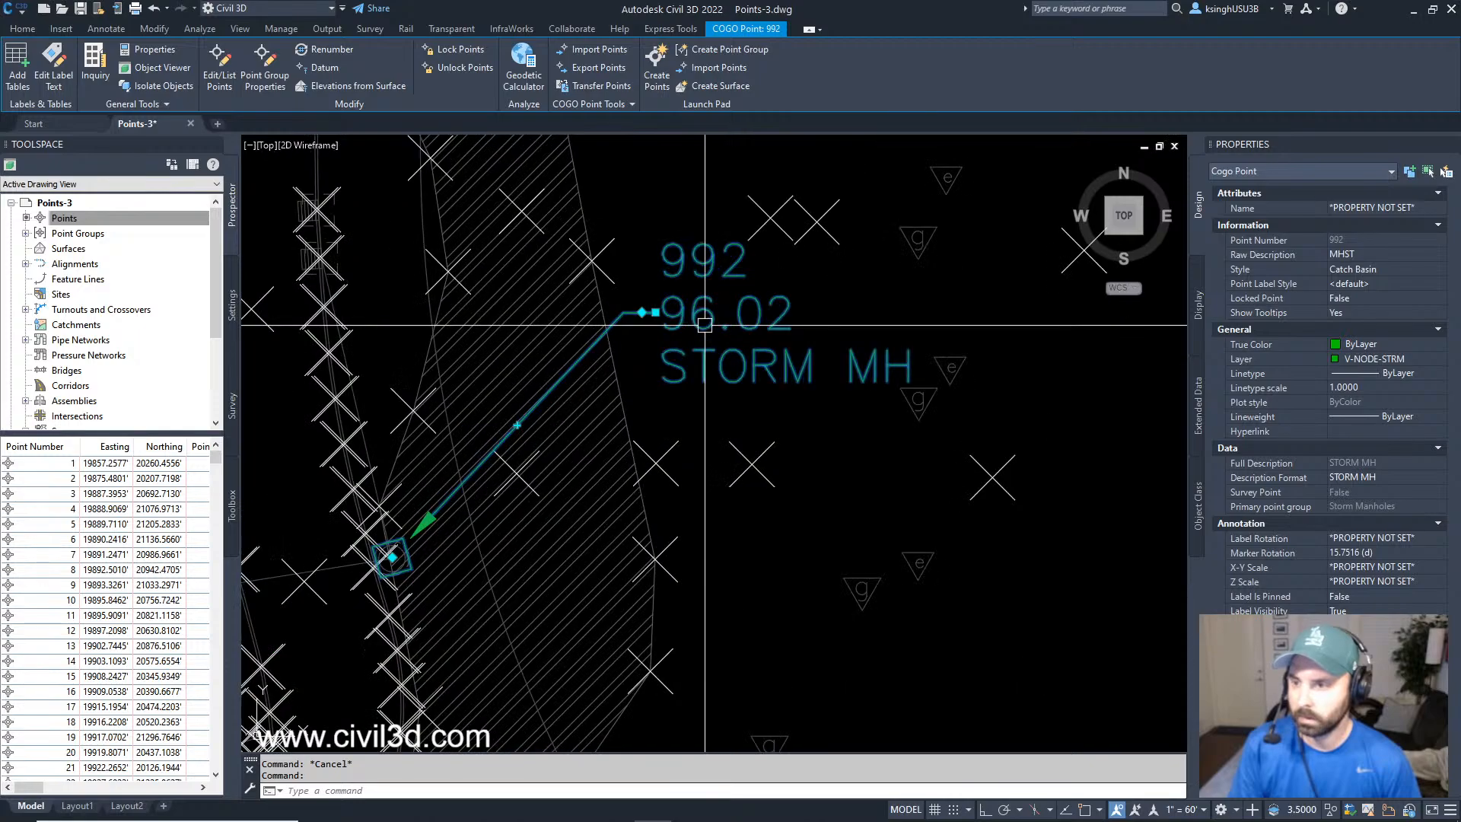
pyautogui.moveTo(655, 312)
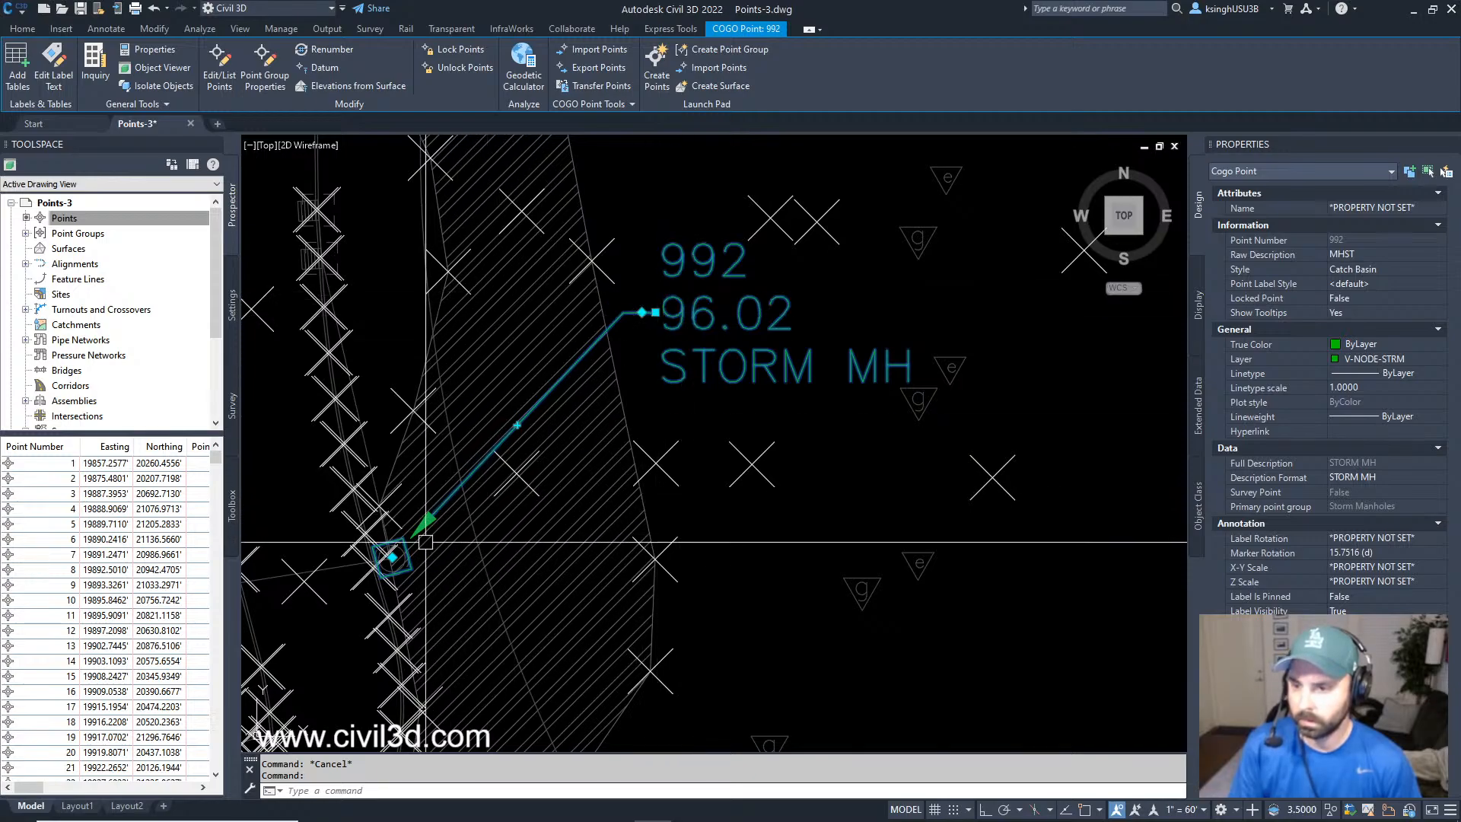
pyautogui.moveTo(392, 559)
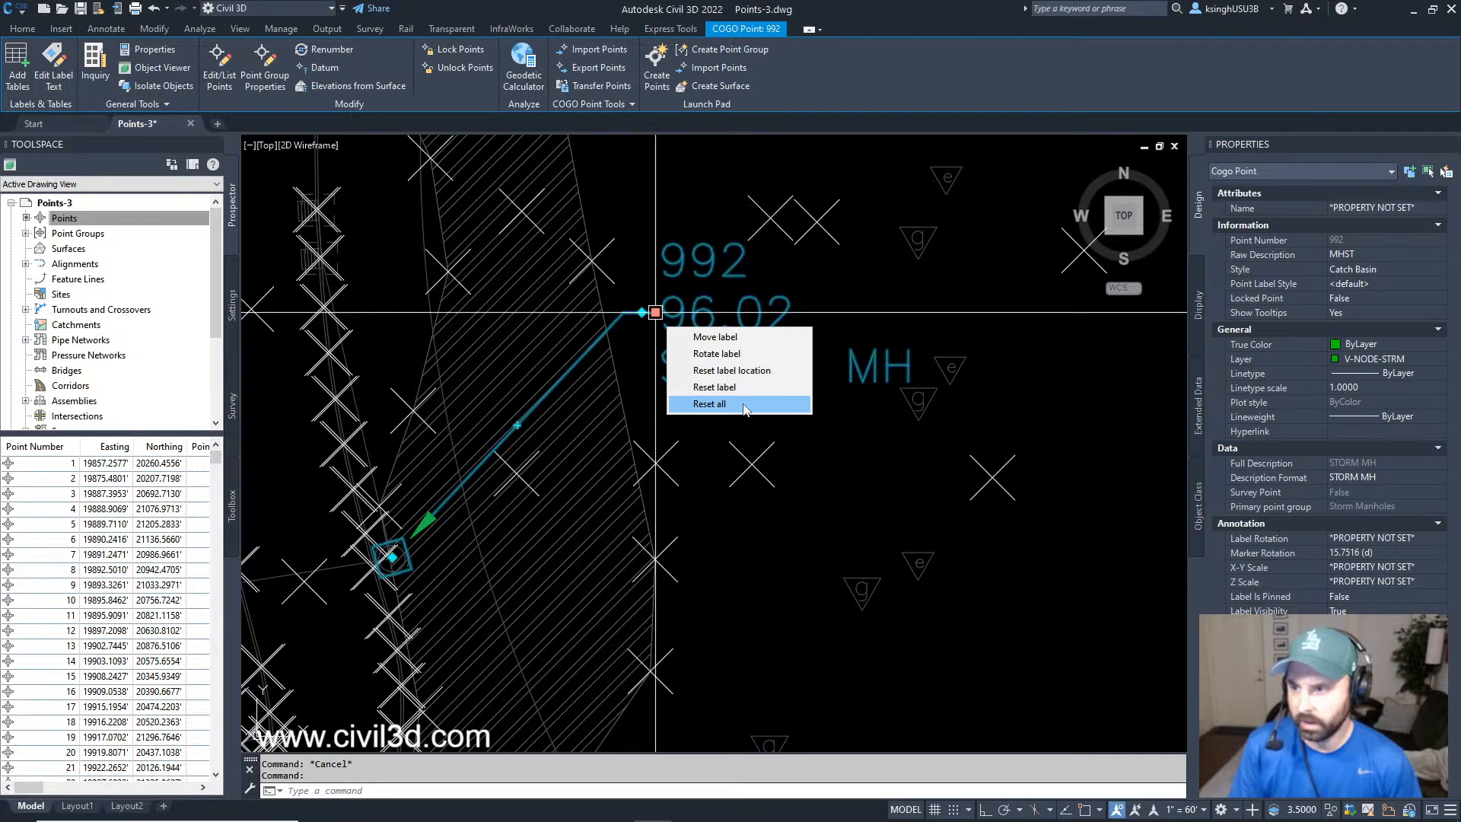
pyautogui.click(744, 405)
# Rotate the marker of point 992 to an angle of about 287 degrees.
pyautogui.scroll(8, 472, 454)
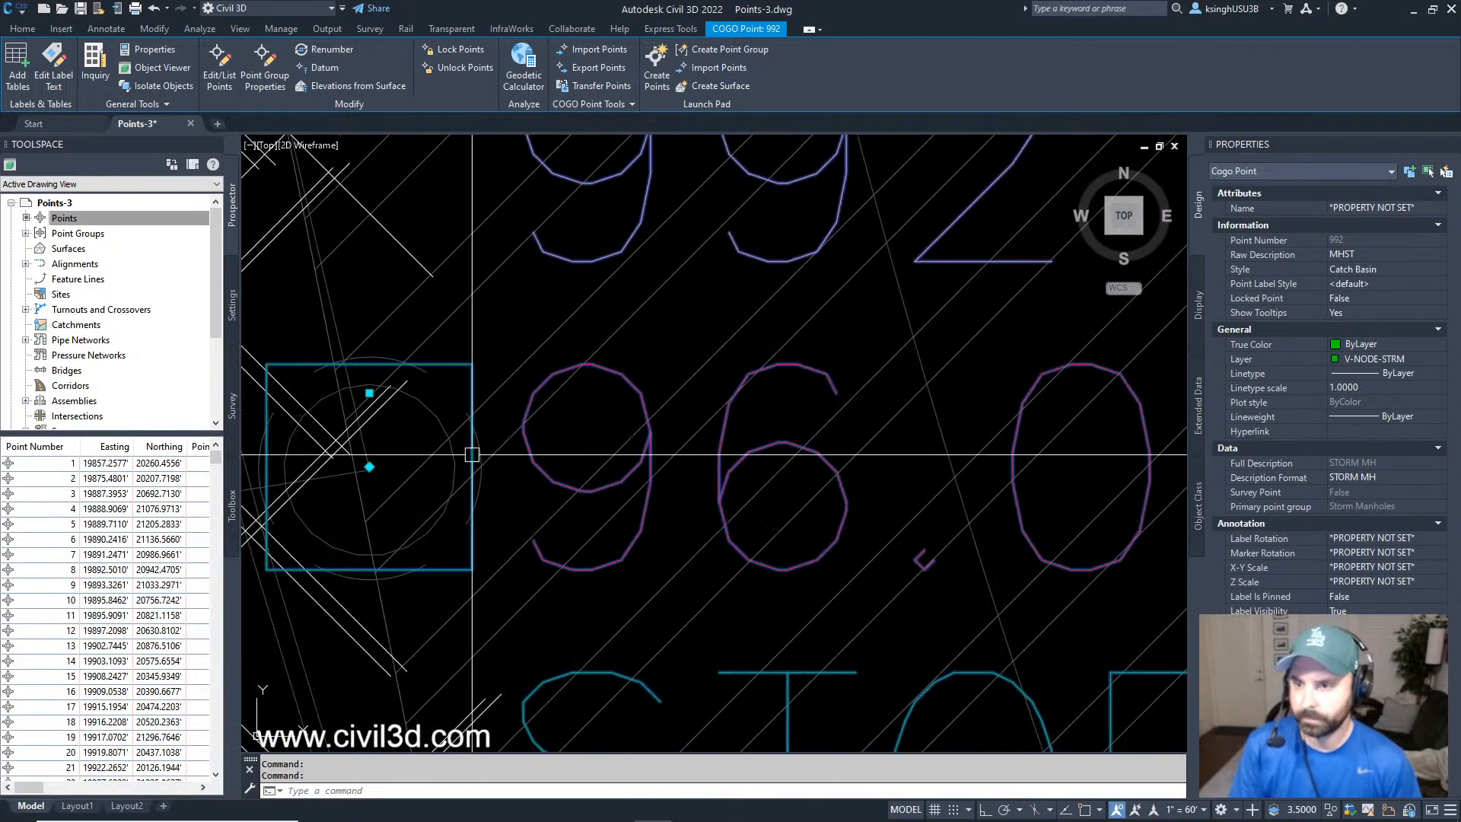
pyautogui.moveTo(472, 455); pyautogui.dragTo(645, 388, button='middle')
pyautogui.scroll(-2, 638, 398)
pyautogui.moveTo(577, 406)
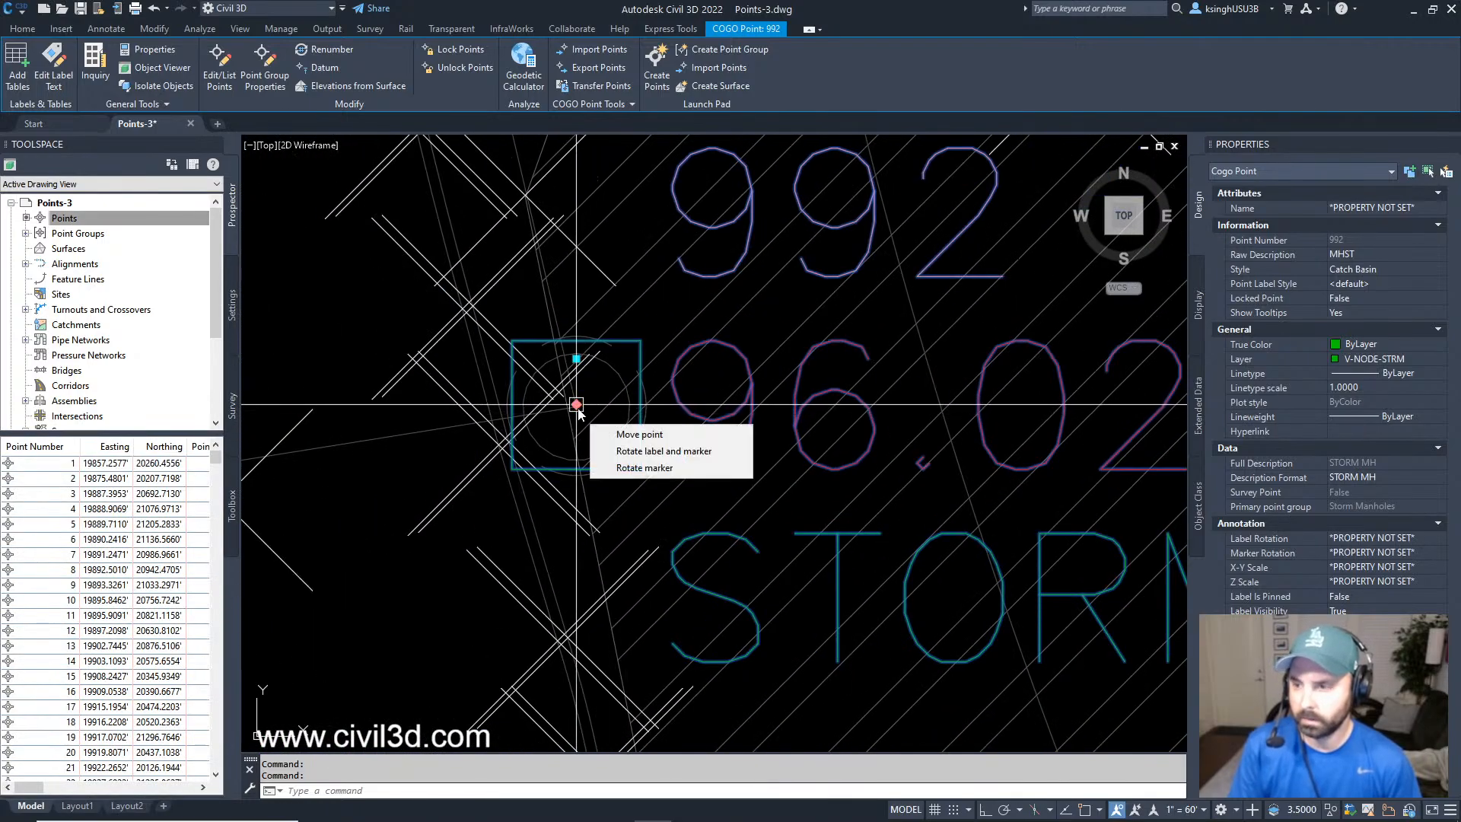
pyautogui.click(633, 468)
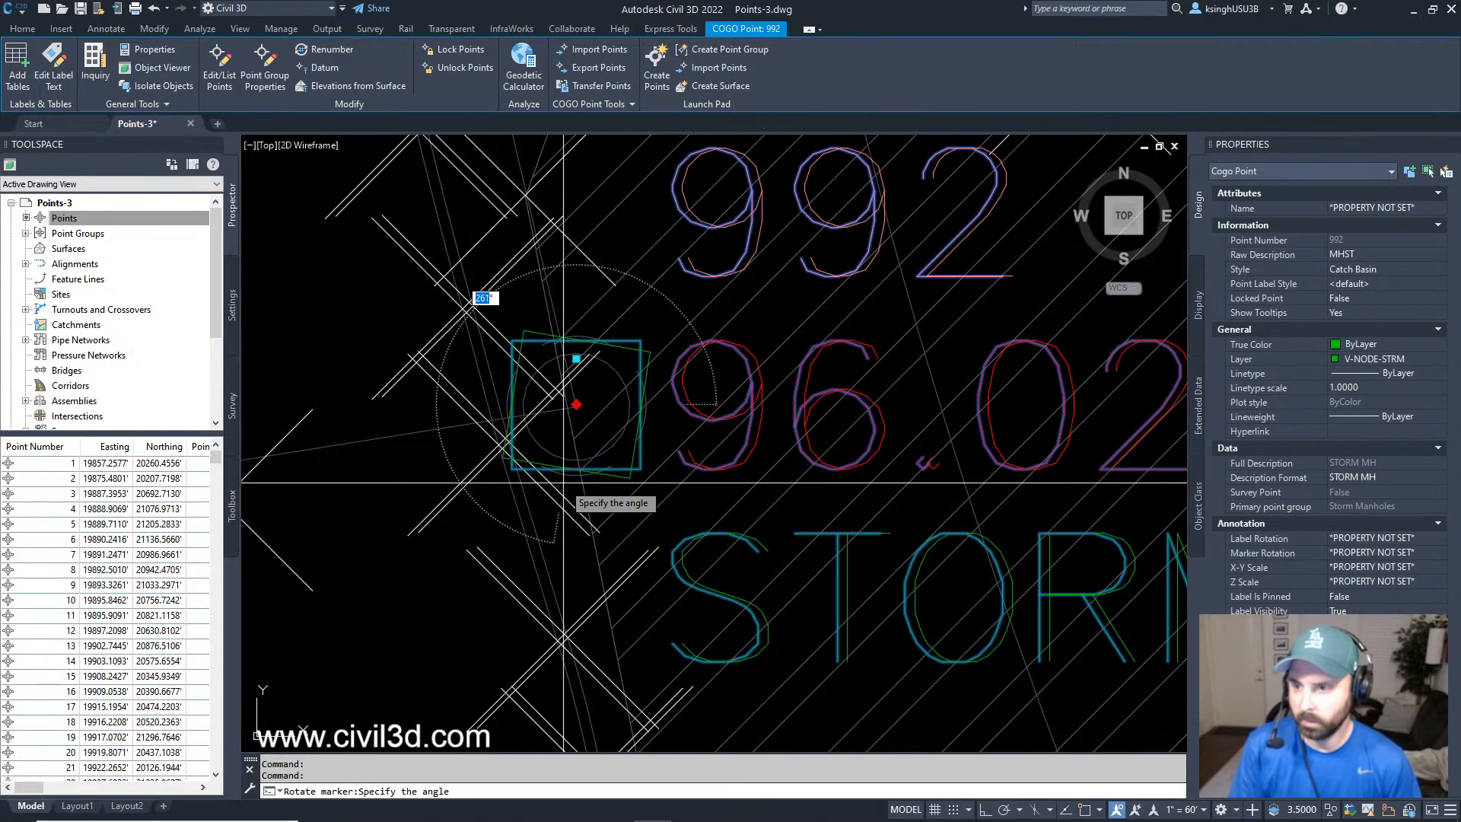
pyautogui.click(603, 491)
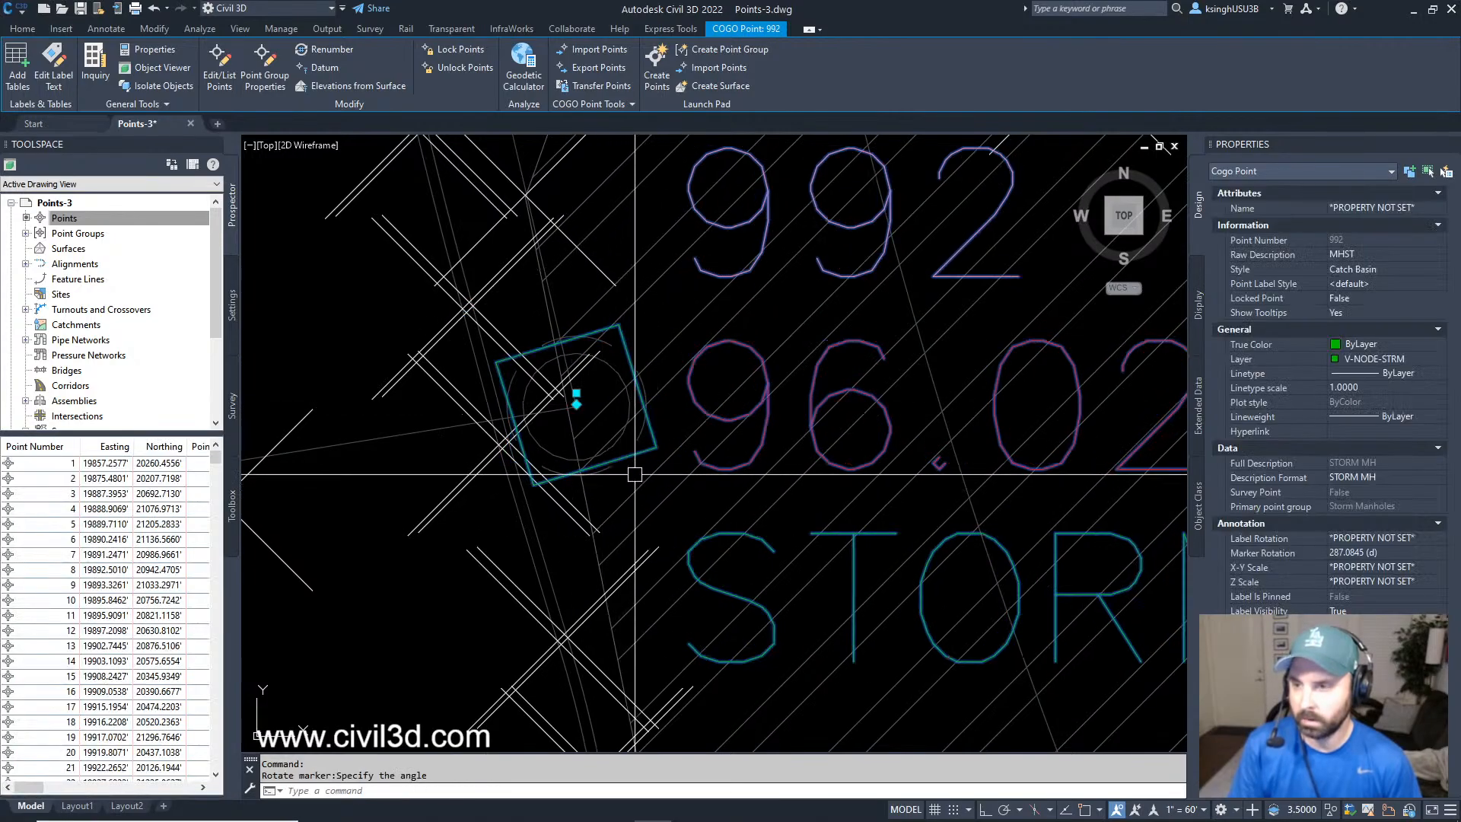
# Turn on the sub-item grips of point 992's label and move its point number text northeast within the hatched area.
pyautogui.moveTo(577, 394)
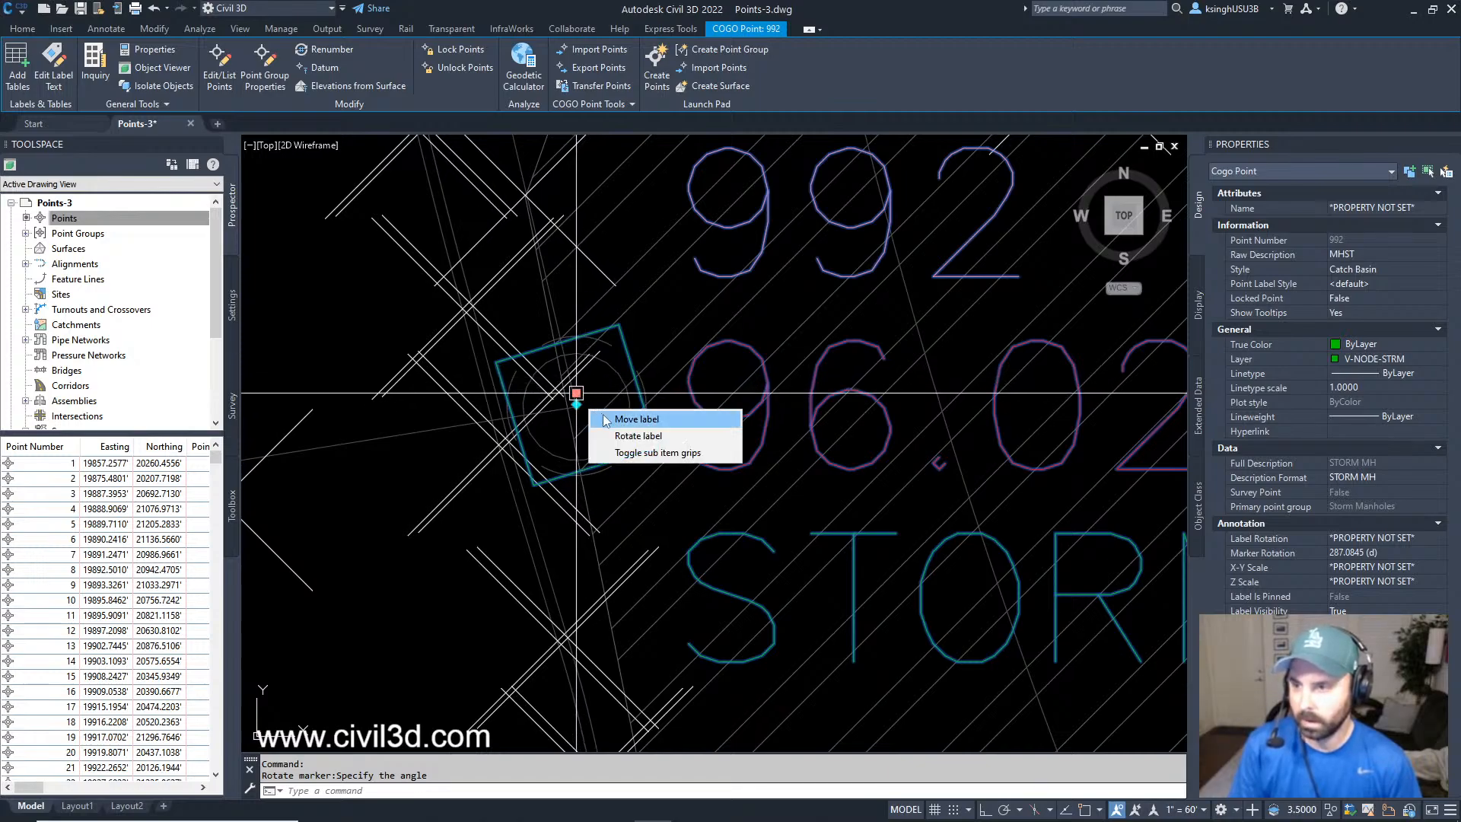
pyautogui.click(684, 452)
pyautogui.scroll(-5, 680, 498)
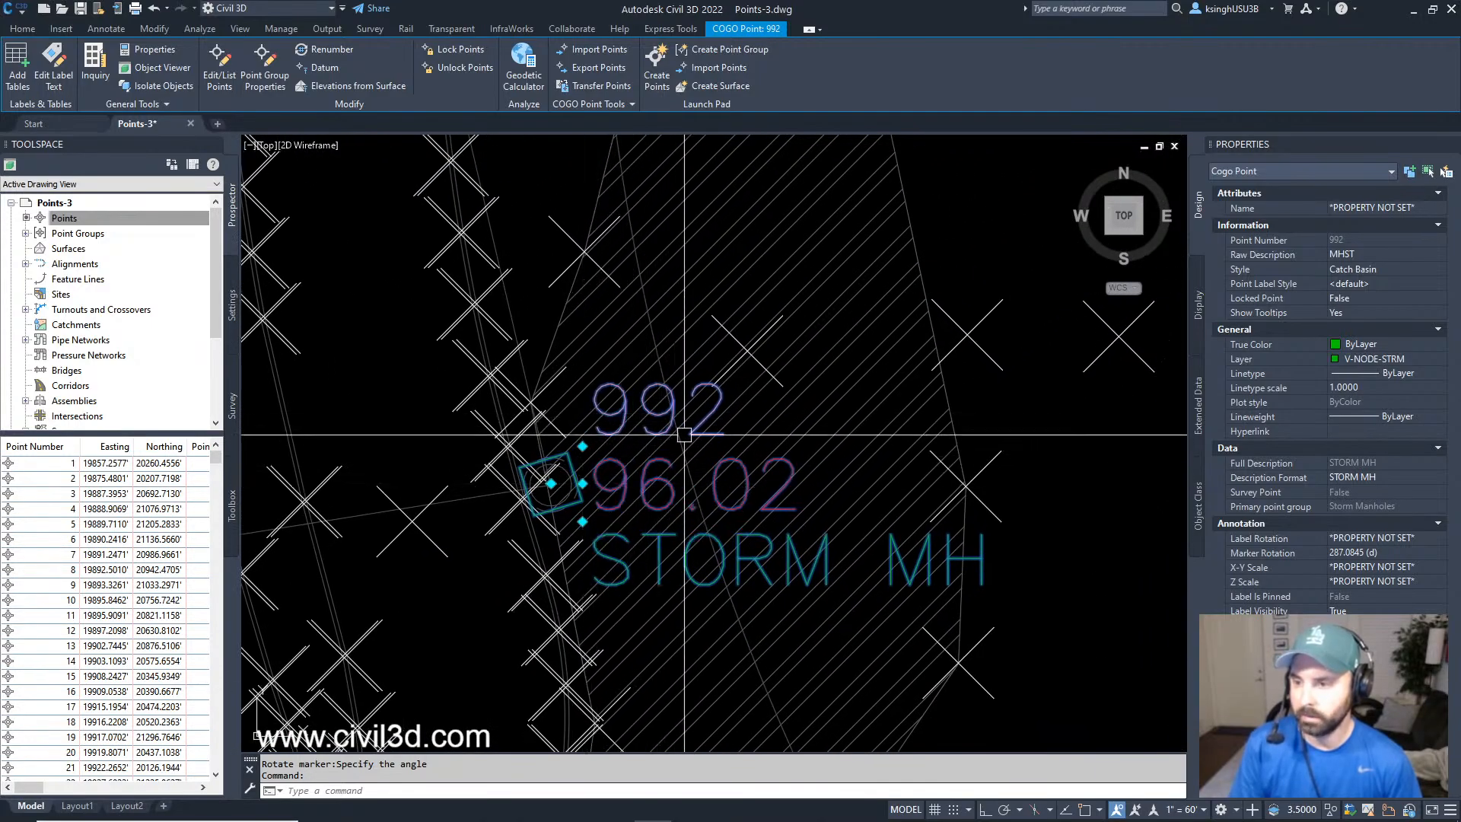
pyautogui.click(582, 447)
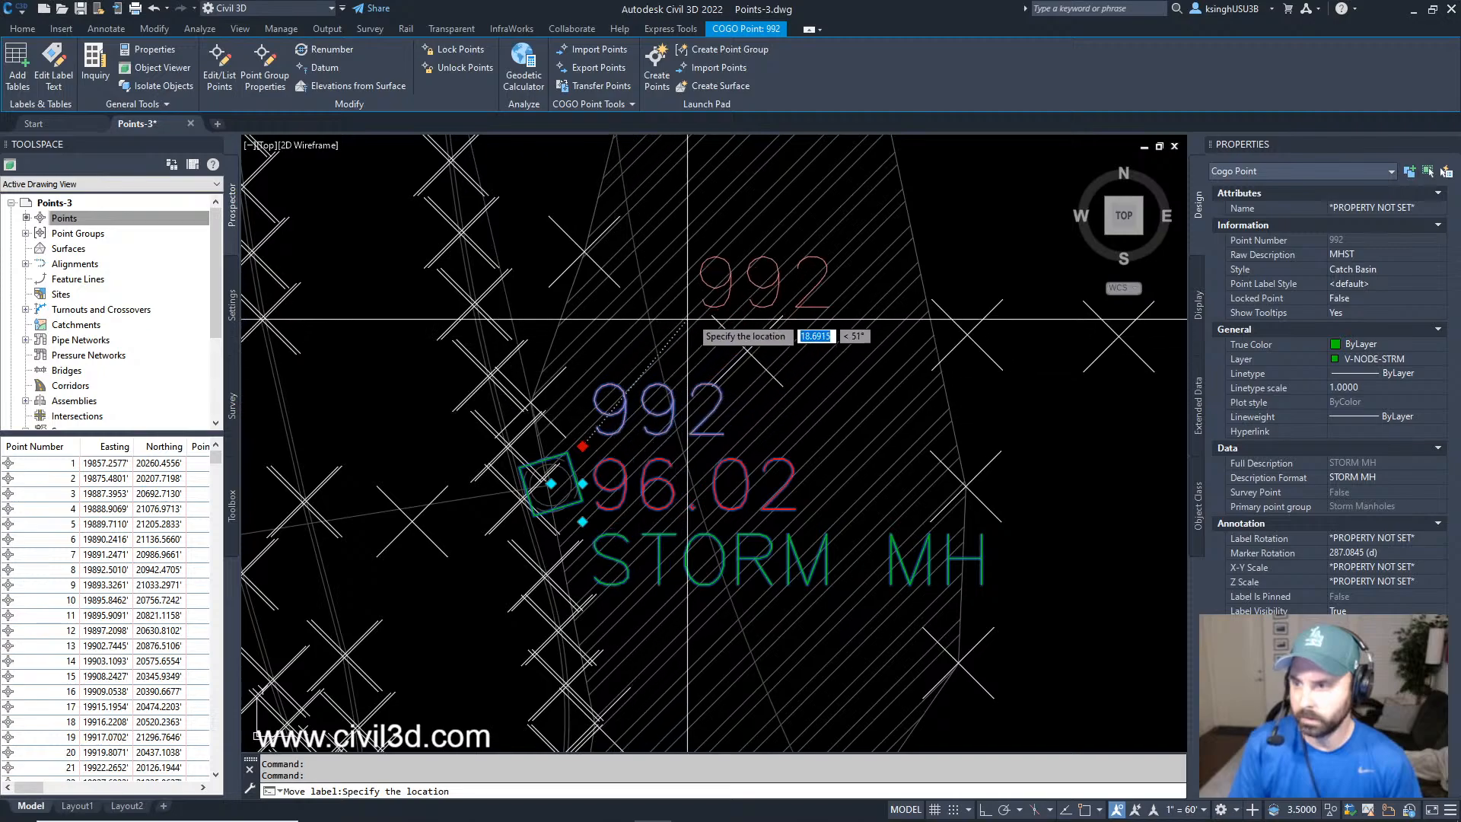
pyautogui.click(742, 214)
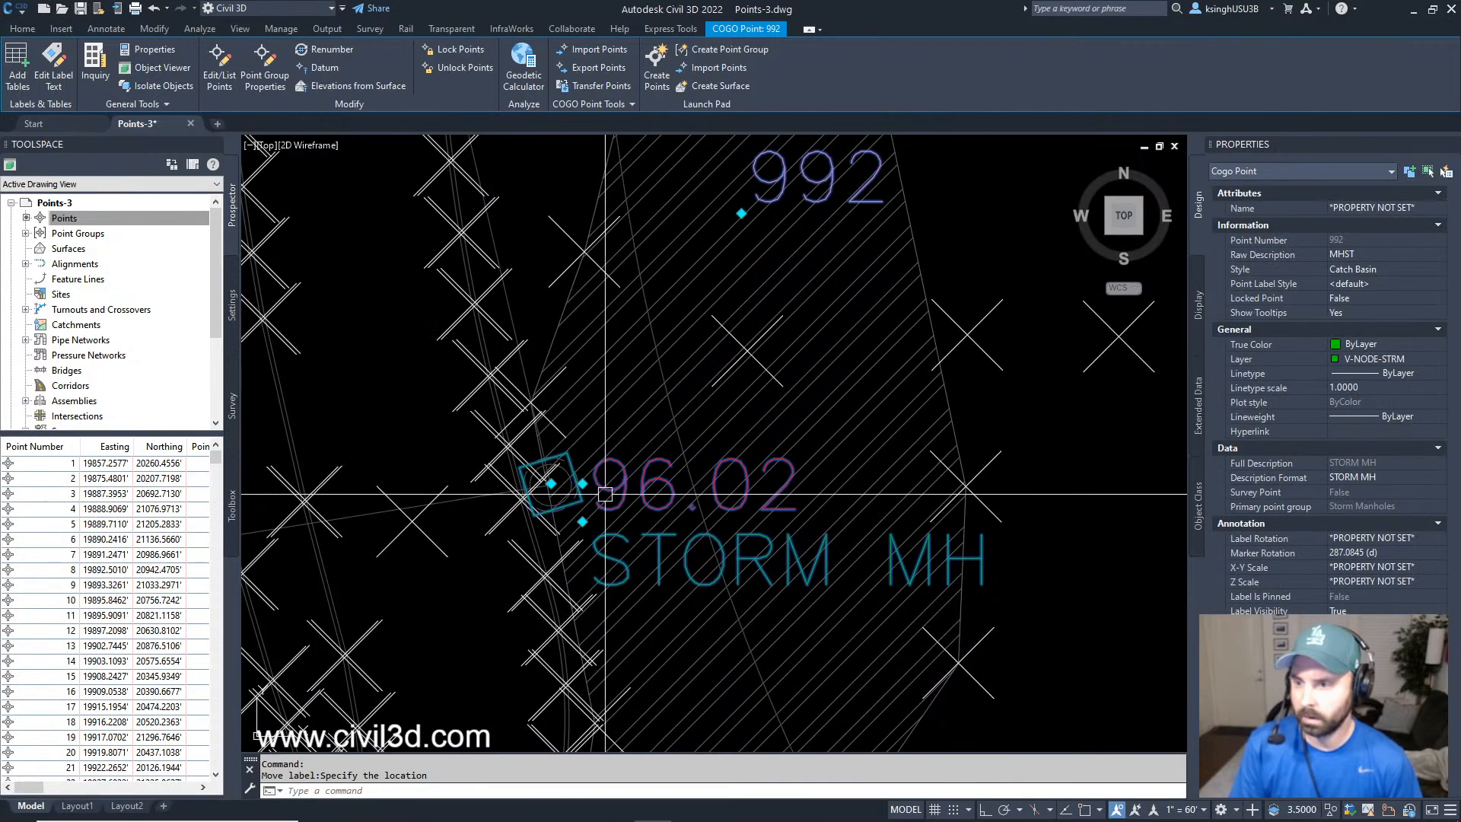
pyautogui.click(583, 483)
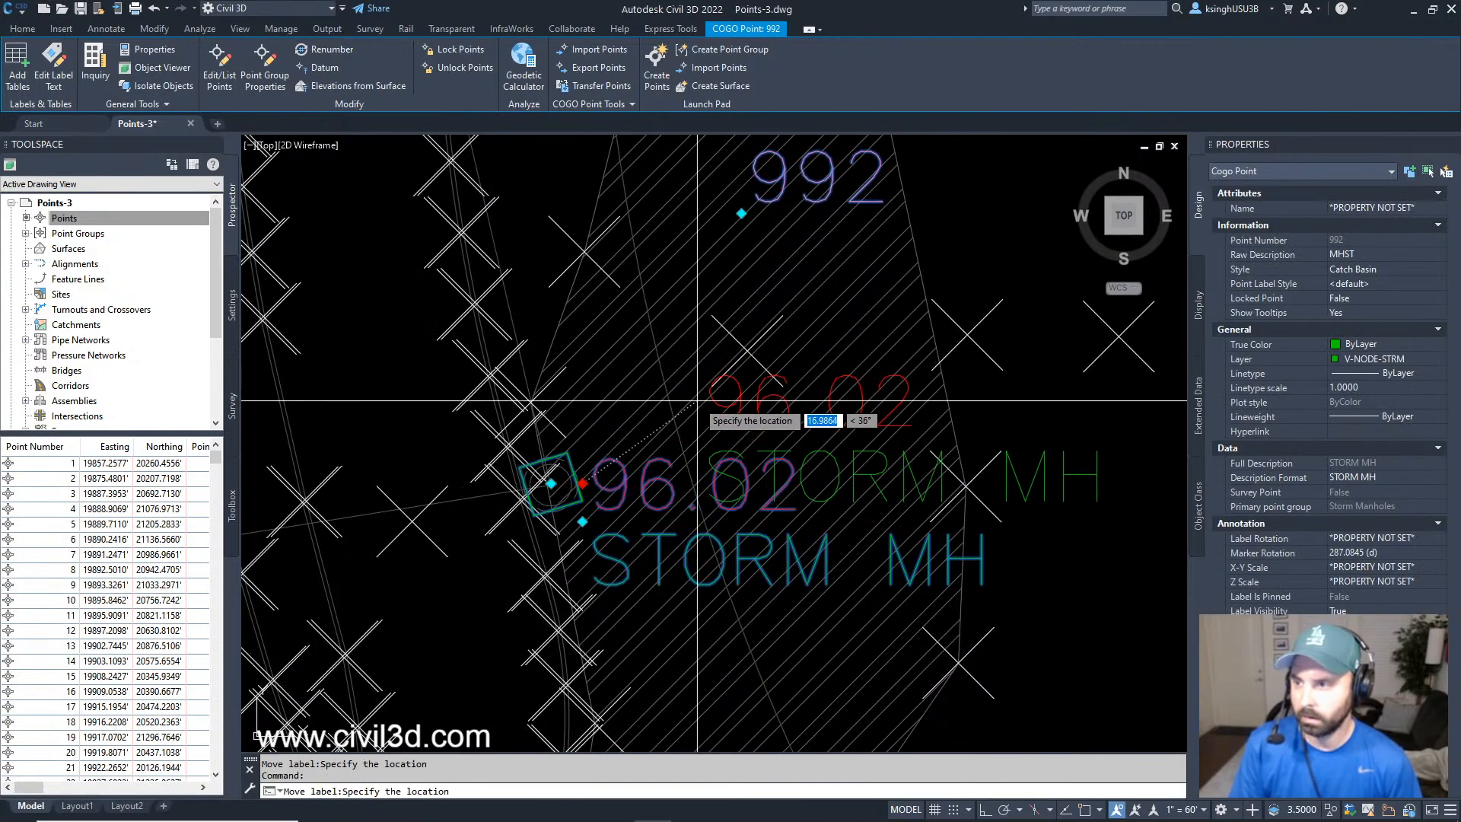
pyautogui.scroll(-3, 835, 382)
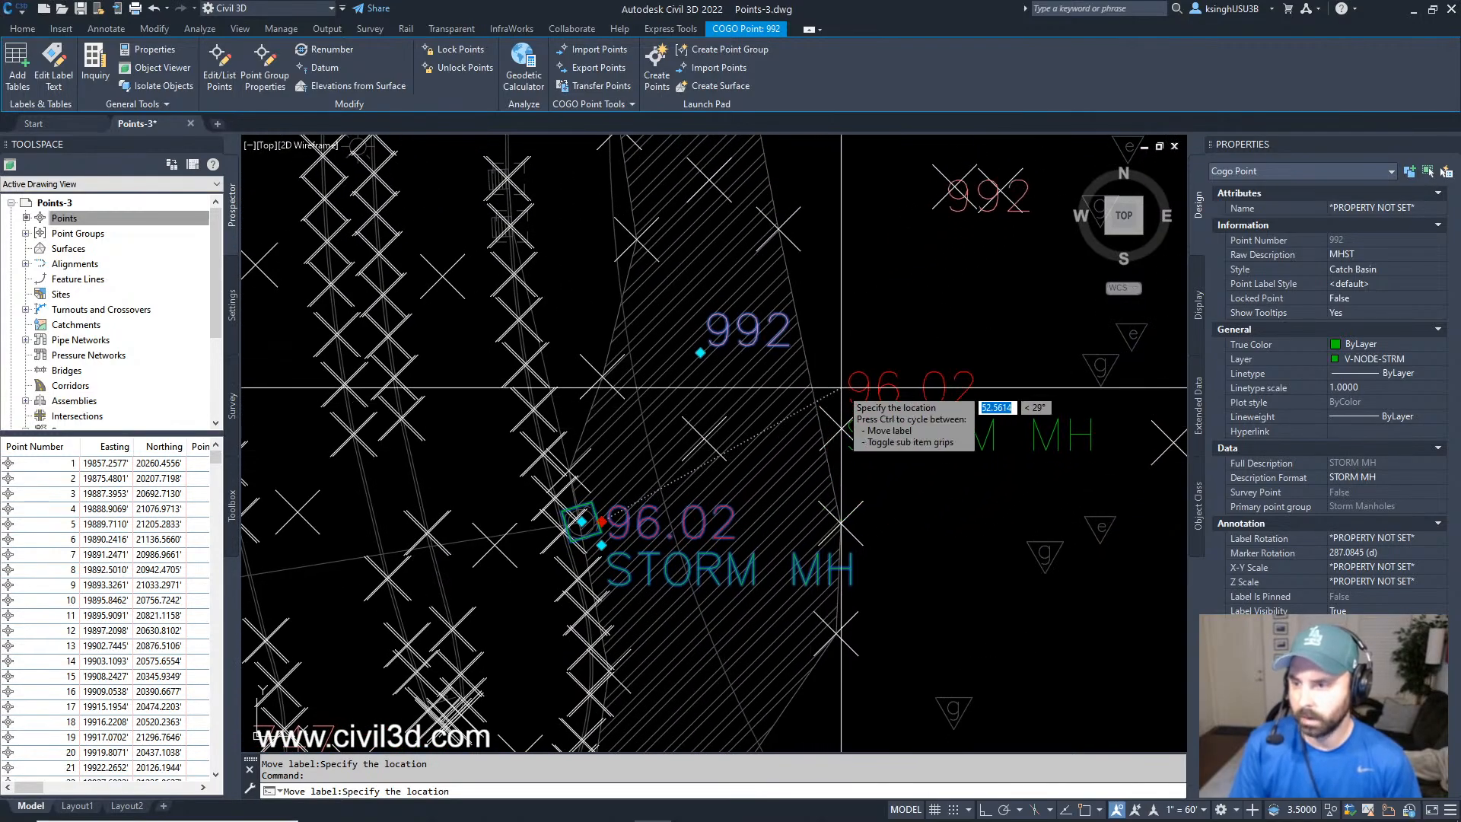
pyautogui.press('Escape')
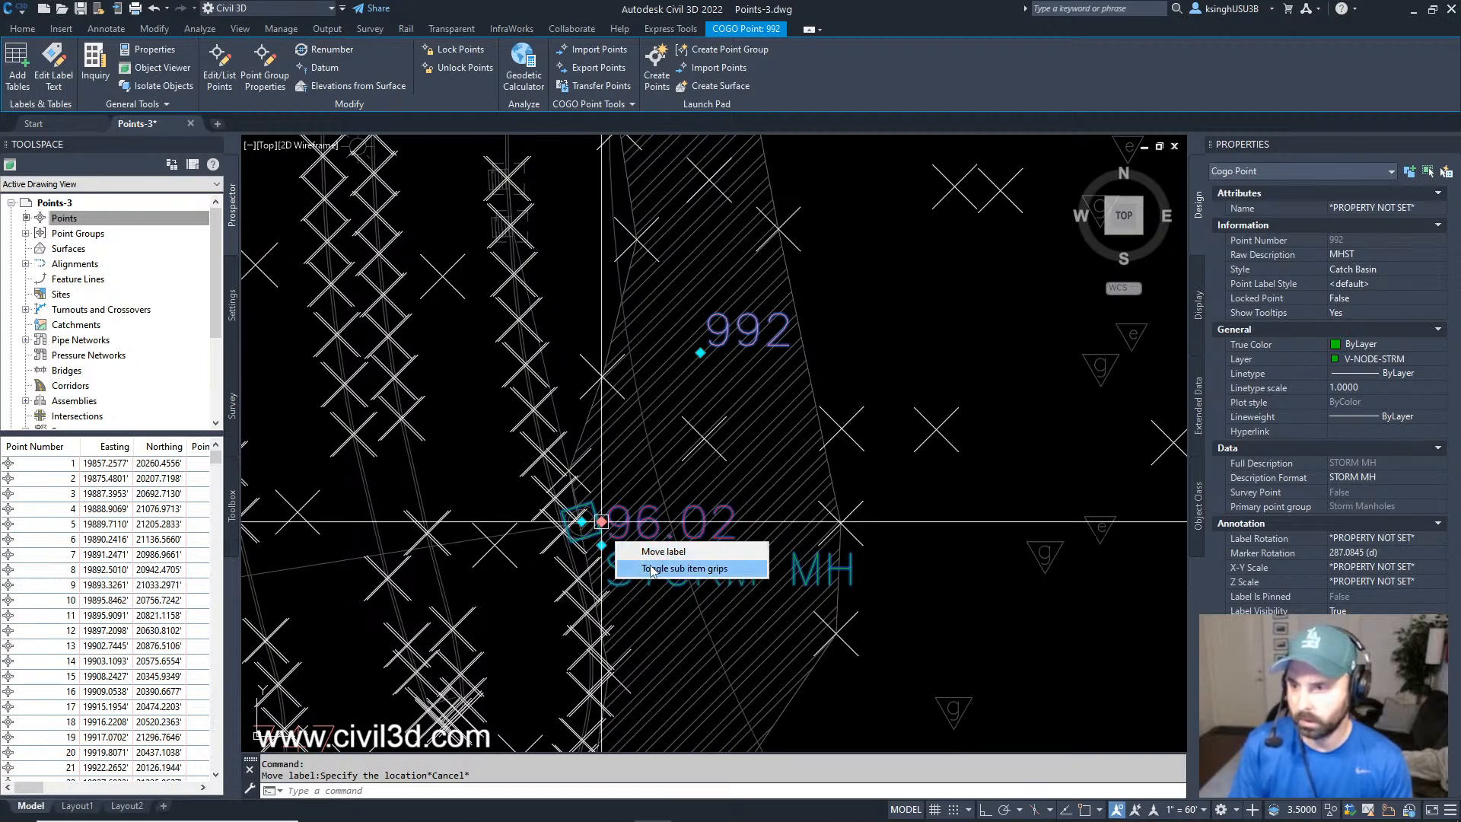
# Toggle the sub-item grips of point 992's label off and on again.
pyautogui.click(651, 569)
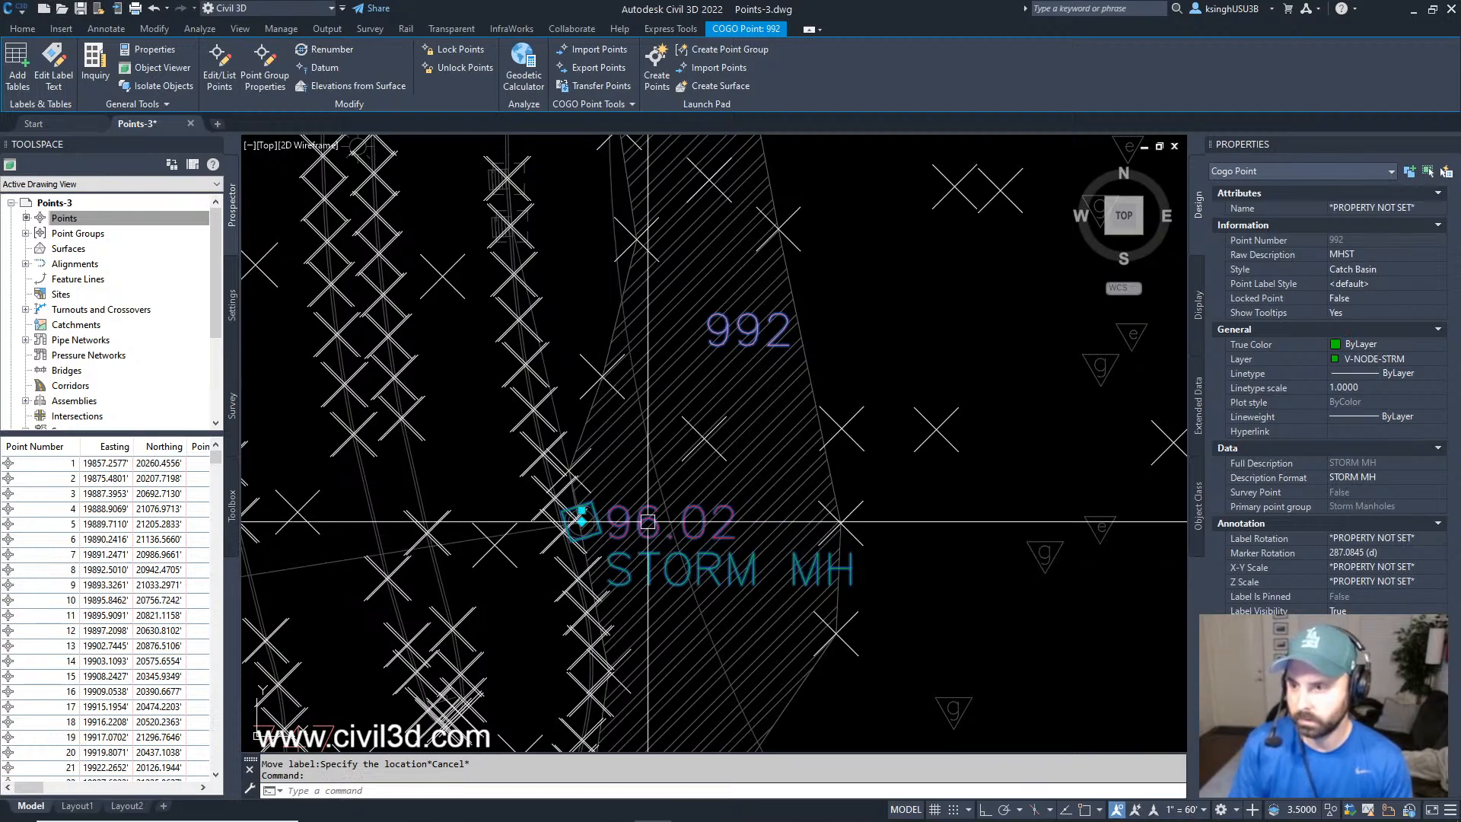
pyautogui.moveTo(581, 511)
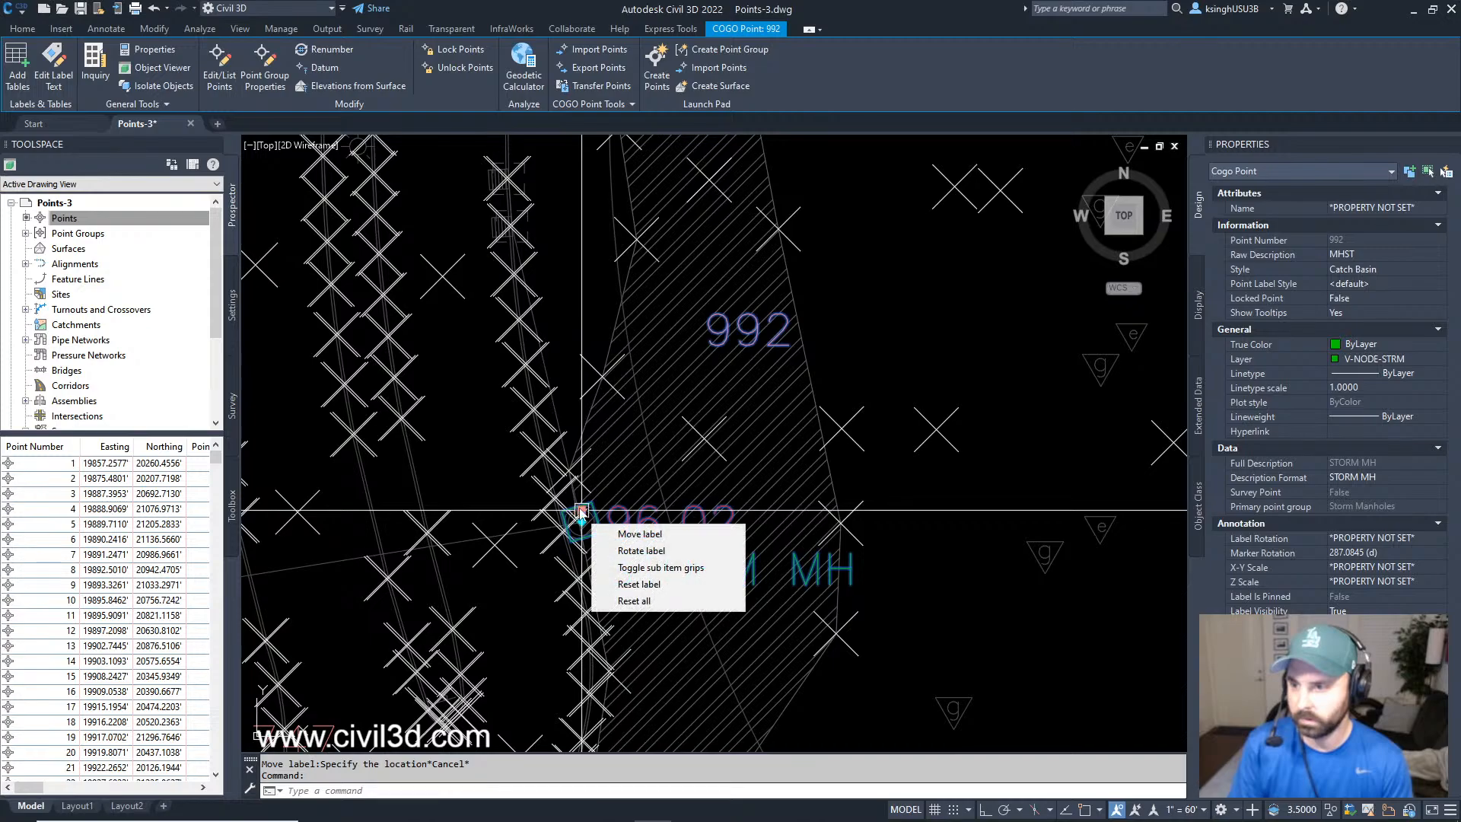
pyautogui.click(680, 568)
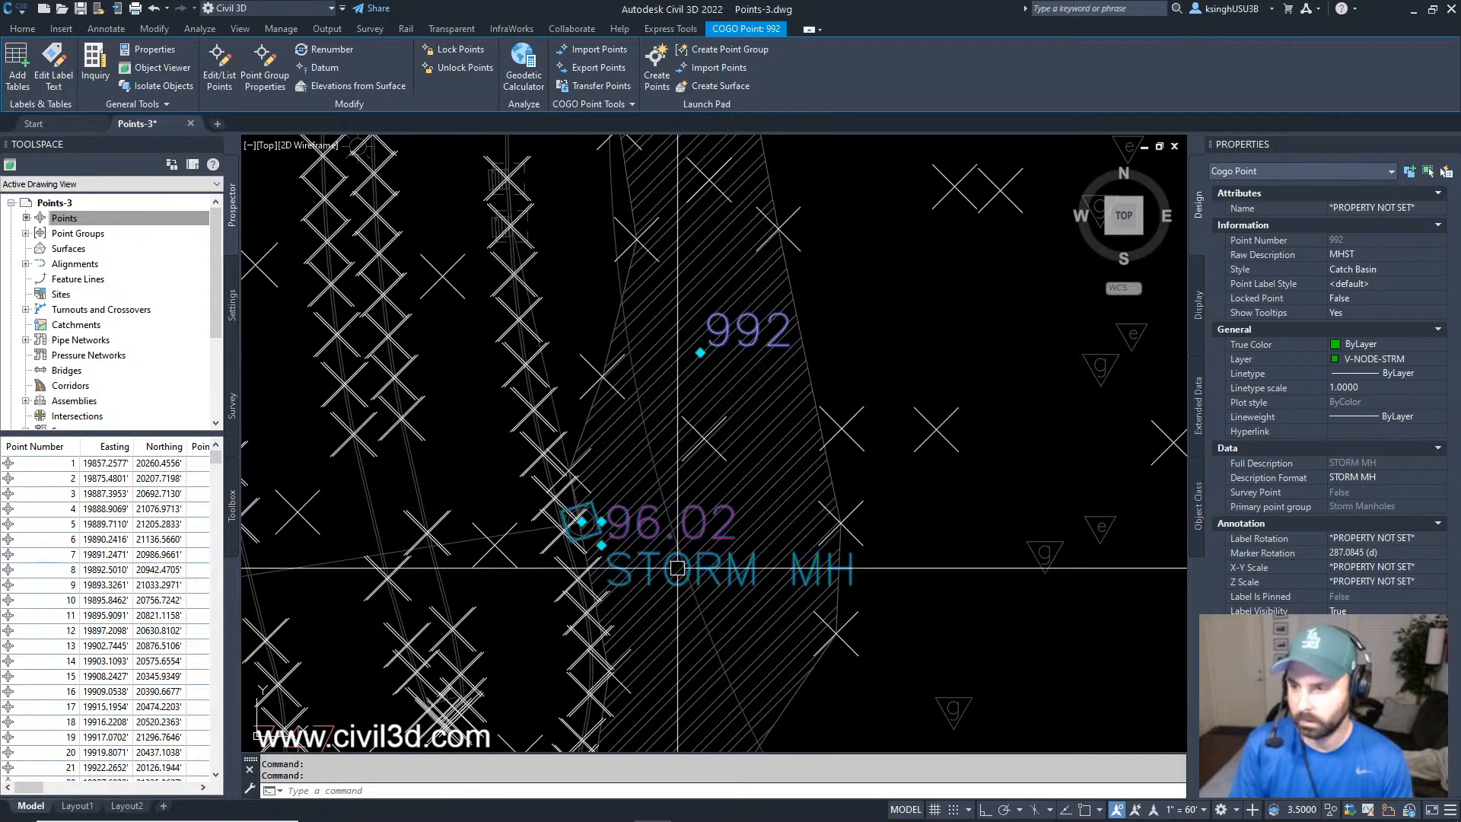
# Move the STORM MH description and the elevation text of point 992 separately to the northeast, outside the hatched area.
pyautogui.click(602, 545)
pyautogui.click(823, 408)
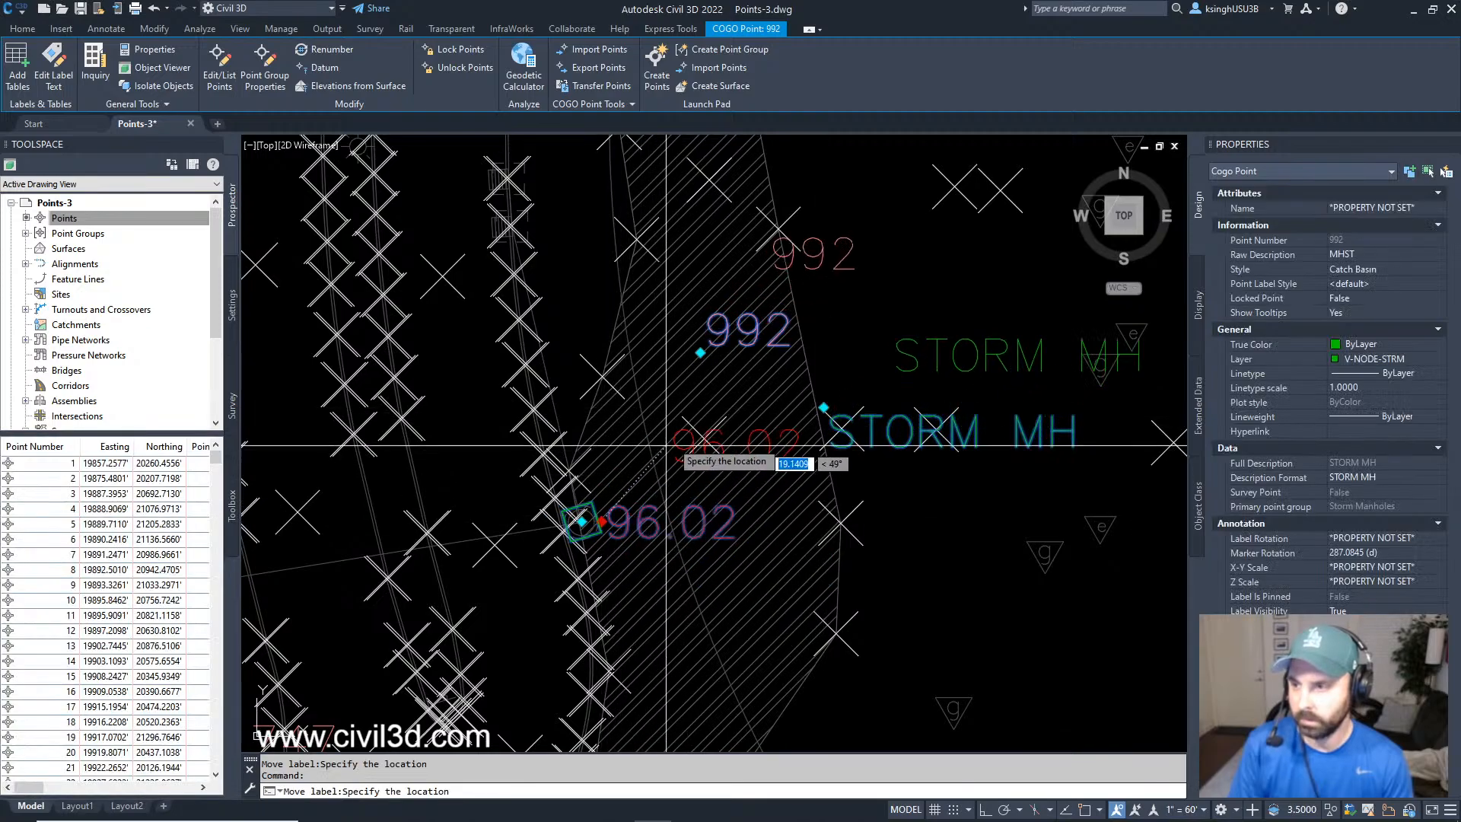
pyautogui.moveTo(946, 386); pyautogui.dragTo(821, 488, button='middle')
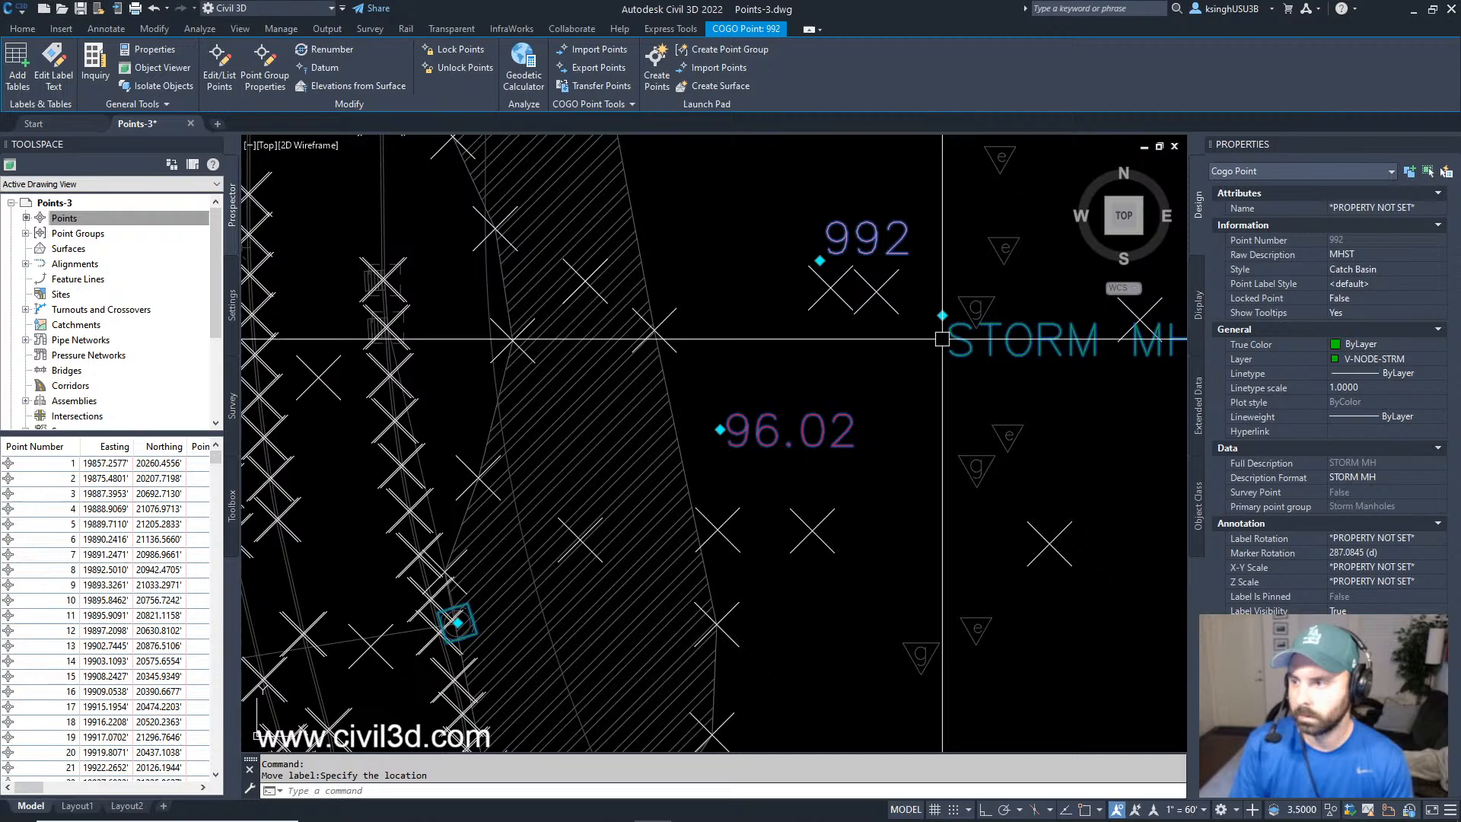
# Regroup point 992's label texts, placing STORM MH just below the elevation and the point number just above it.
pyautogui.click(719, 451)
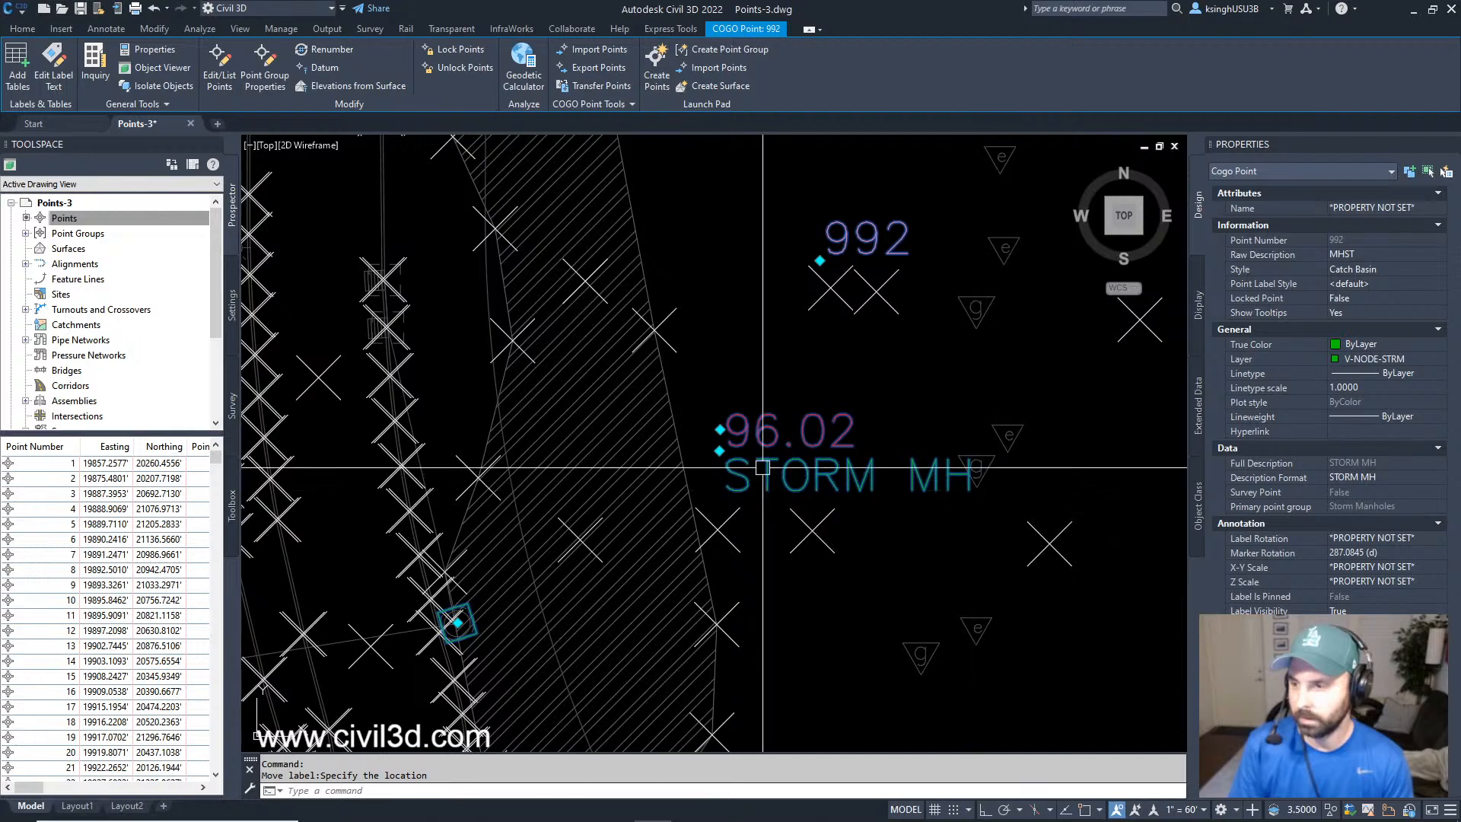
pyautogui.click(720, 455)
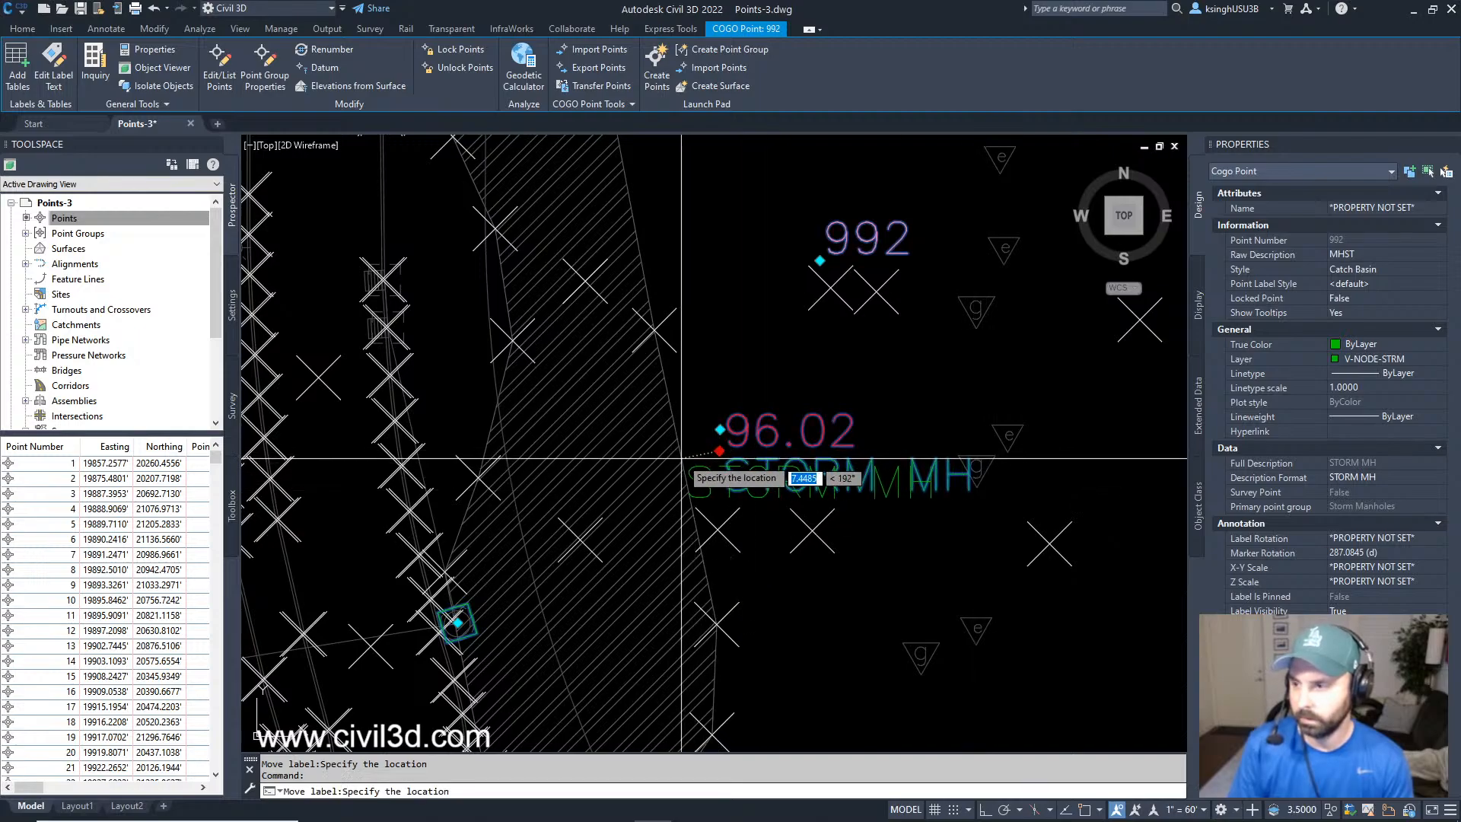
pyautogui.click(695, 453)
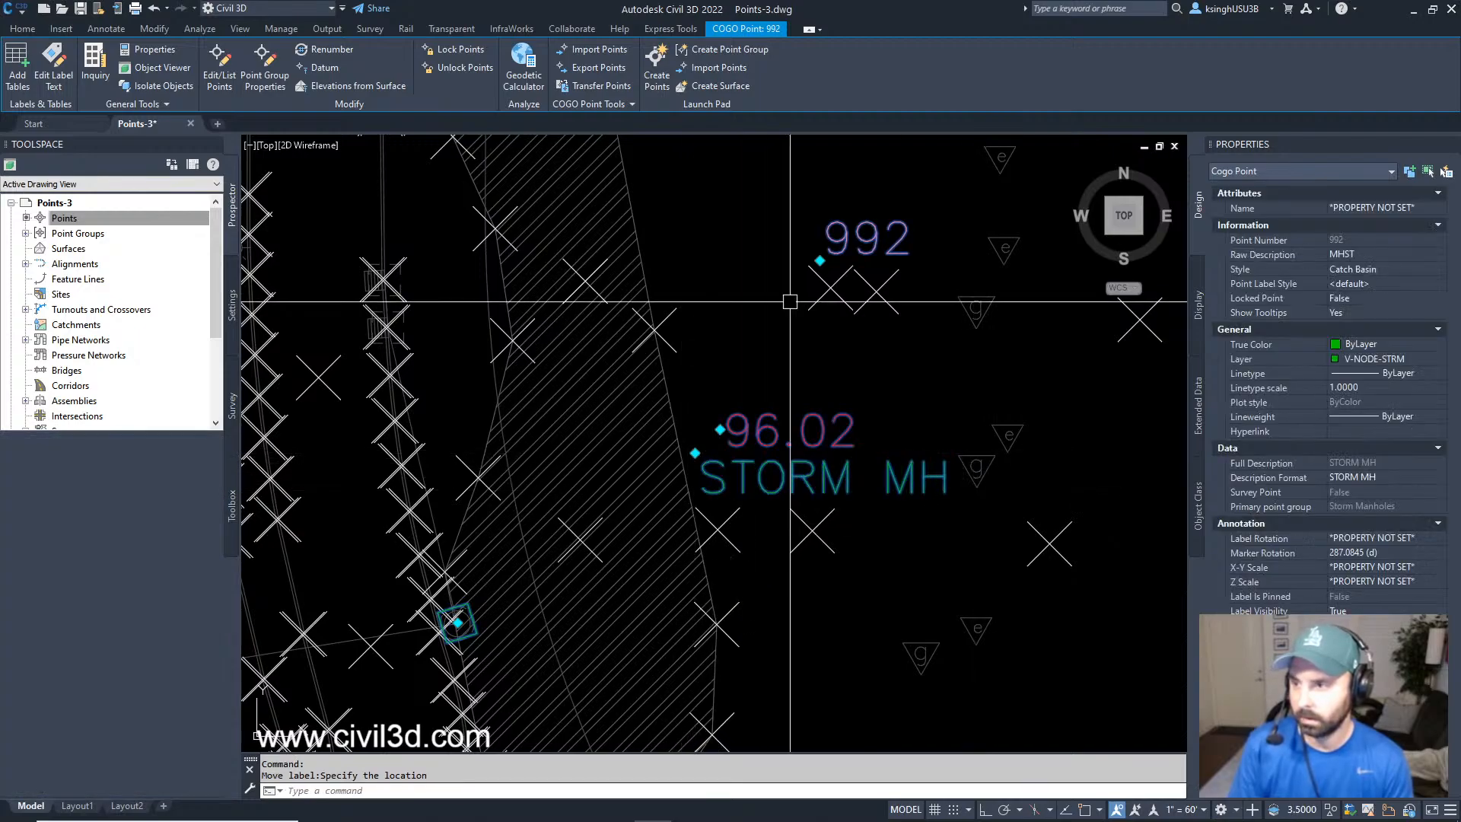
pyautogui.click(820, 260)
pyautogui.click(690, 413)
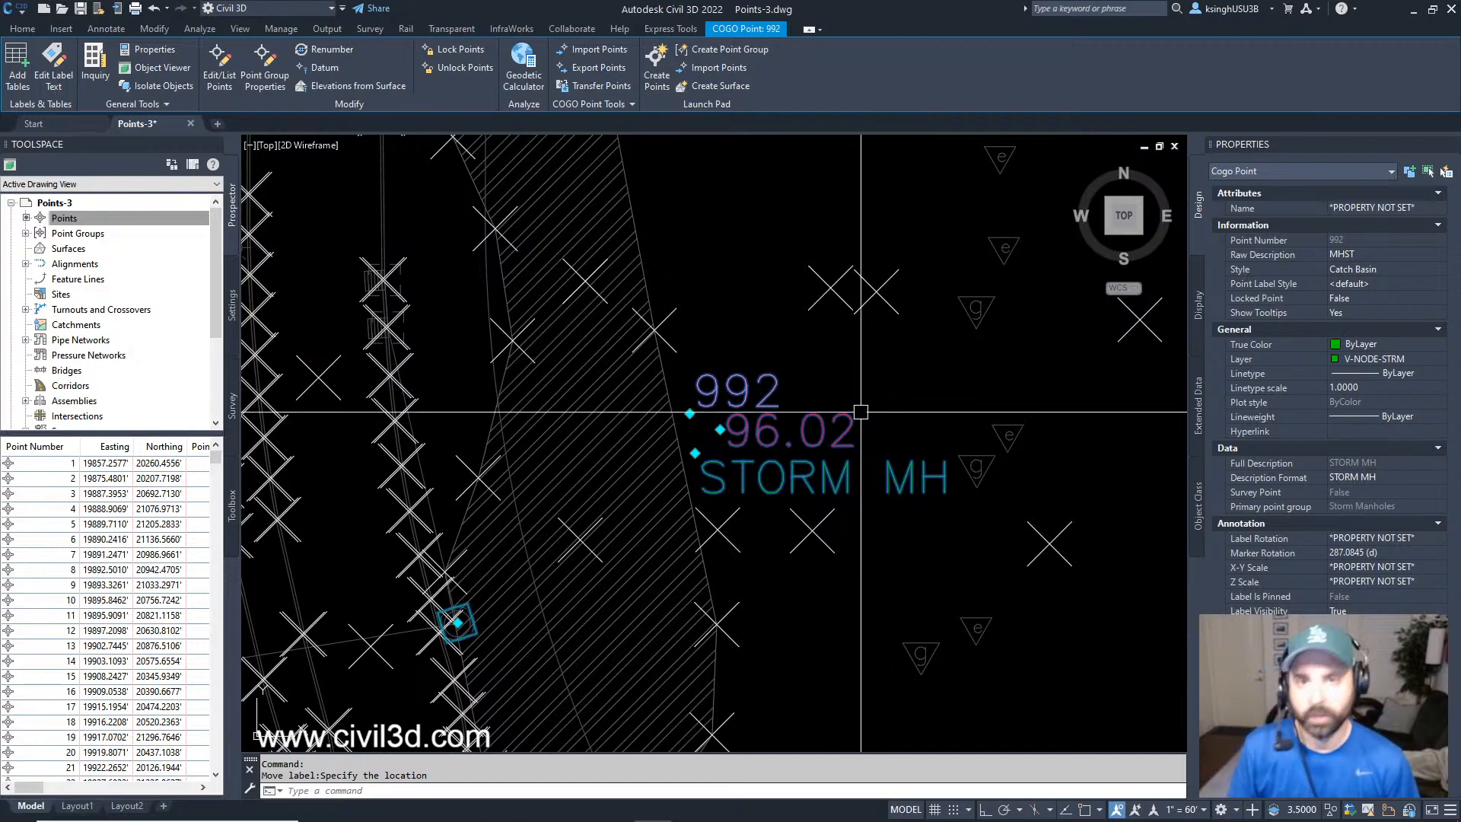
# Reset the marker rotation of point 992.
pyautogui.moveTo(848, 500); pyautogui.dragTo(878, 443, button='middle')
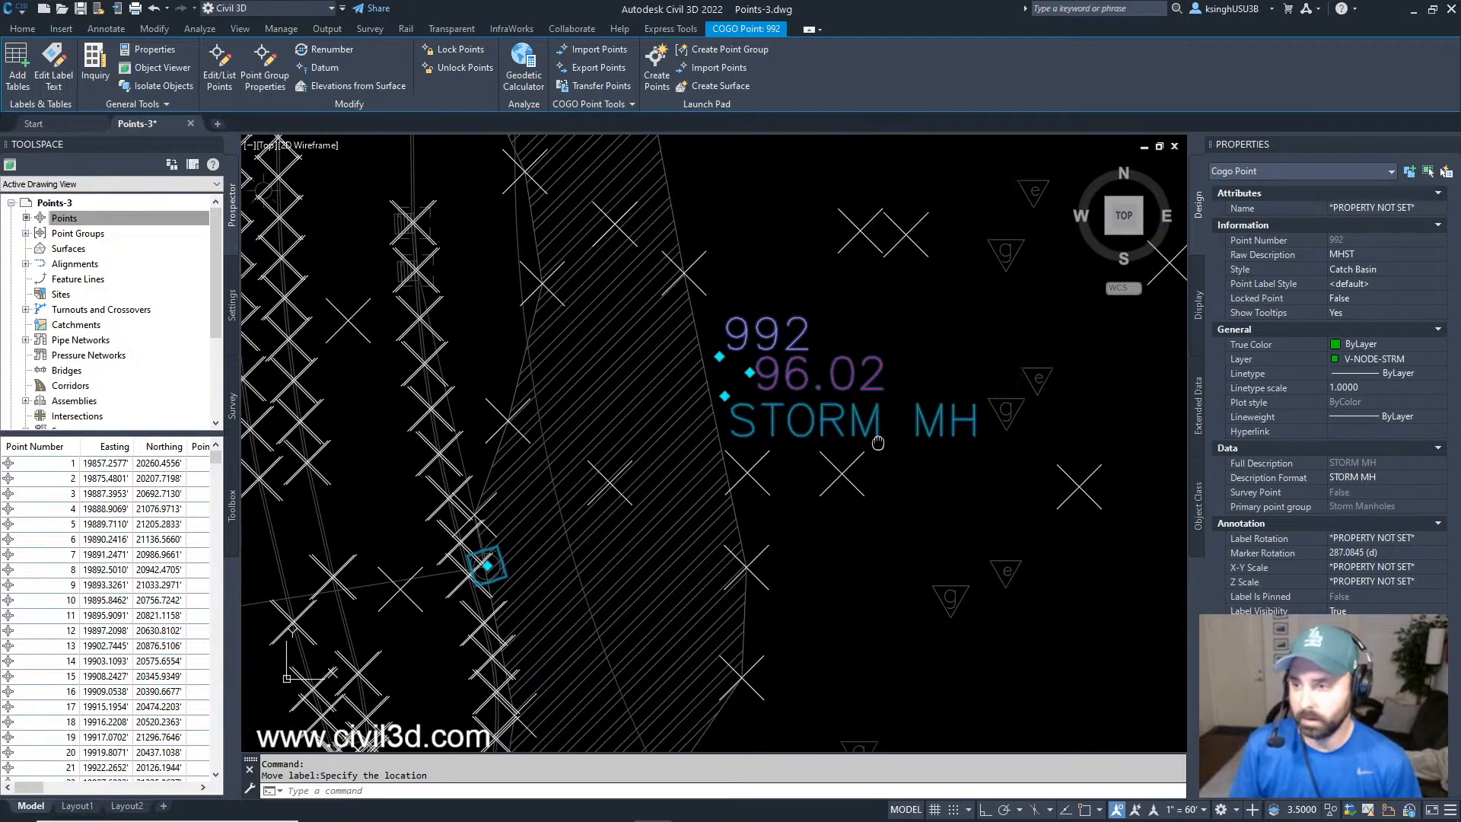
pyautogui.moveTo(857, 510); pyautogui.dragTo(922, 437, button='middle')
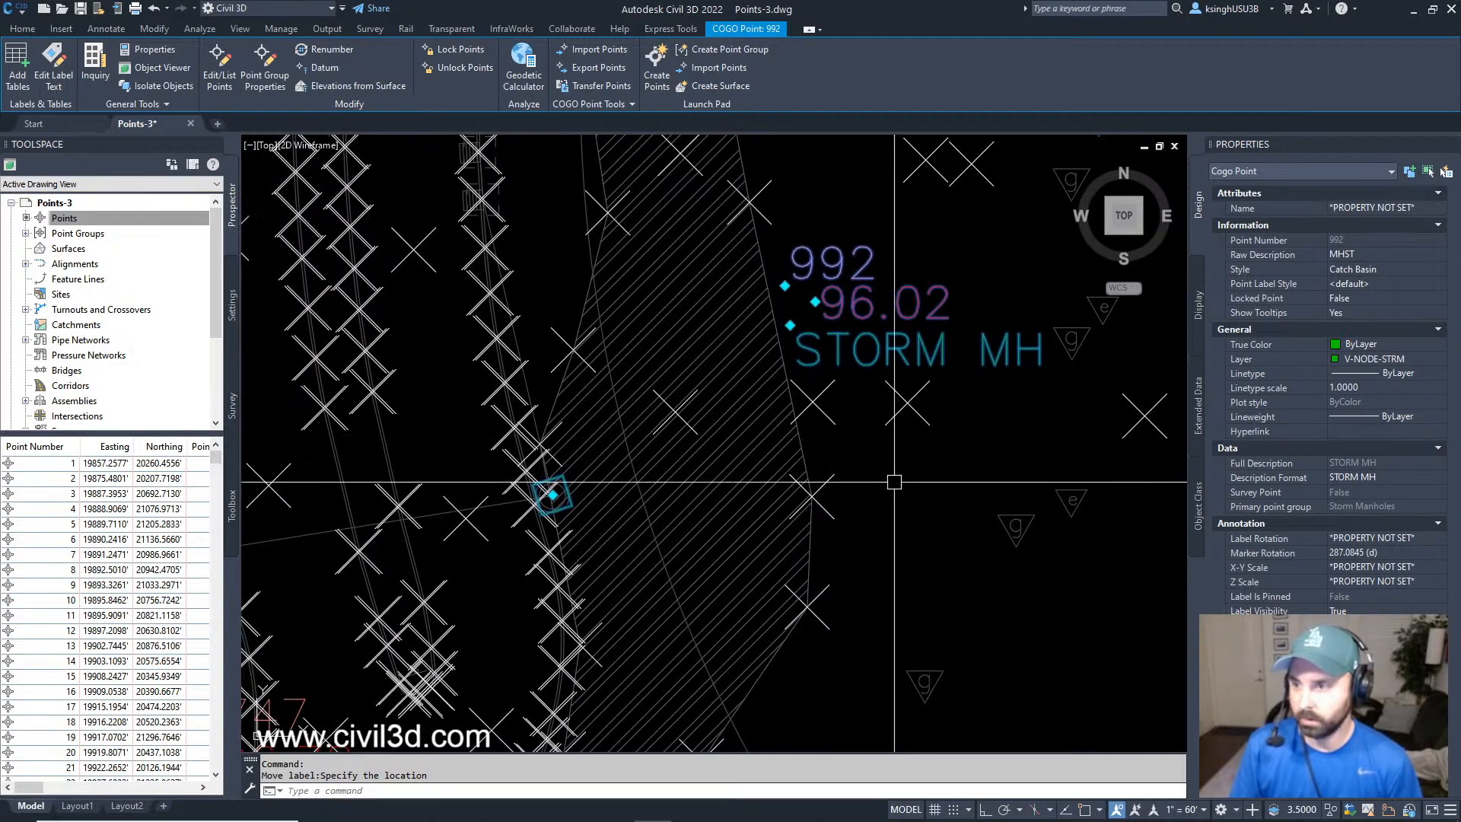
pyautogui.moveTo(553, 495)
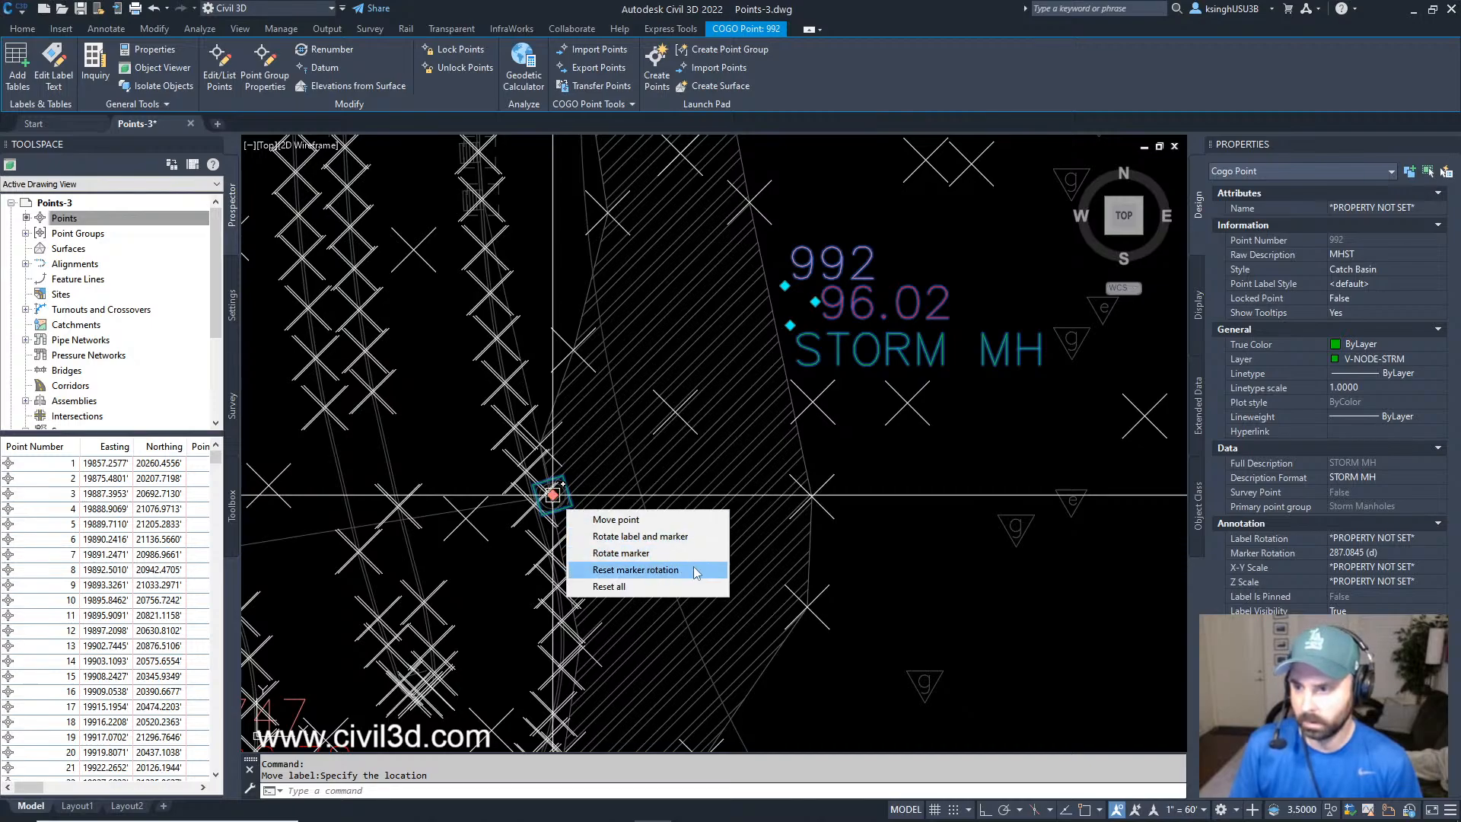
pyautogui.click(609, 586)
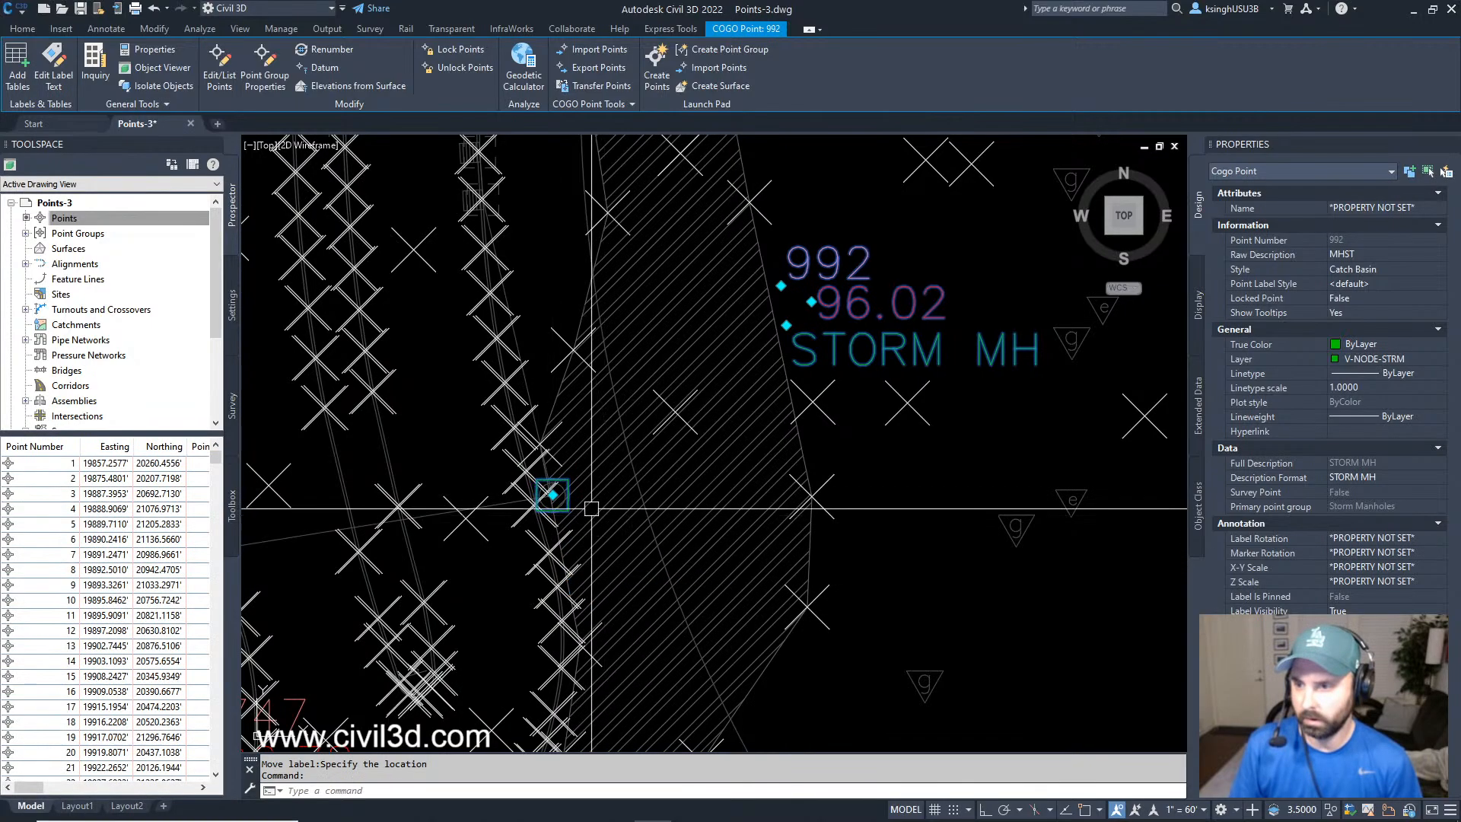
pyautogui.scroll(5, 575, 504)
pyautogui.scroll(-4, 563, 502)
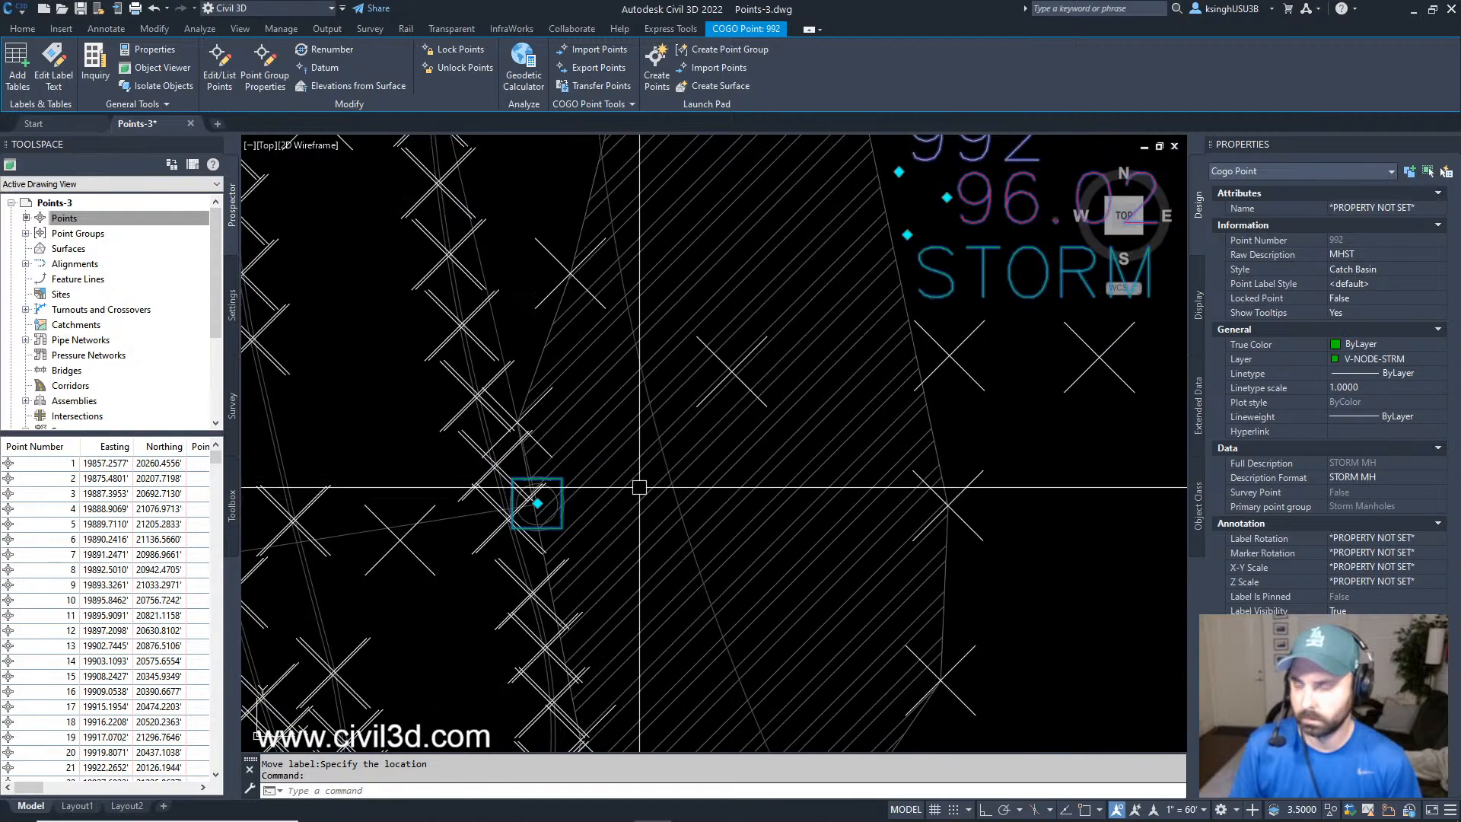
# Clear the selection, reselect point 992 and reset its label.
pyautogui.press('Escape')
pyautogui.press('Escape')
pyautogui.click(556, 481)
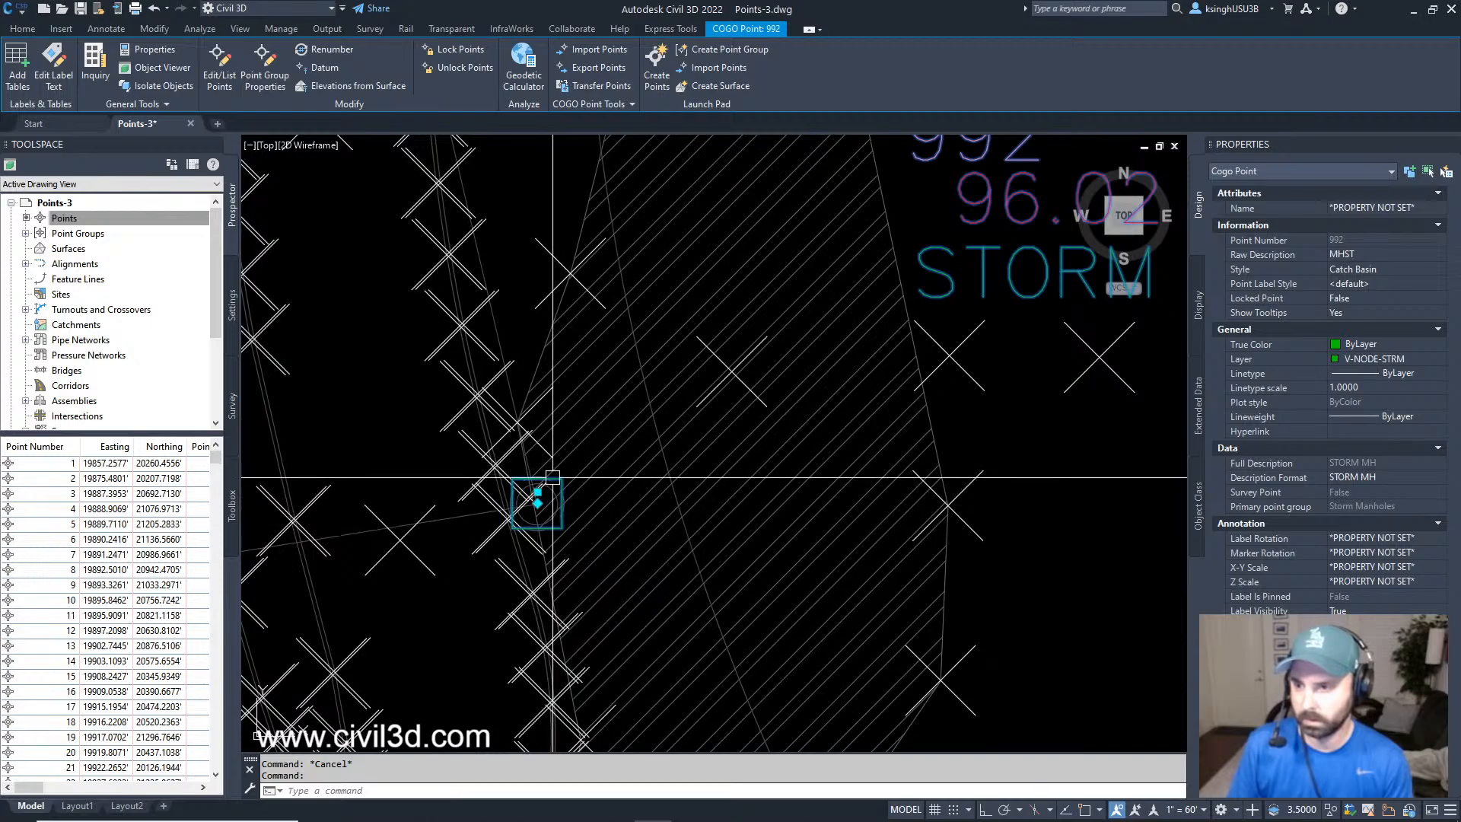
pyautogui.moveTo(538, 492)
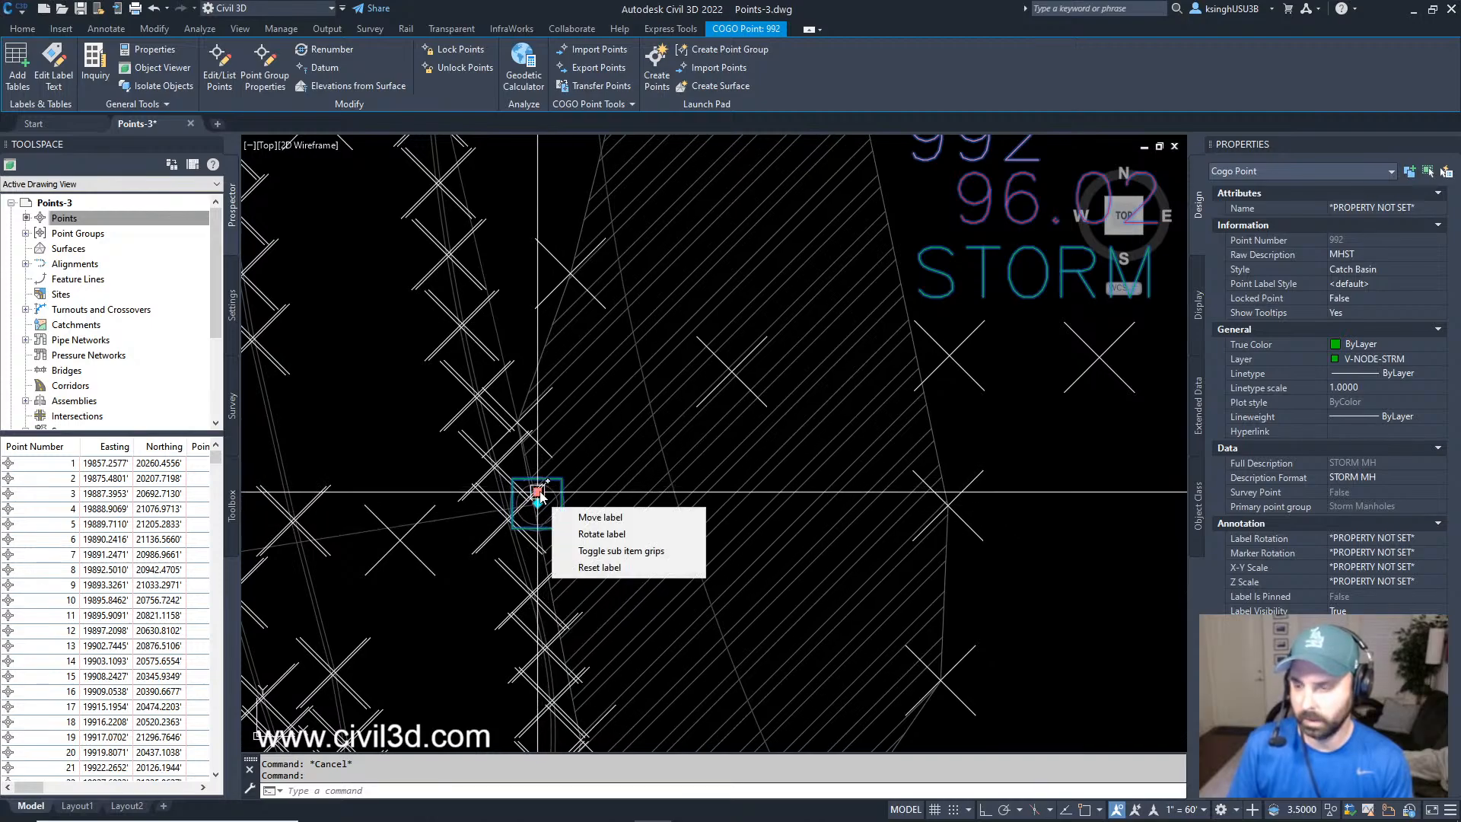
pyautogui.click(616, 570)
# Rotate the marker of point 992 to about 15 degrees and move its whole label northeast, just outside the hatched area.
pyautogui.scroll(5, 541, 511)
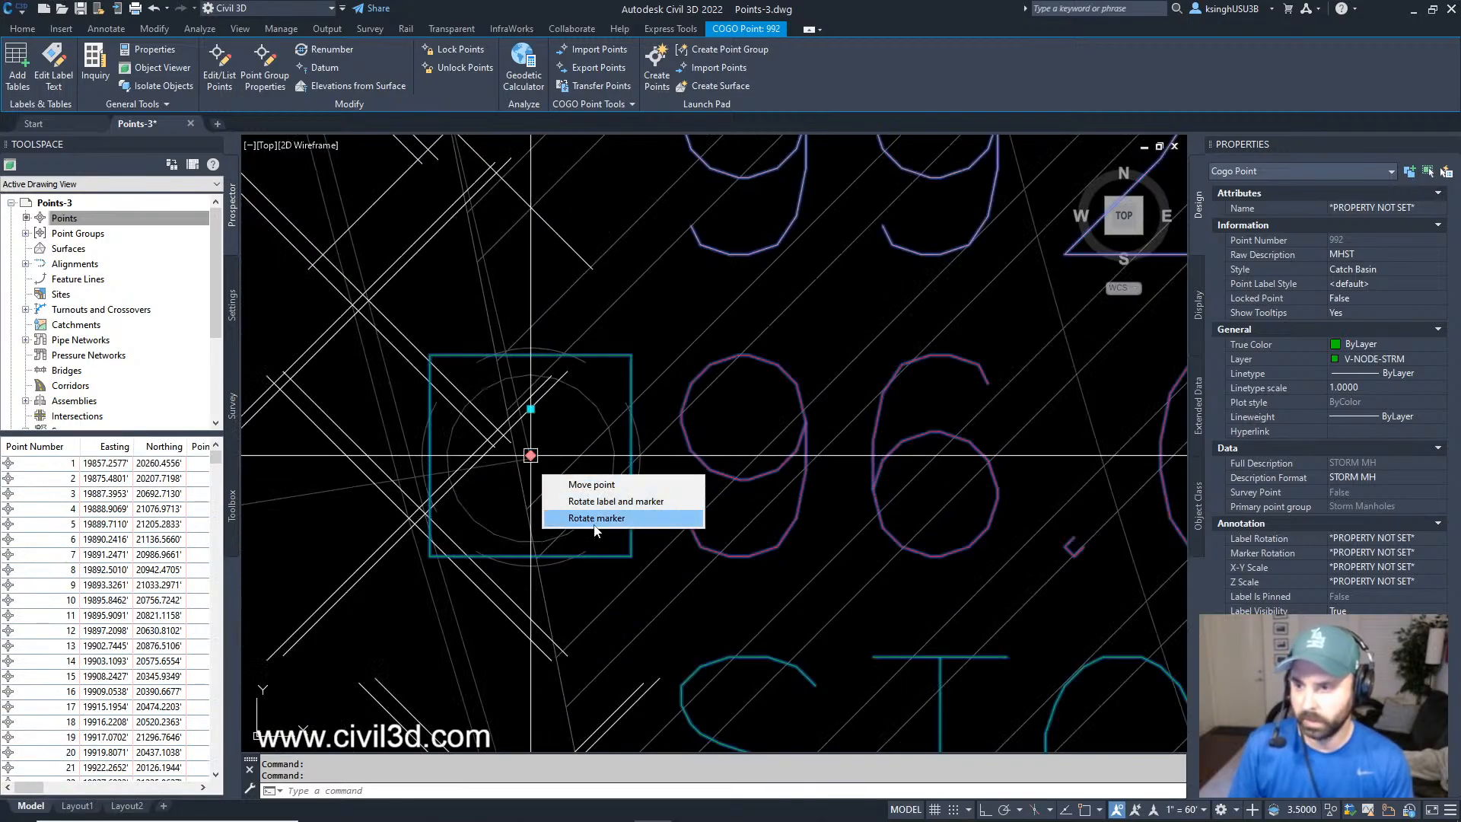
pyautogui.click(597, 518)
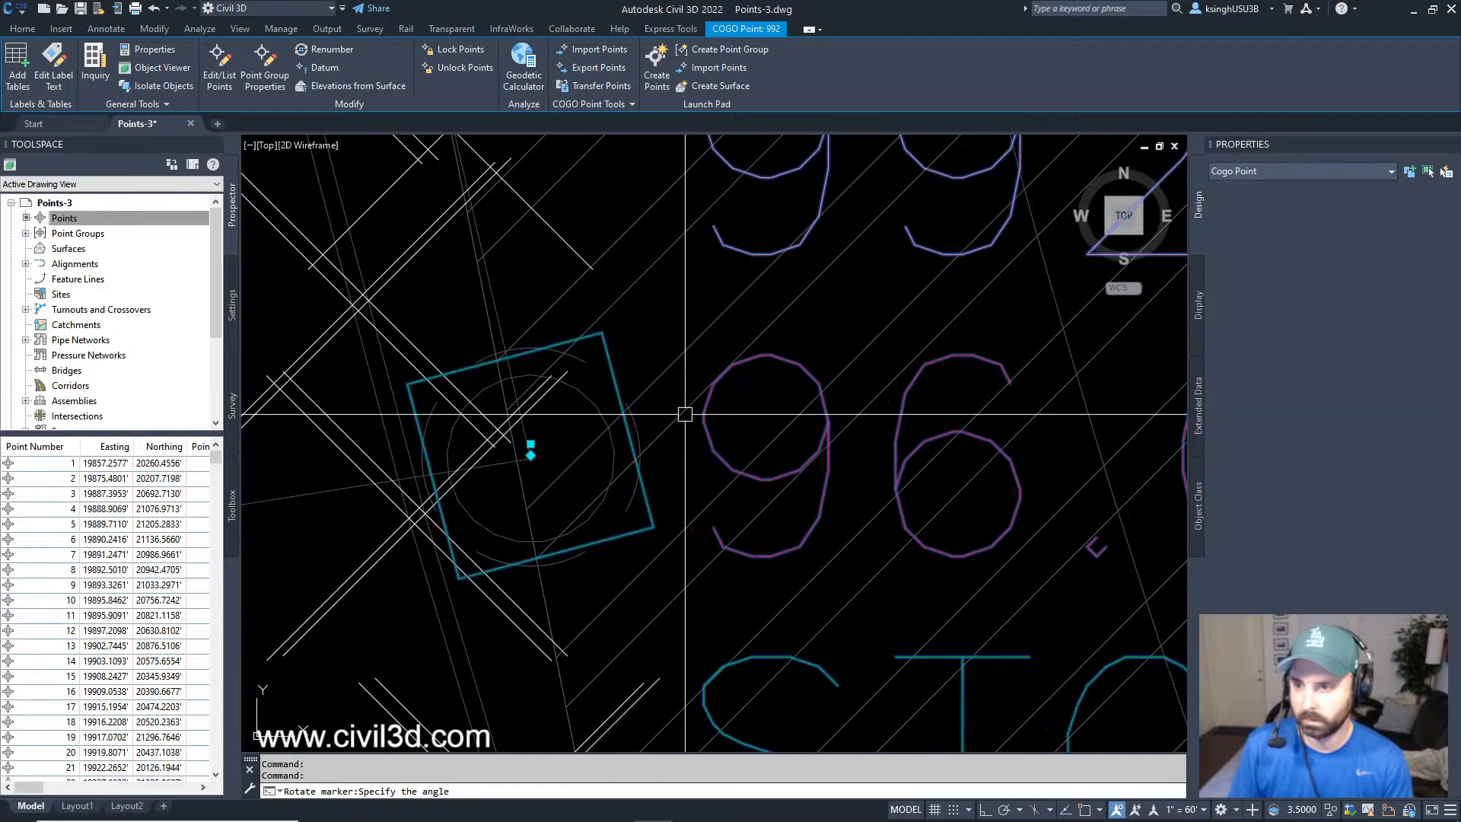
pyautogui.click(530, 444)
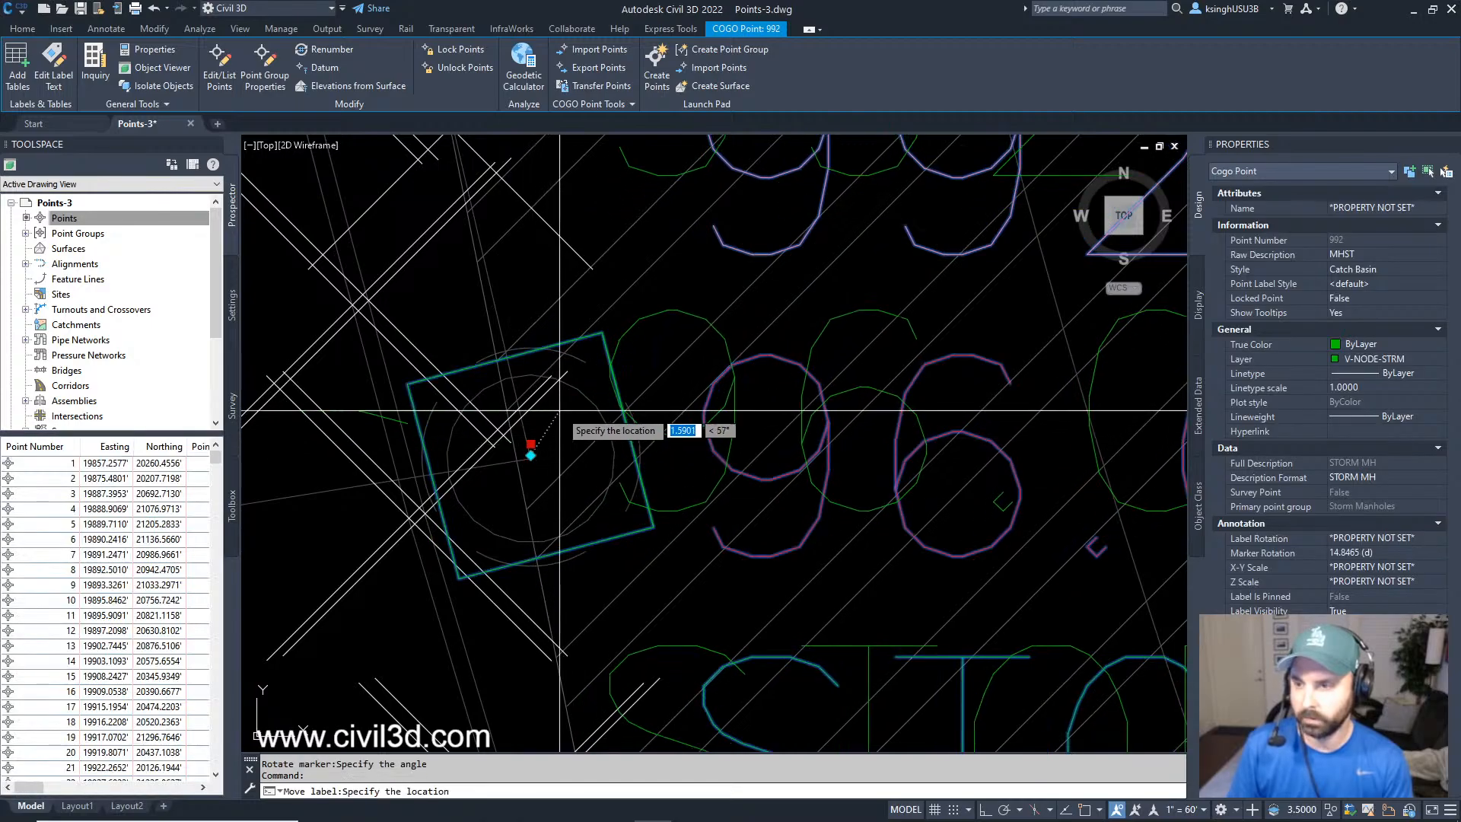
pyautogui.scroll(-5, 563, 416)
pyautogui.moveTo(563, 416); pyautogui.dragTo(502, 492, button='middle')
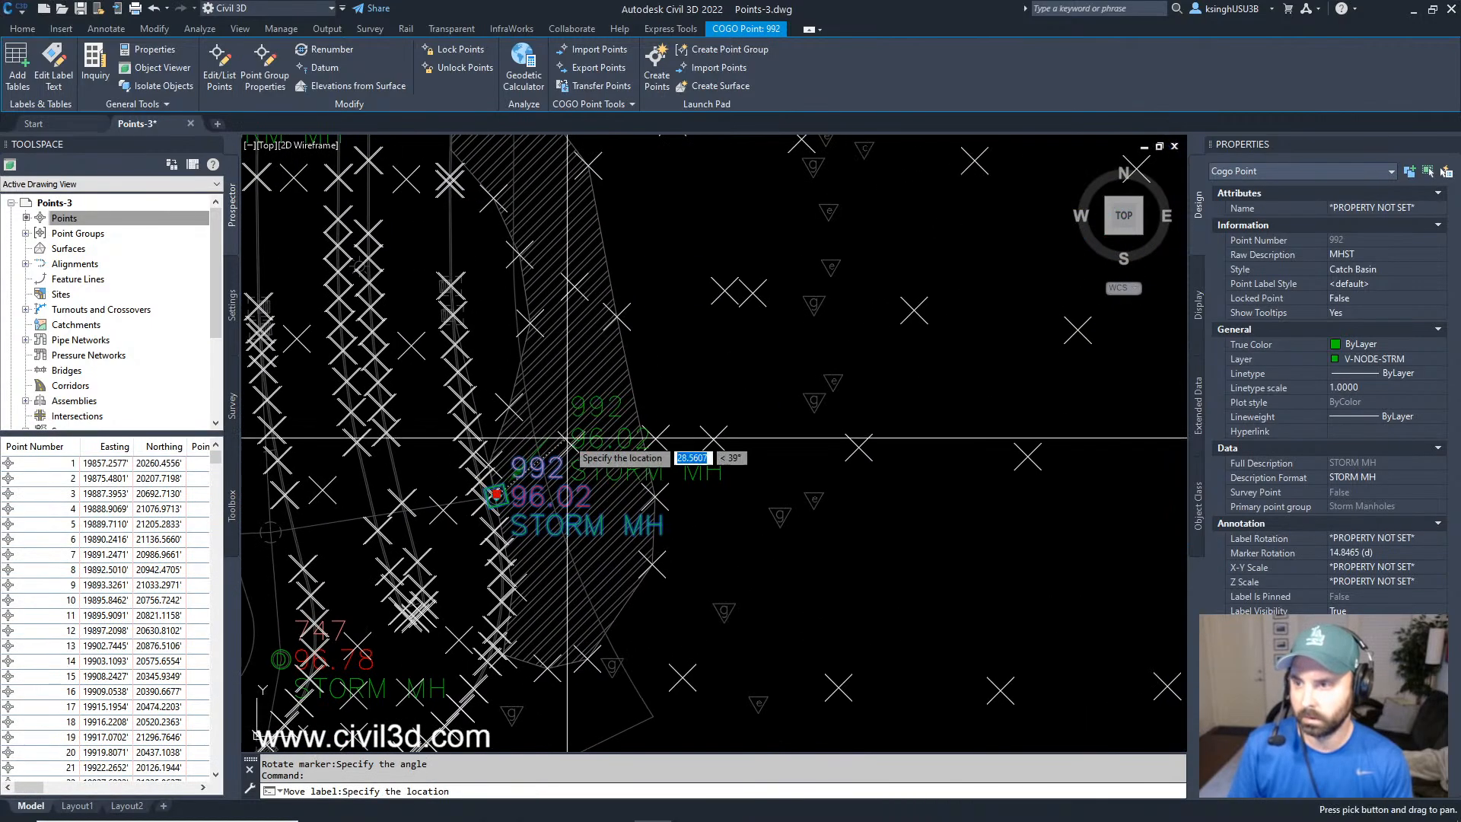
pyautogui.click(645, 327)
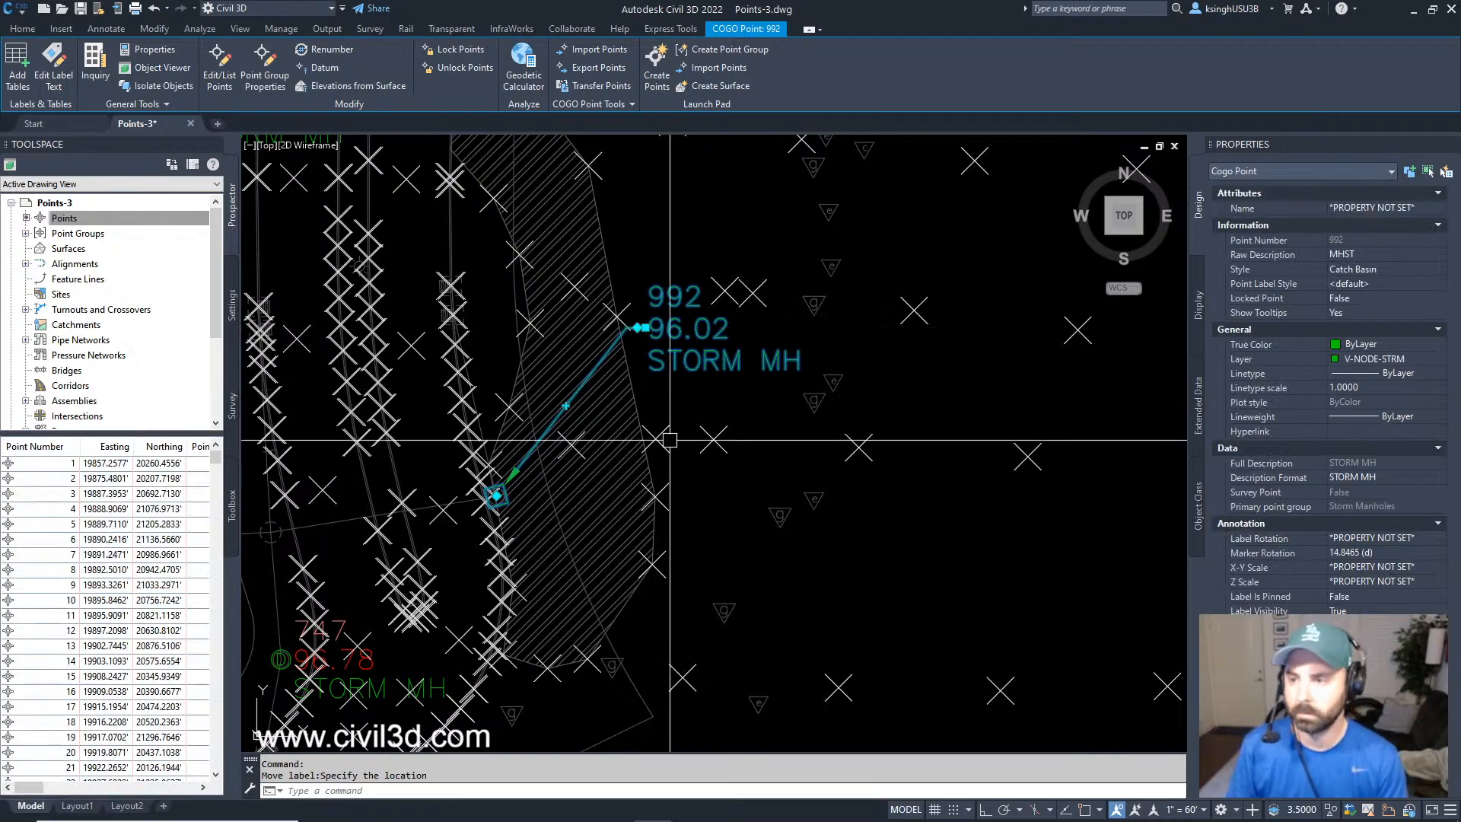
# Add a vertex to the middle of point 992's label leader and place it north of the marker, west of the hatched area.
pyautogui.scroll(2, 575, 414)
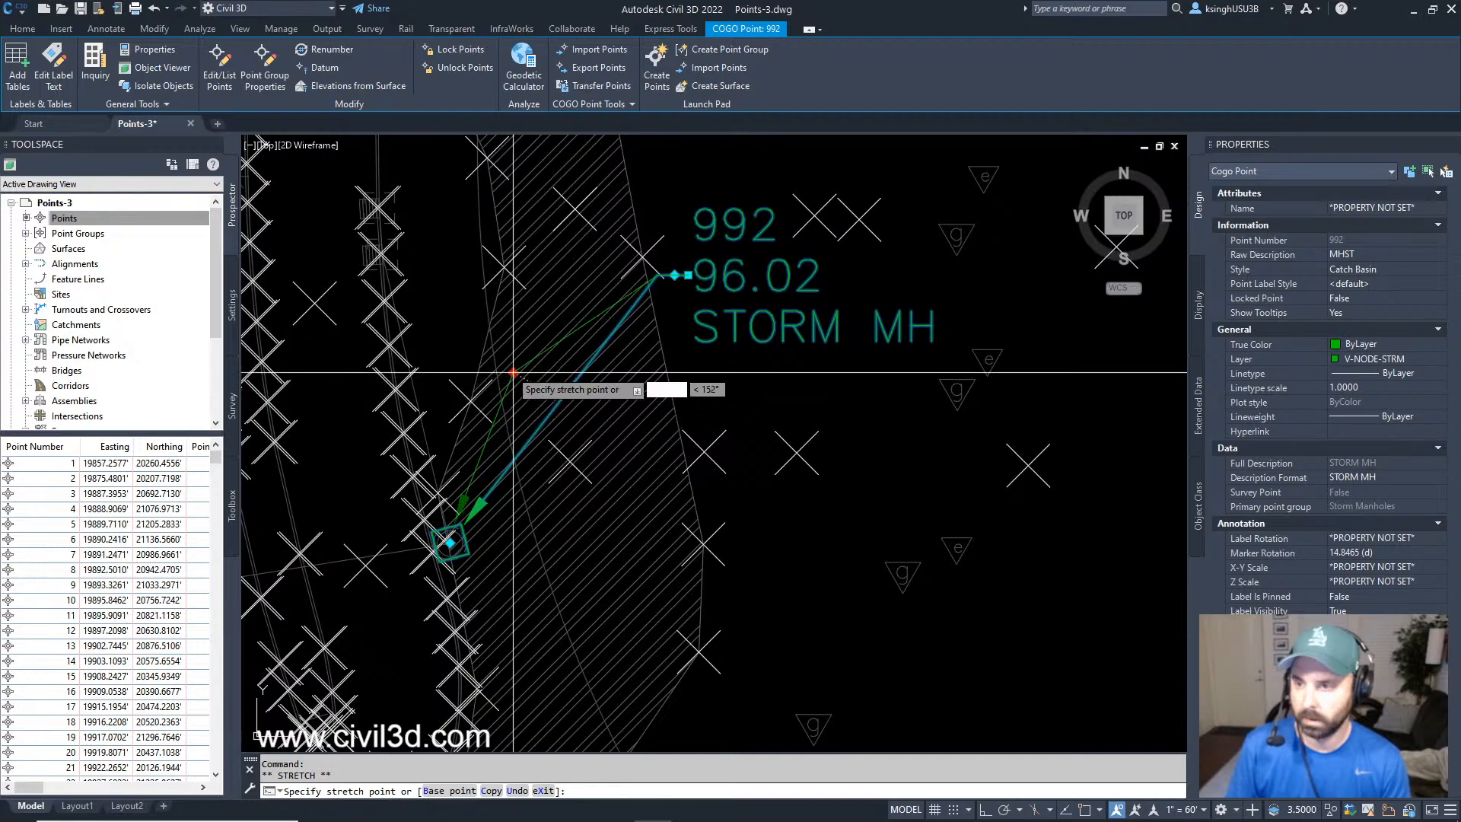
pyautogui.click(428, 334)
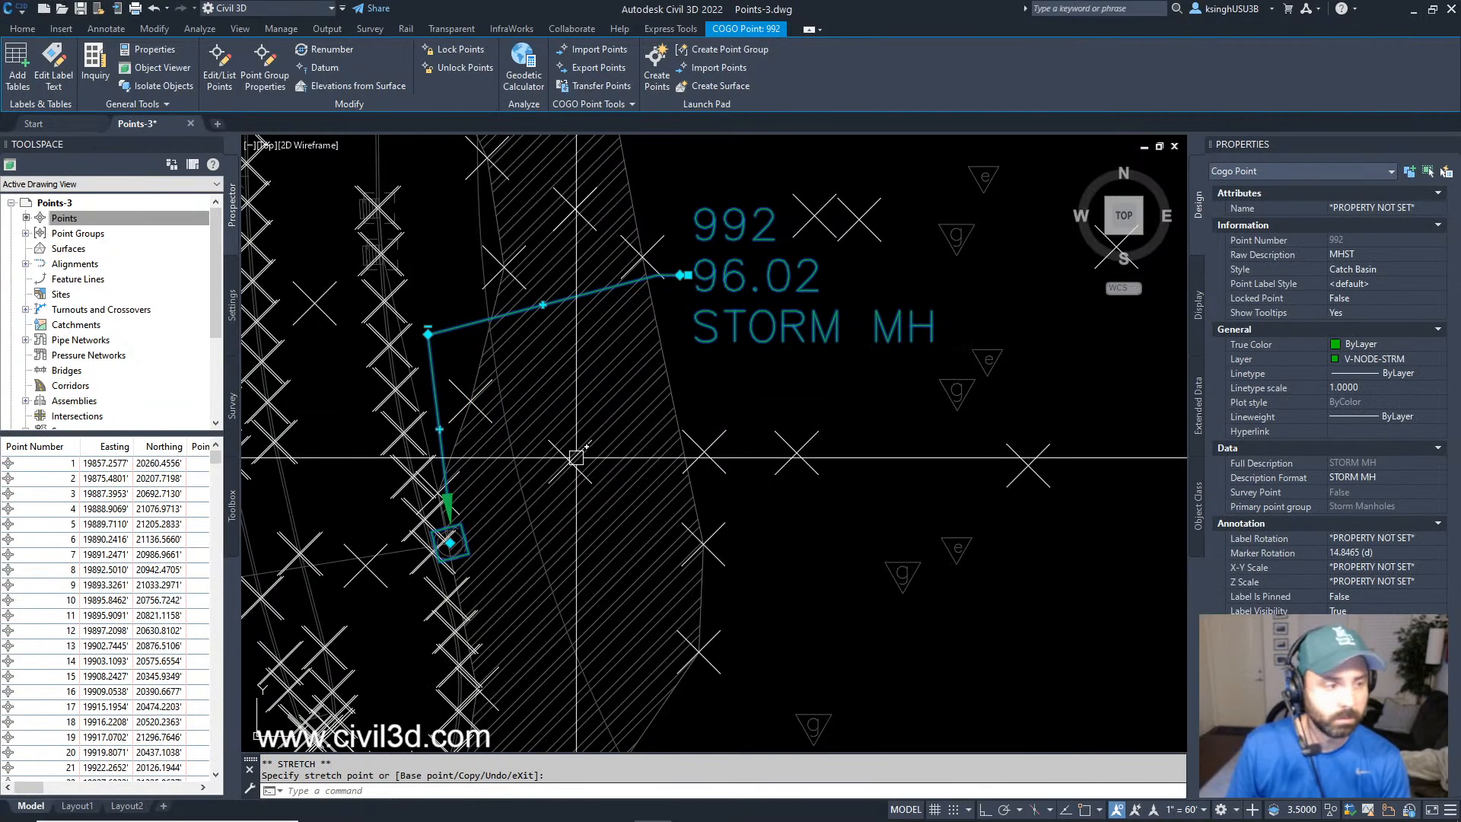
# Stretch the label end of point 992's leader northwest into the hatched area, then return it to the label.
pyautogui.click(688, 275)
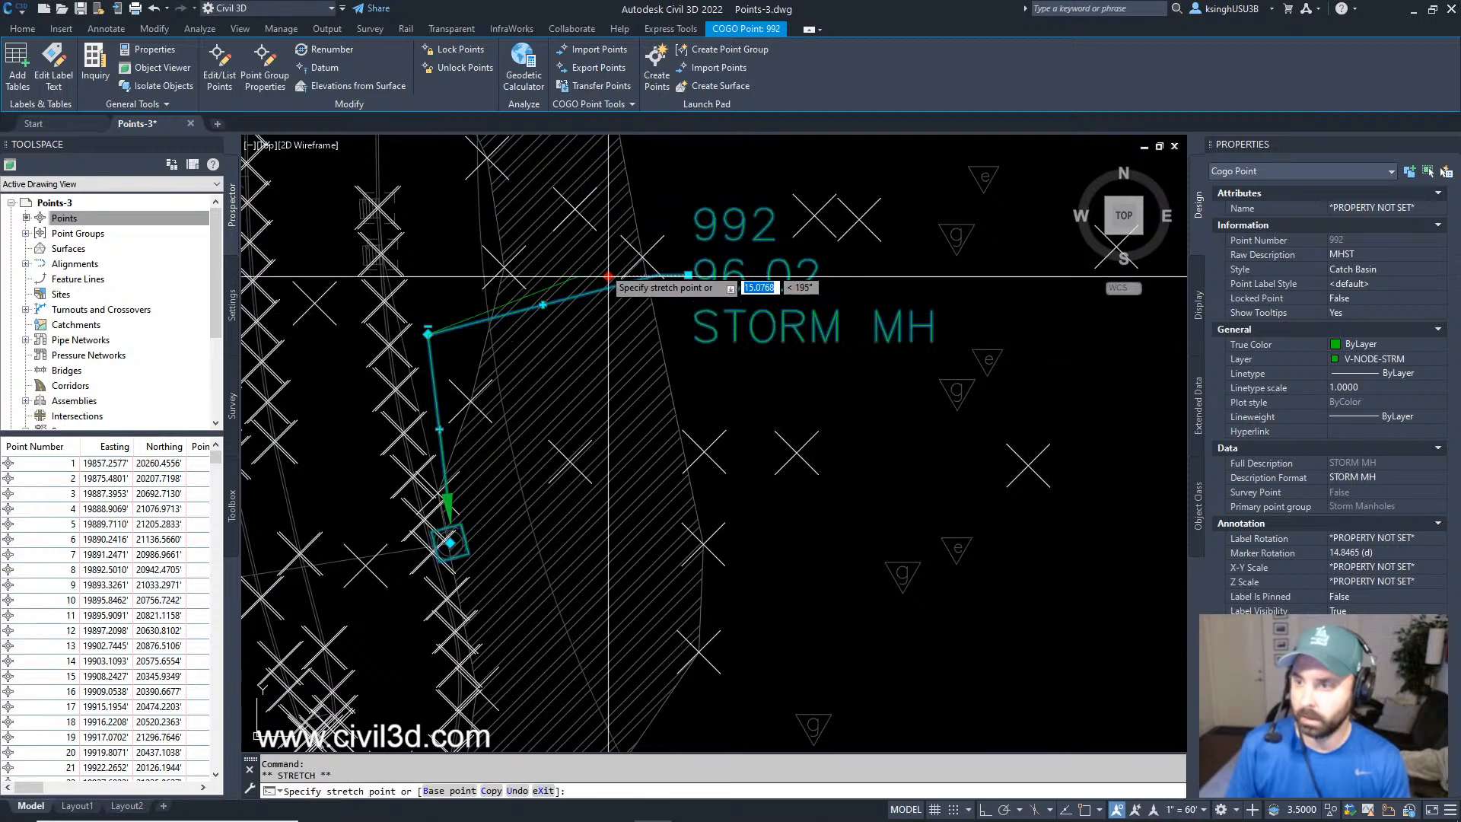
pyautogui.click(596, 207)
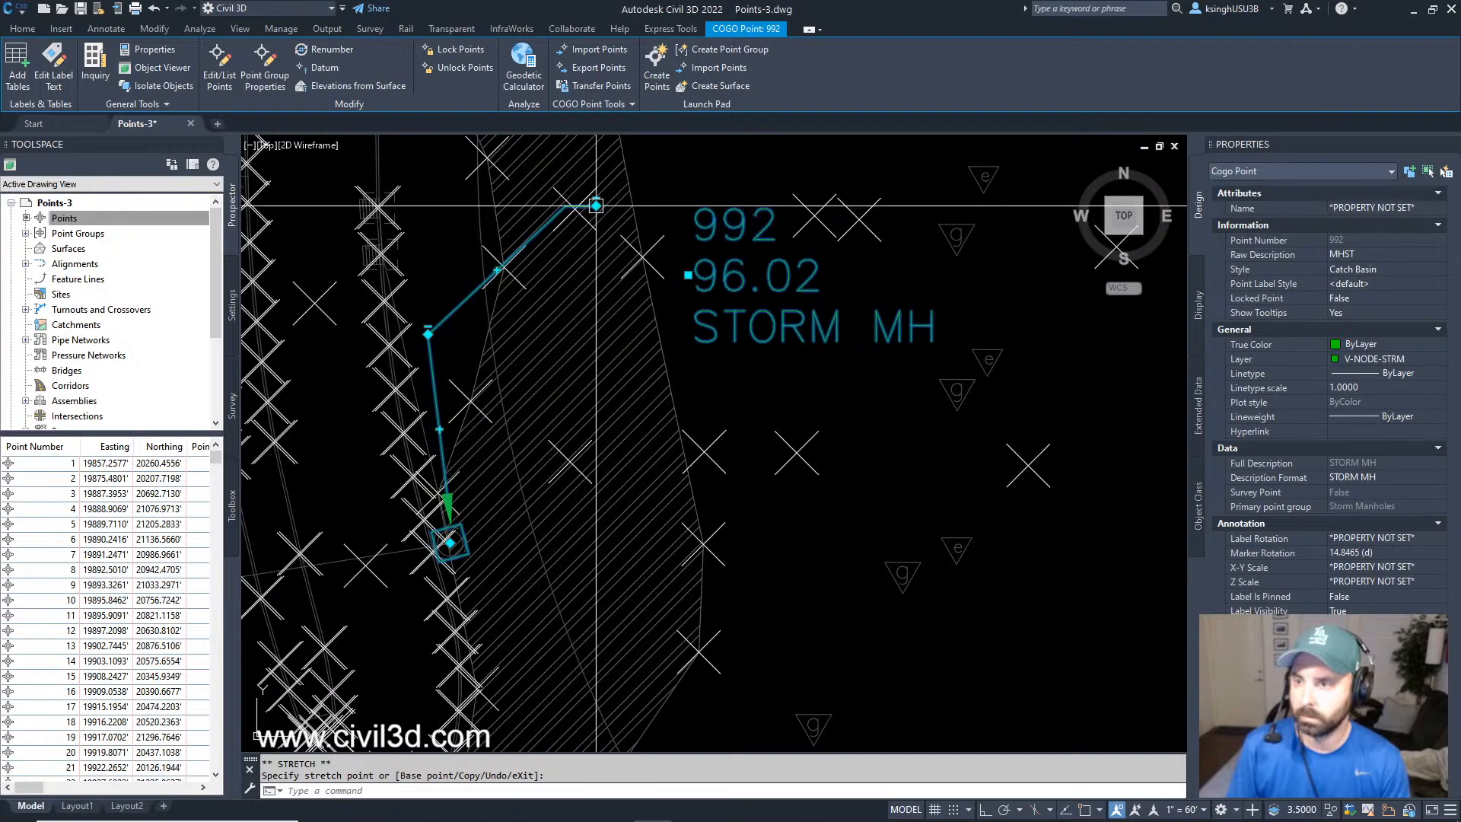
pyautogui.click(679, 268)
pyautogui.click(681, 275)
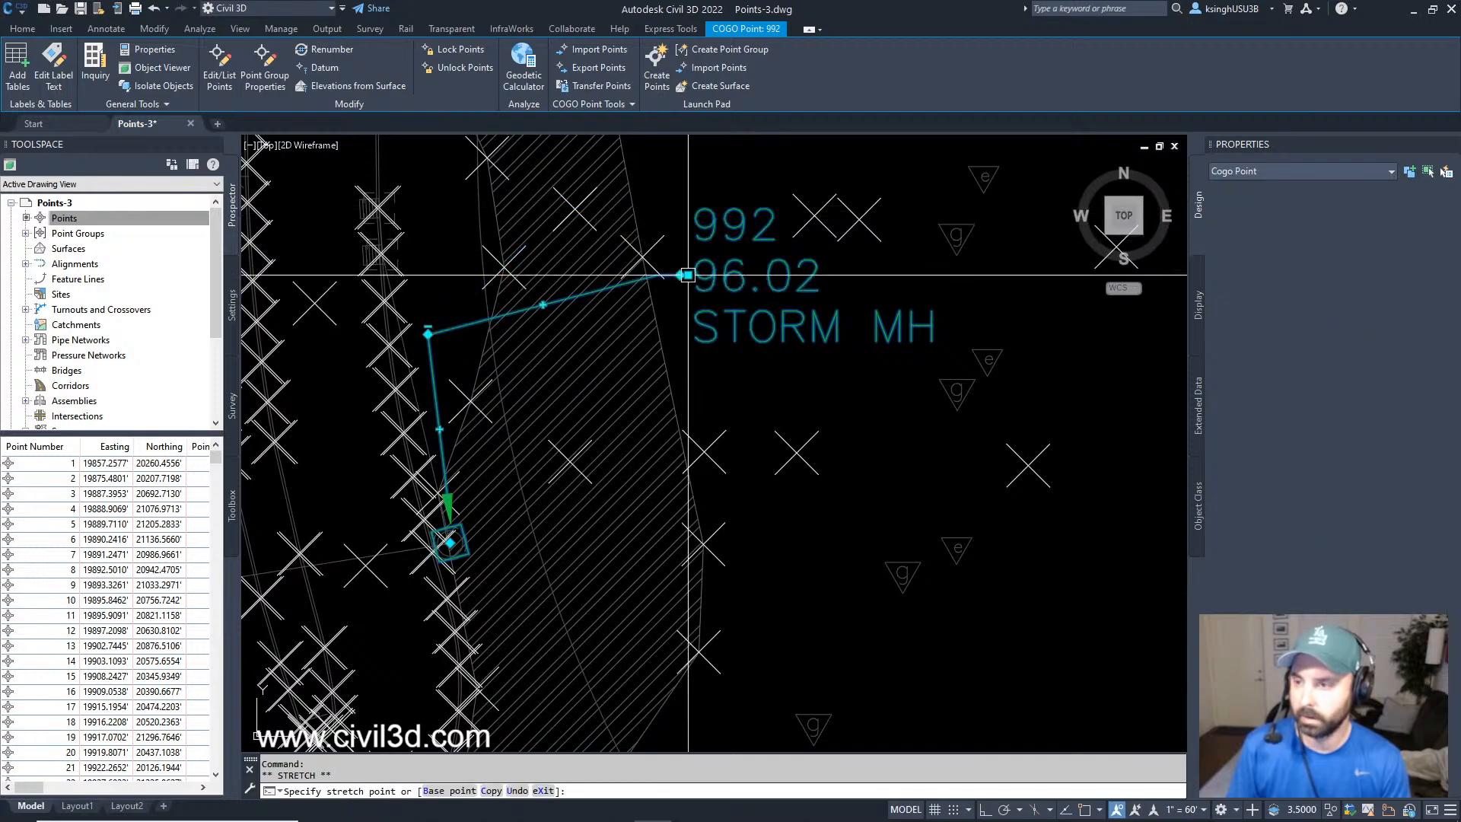
# Move point 992's whole label farther north, keeping it just east of the hatched area.
pyautogui.click(696, 275)
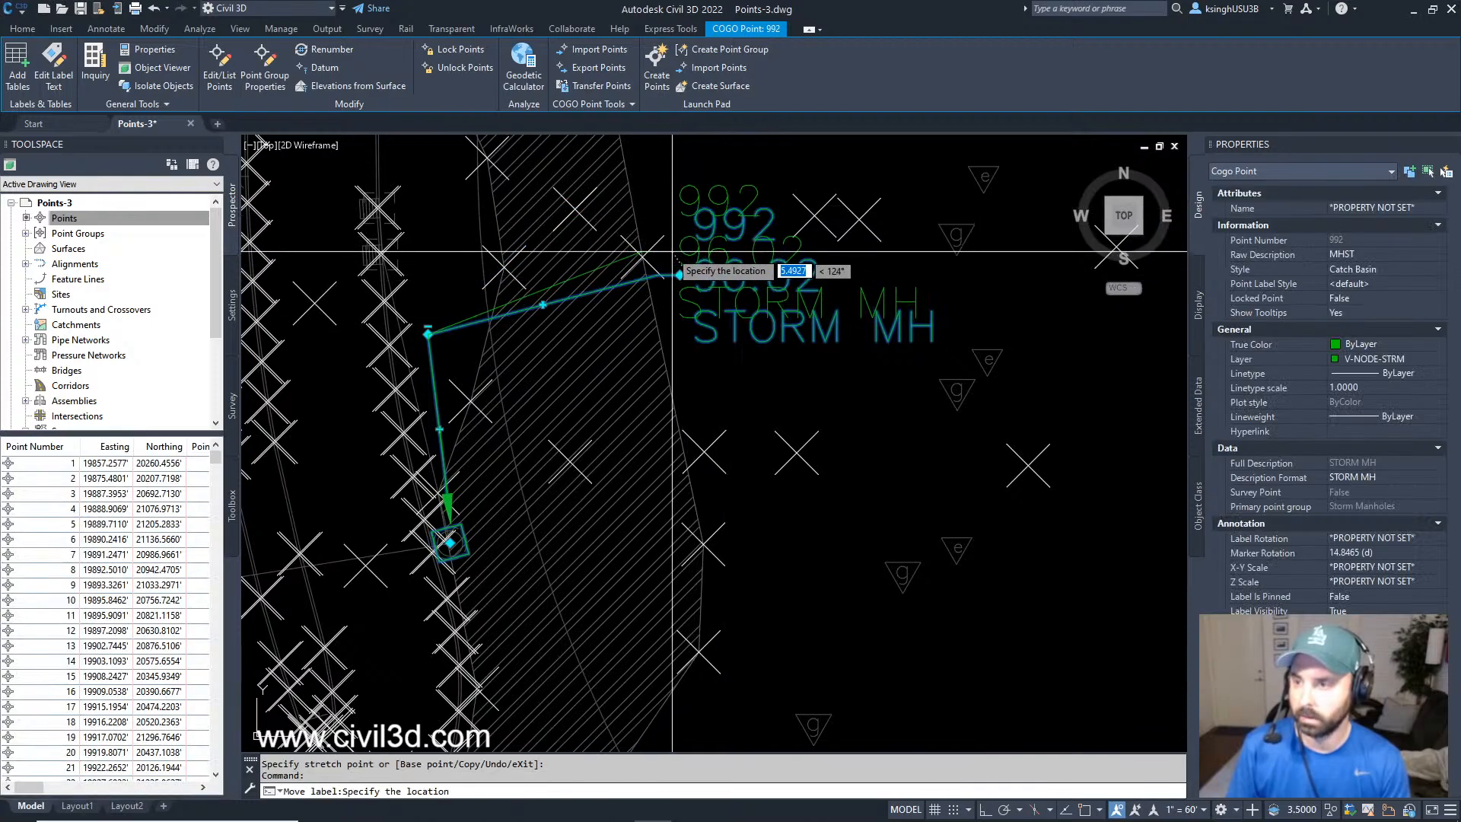
pyautogui.moveTo(663, 154); pyautogui.dragTo(659, 257, button='middle')
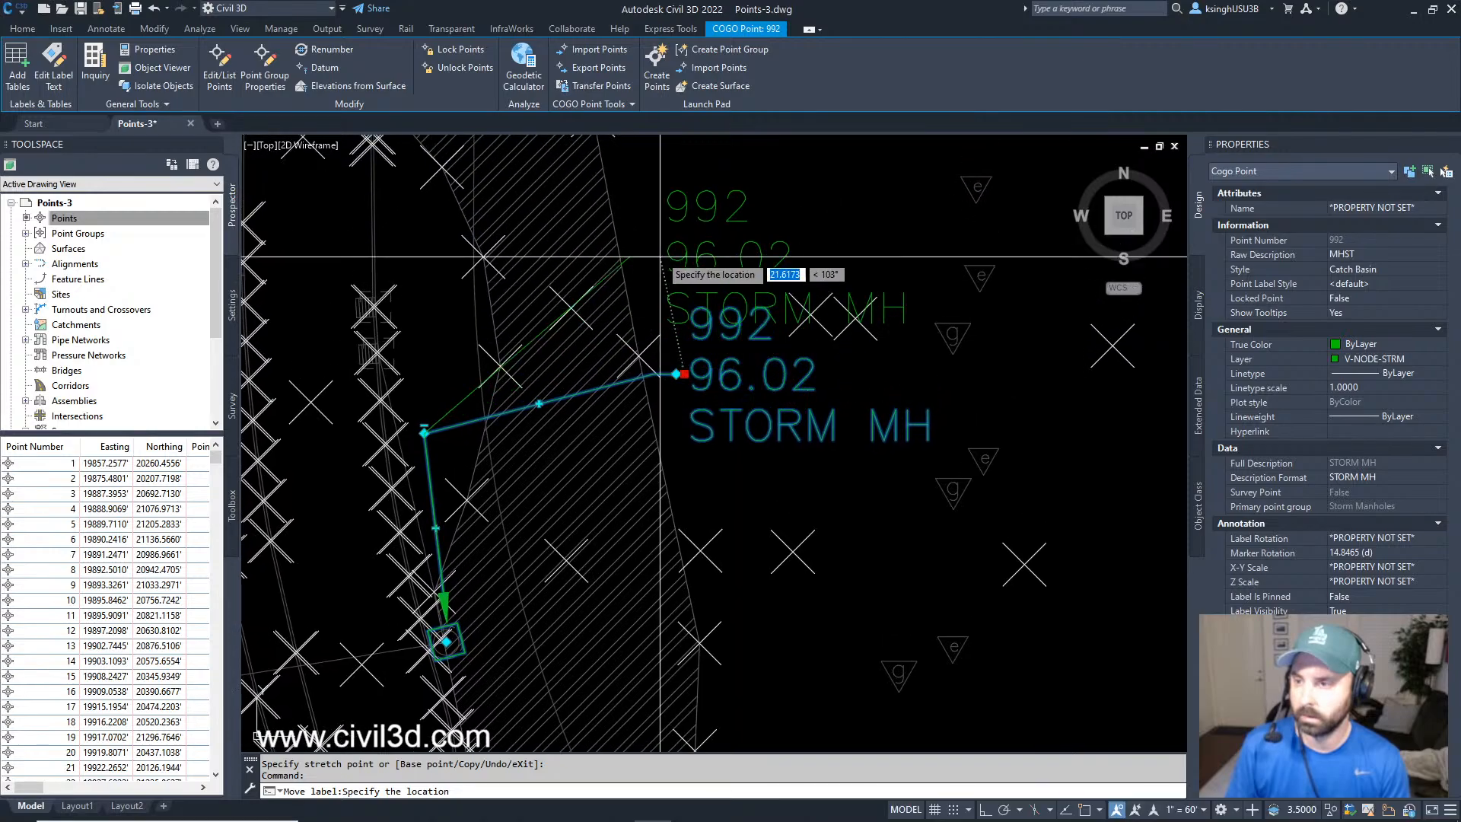
pyautogui.click(674, 201)
# Add two vertices to point 992's leader, one inside the hatched area and one west of the label, and move the existing vertex north between them.
pyautogui.click(436, 528)
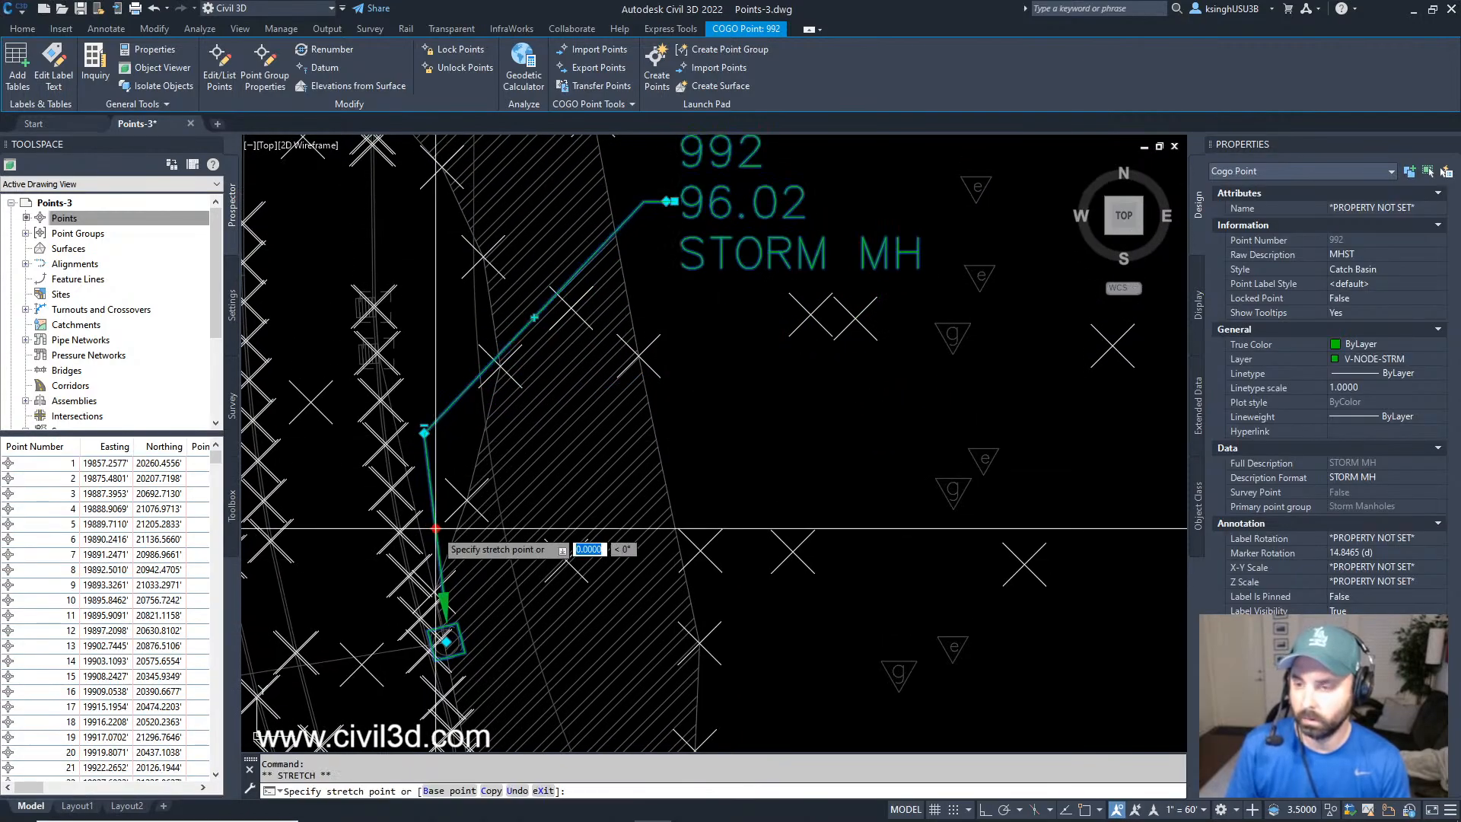
pyautogui.click(605, 472)
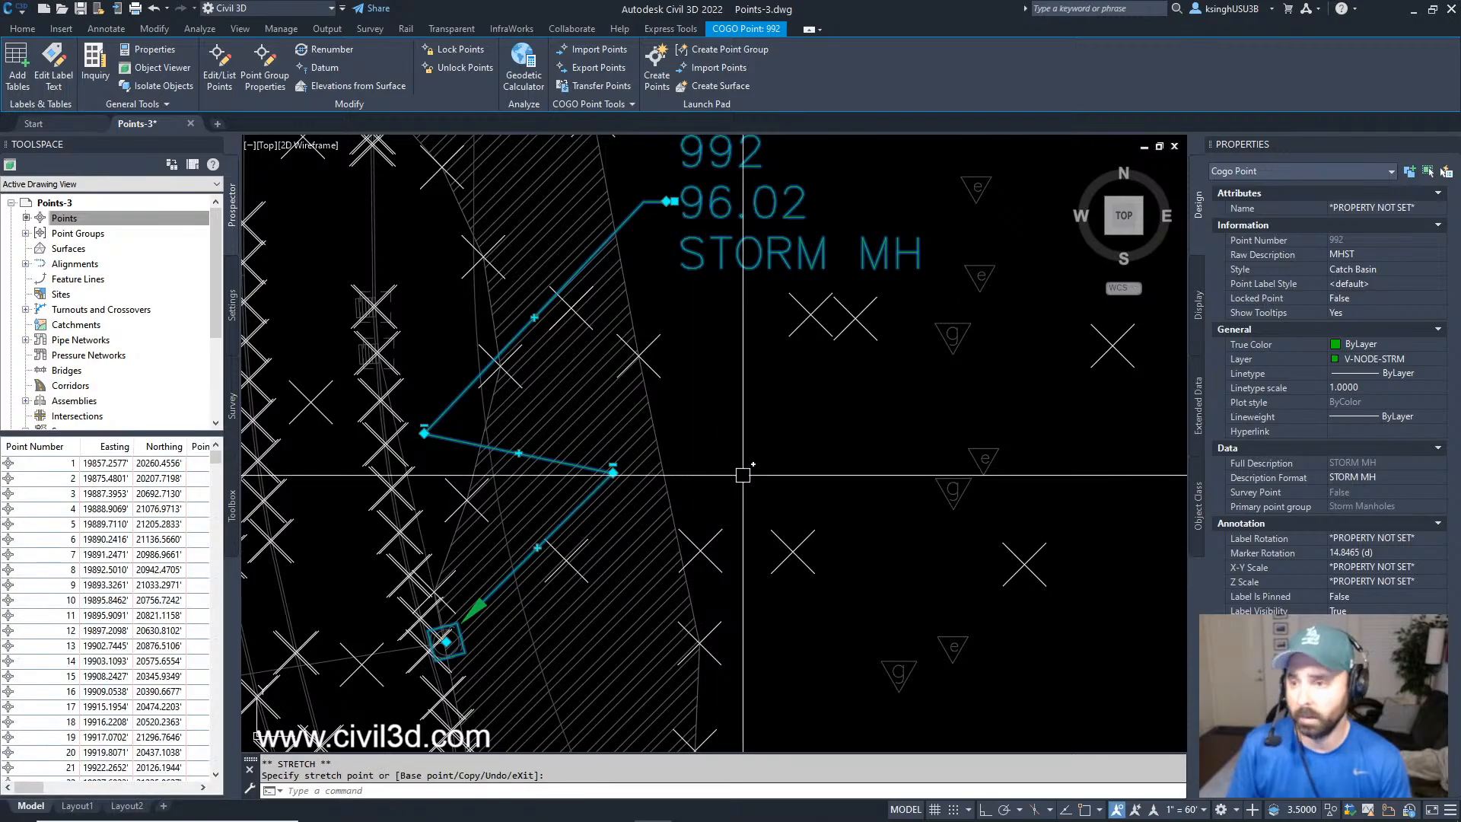
pyautogui.moveTo(449, 451); pyautogui.dragTo(447, 496, button='middle')
pyautogui.click(422, 480)
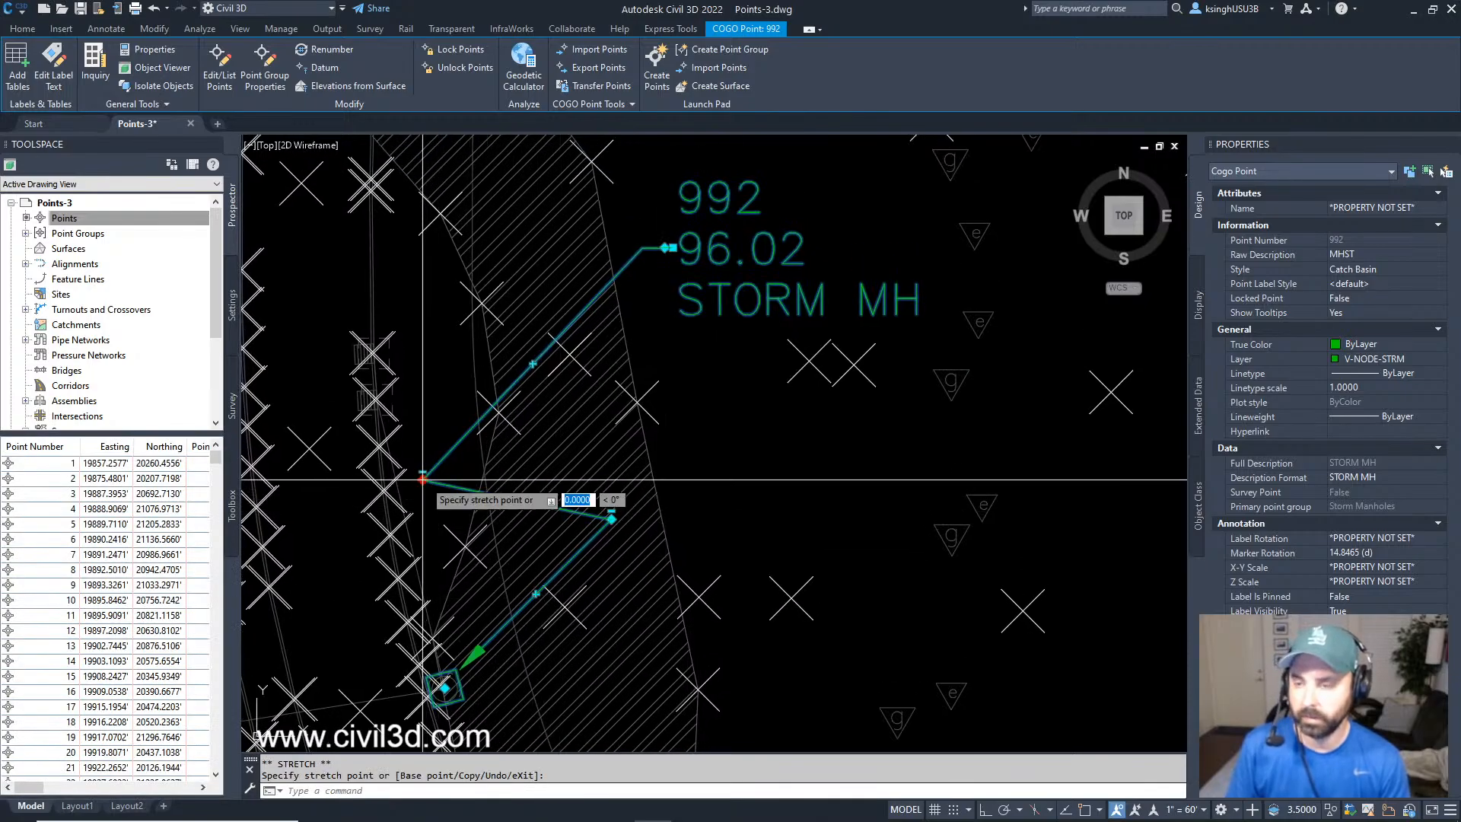
pyautogui.click(420, 392)
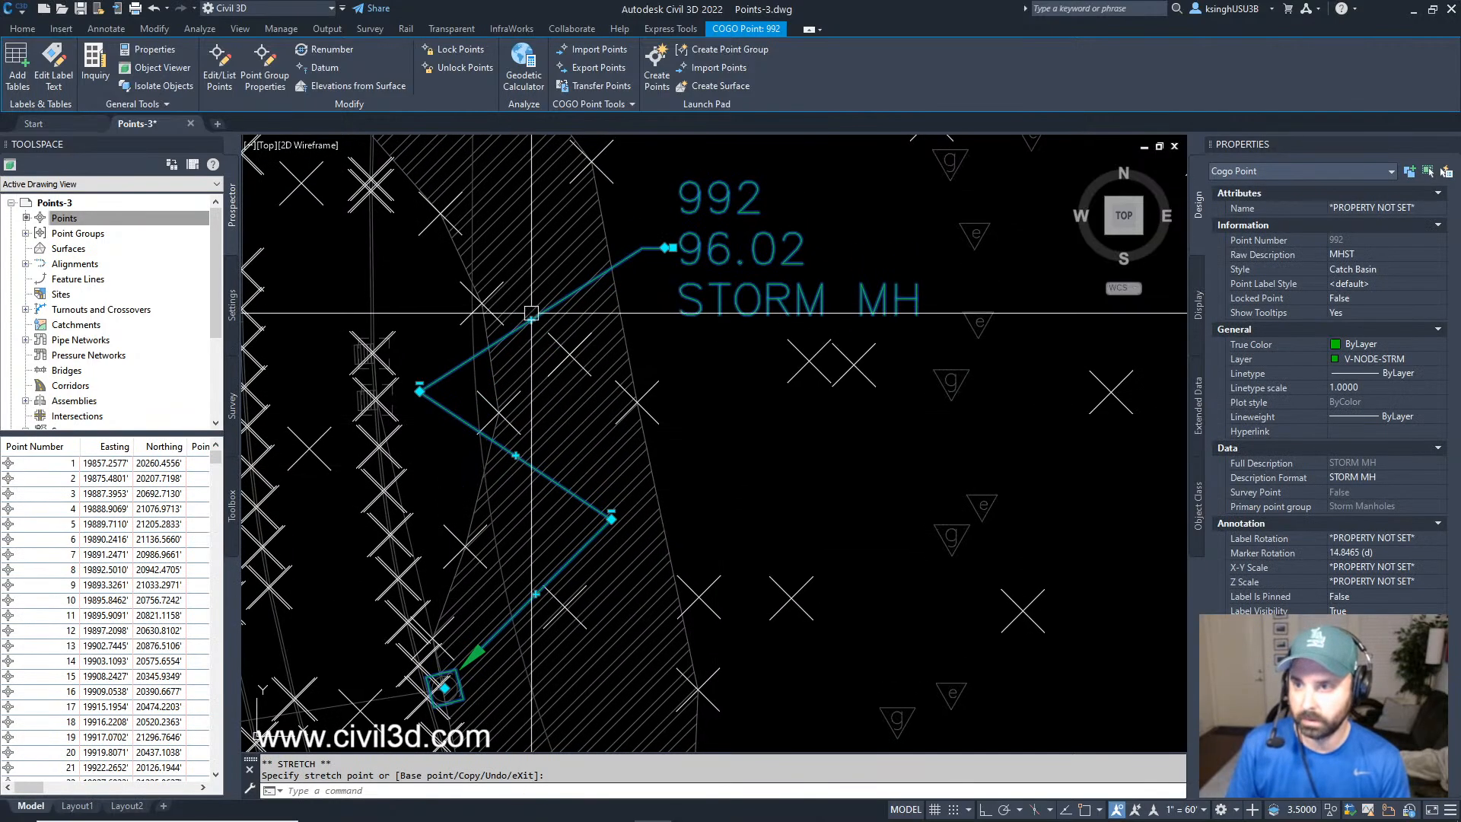
pyautogui.click(482, 207)
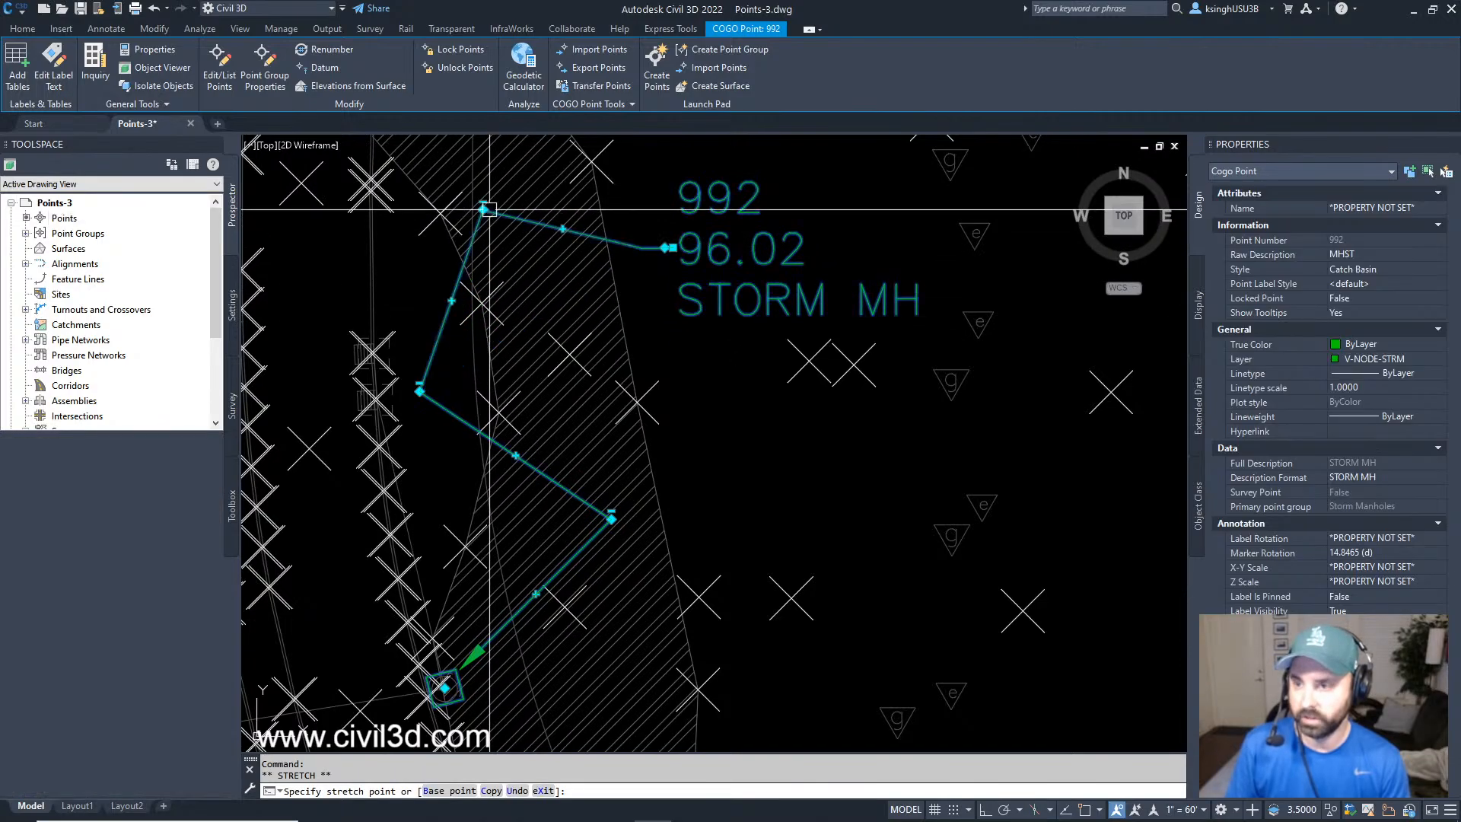
# Delete all three vertices from point 992's leader so it runs straight from the label to the marker.
pyautogui.click(611, 519)
pyautogui.click(531, 528)
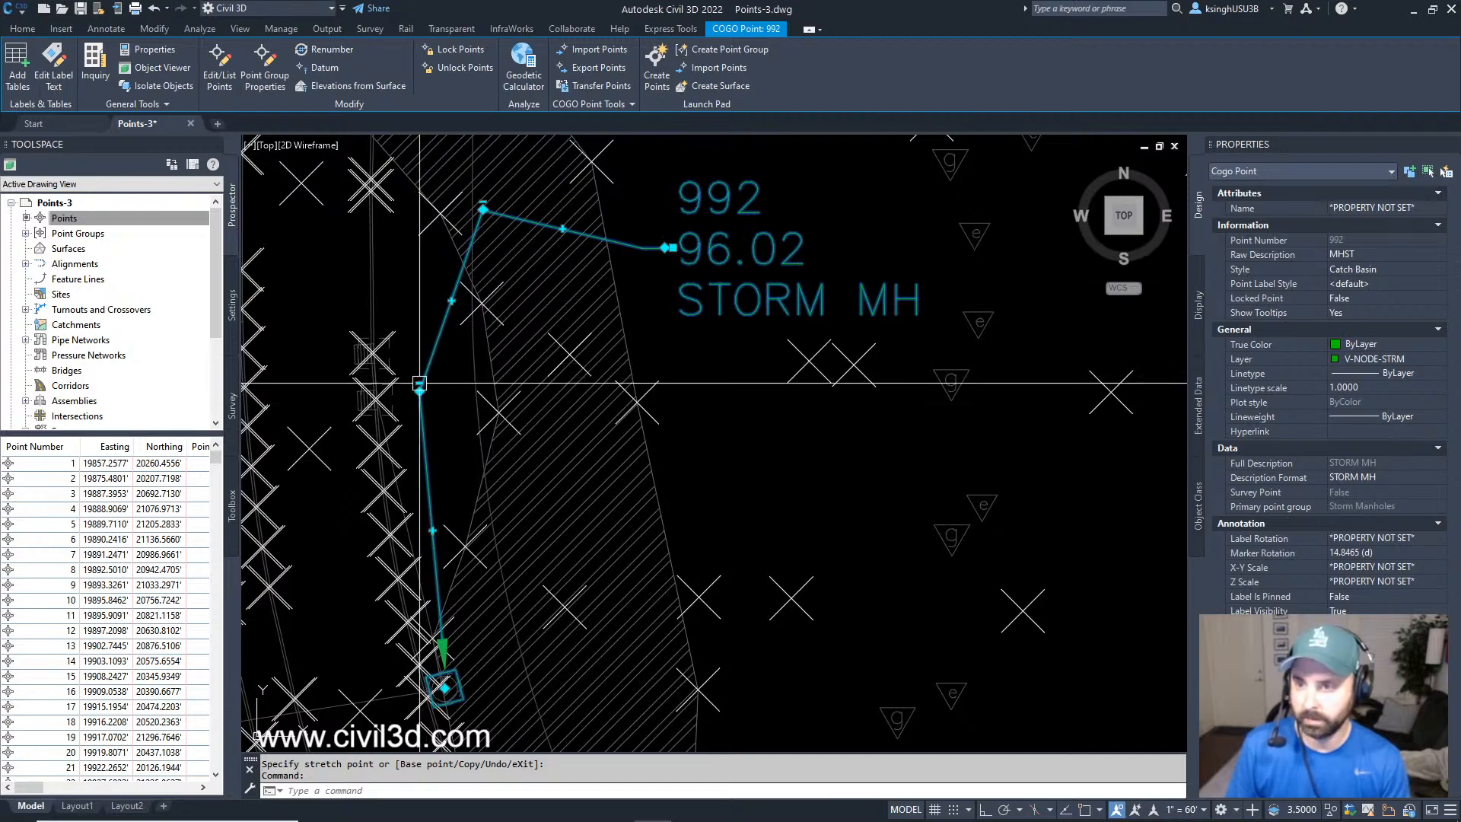
pyautogui.click(502, 216)
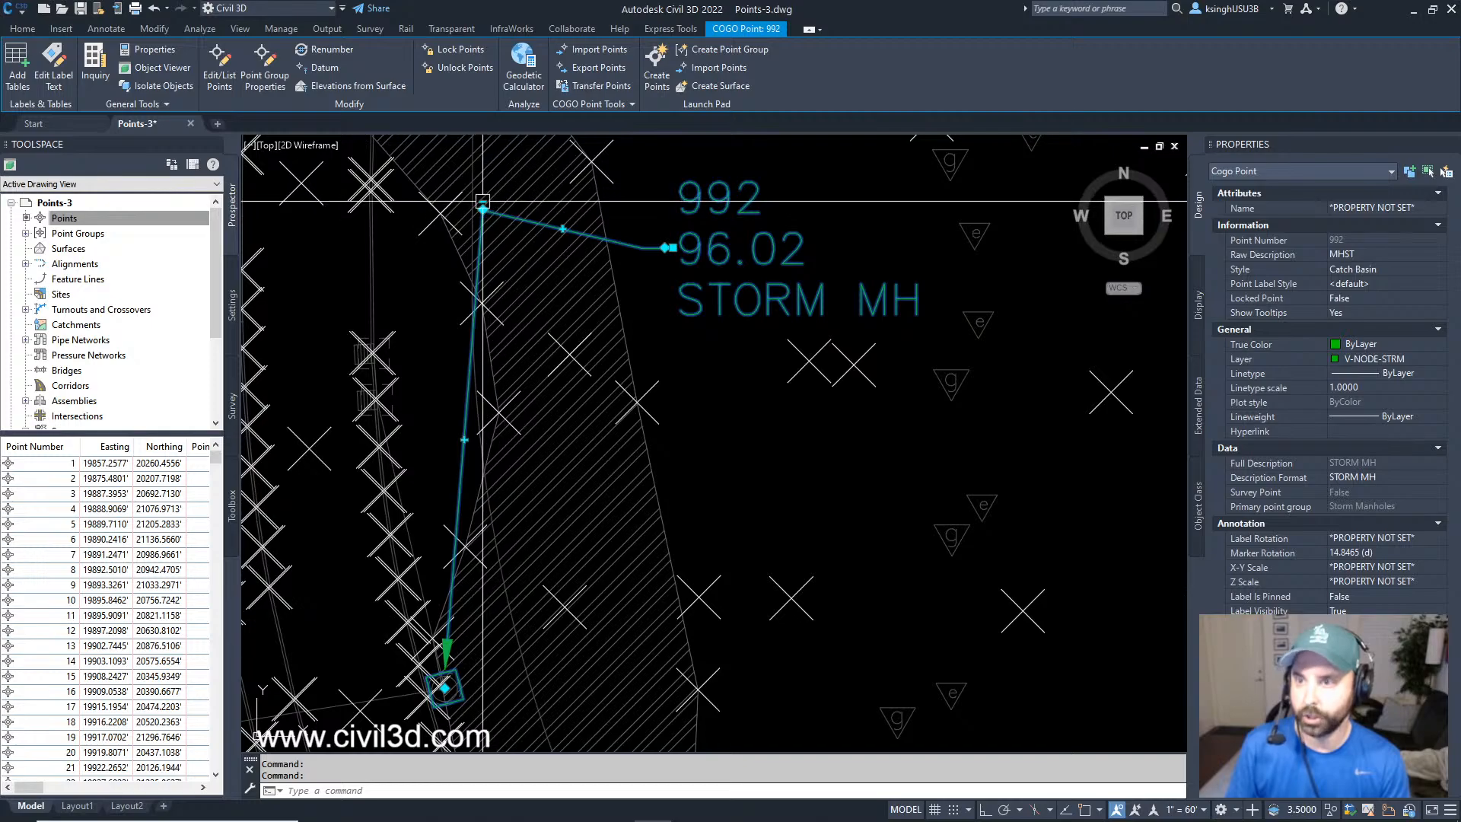
pyautogui.moveTo(484, 207)
pyautogui.click(533, 221)
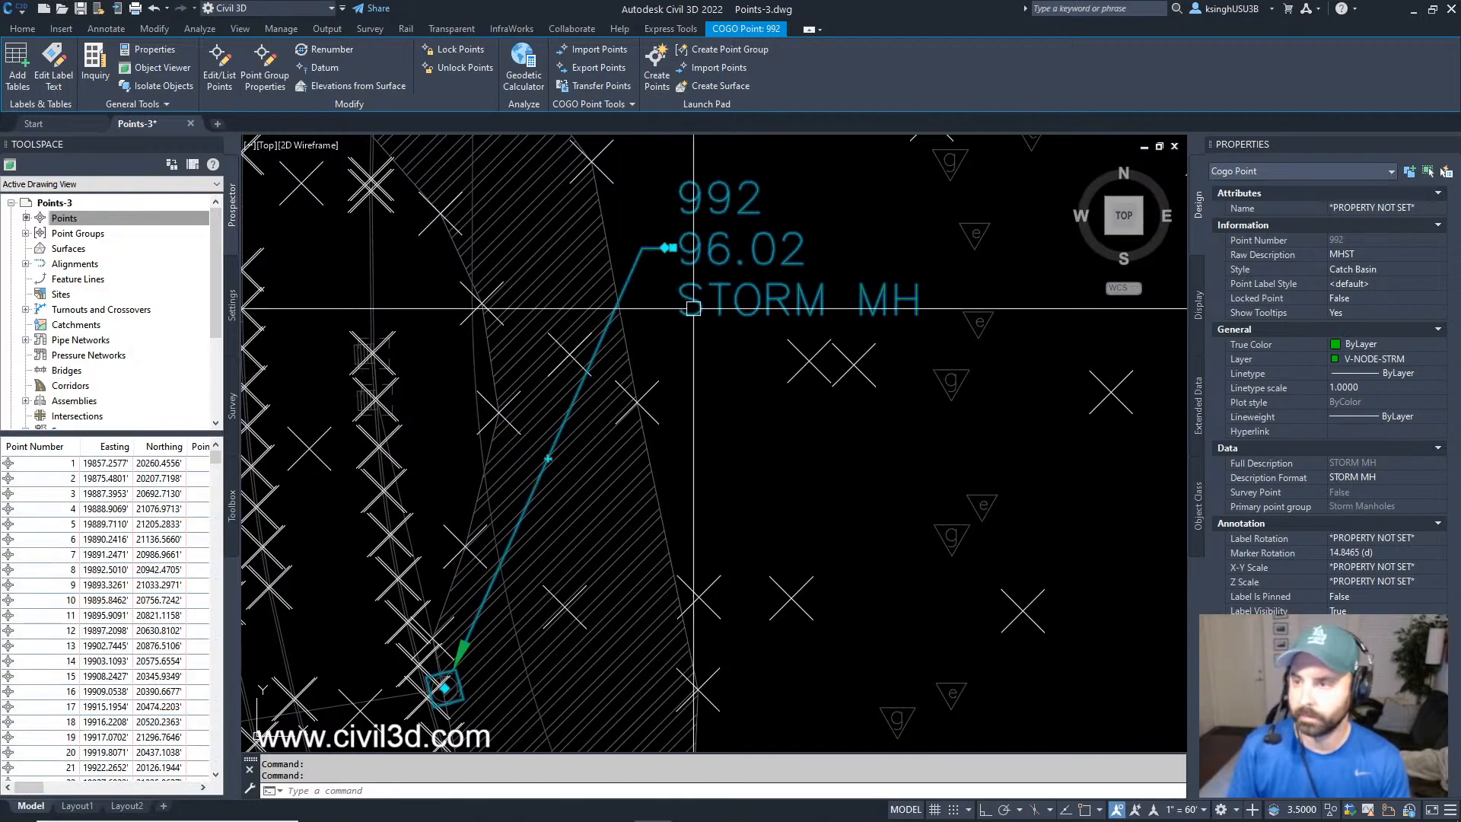
# Move point 992's whole label back south, just east of the hatched area and northeast of the marker.
pyautogui.moveTo(697, 567); pyautogui.dragTo(724, 533, button='middle')
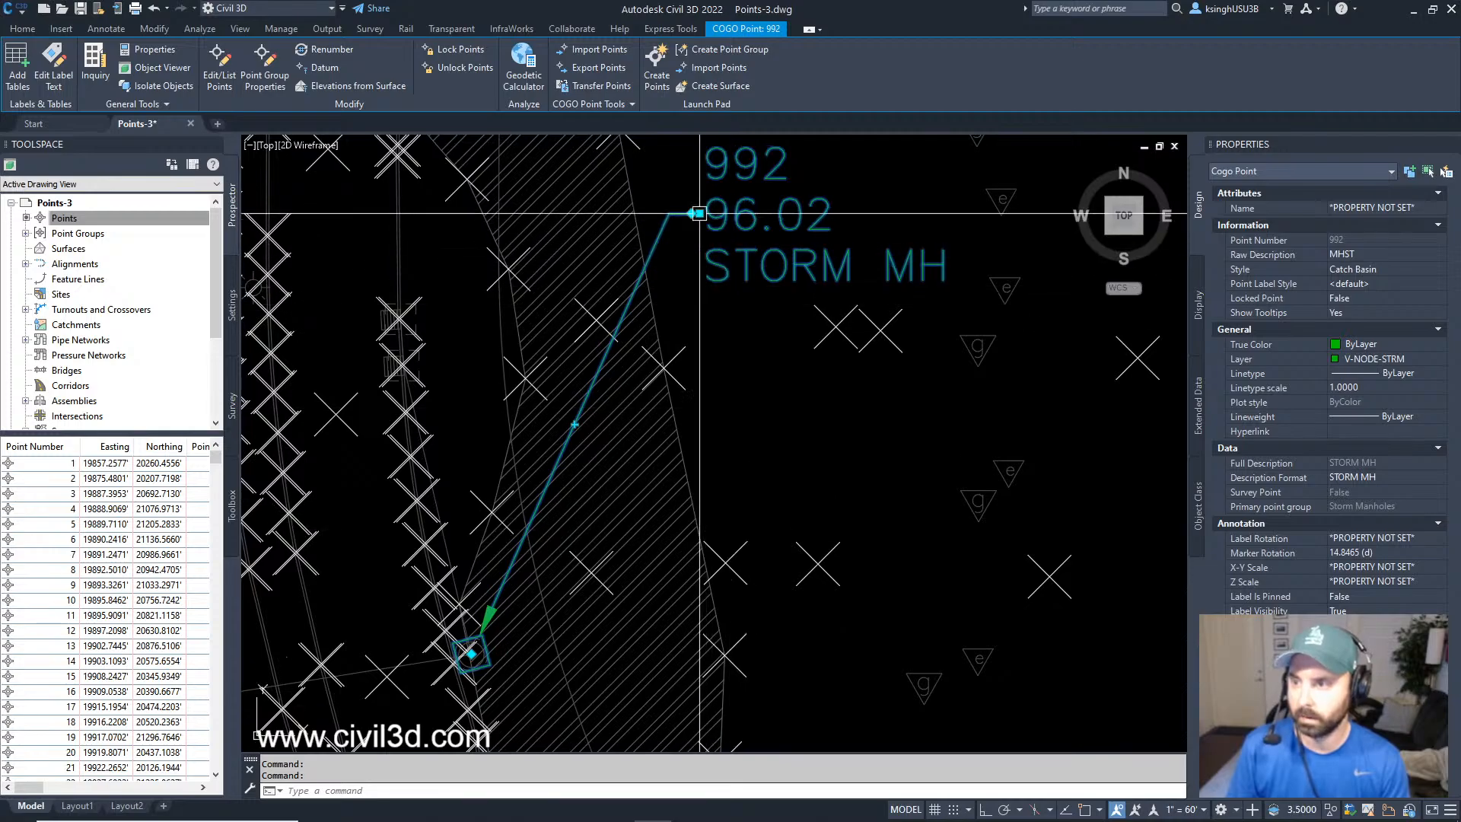
pyautogui.click(700, 213)
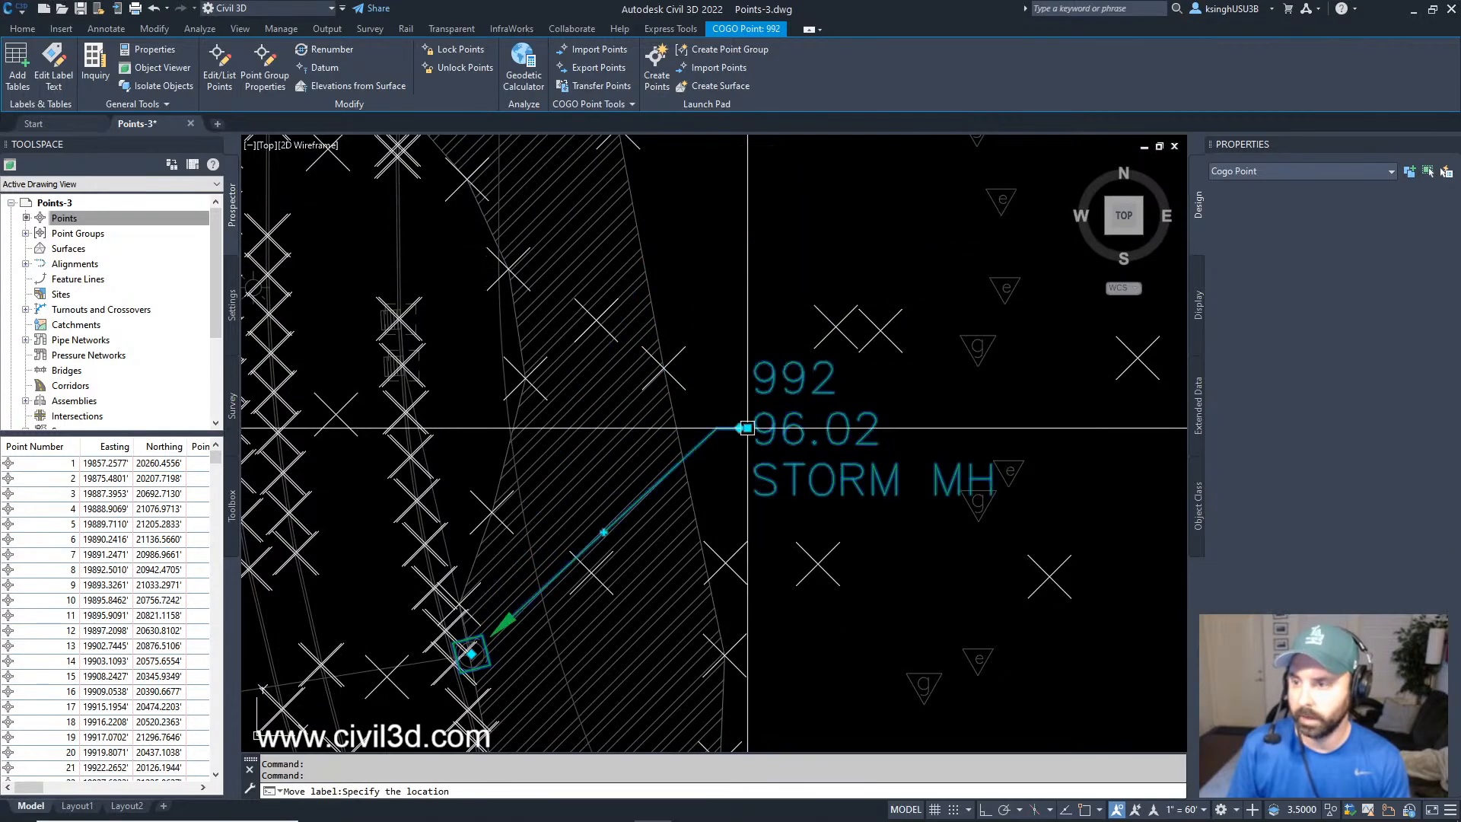
pyautogui.click(747, 429)
# Attach the label end of point 992's leader to the point number line, then reattach it to the STORM MH line.
pyautogui.click(748, 428)
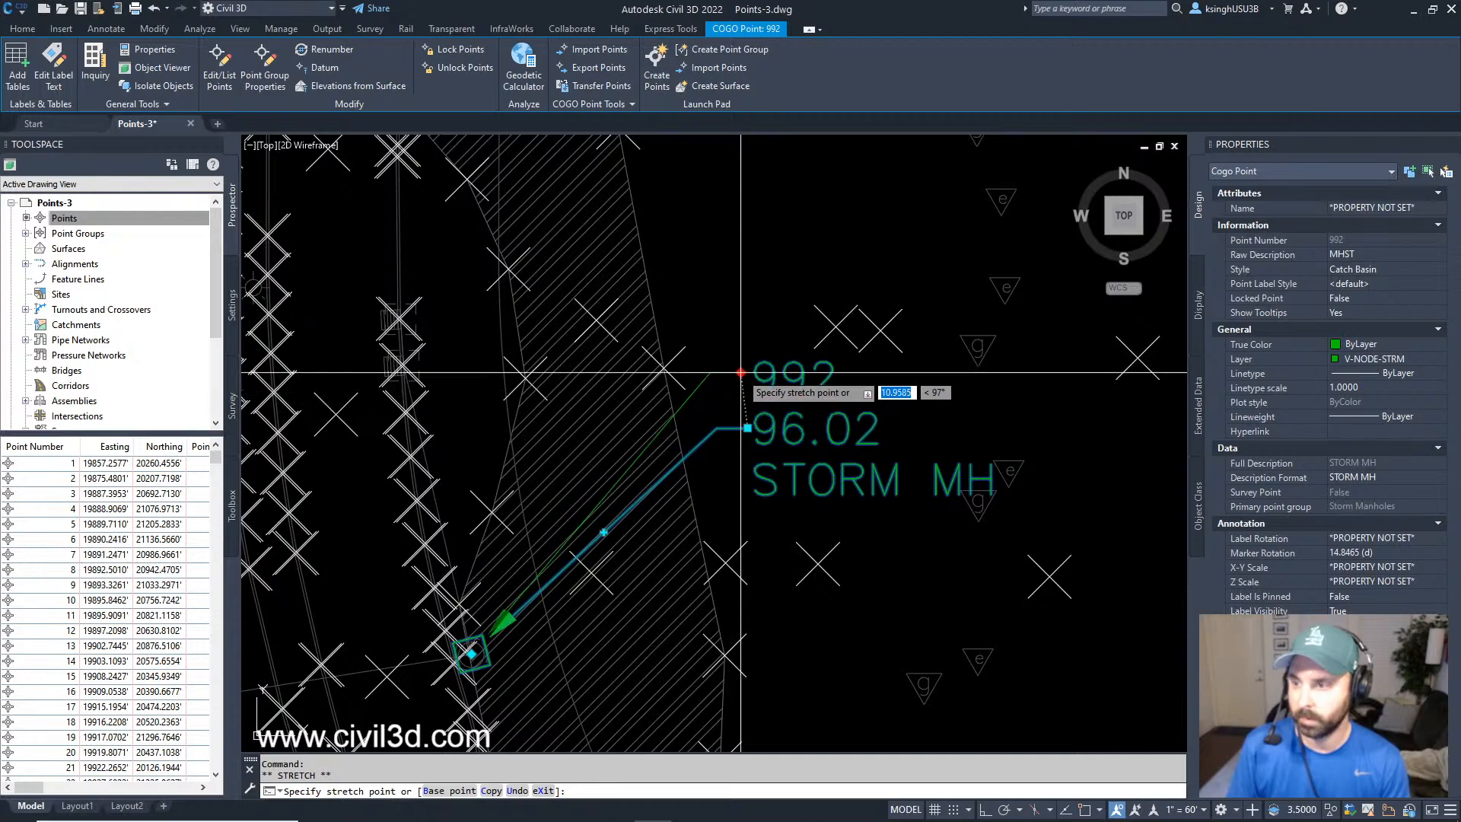
pyautogui.click(740, 373)
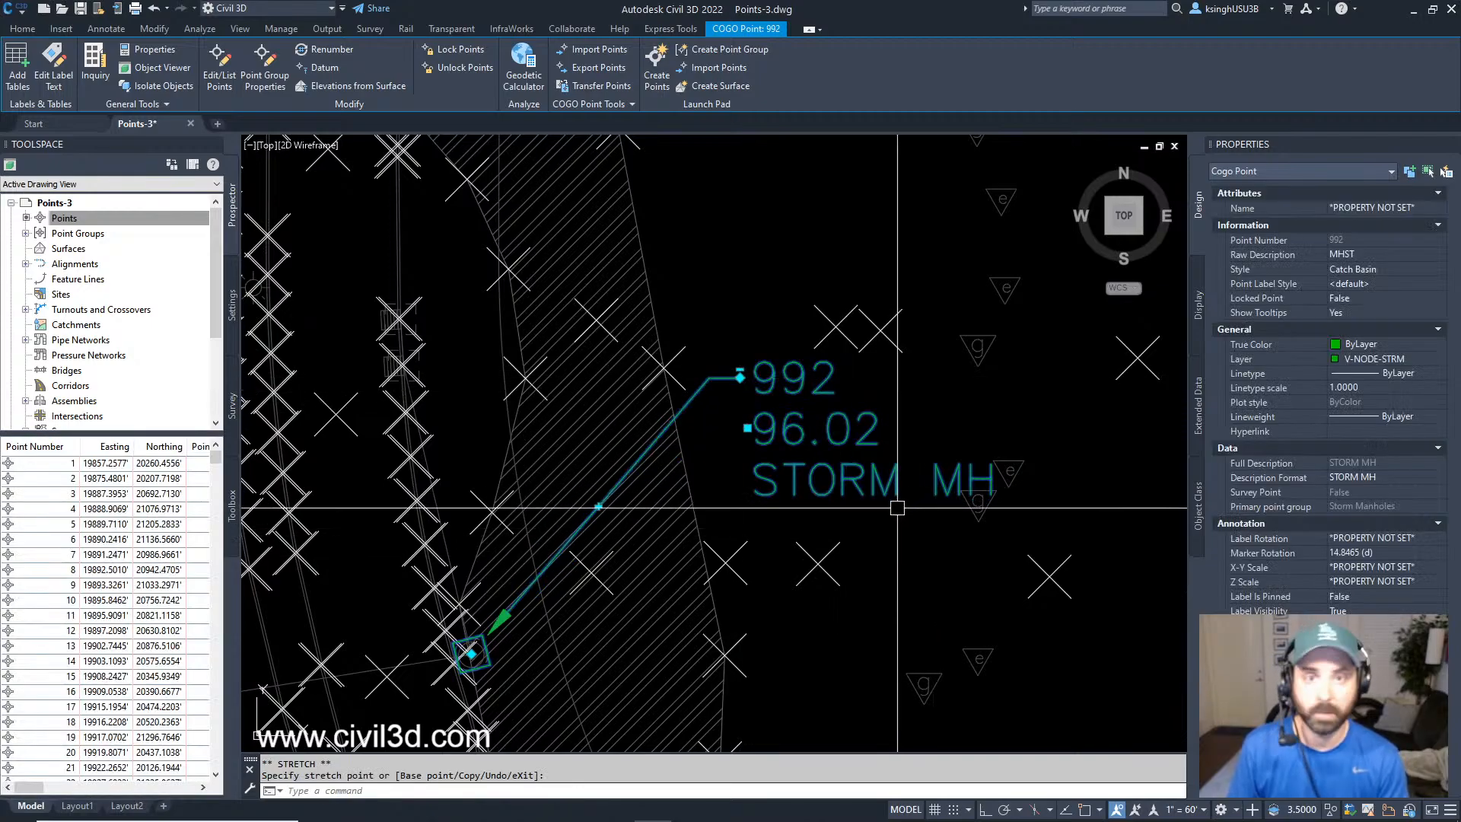
pyautogui.moveTo(895, 511); pyautogui.dragTo(877, 458, button='middle')
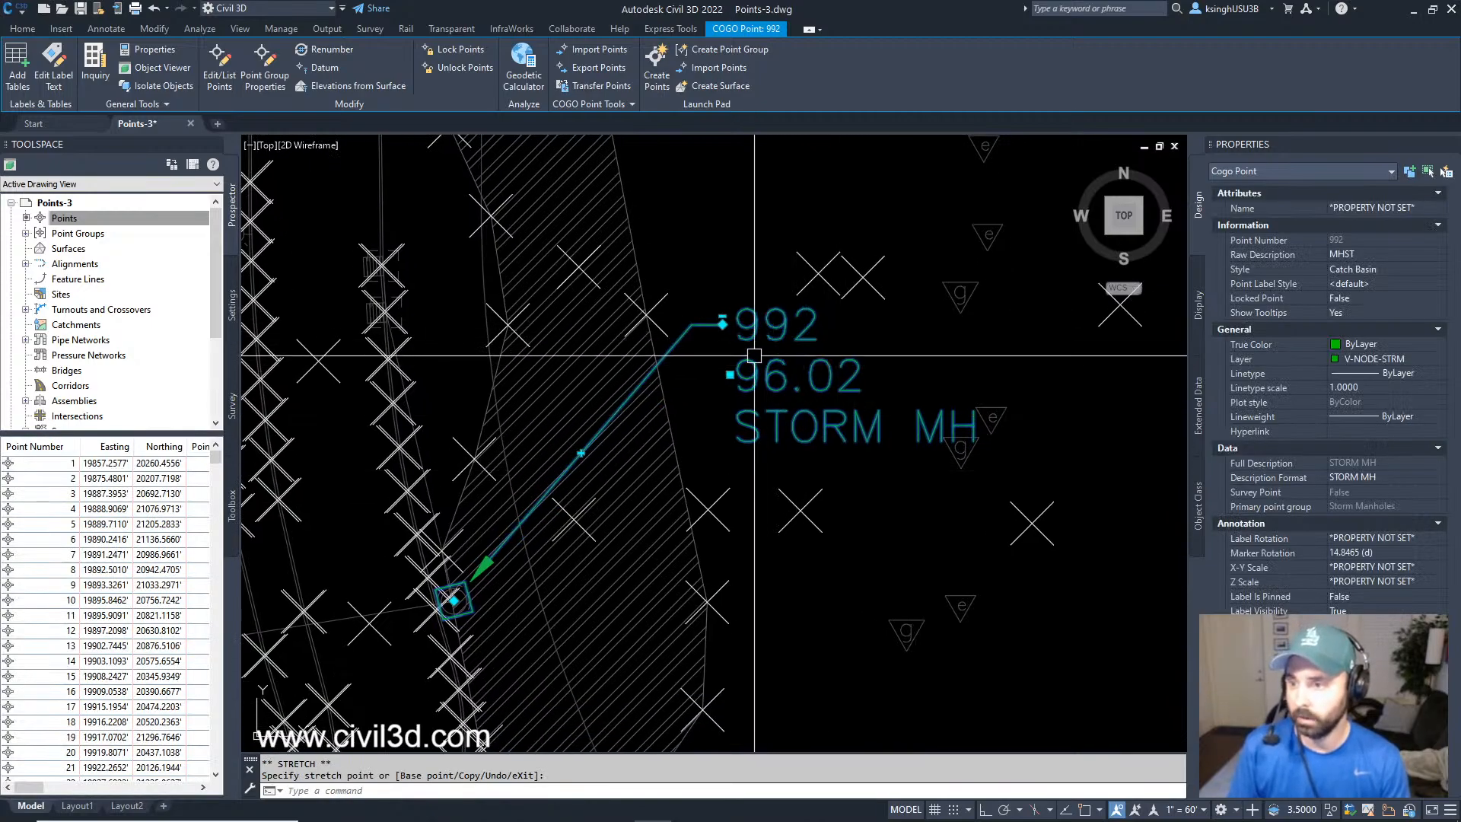
pyautogui.click(723, 322)
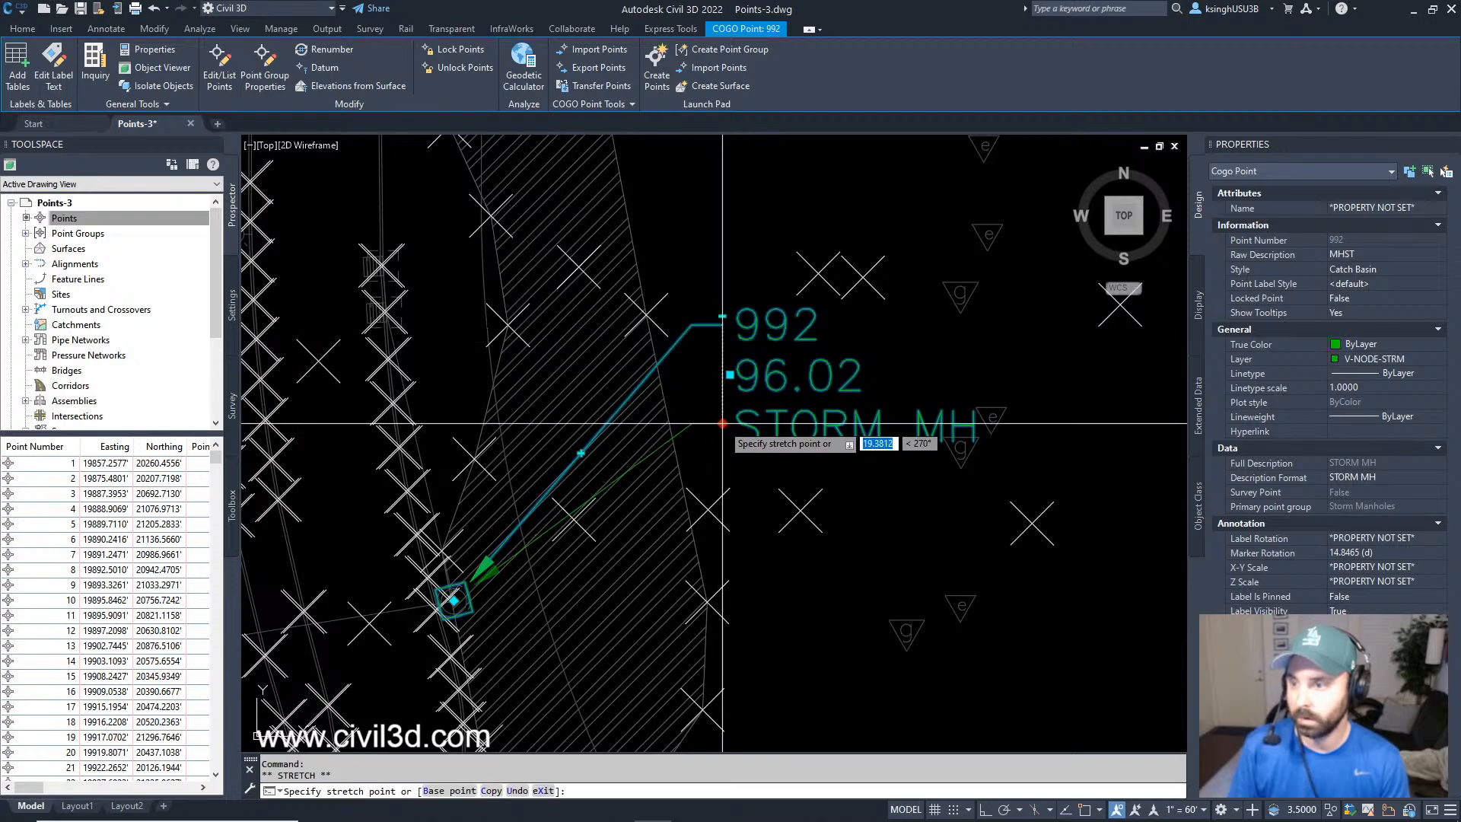
pyautogui.click(723, 424)
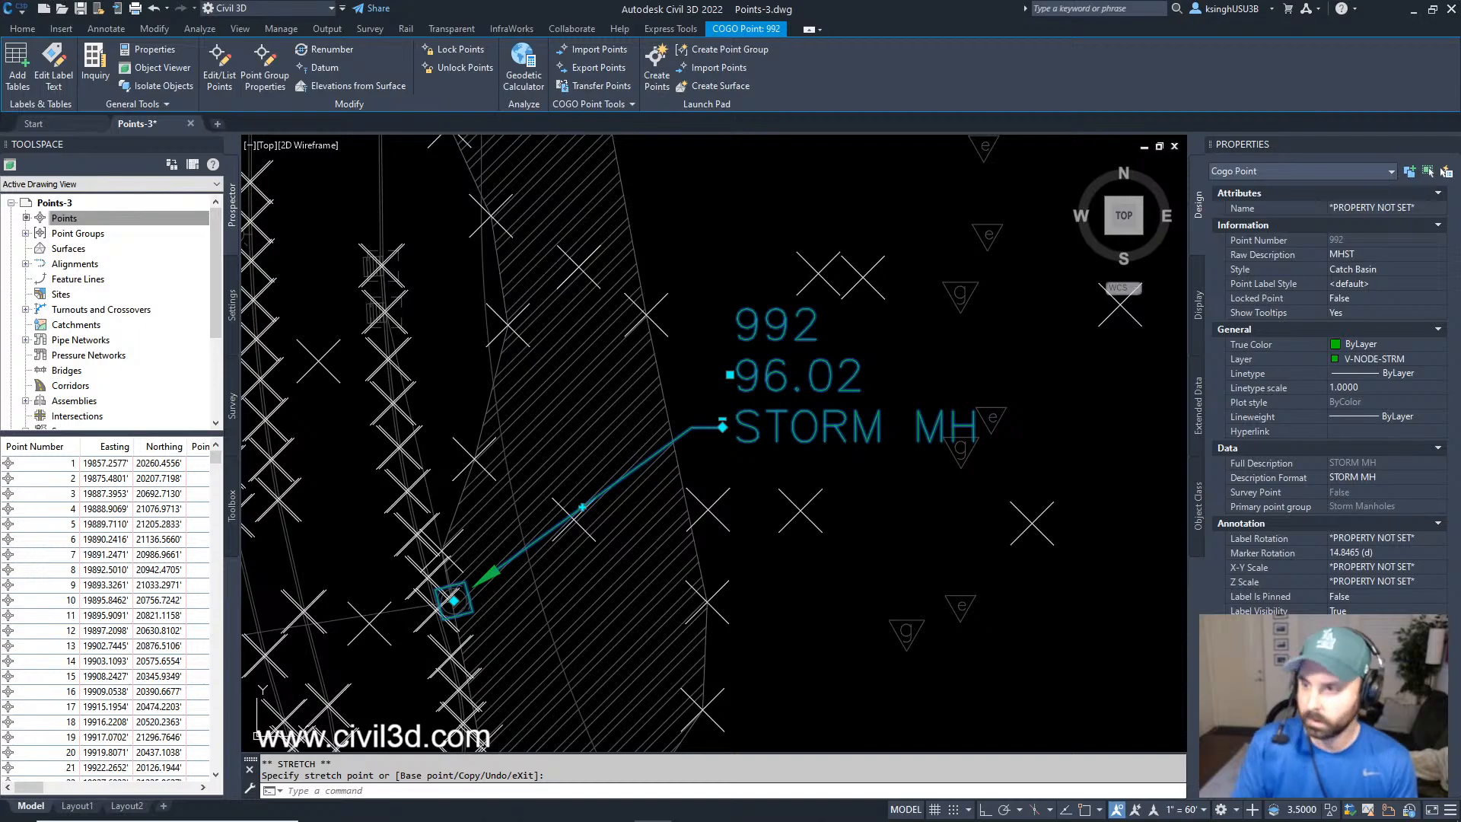
# Move point 992 a short distance west of the manhole symbol, clear the selection and undo the move.
pyautogui.scroll(8, 463, 598)
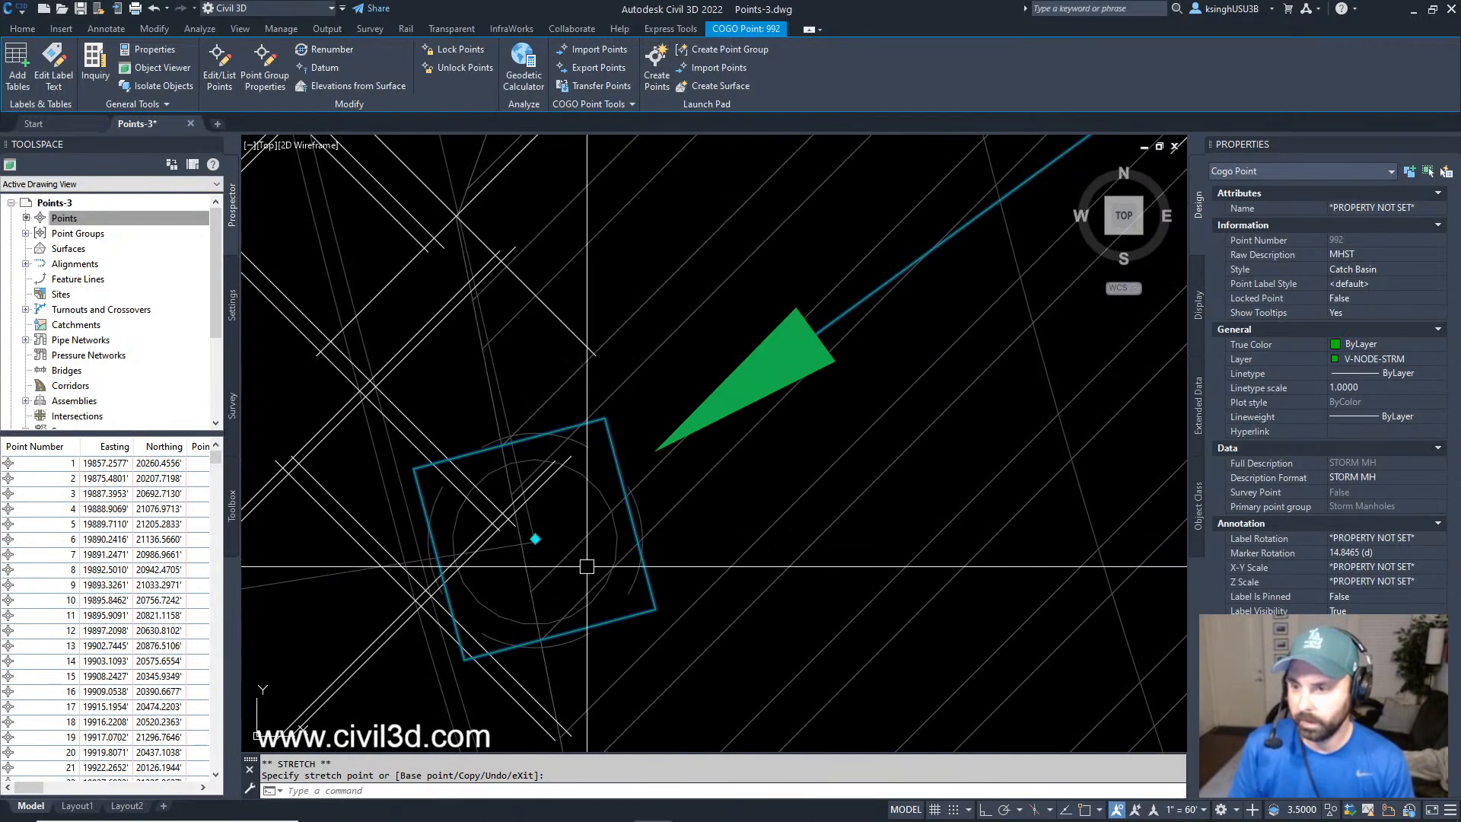
pyautogui.click(535, 539)
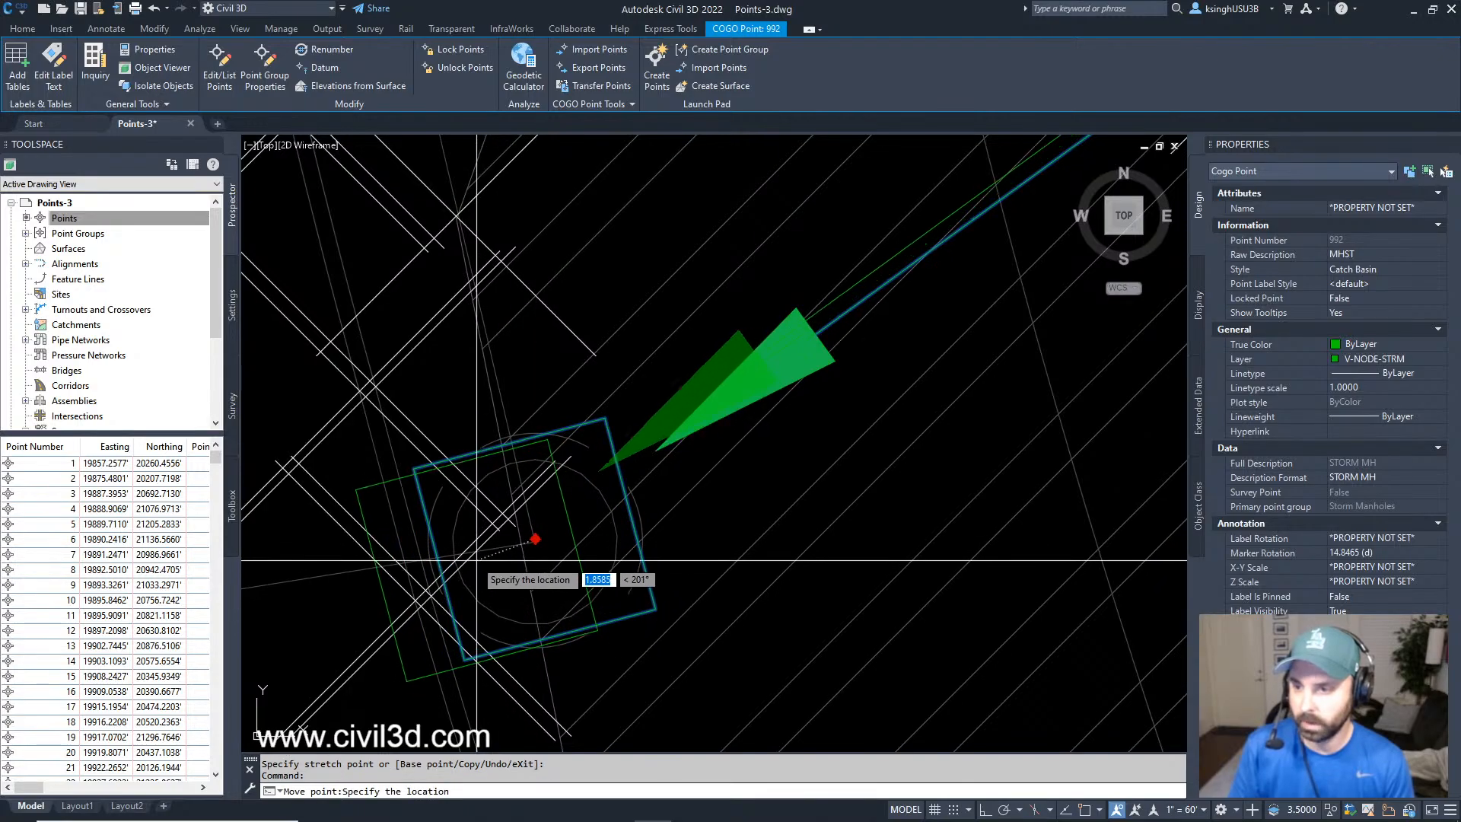
pyautogui.moveTo(478, 564); pyautogui.dragTo(514, 547, button='middle')
pyautogui.scroll(-3, 514, 547)
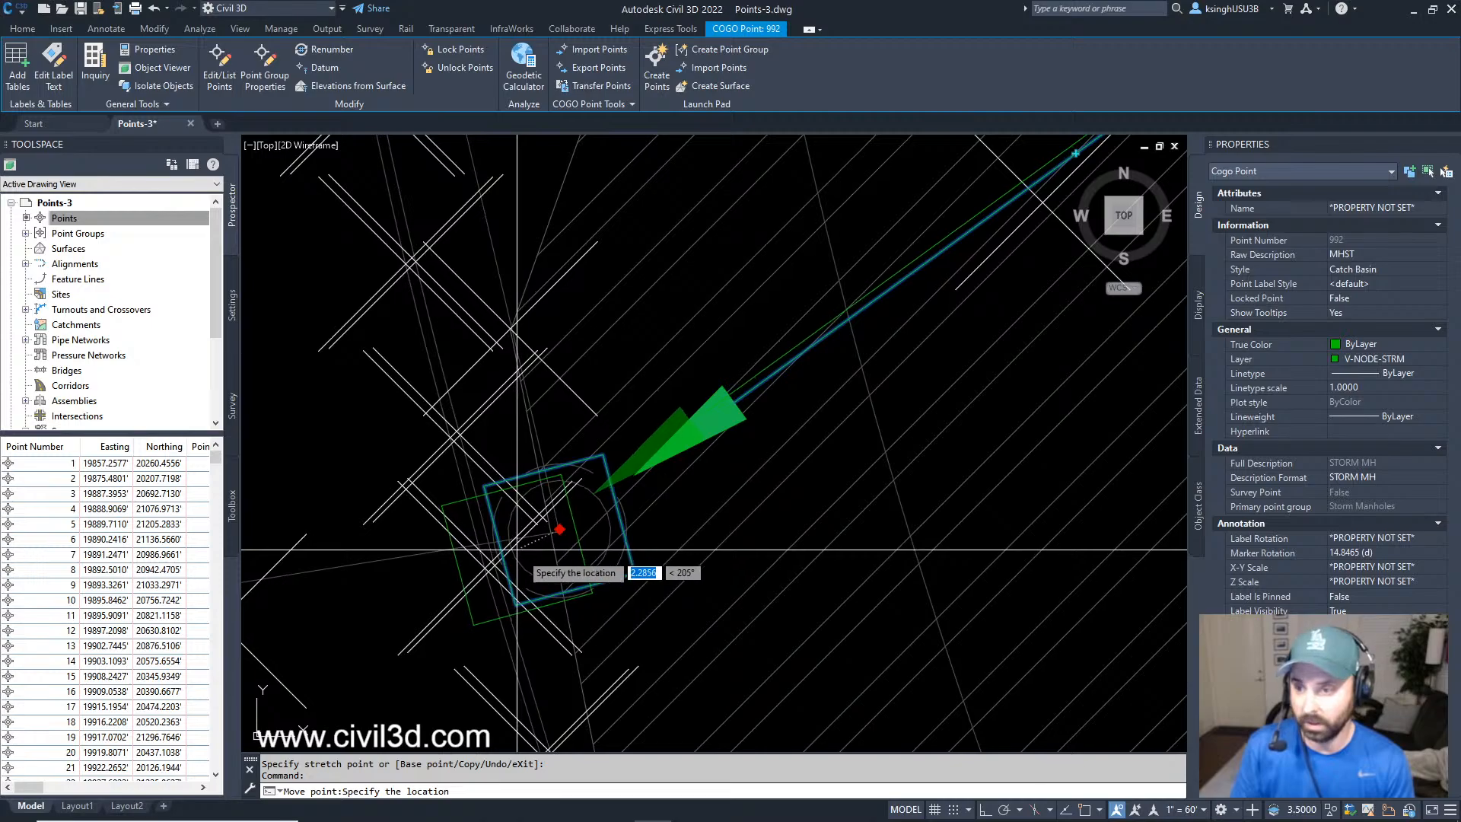
pyautogui.moveTo(517, 587); pyautogui.dragTo(569, 564, button='middle')
pyautogui.scroll(-2, 569, 563)
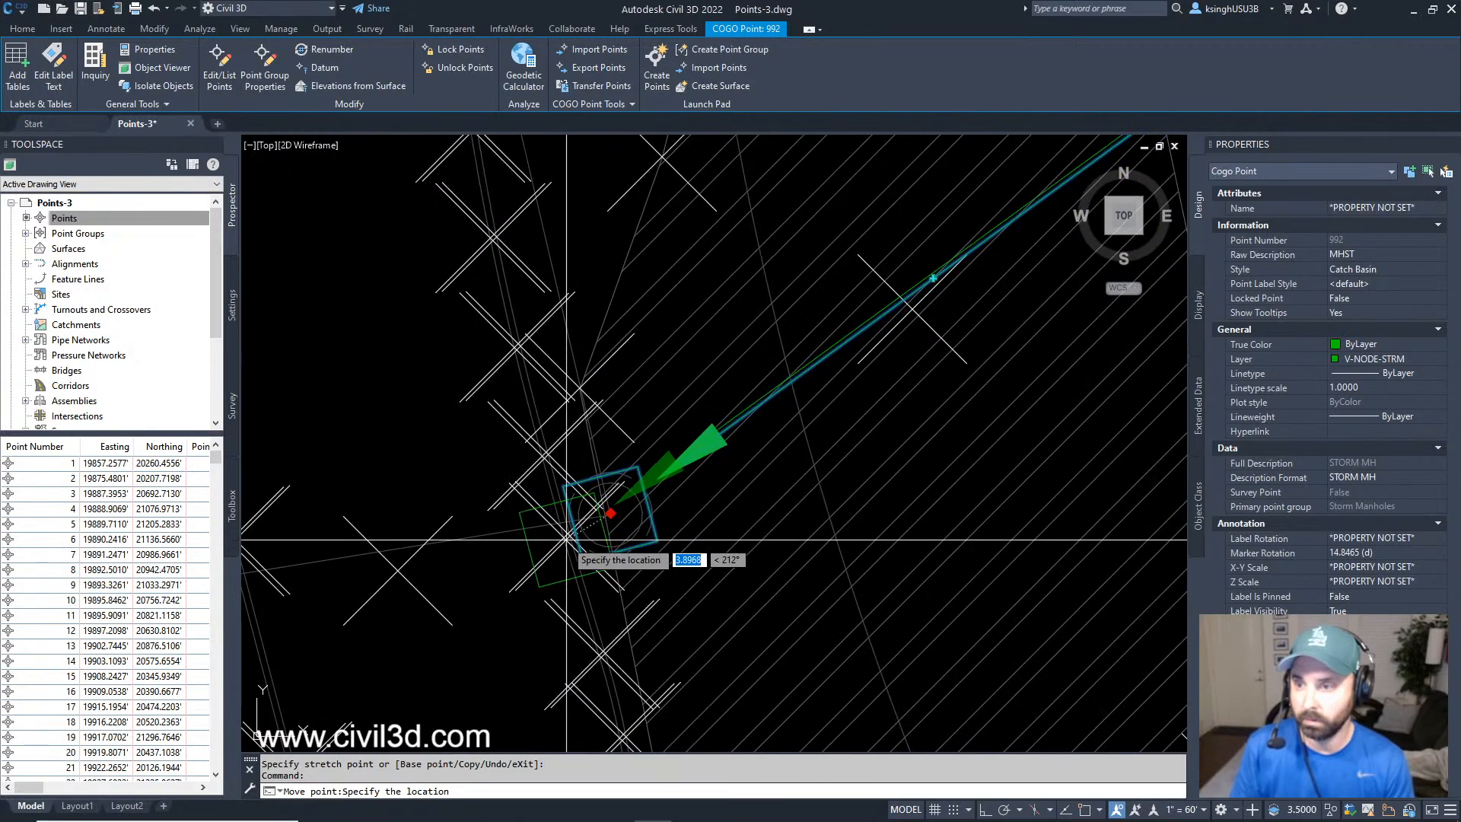
pyautogui.scroll(-4, 579, 542)
pyautogui.scroll(2, 576, 547)
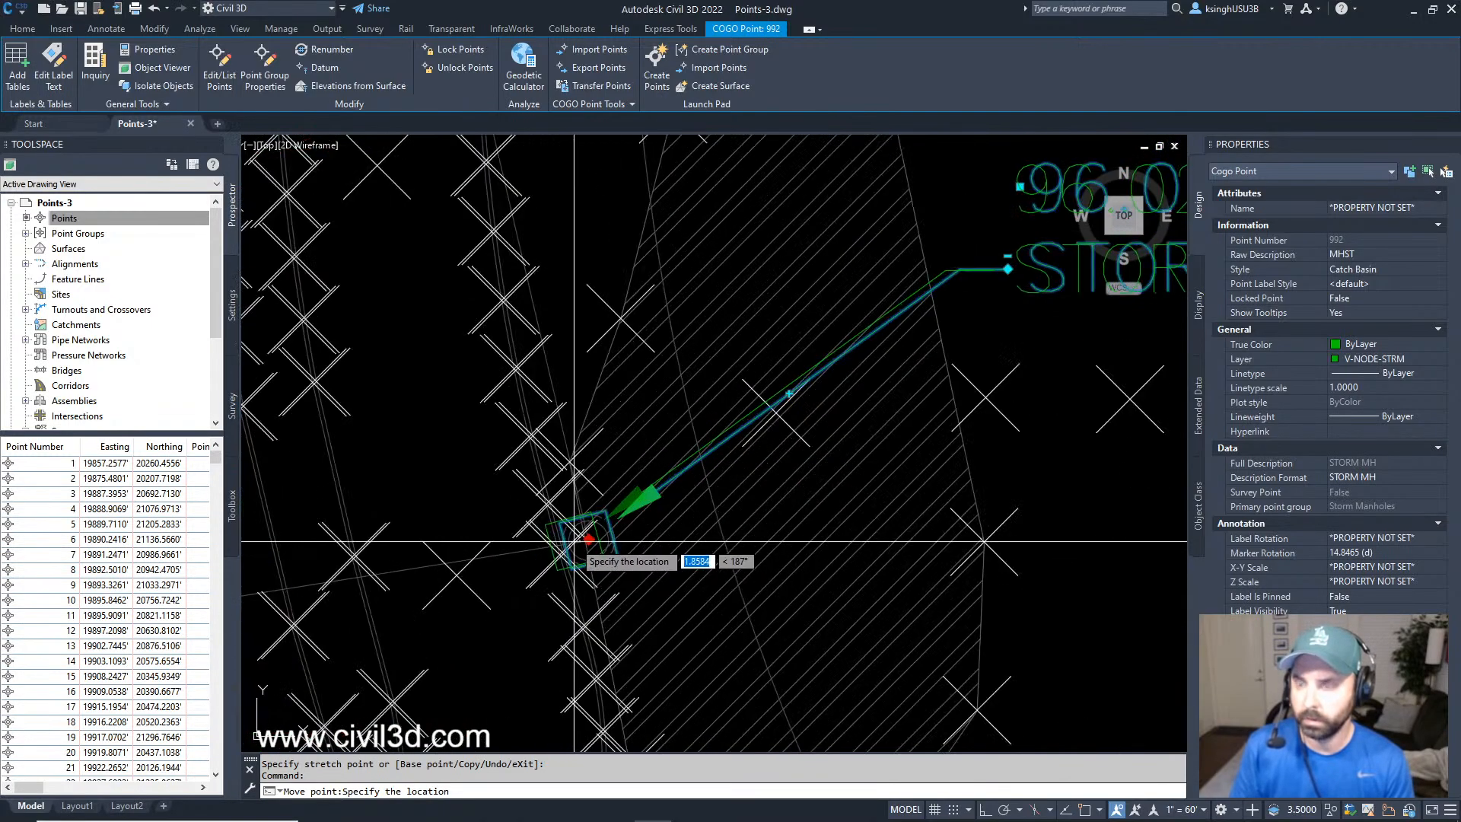
pyautogui.scroll(4, 561, 555)
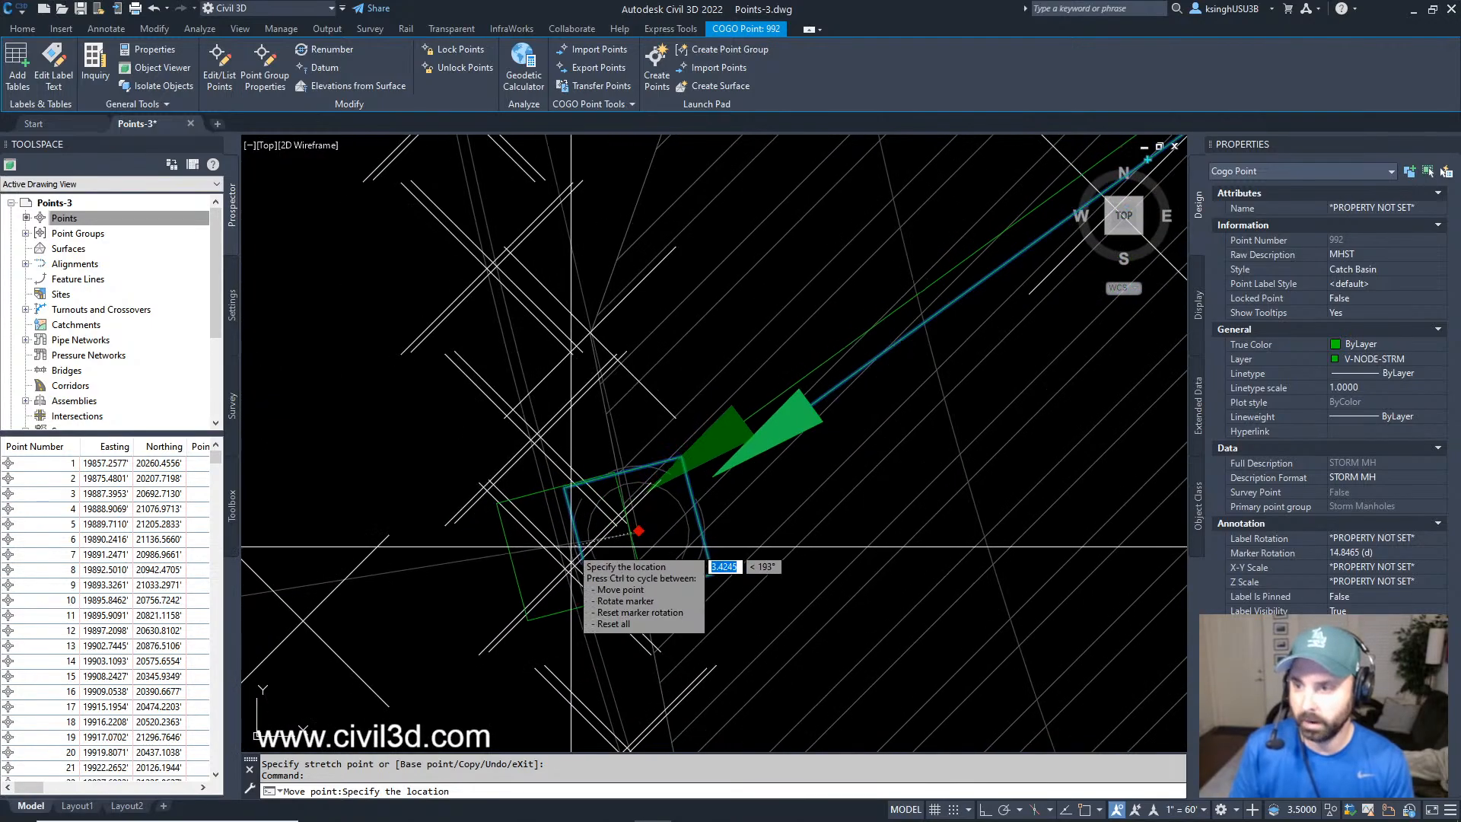
pyautogui.click(571, 546)
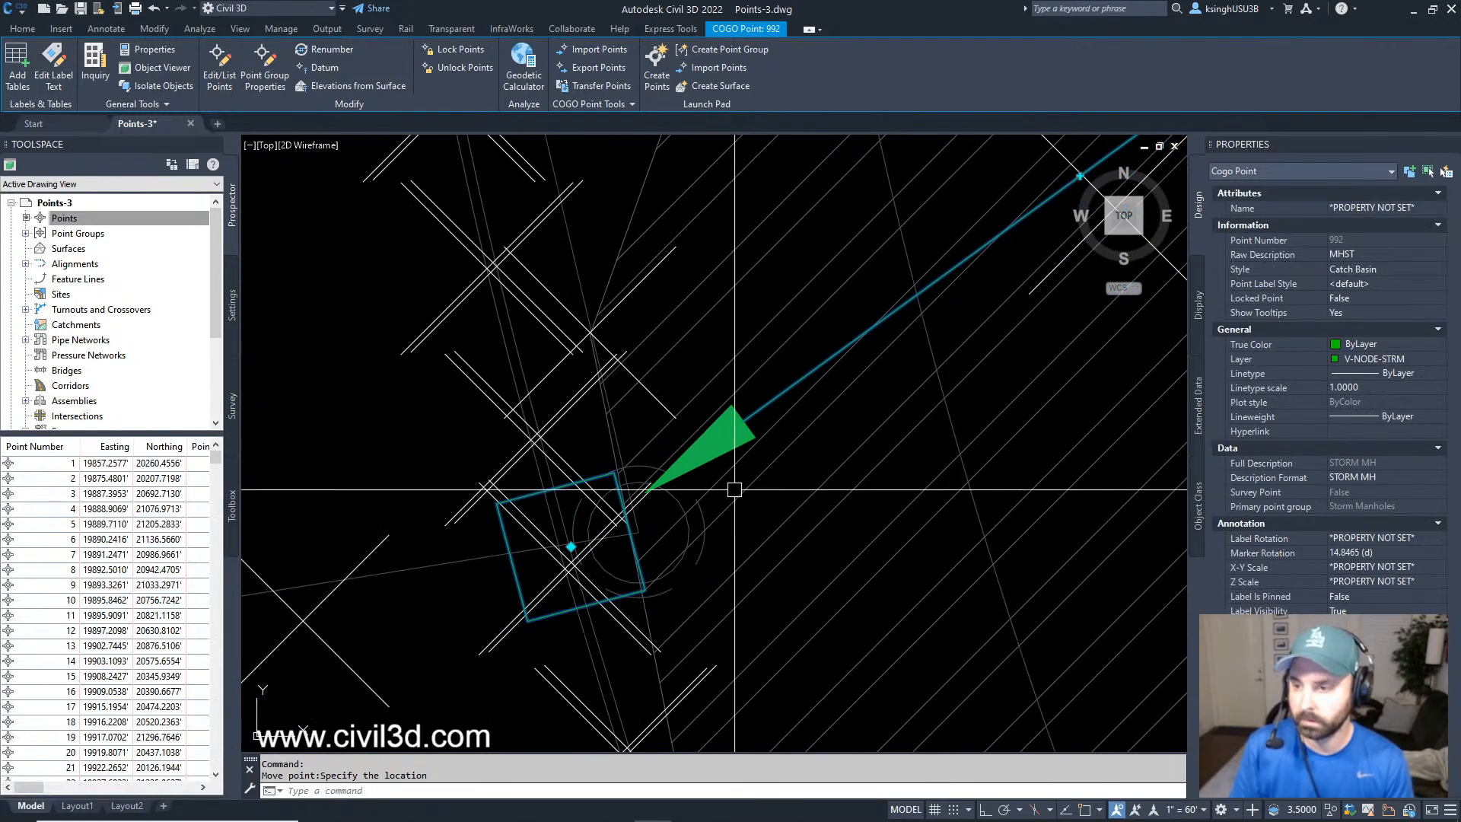
pyautogui.press('Escape')
pyautogui.press('Escape')
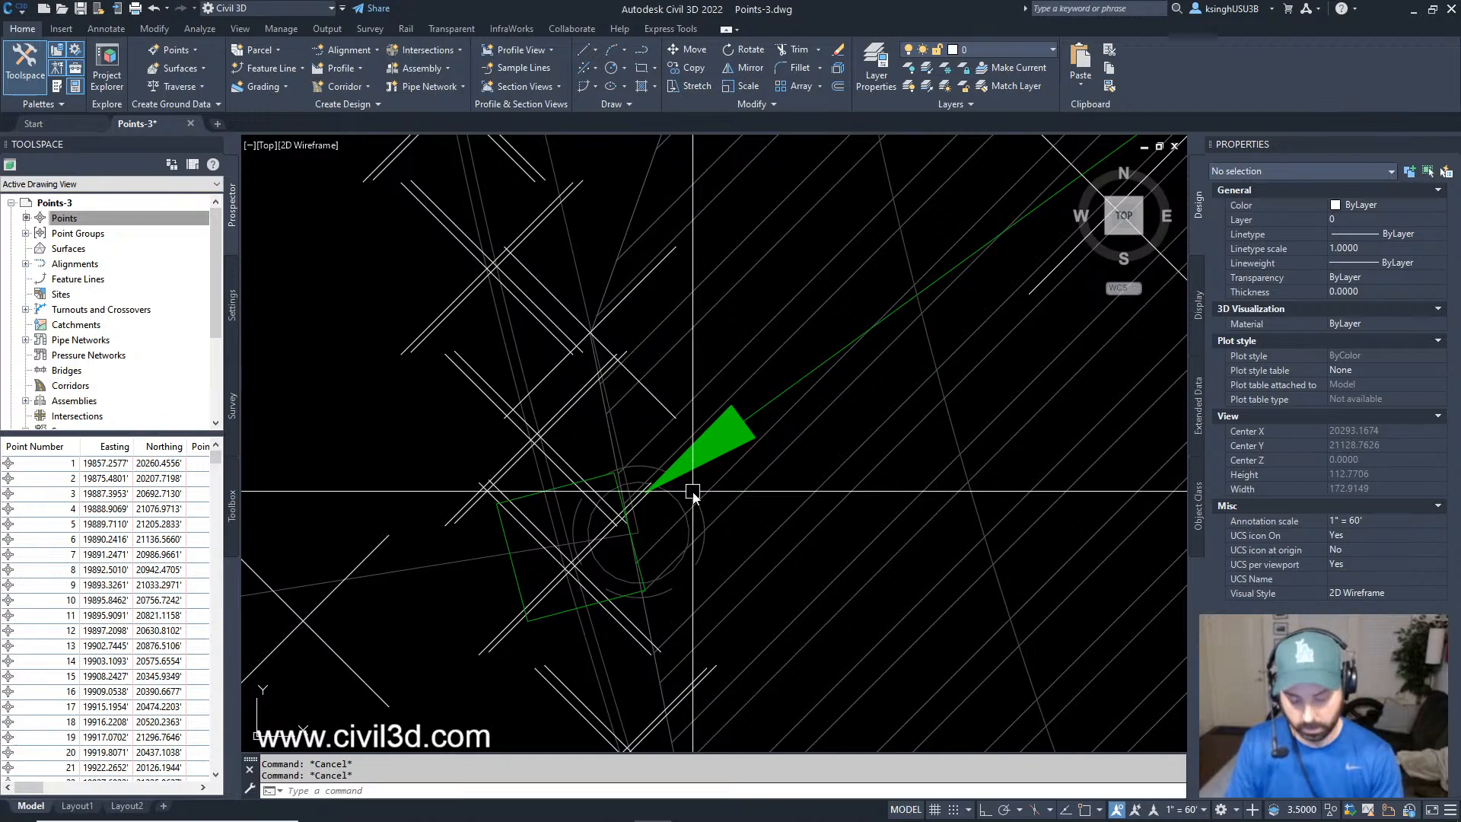
pyautogui.scroll(2, 690, 492)
# Select point 992, display the grip options of its marker, and clear the selection.
pyautogui.click(650, 594)
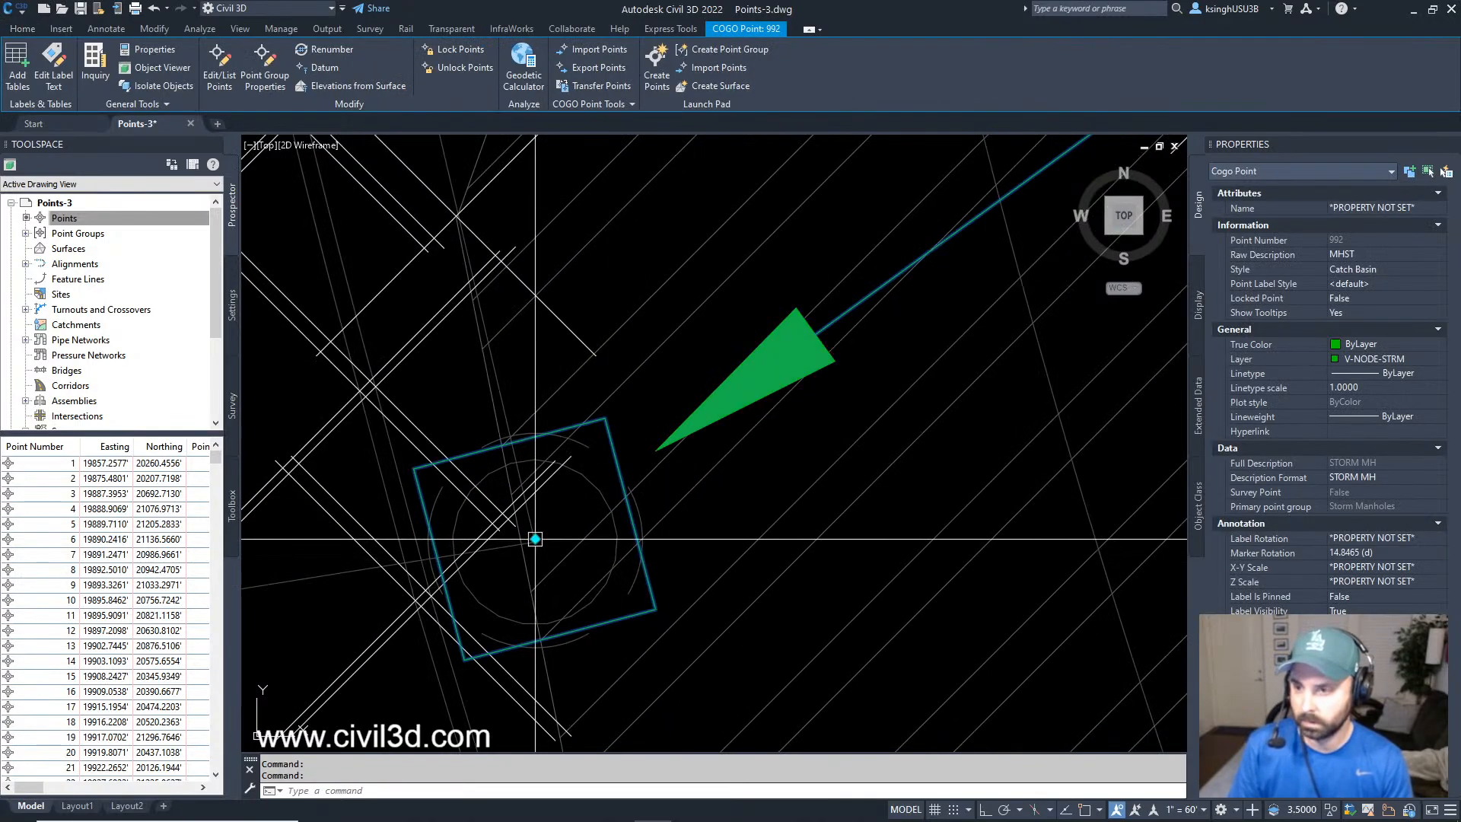
pyautogui.moveTo(536, 539)
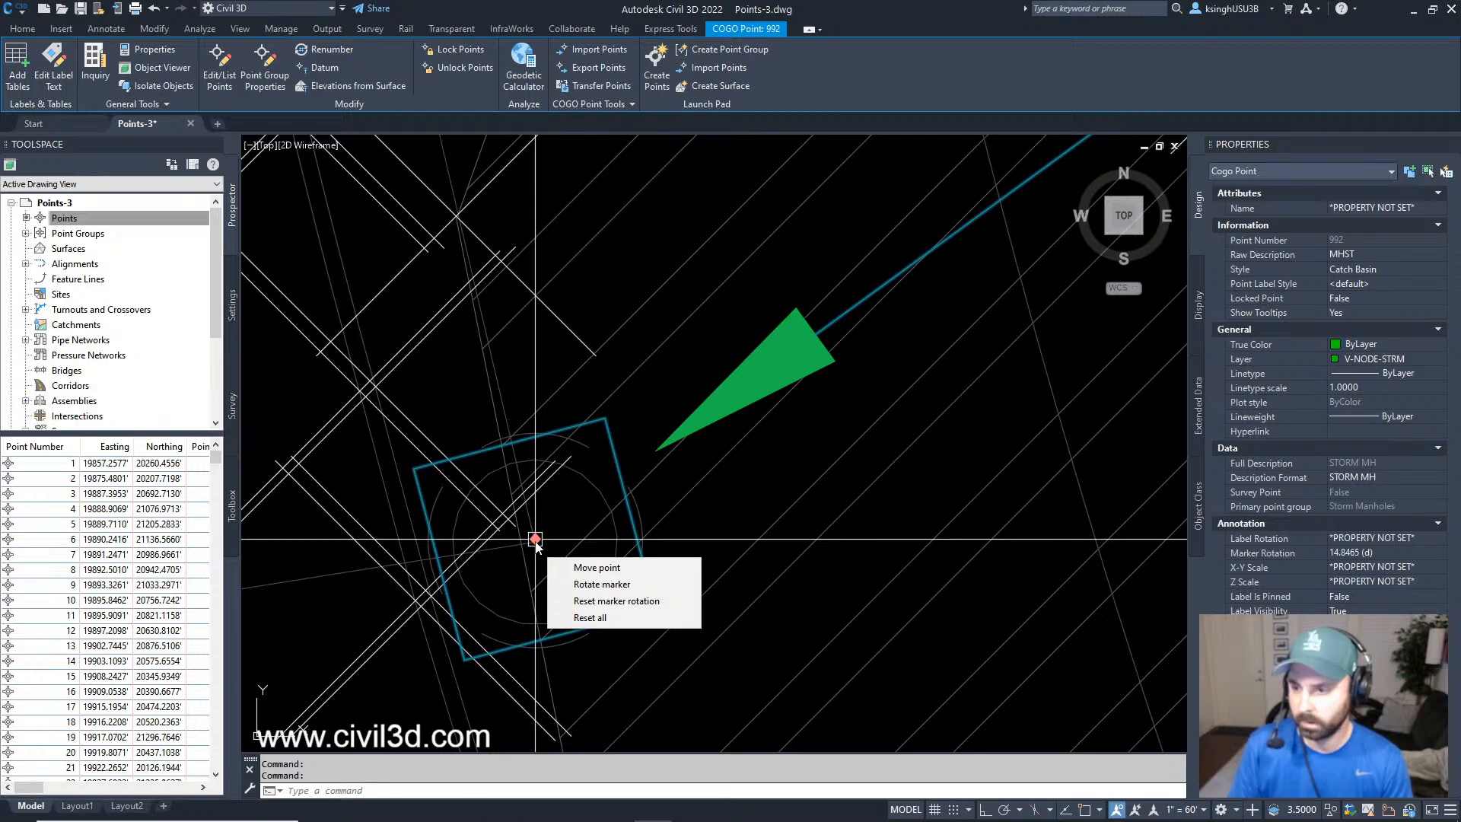
pyautogui.press('Escape')
pyautogui.scroll(-3, 653, 475)
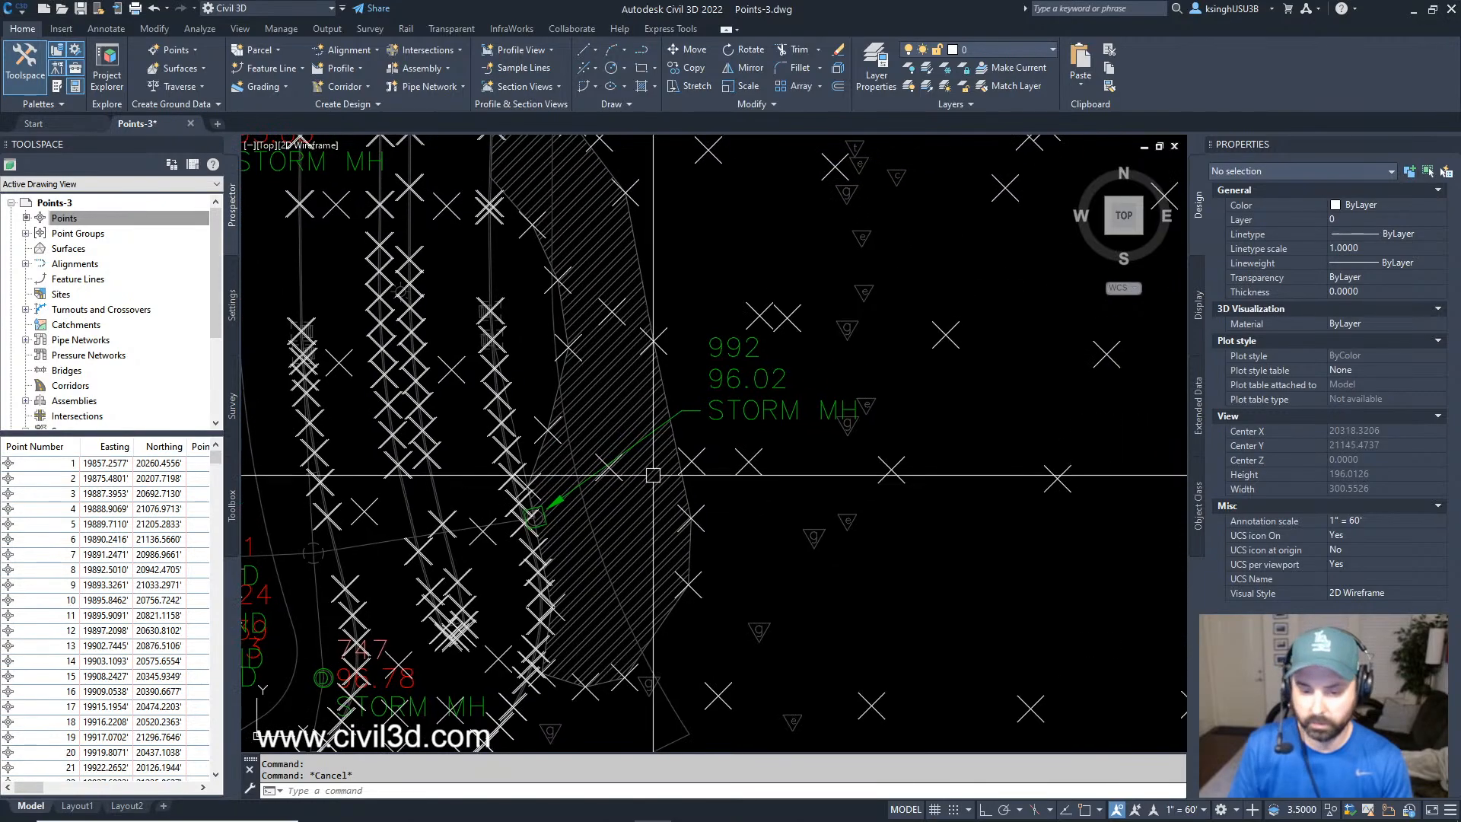
pyautogui.moveTo(645, 475)
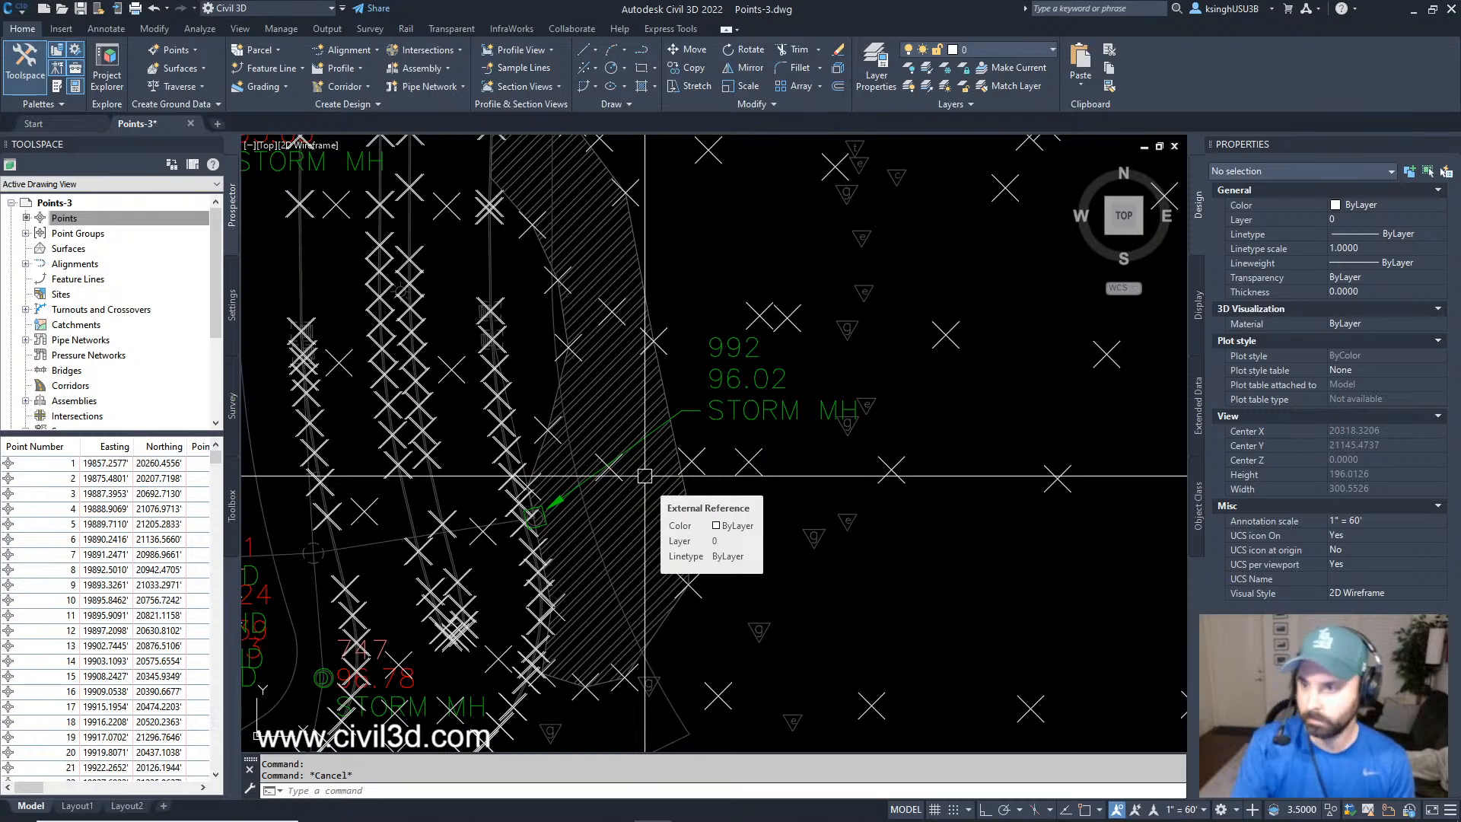
pyautogui.press('Escape')
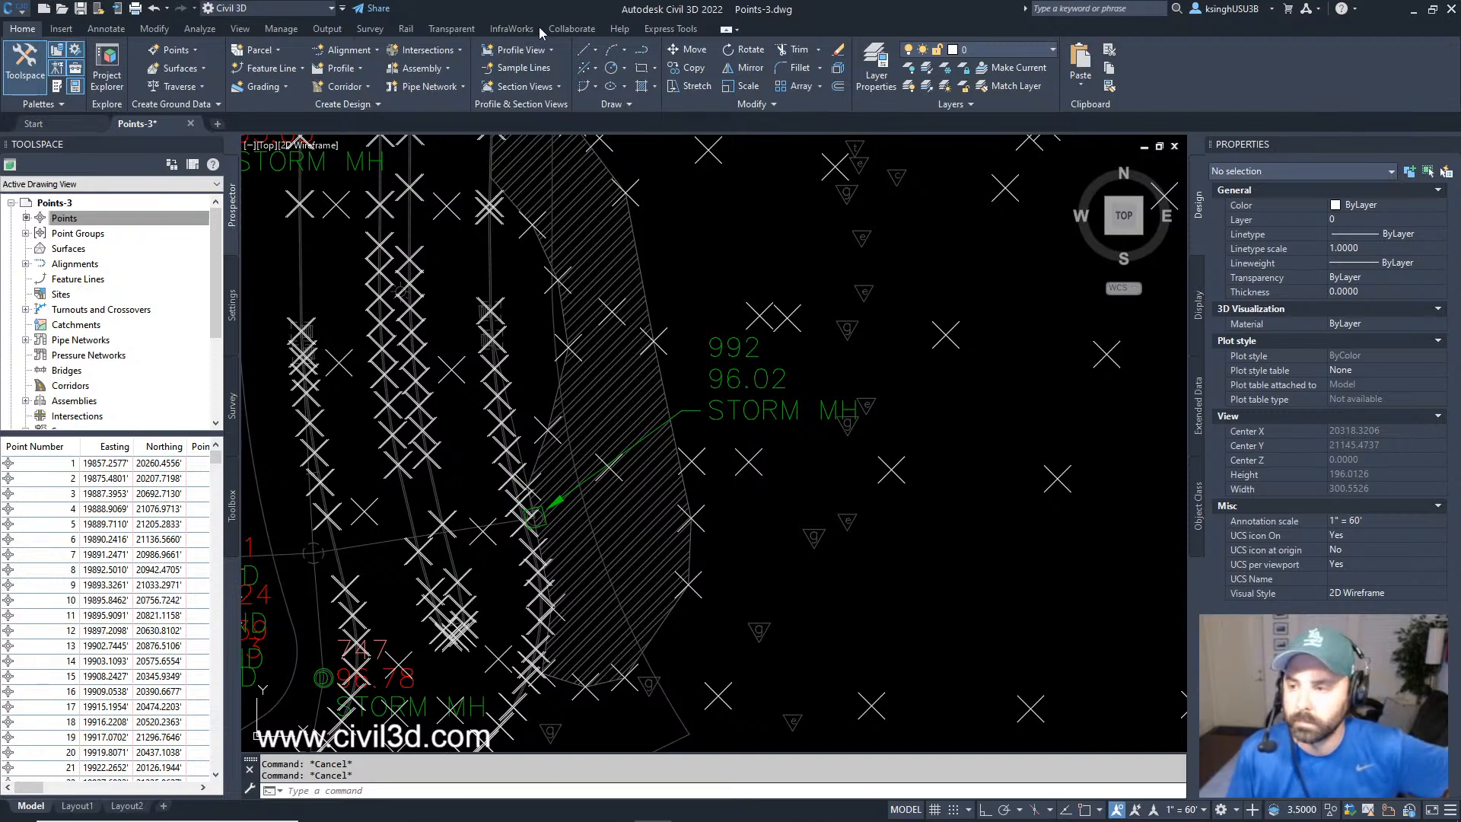
# Open File Explorer and move its window off the drawing onto the adjacent screen.
pyautogui.moveTo(685, 818)
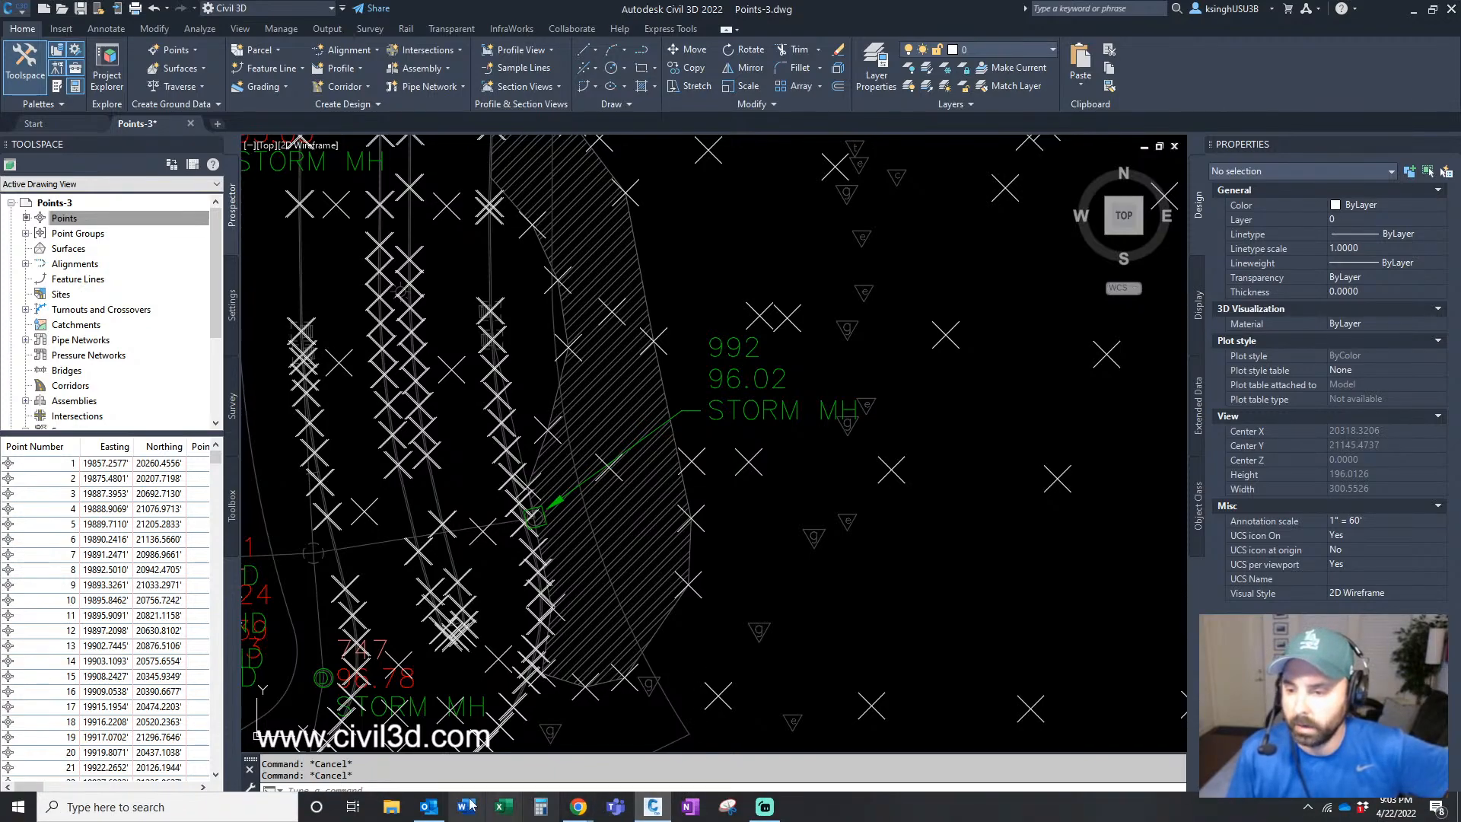
pyautogui.click(394, 811)
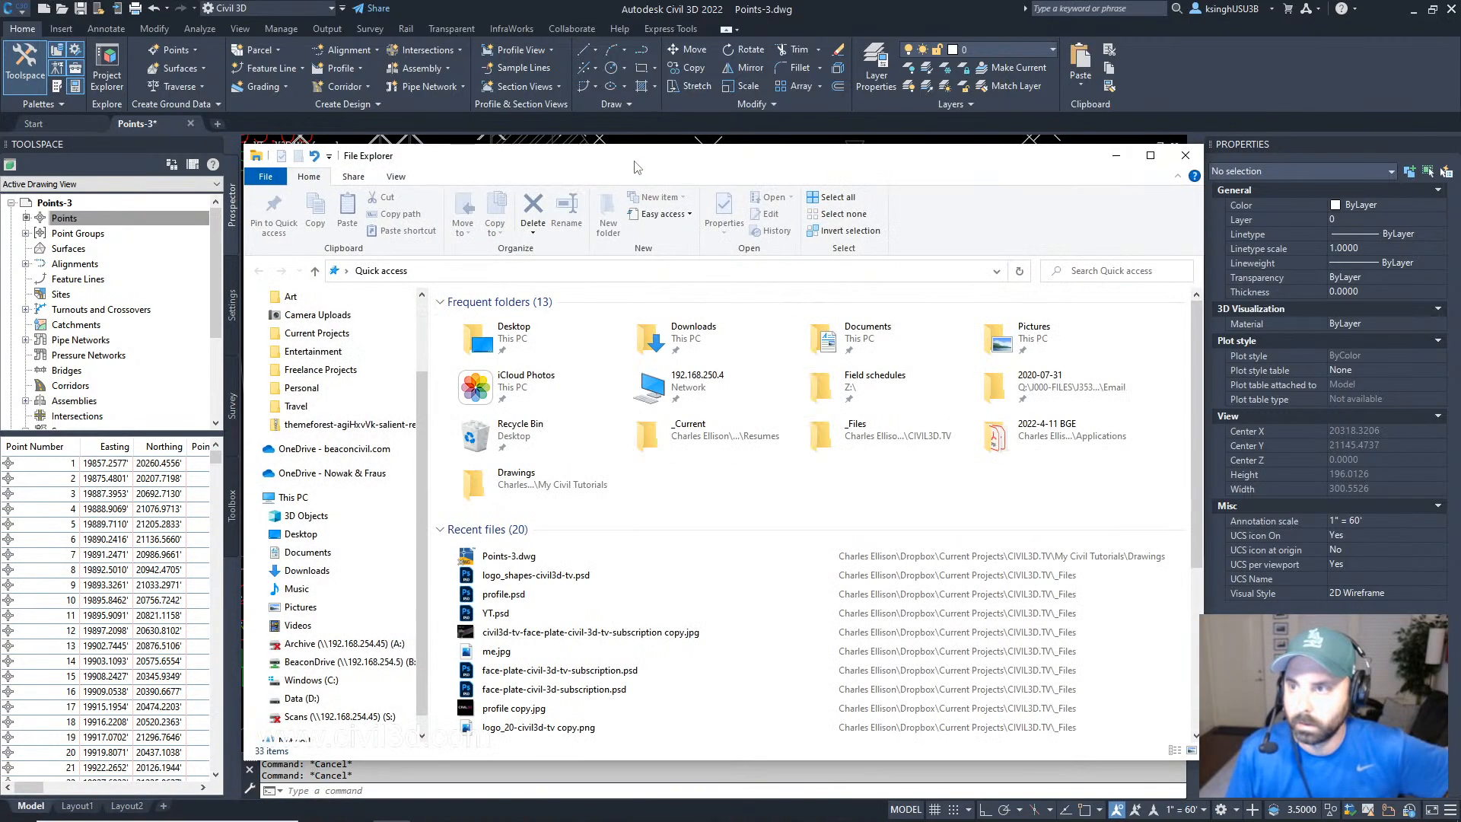
pyautogui.moveTo(636, 163); pyautogui.dragTo(0, 212)
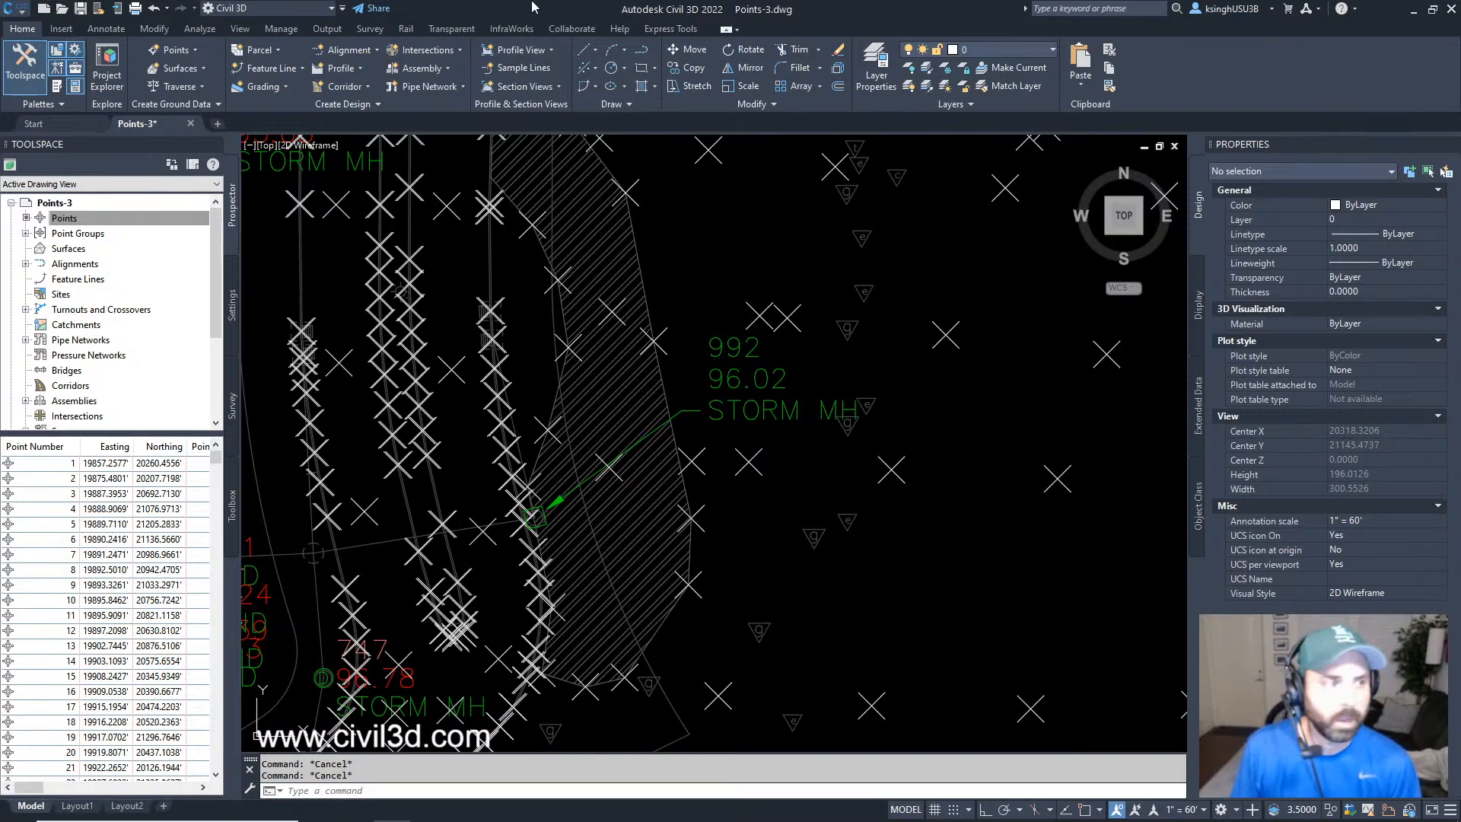
pyautogui.click(978, 504)
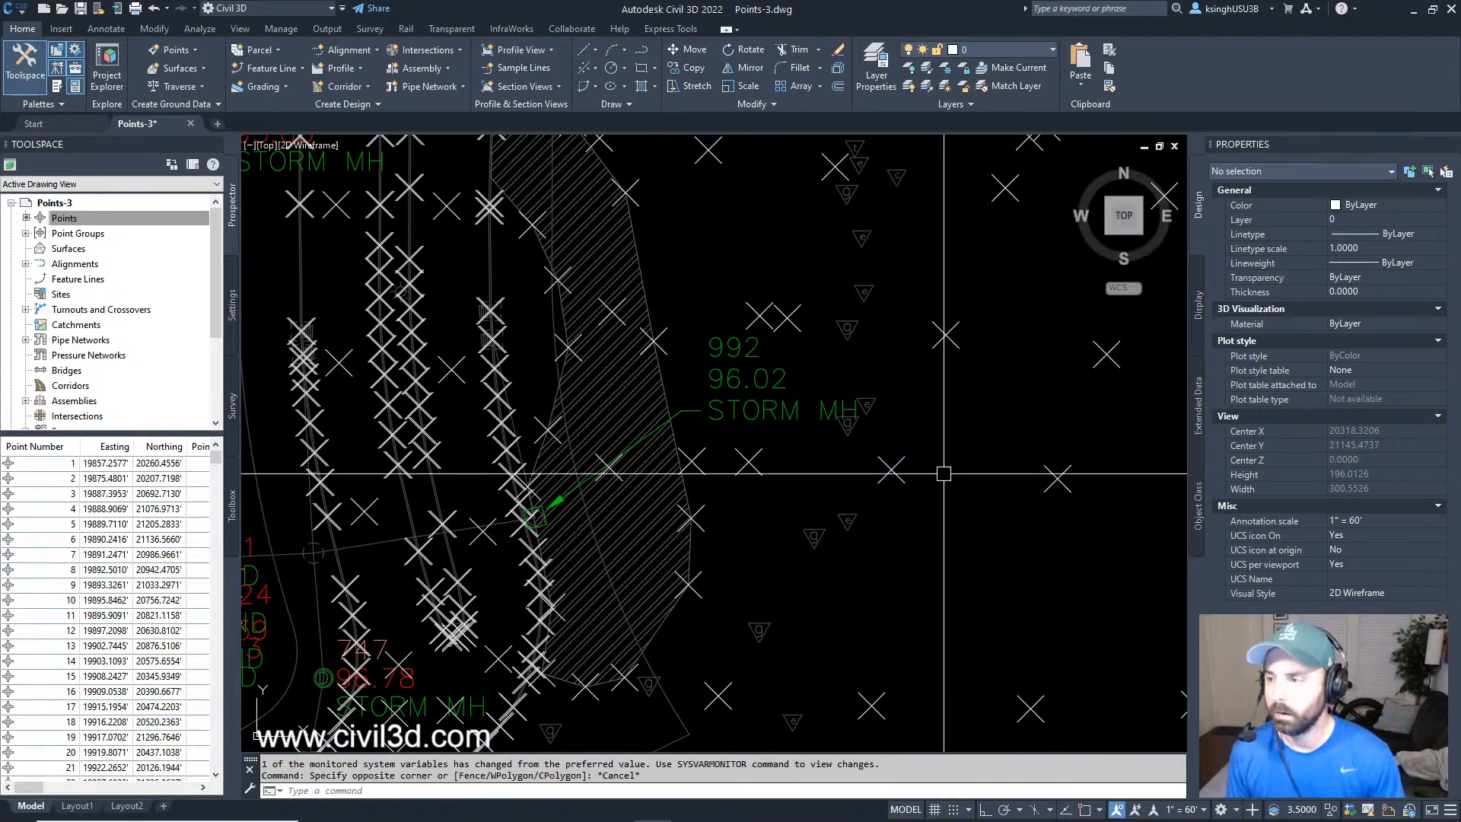
pyautogui.press('Escape')
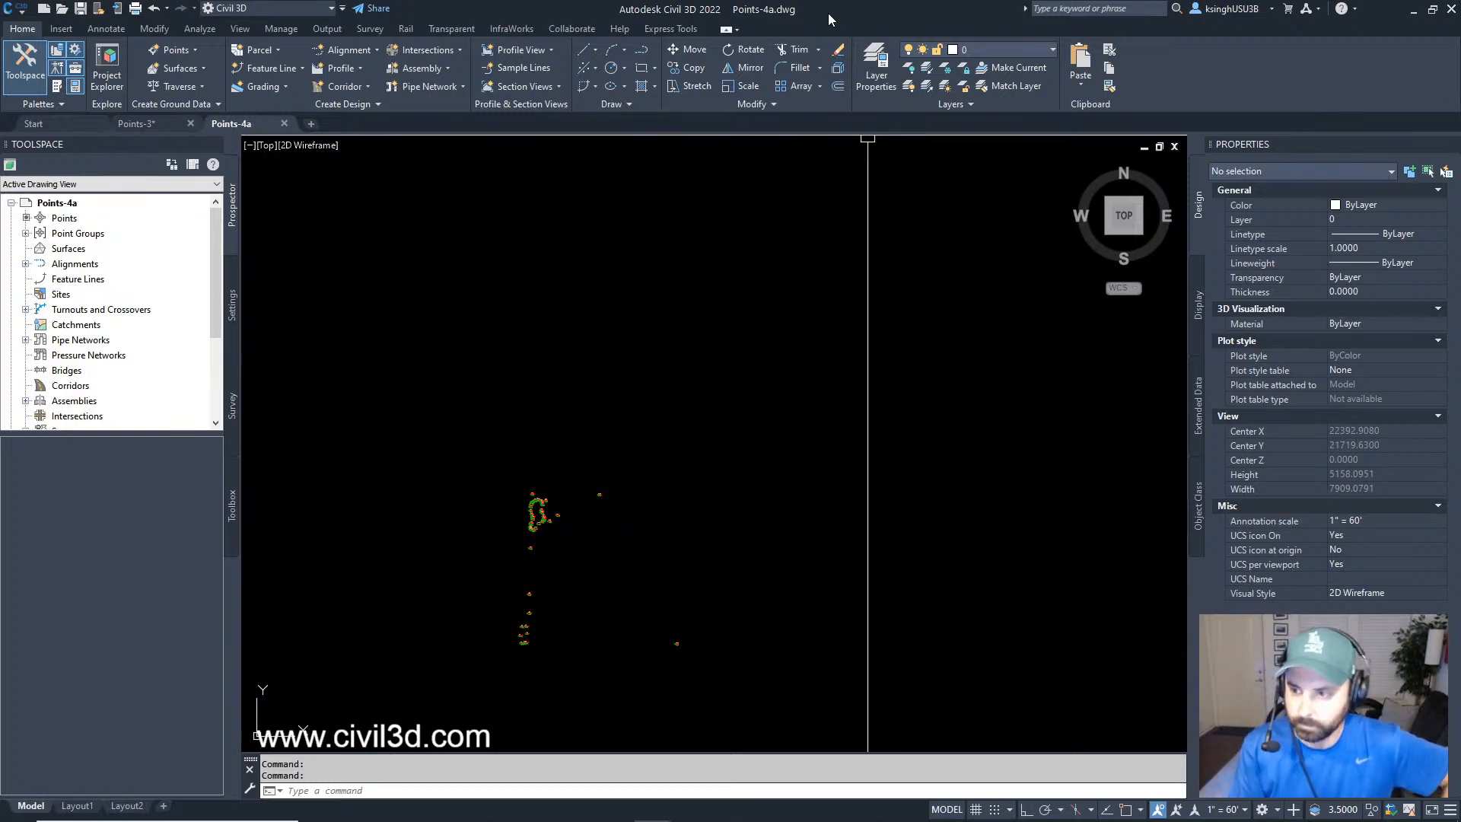
# Compare the survey points around the pond in Points-4a with those in Points-3, and return to the Points-4a drawing.
pyautogui.scroll(10, 591, 529)
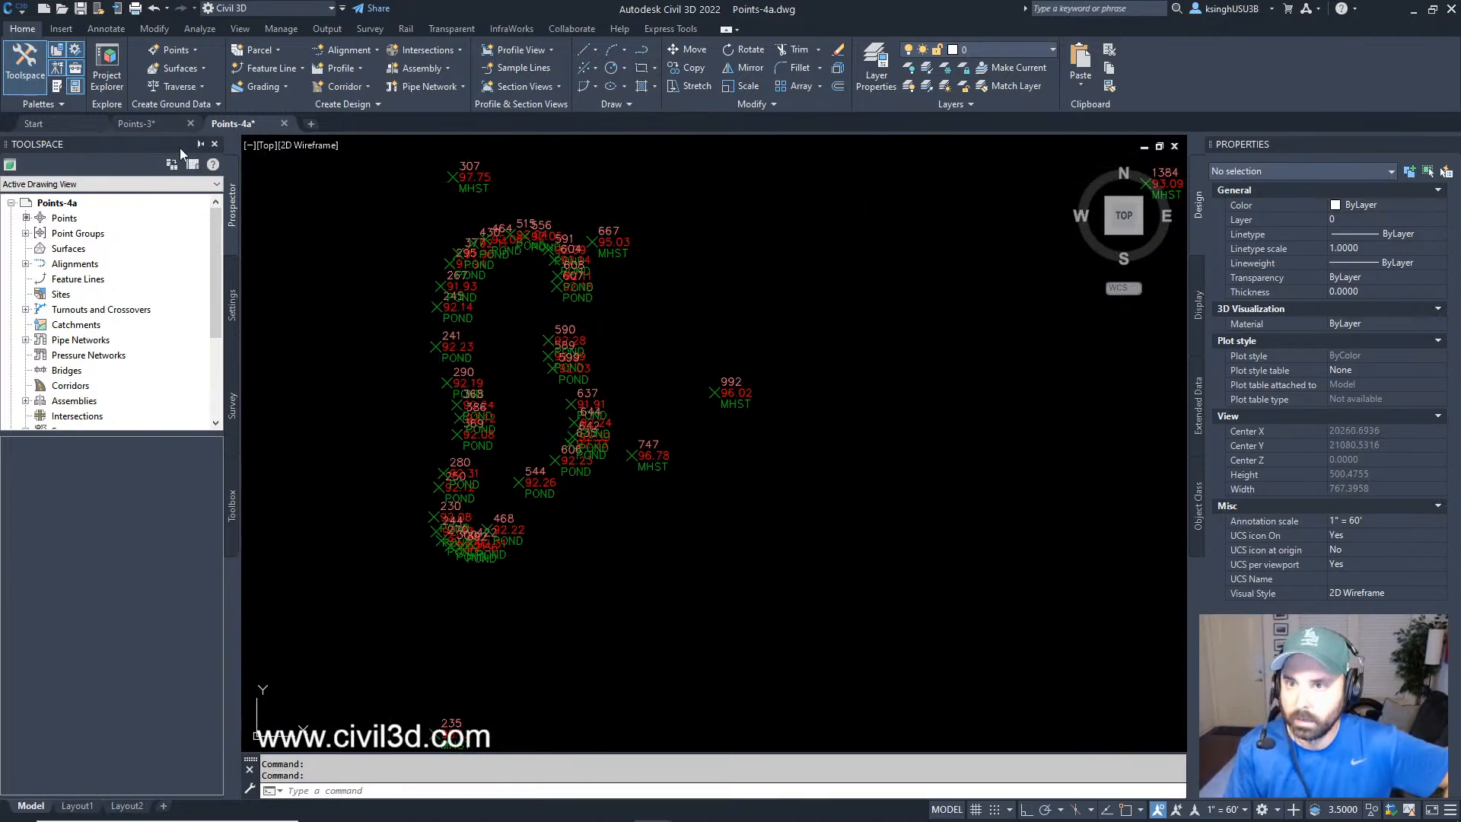
pyautogui.click(154, 125)
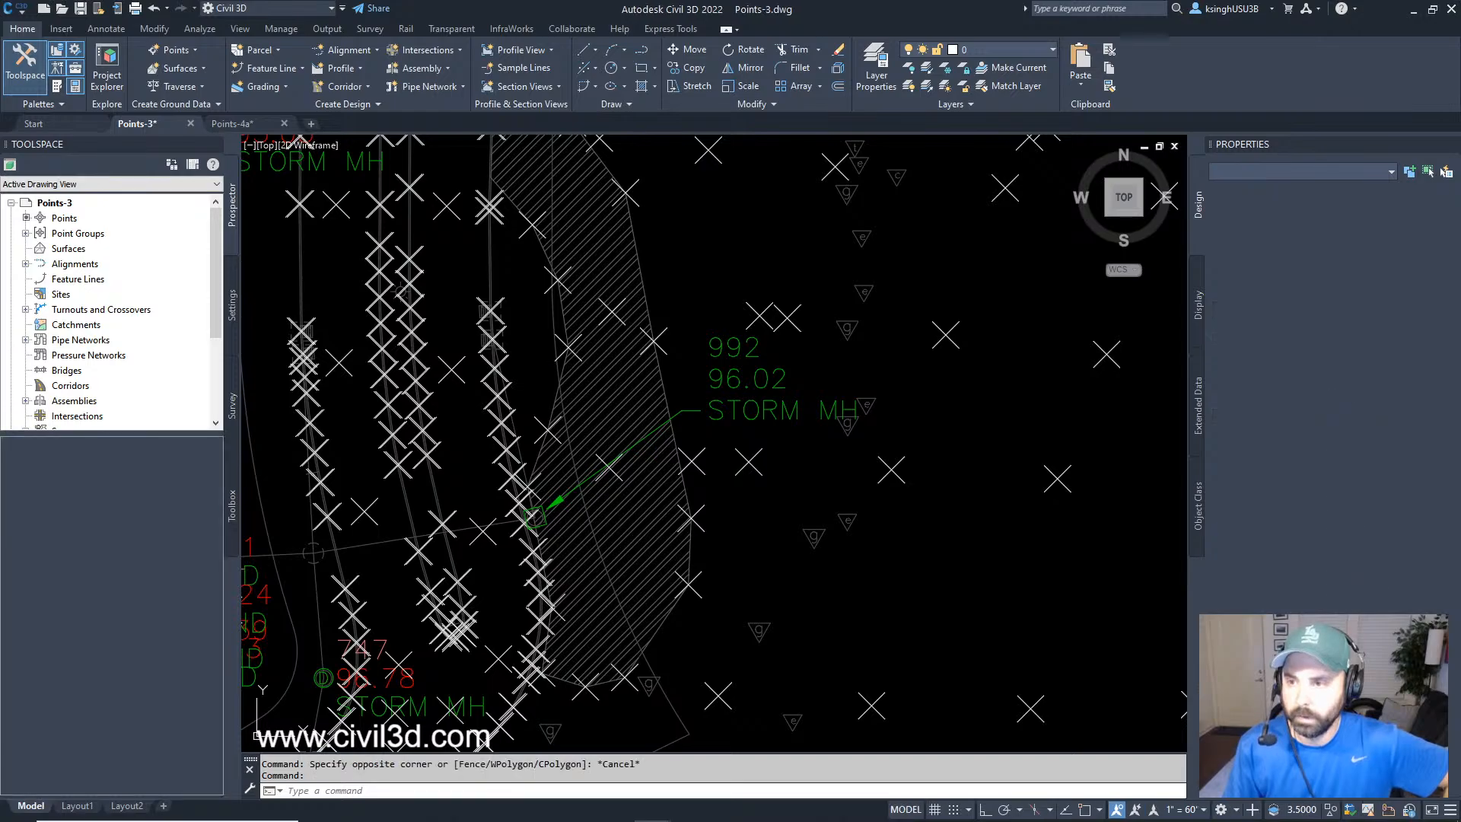
pyautogui.scroll(5, 521, 430)
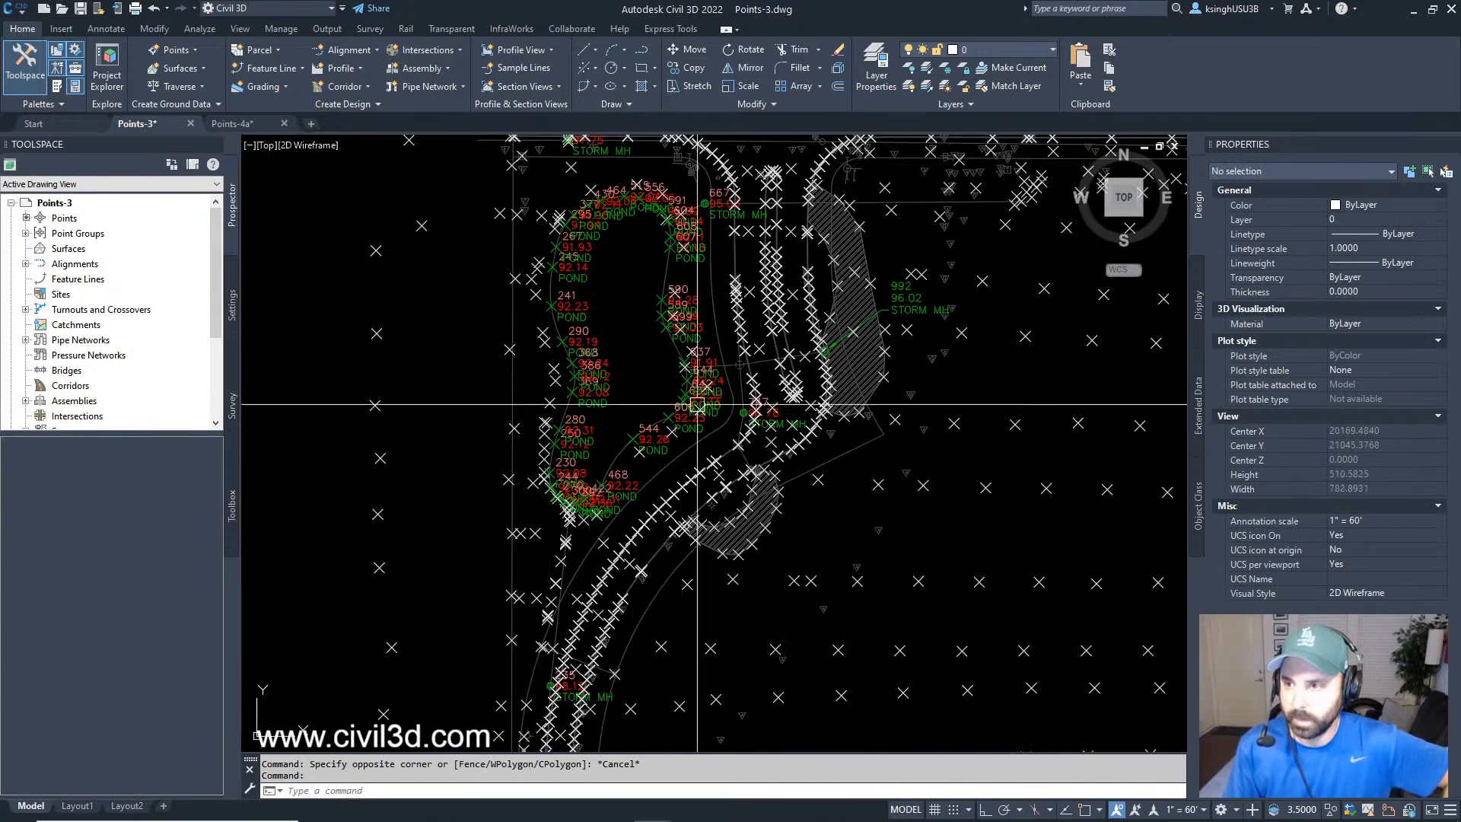
pyautogui.click(243, 126)
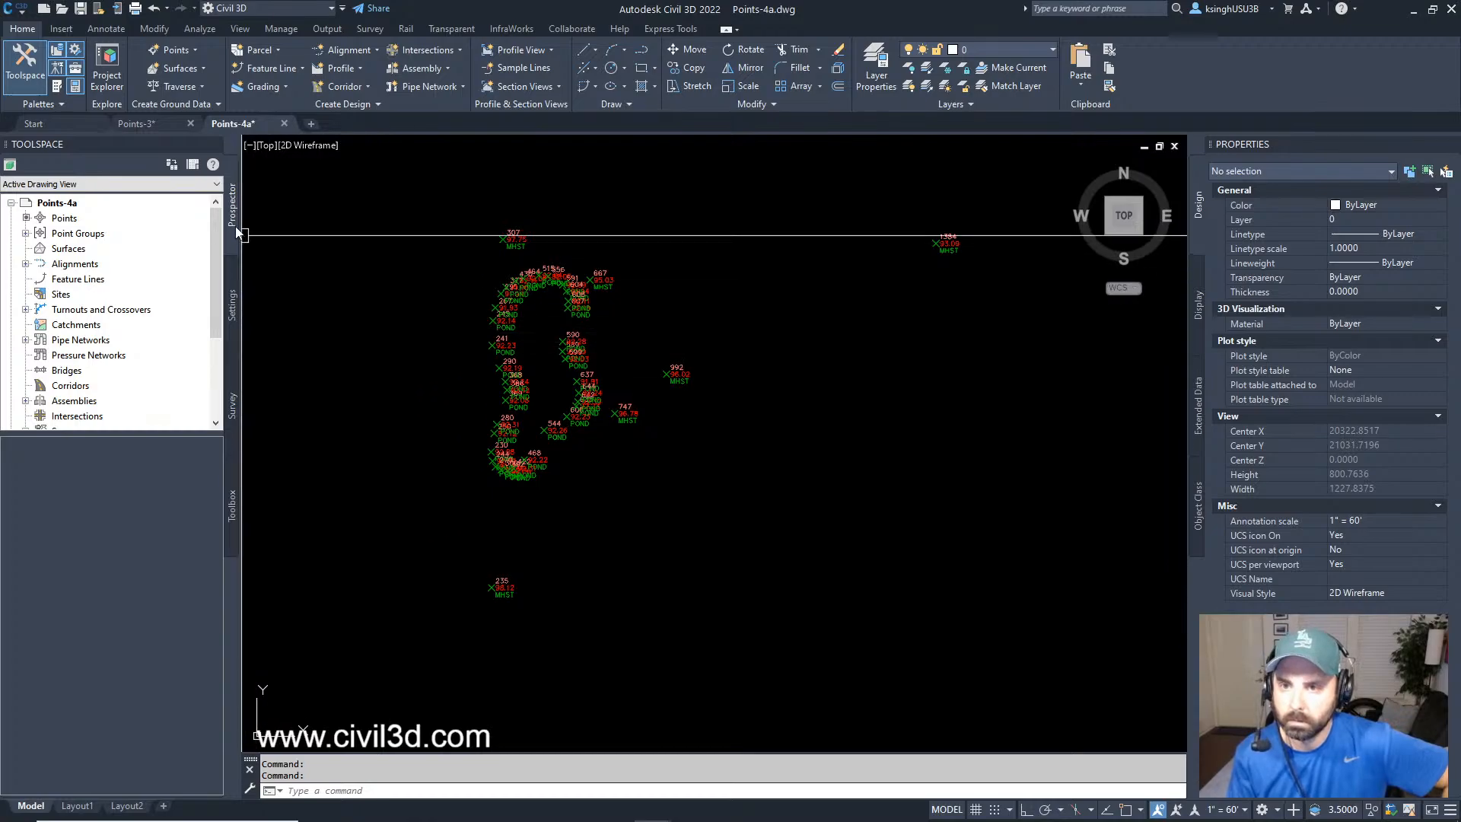
# Show the Point settings of Points-4a in the Toolspace and widen the palette to make the full entry names readable.
pyautogui.click(231, 308)
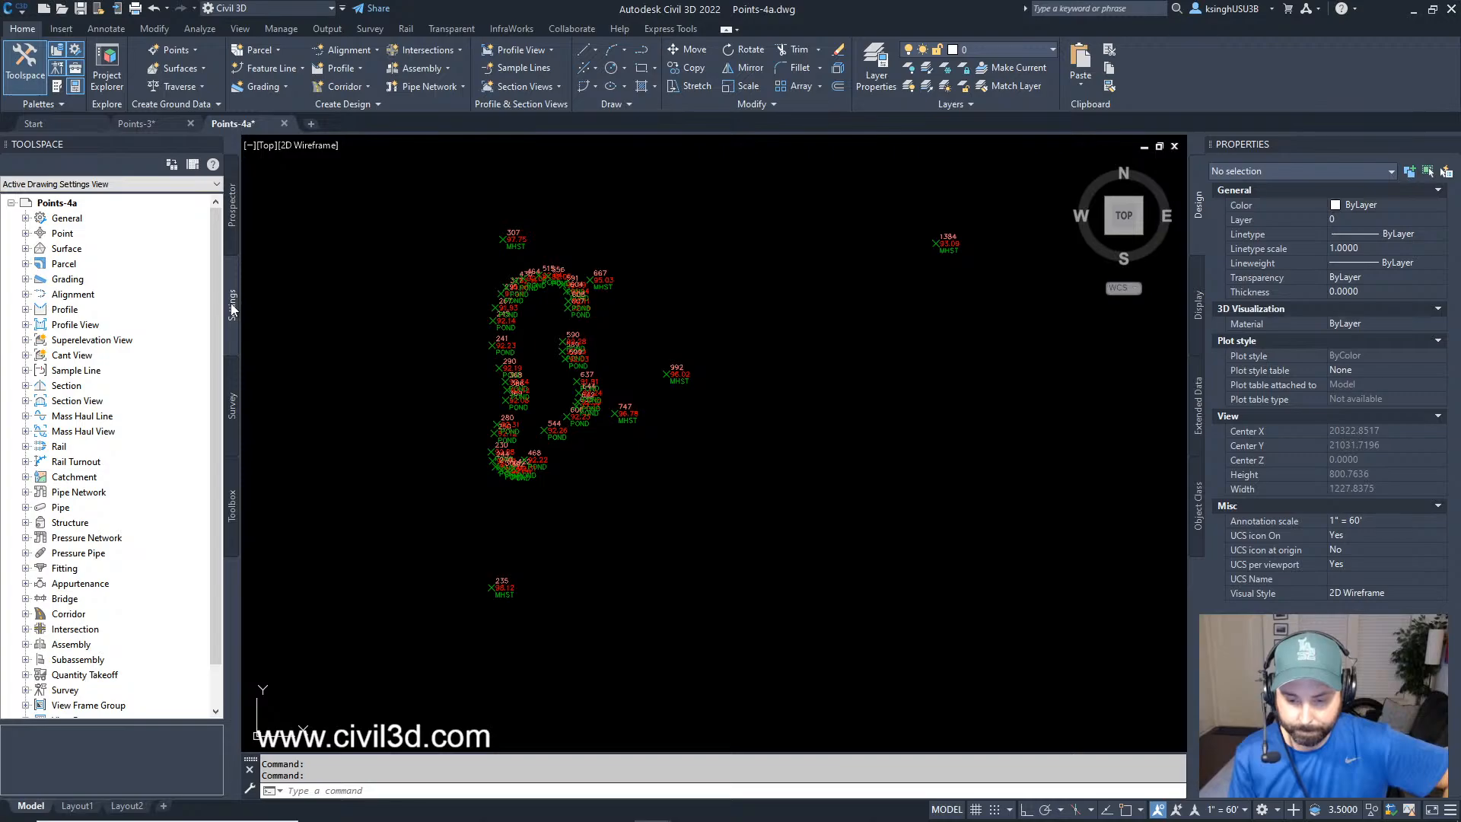
pyautogui.click(25, 233)
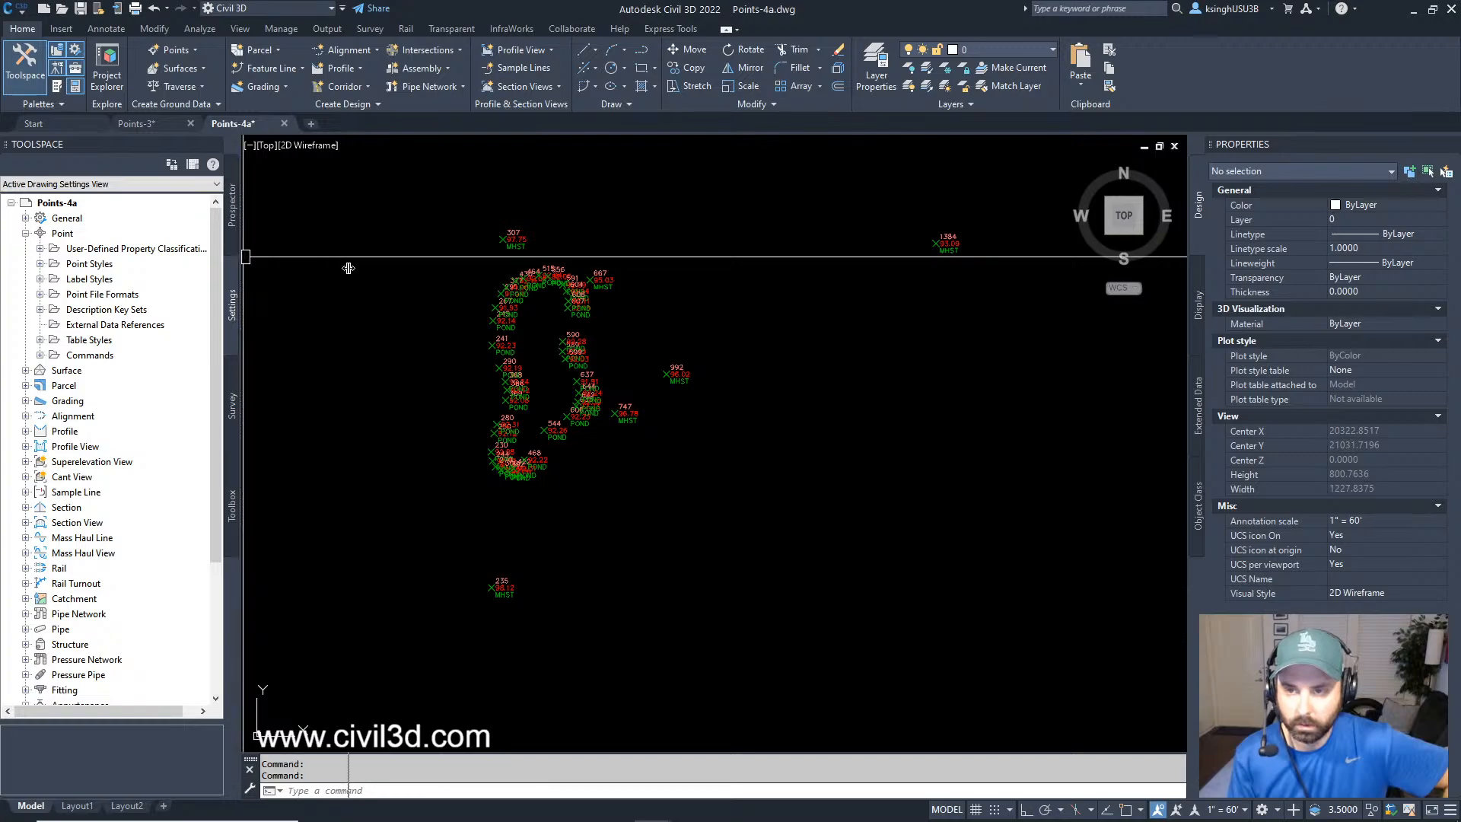
pyautogui.moveTo(242, 256); pyautogui.dragTo(350, 257)
# Create a user-defined property classification for points named Manhole UDP.
pyautogui.click(167, 251)
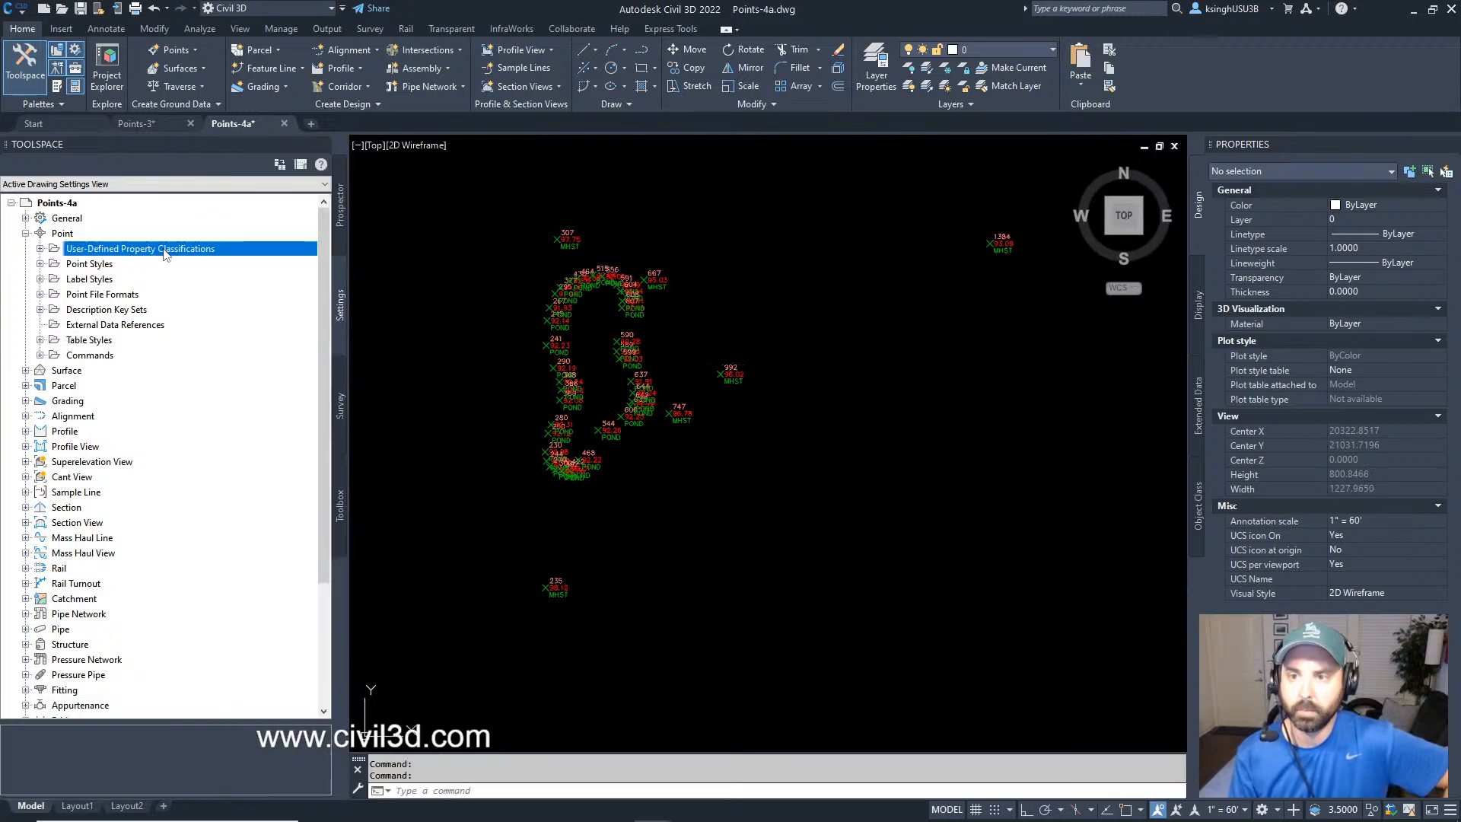
pyautogui.rightClick(170, 253)
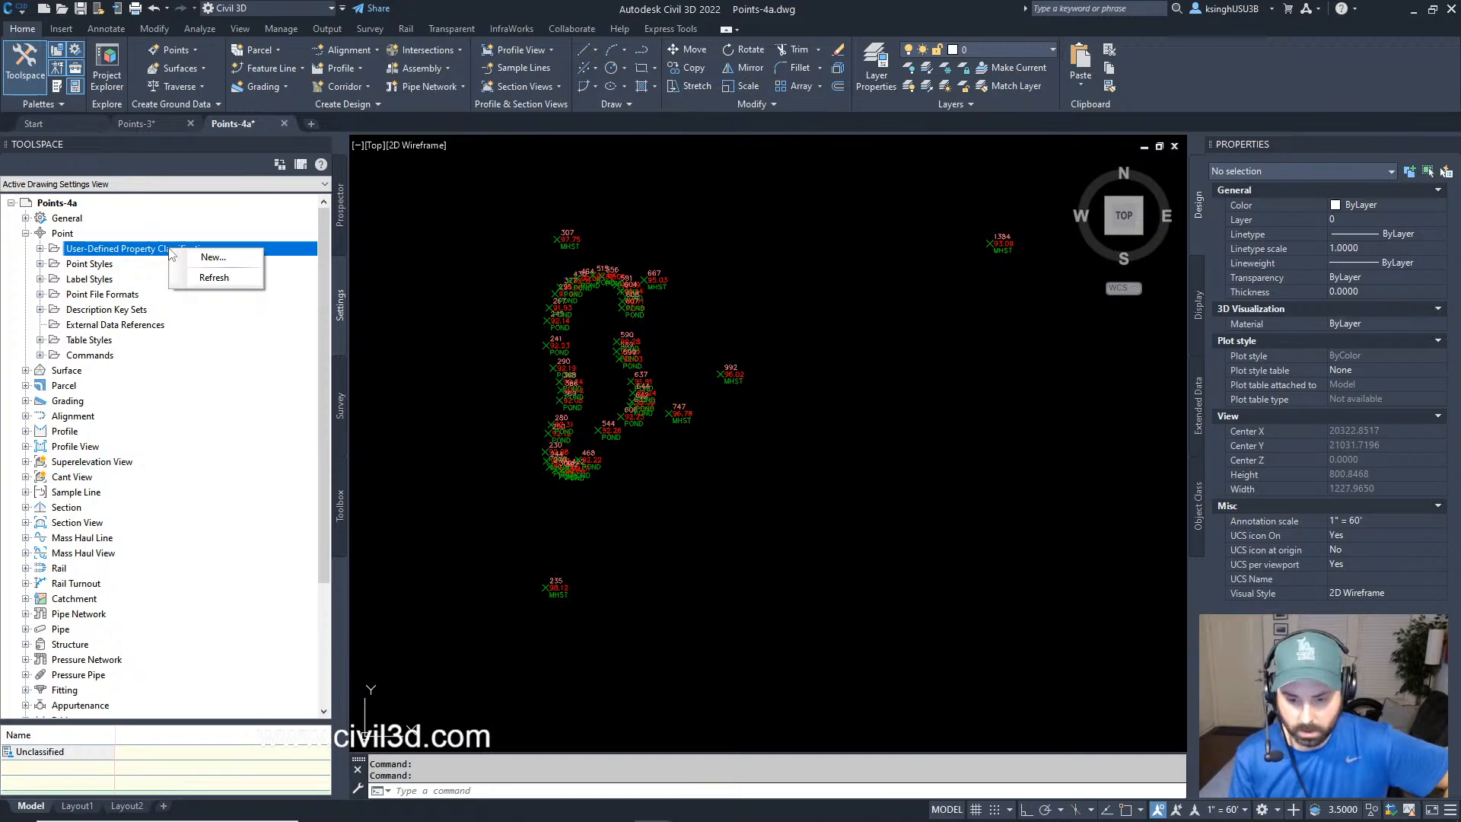
pyautogui.click(212, 258)
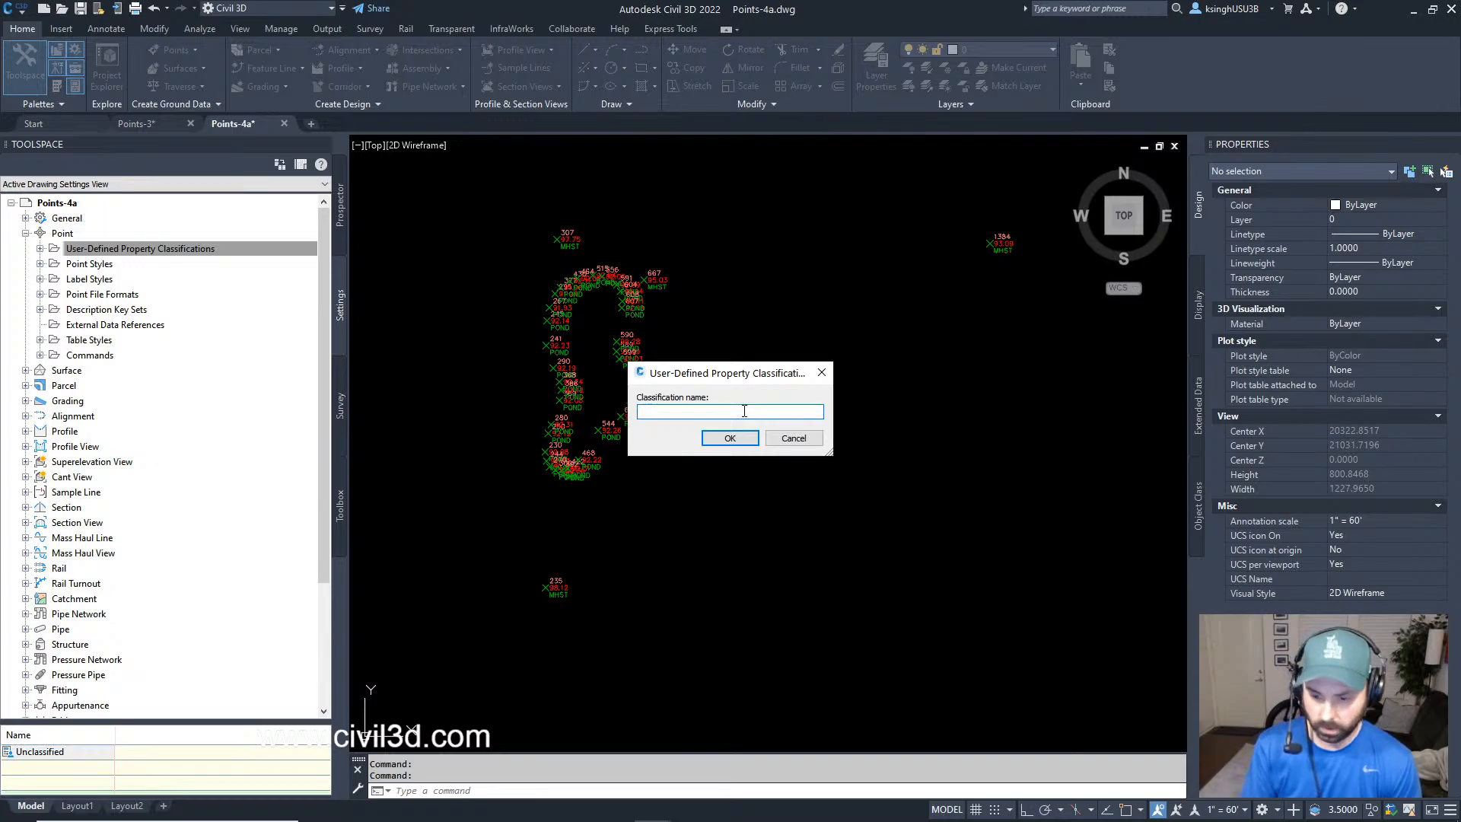
pyautogui.write('Manhole U')
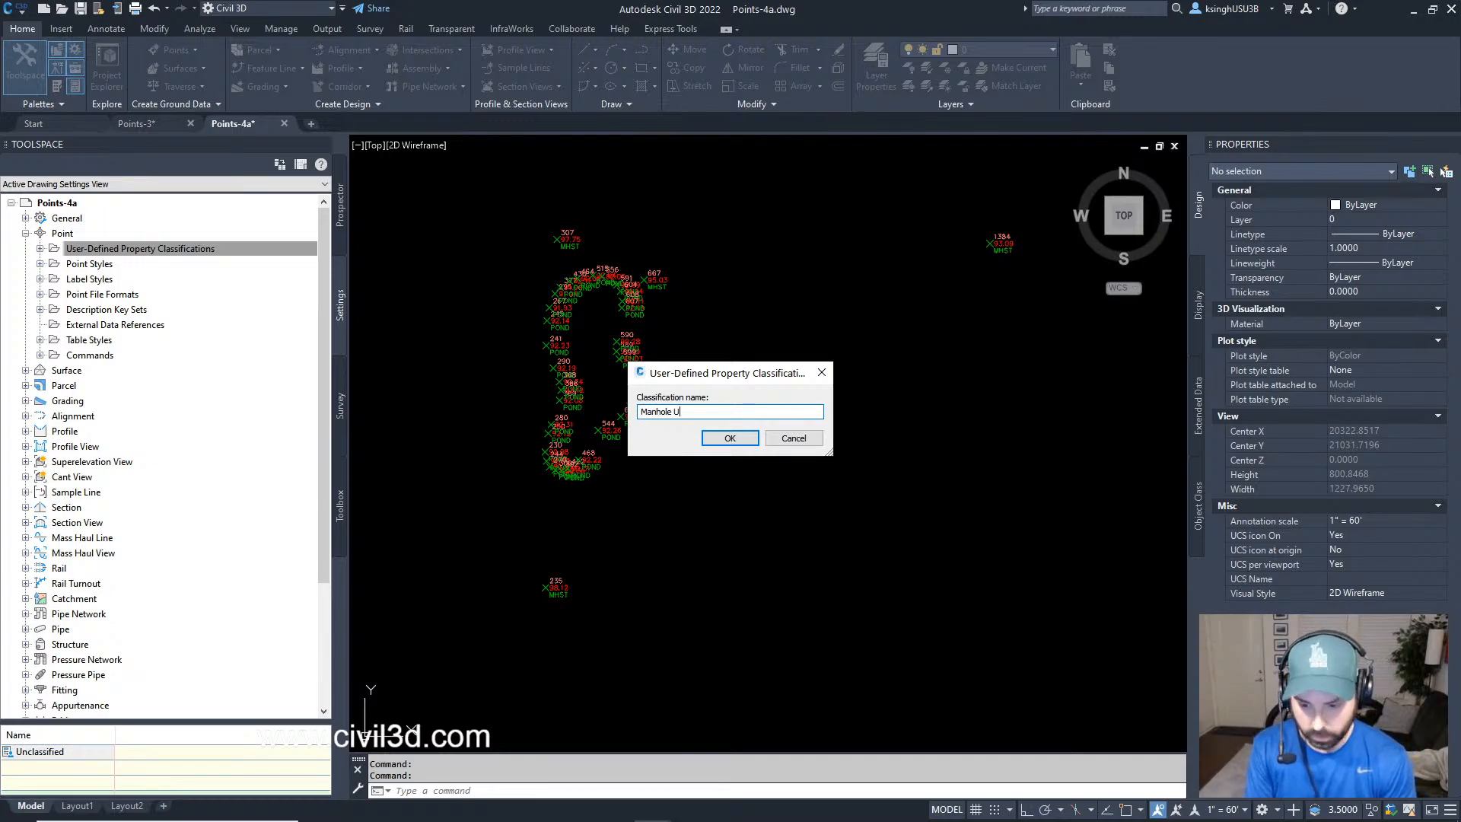
pyautogui.write('DP')
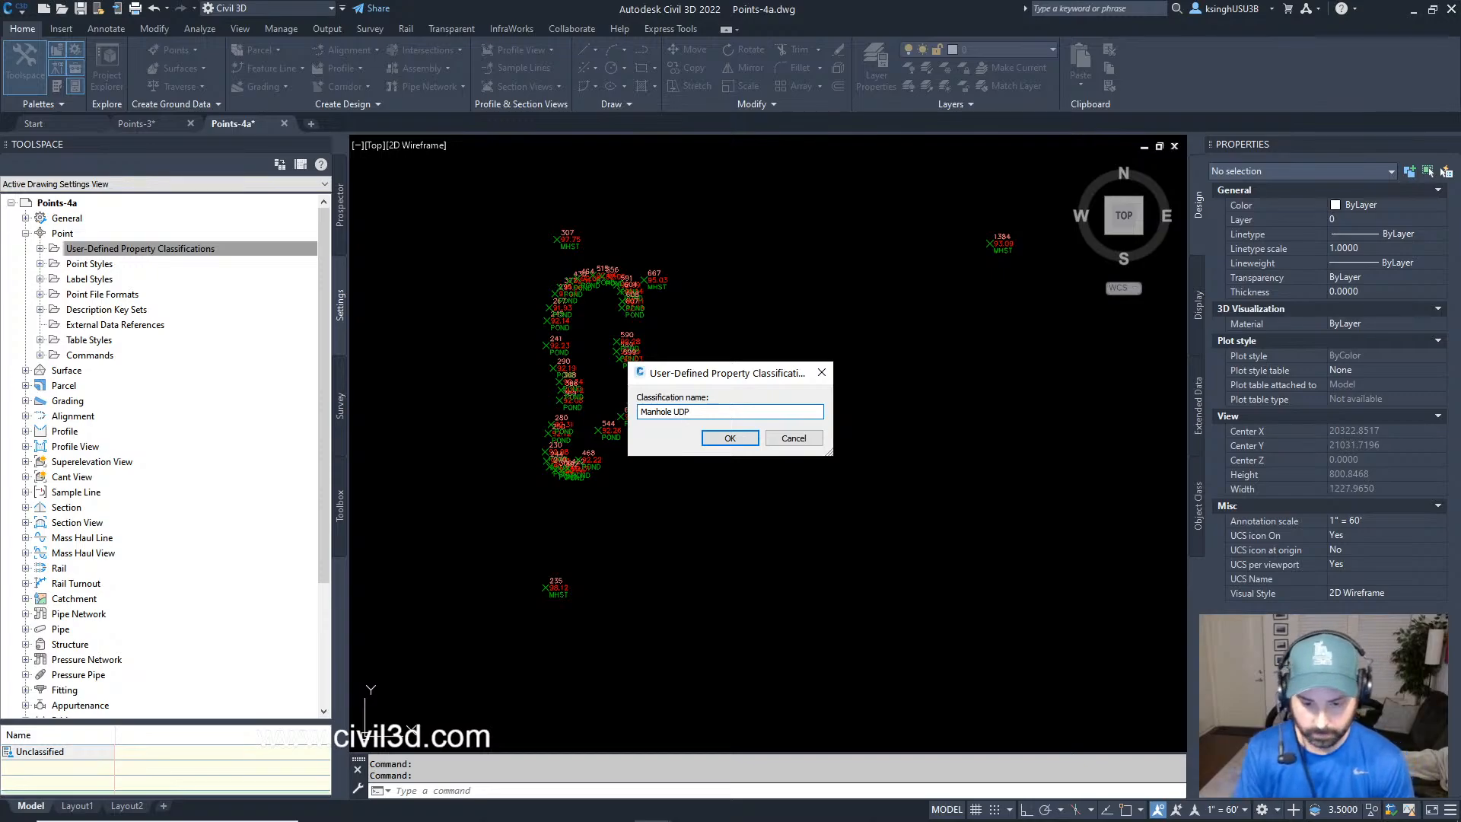
pyautogui.click(751, 438)
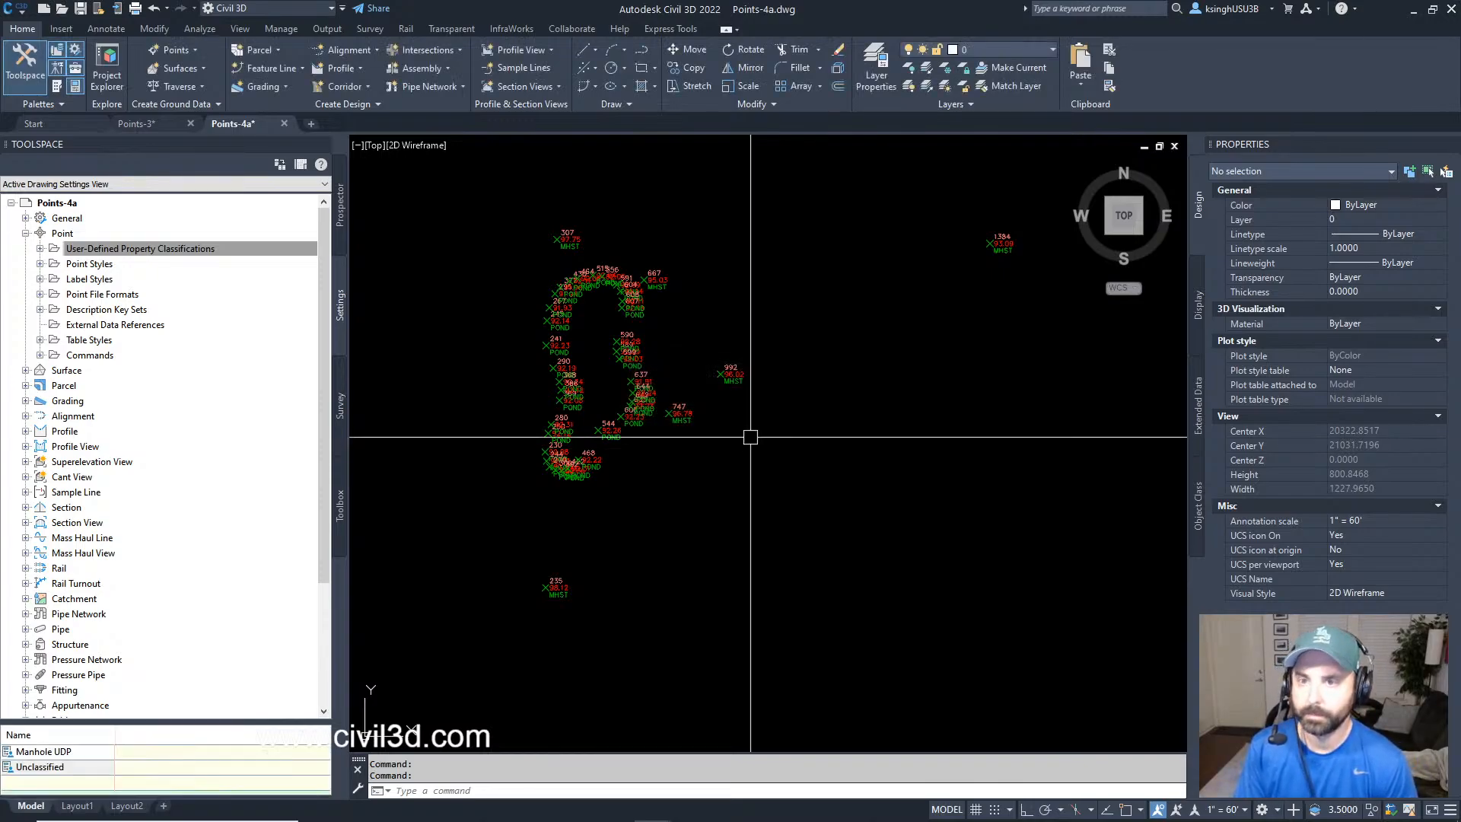
# Expand the user-defined property classifications and add another classification named Trees.
pyautogui.click(40, 249)
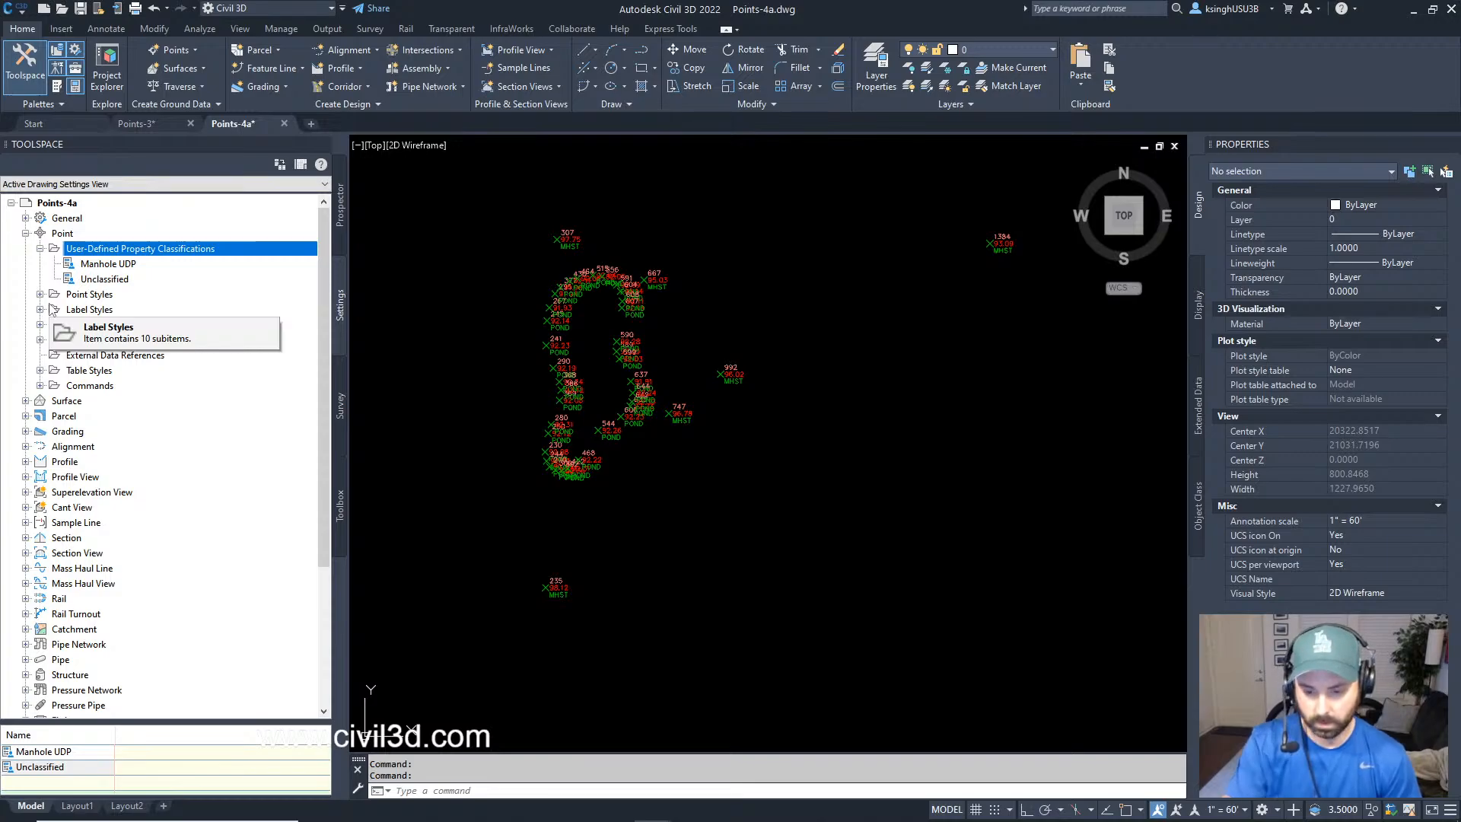
pyautogui.rightClick(141, 250)
pyautogui.click(169, 259)
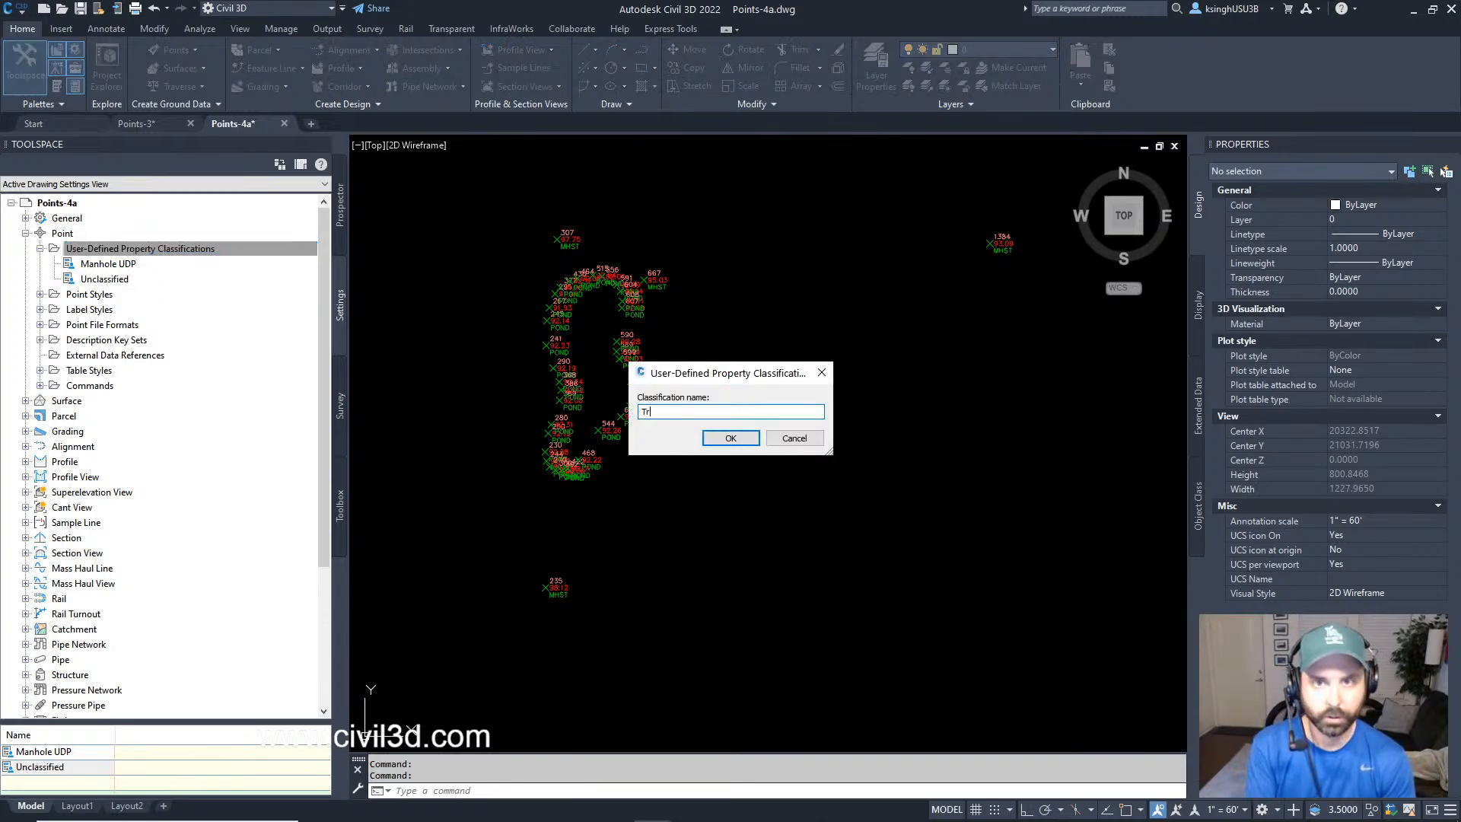
pyautogui.write('Trees')
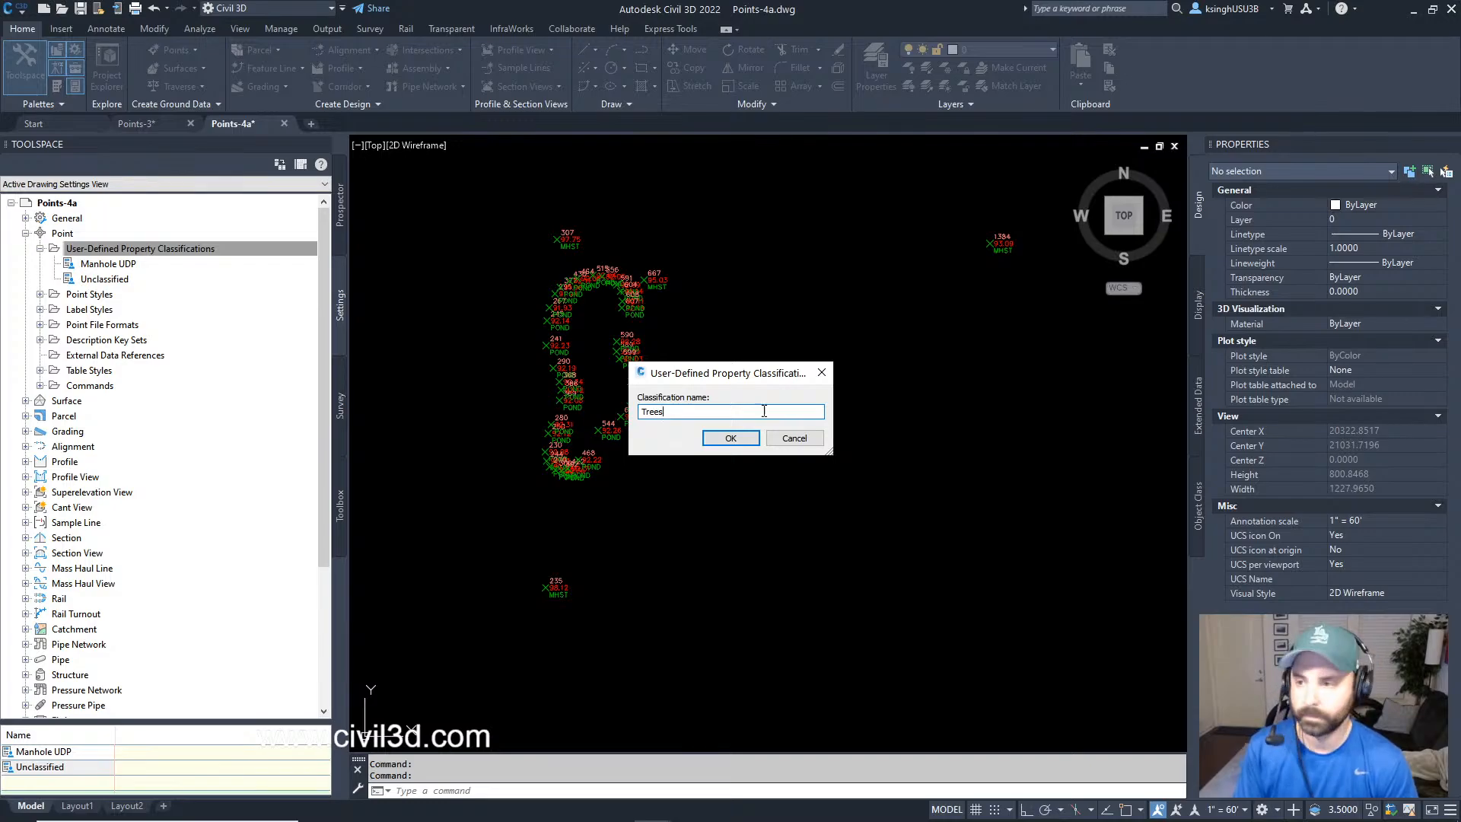
pyautogui.click(731, 439)
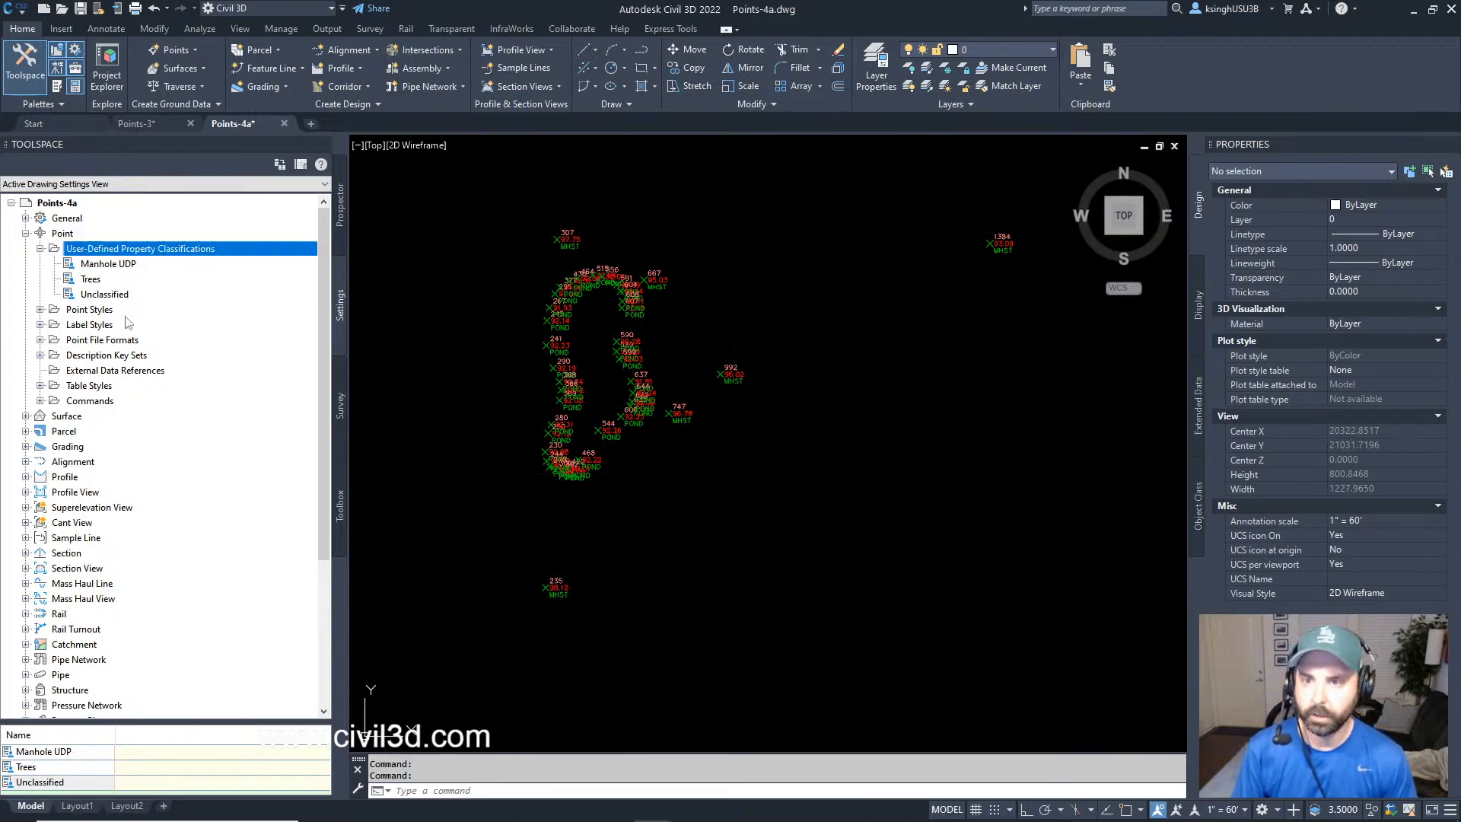
# Add a user-defined property named MH_Pipe In Invert with the Elevation field type to the Manhole UDP classification.
pyautogui.click(114, 264)
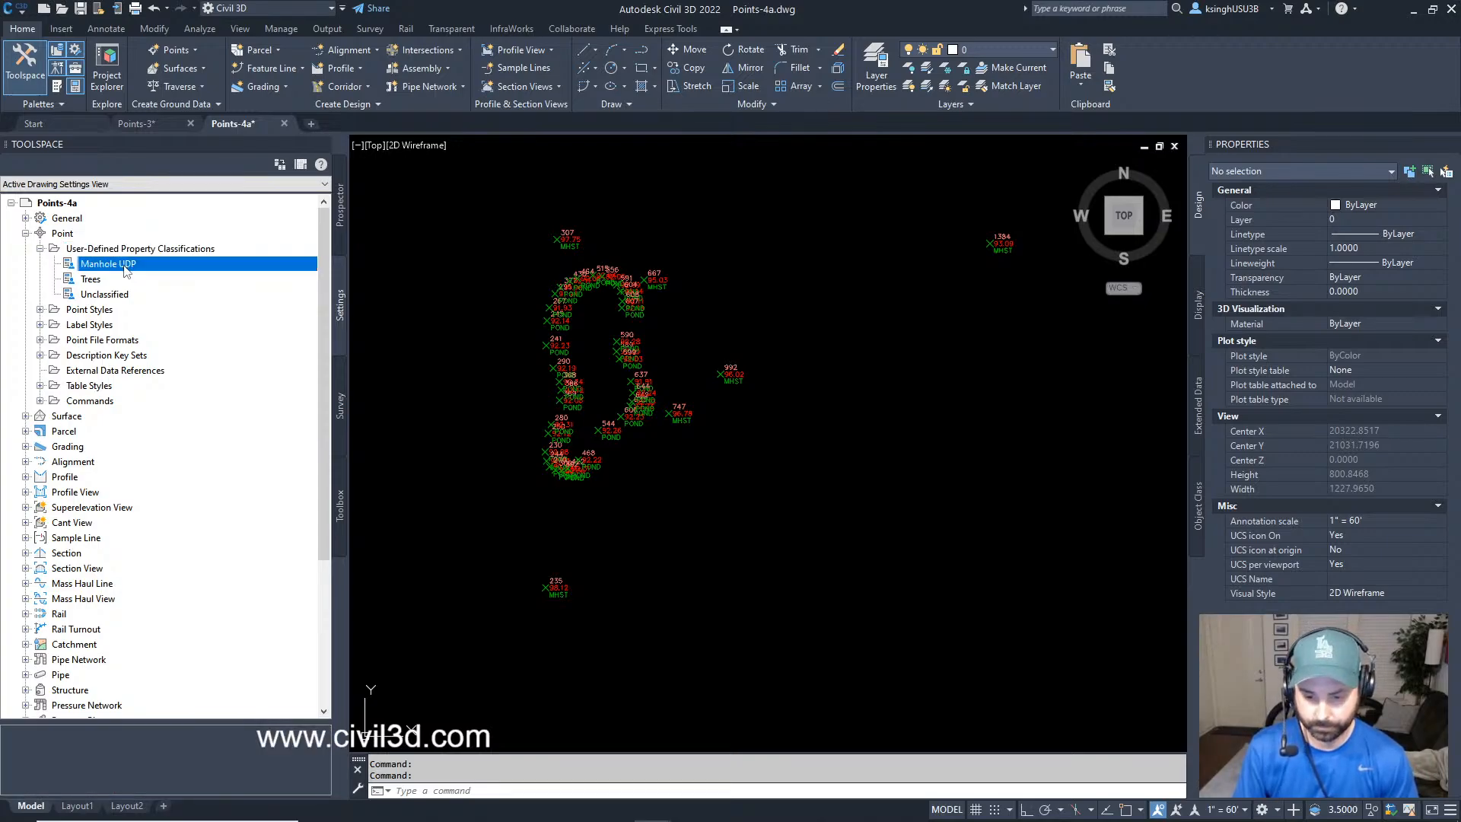
pyautogui.rightClick(127, 272)
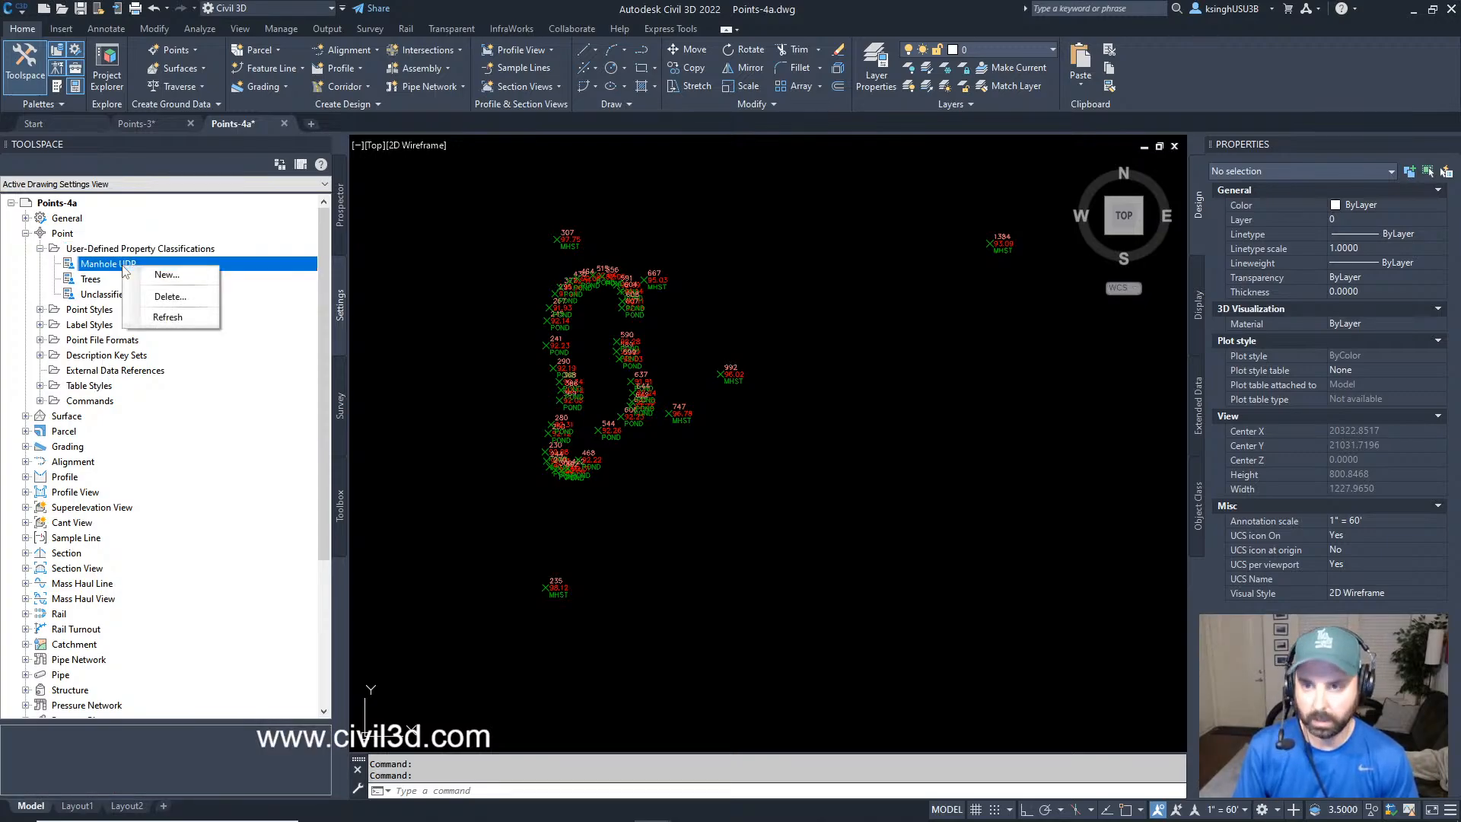
pyautogui.click(162, 276)
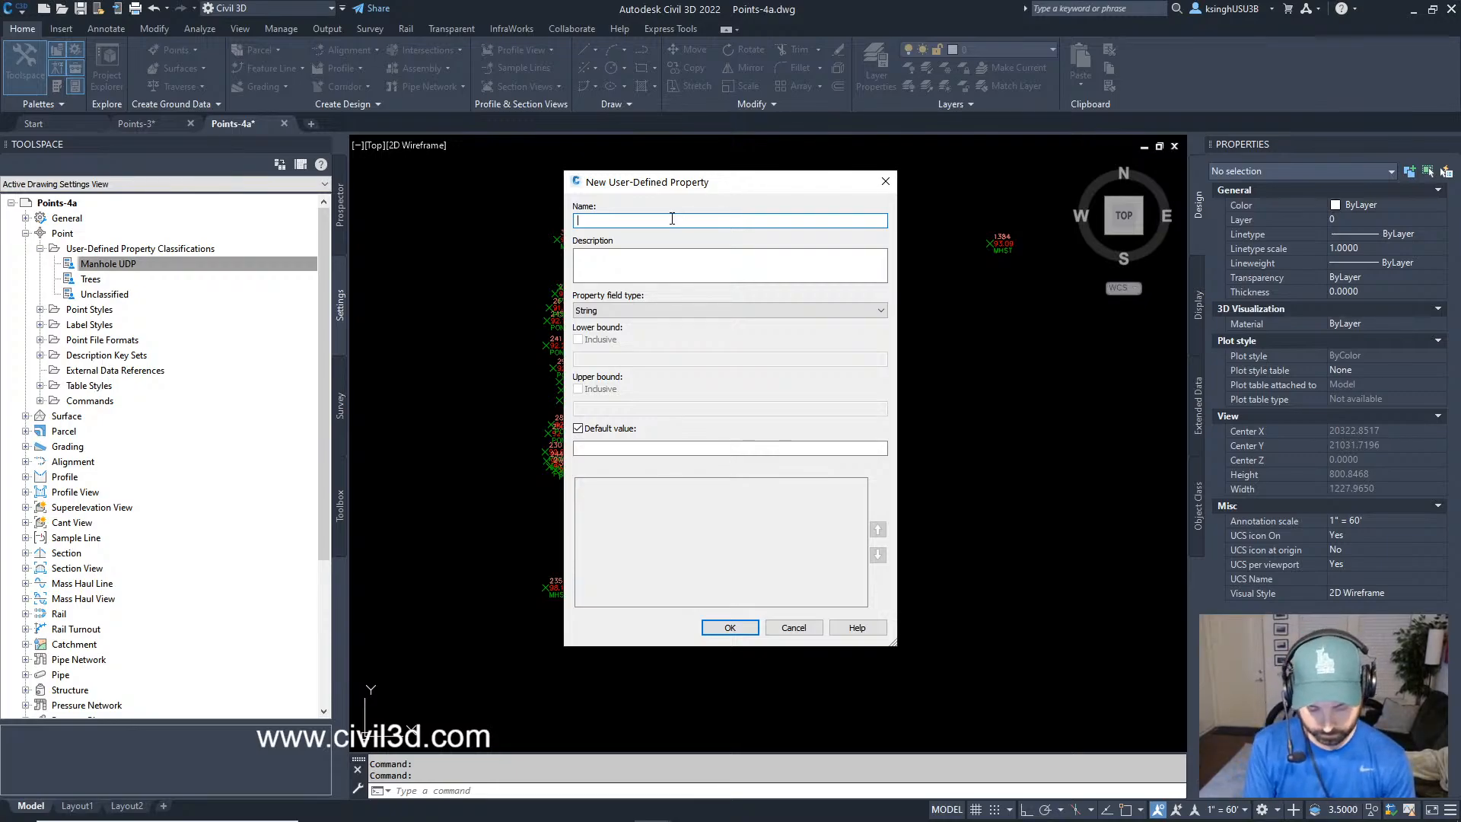
pyautogui.write('MH')
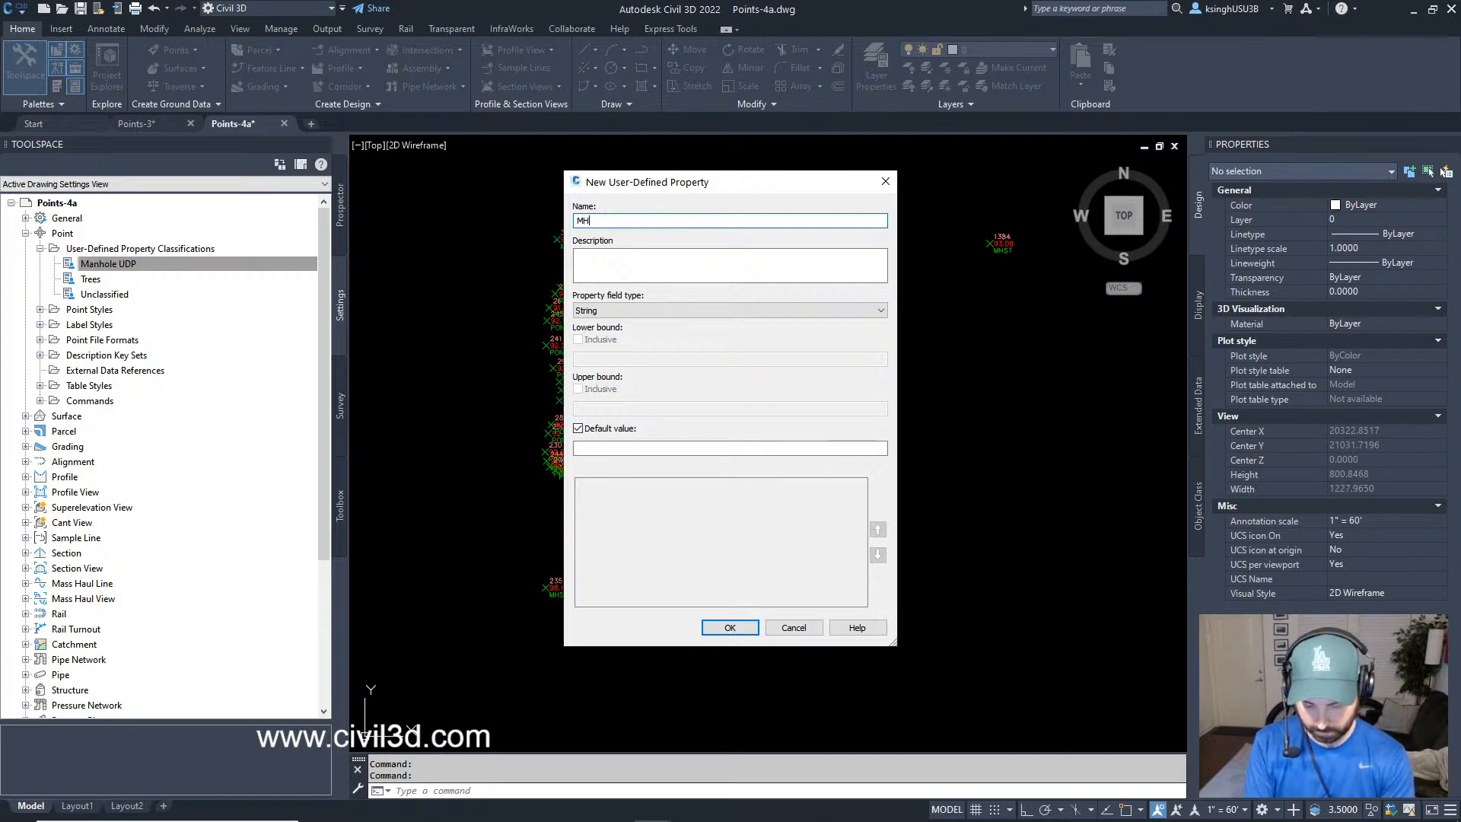
pyautogui.write('_')
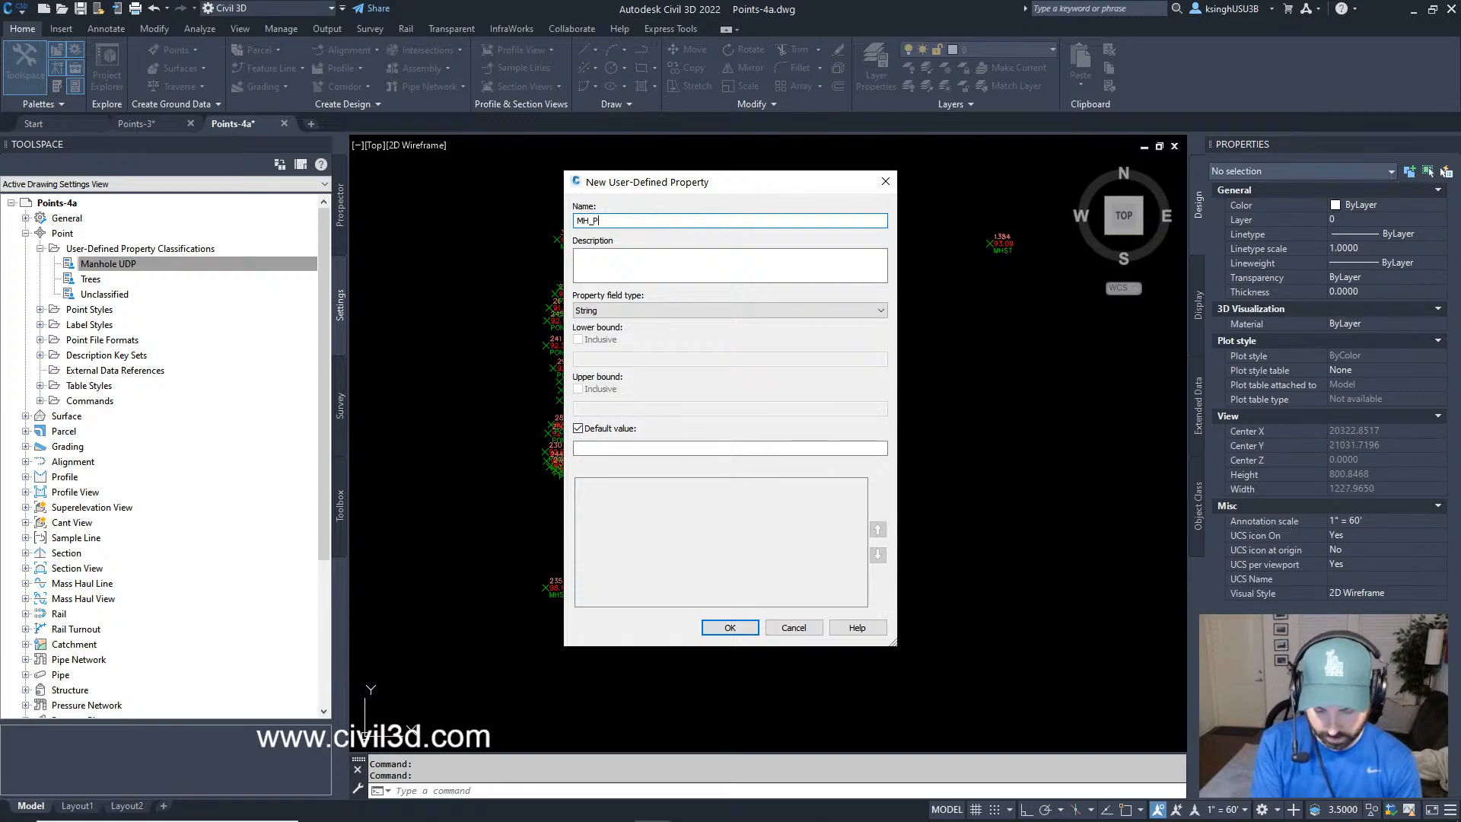
pyautogui.write('Pipe I')
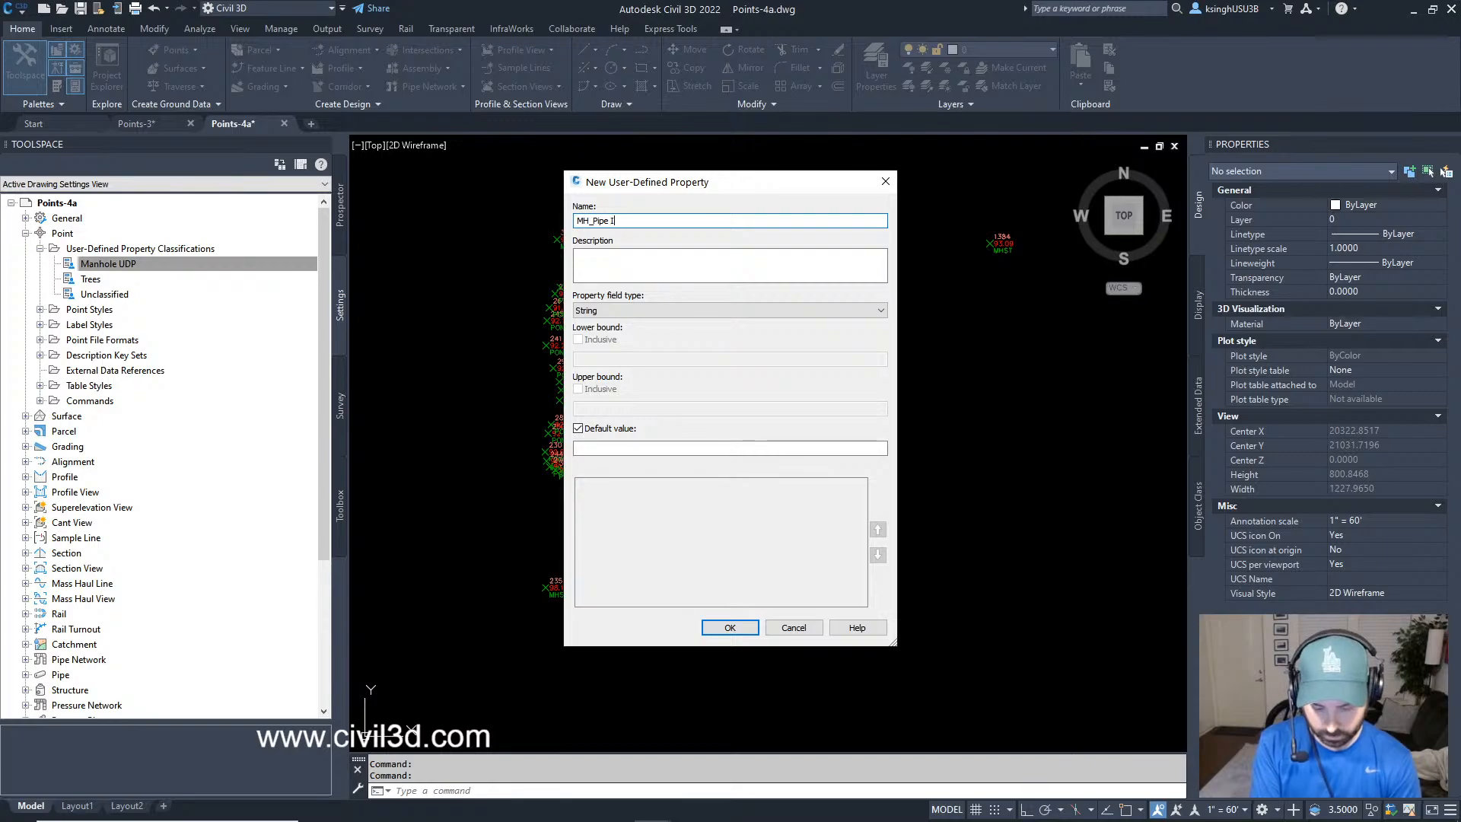
pyautogui.write('n Inv')
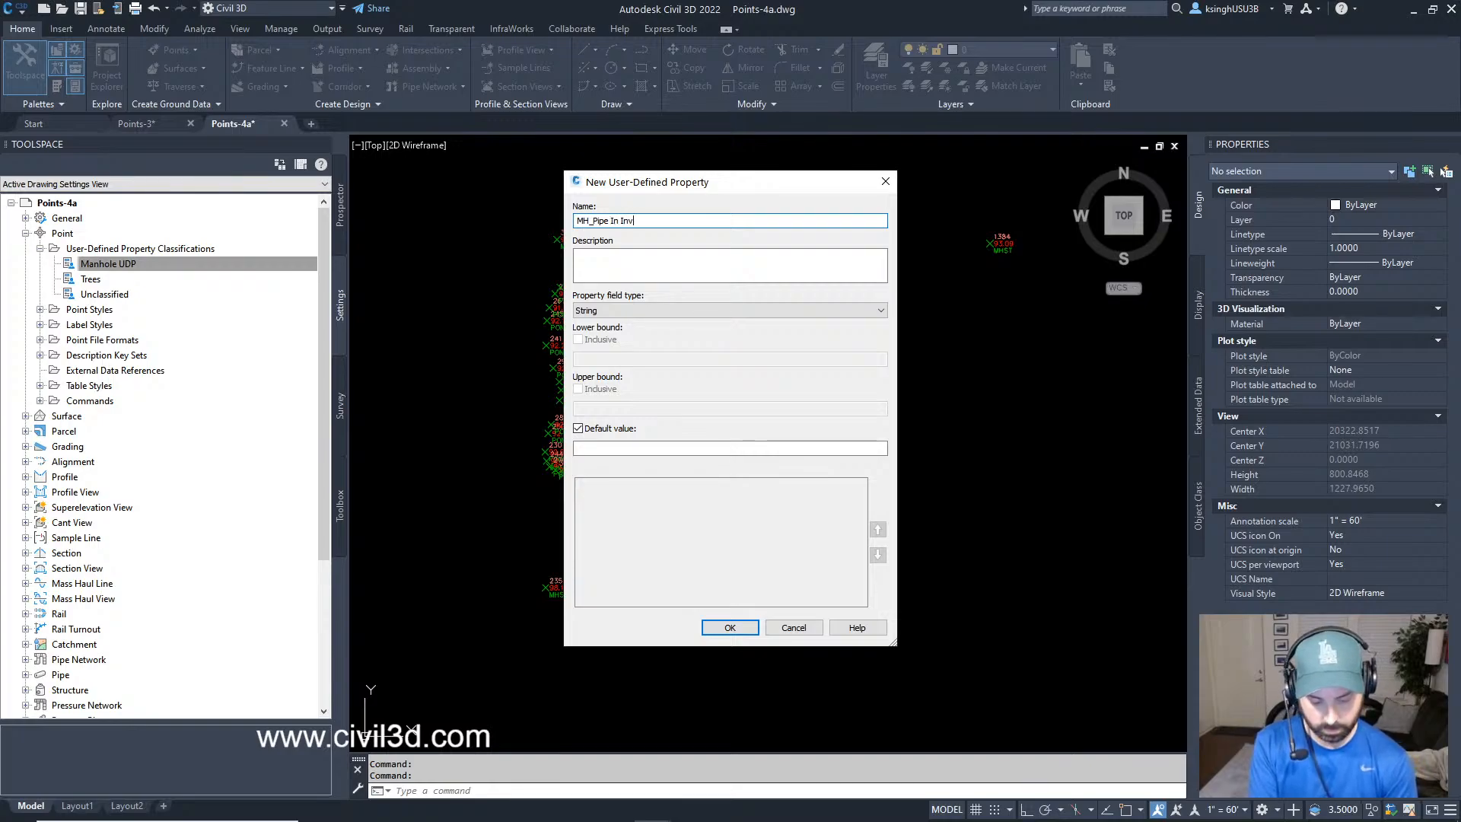
pyautogui.write('ert')
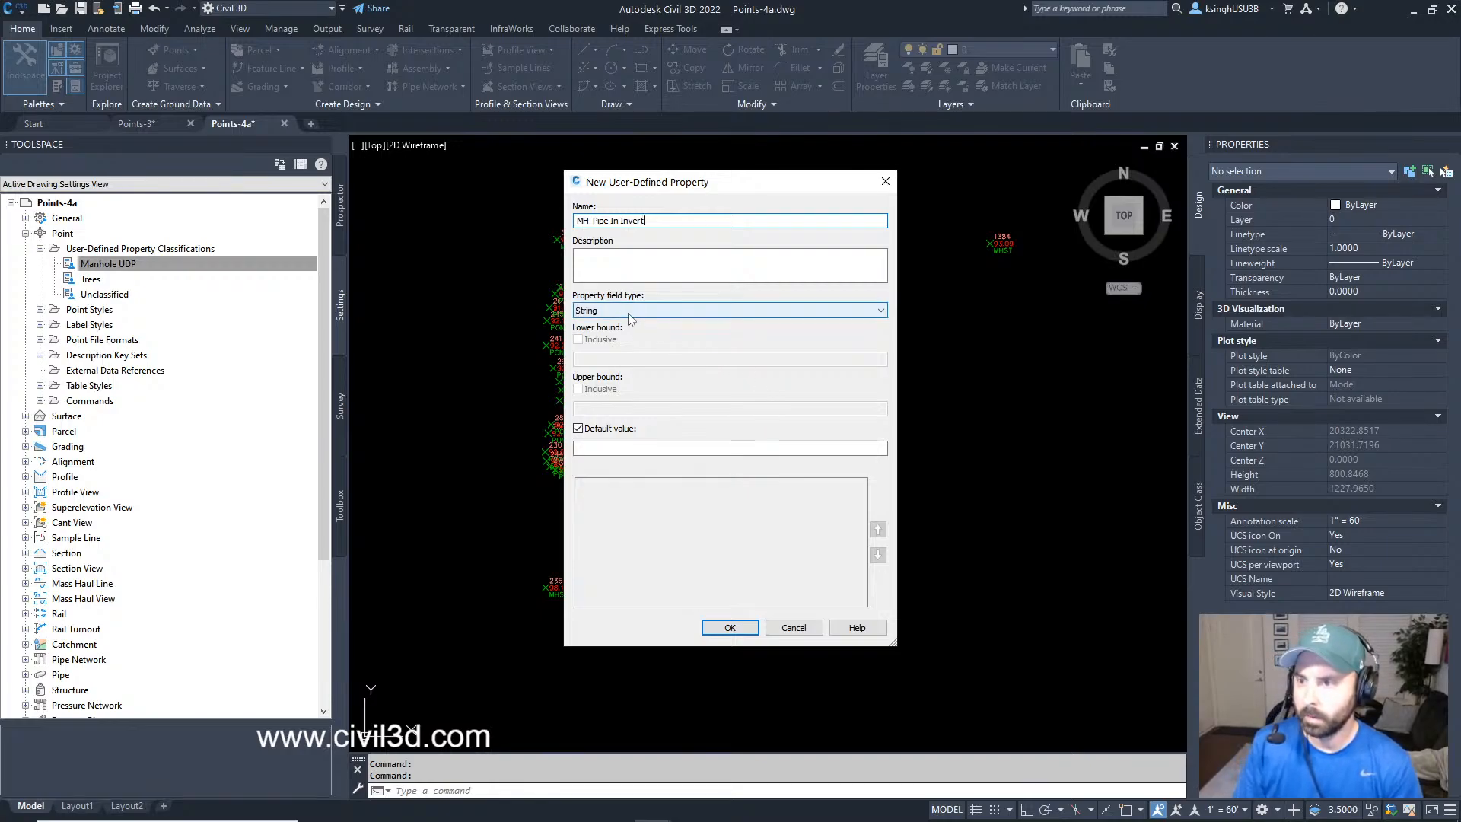
pyautogui.click(647, 309)
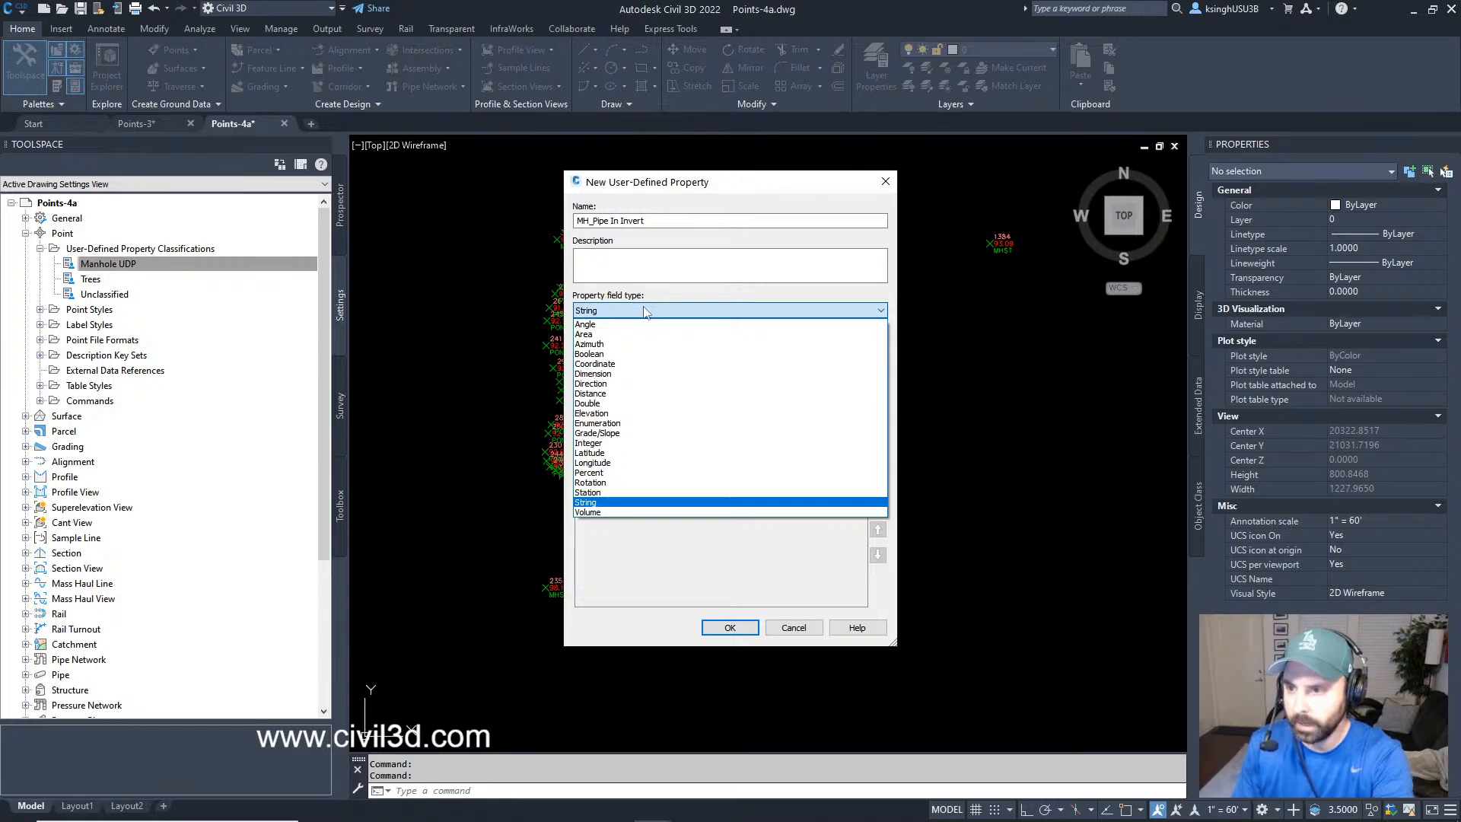
pyautogui.click(605, 413)
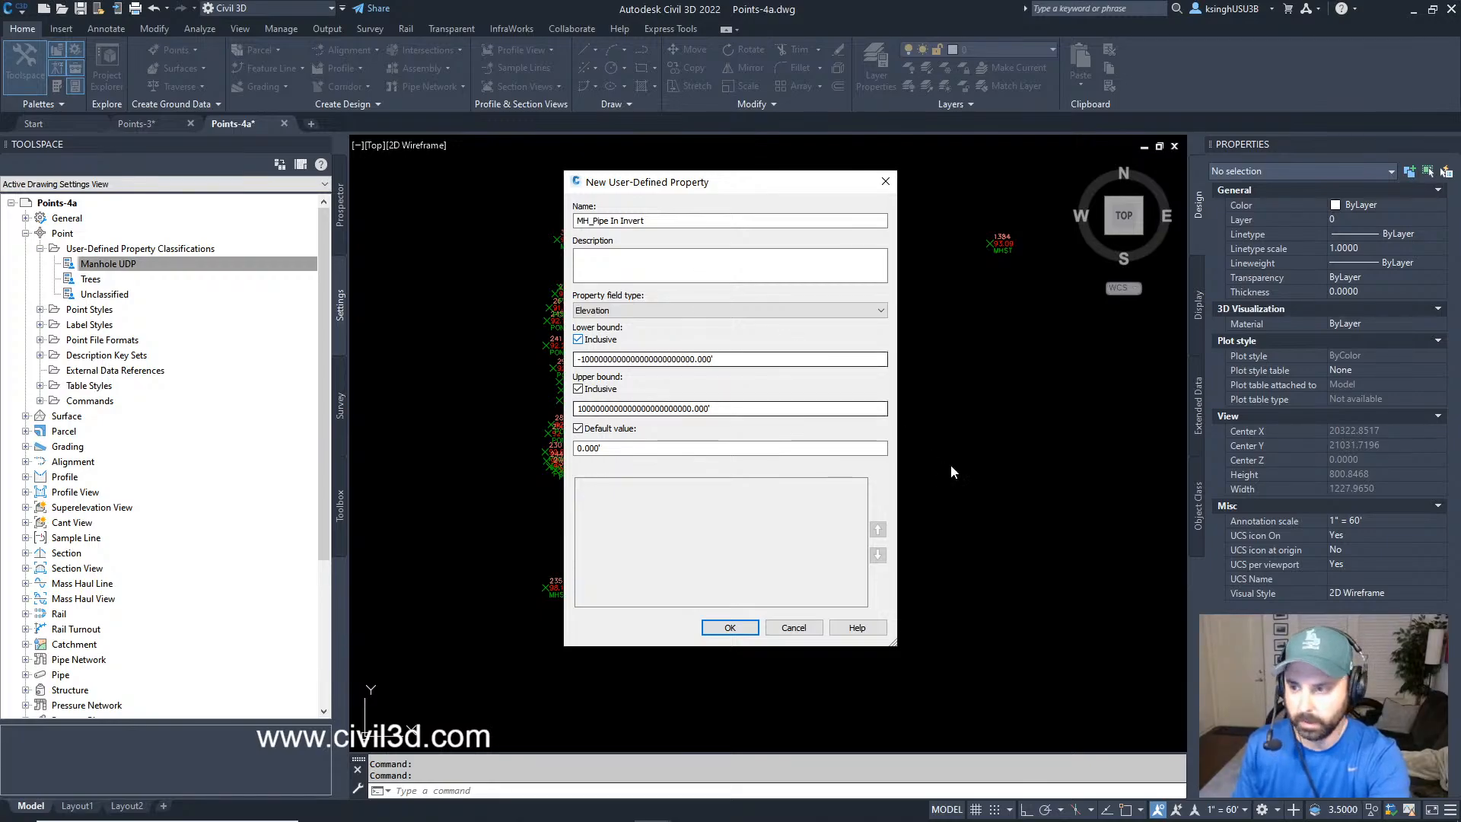
pyautogui.click(730, 629)
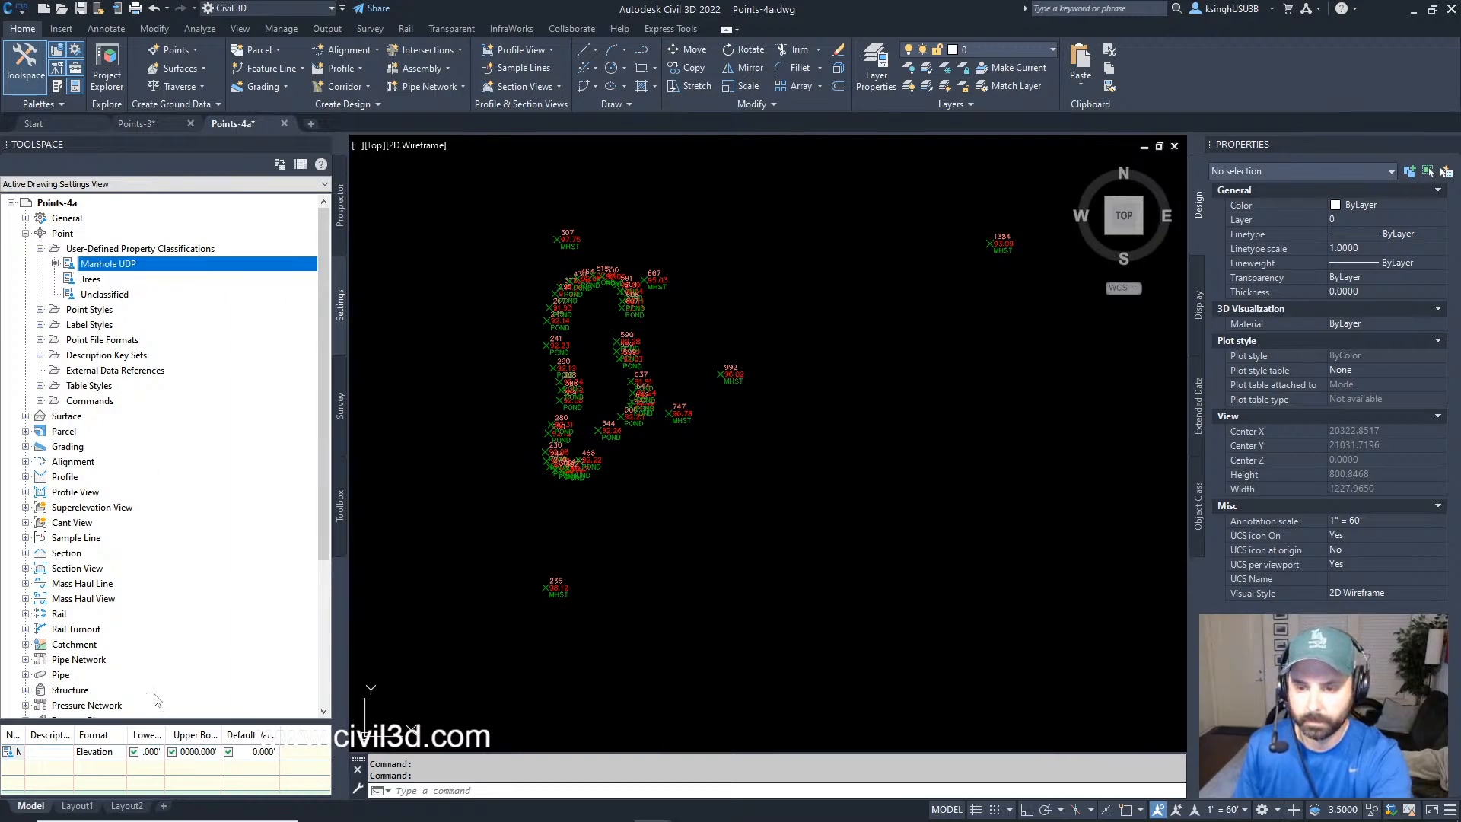
# Widen the Toolspace palette and the Name and Description columns of the Manhole UDP property list.
pyautogui.moveTo(26, 734); pyautogui.dragTo(64, 734)
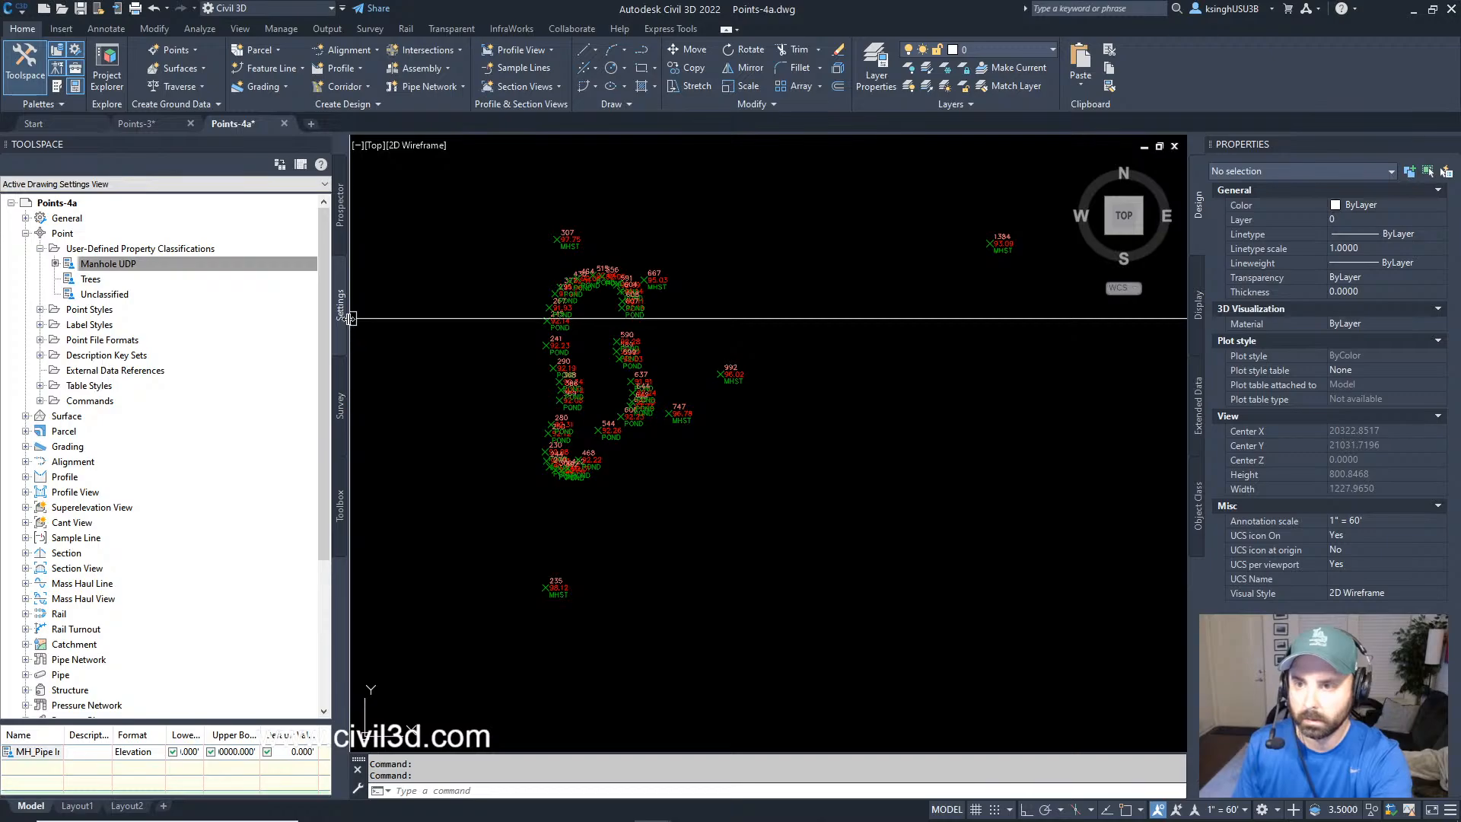
pyautogui.moveTo(349, 323); pyautogui.dragTo(500, 332)
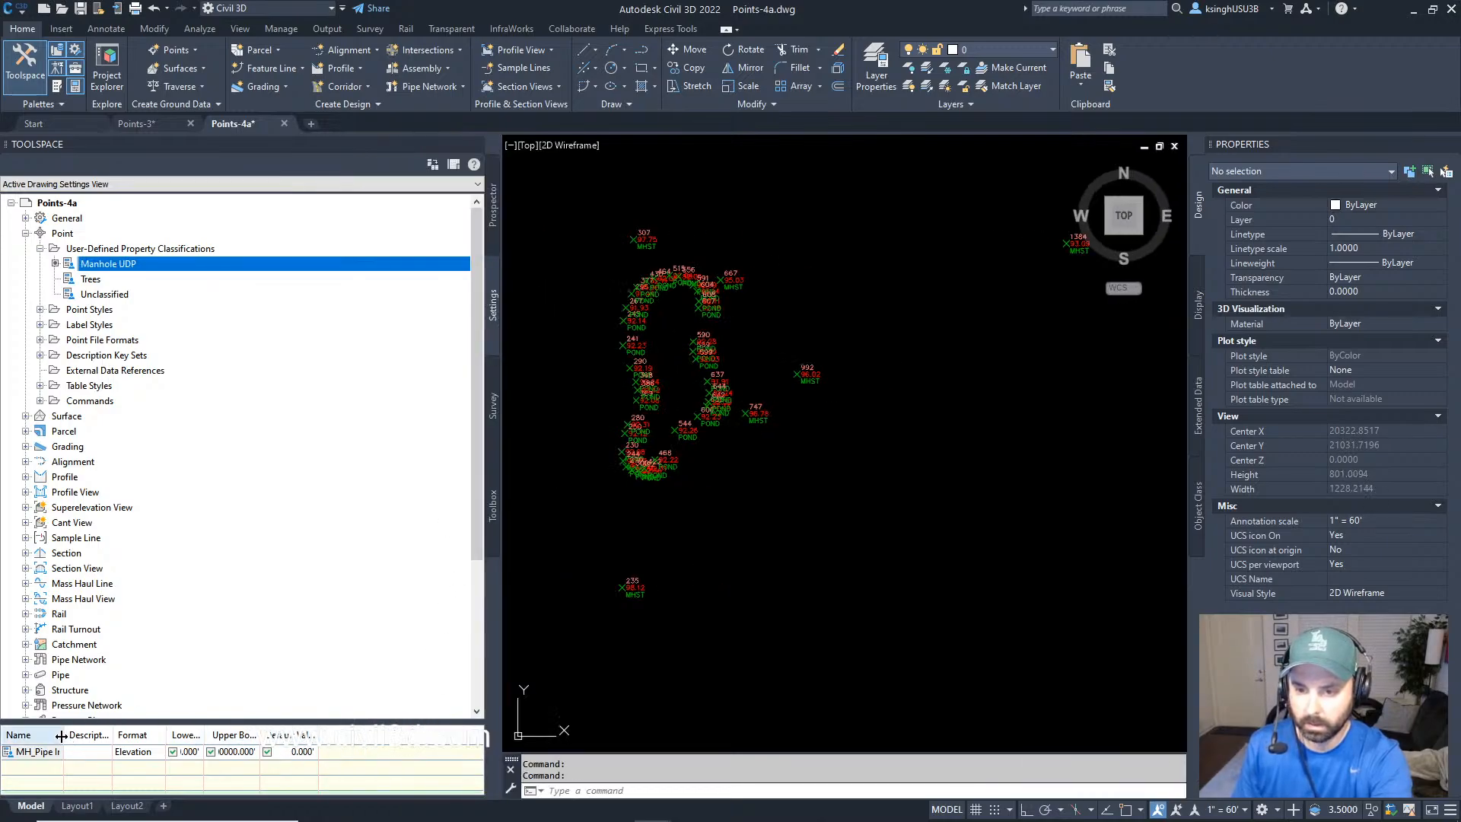
pyautogui.moveTo(61, 740); pyautogui.dragTo(107, 740)
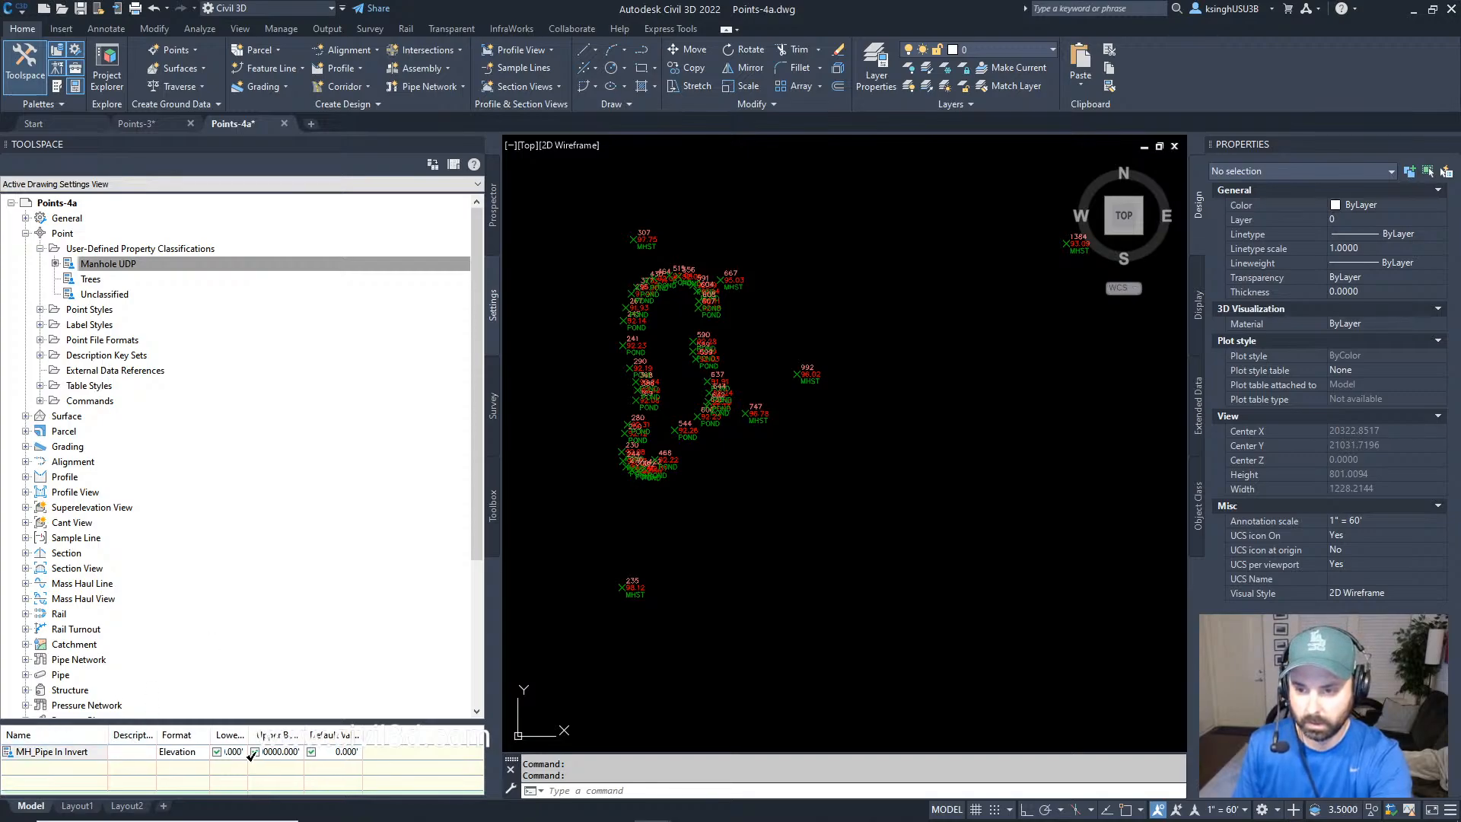
pyautogui.moveTo(159, 740); pyautogui.dragTo(174, 739)
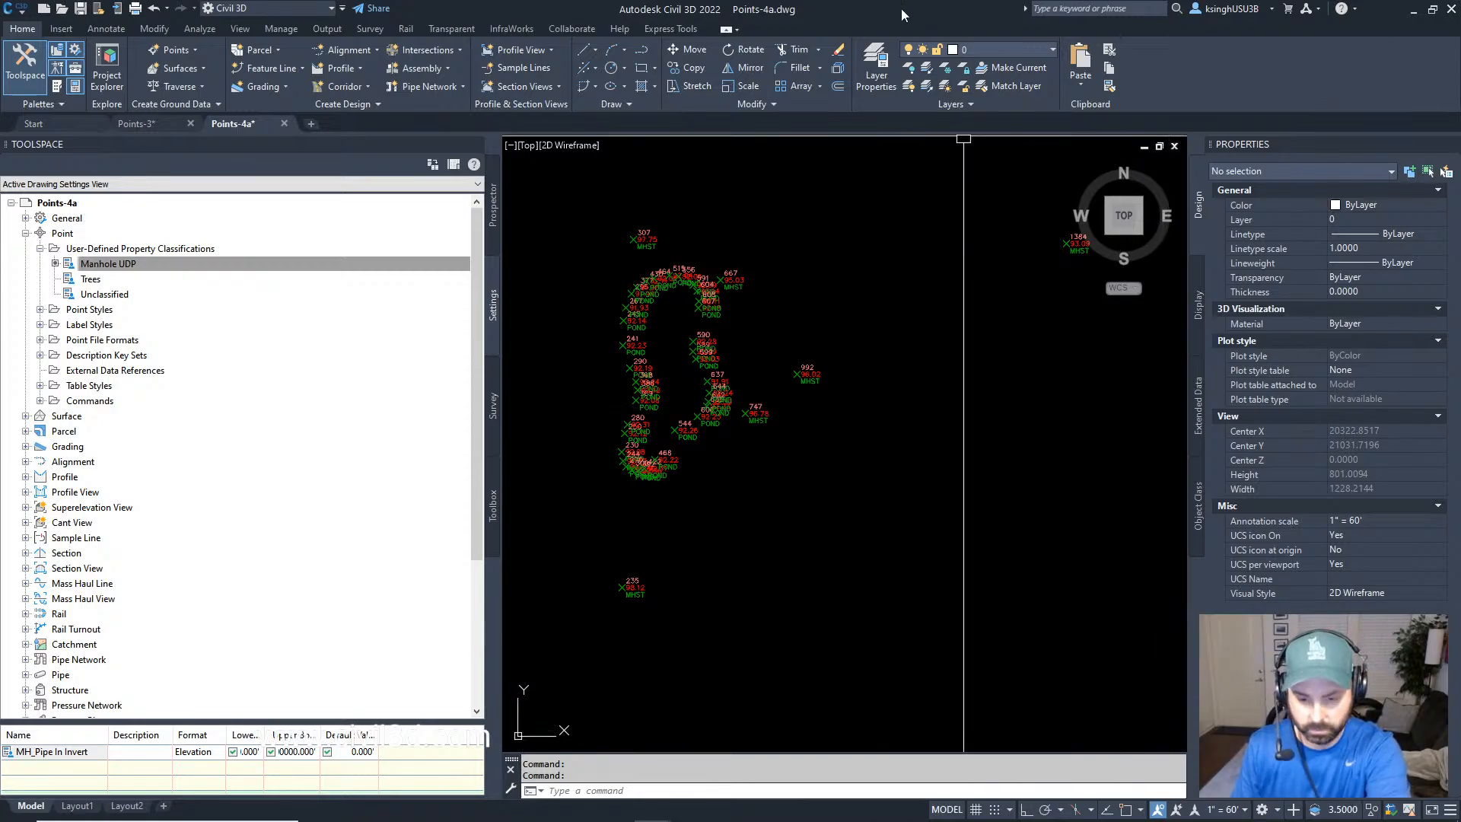
# Add a user-defined property named MH_Material with the String field type to the Manhole UDP classification.
pyautogui.click(168, 264)
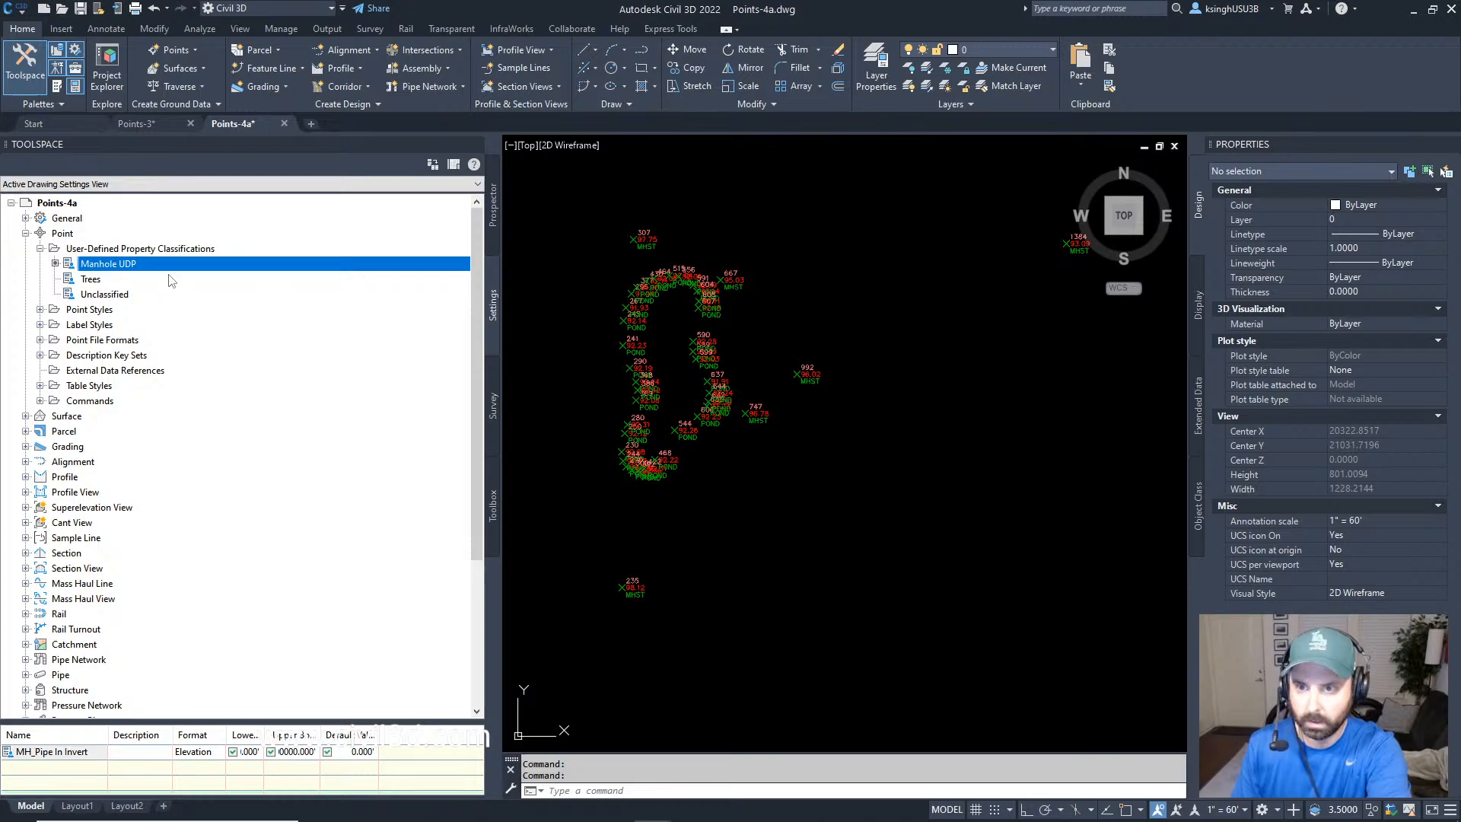
pyautogui.rightClick(130, 265)
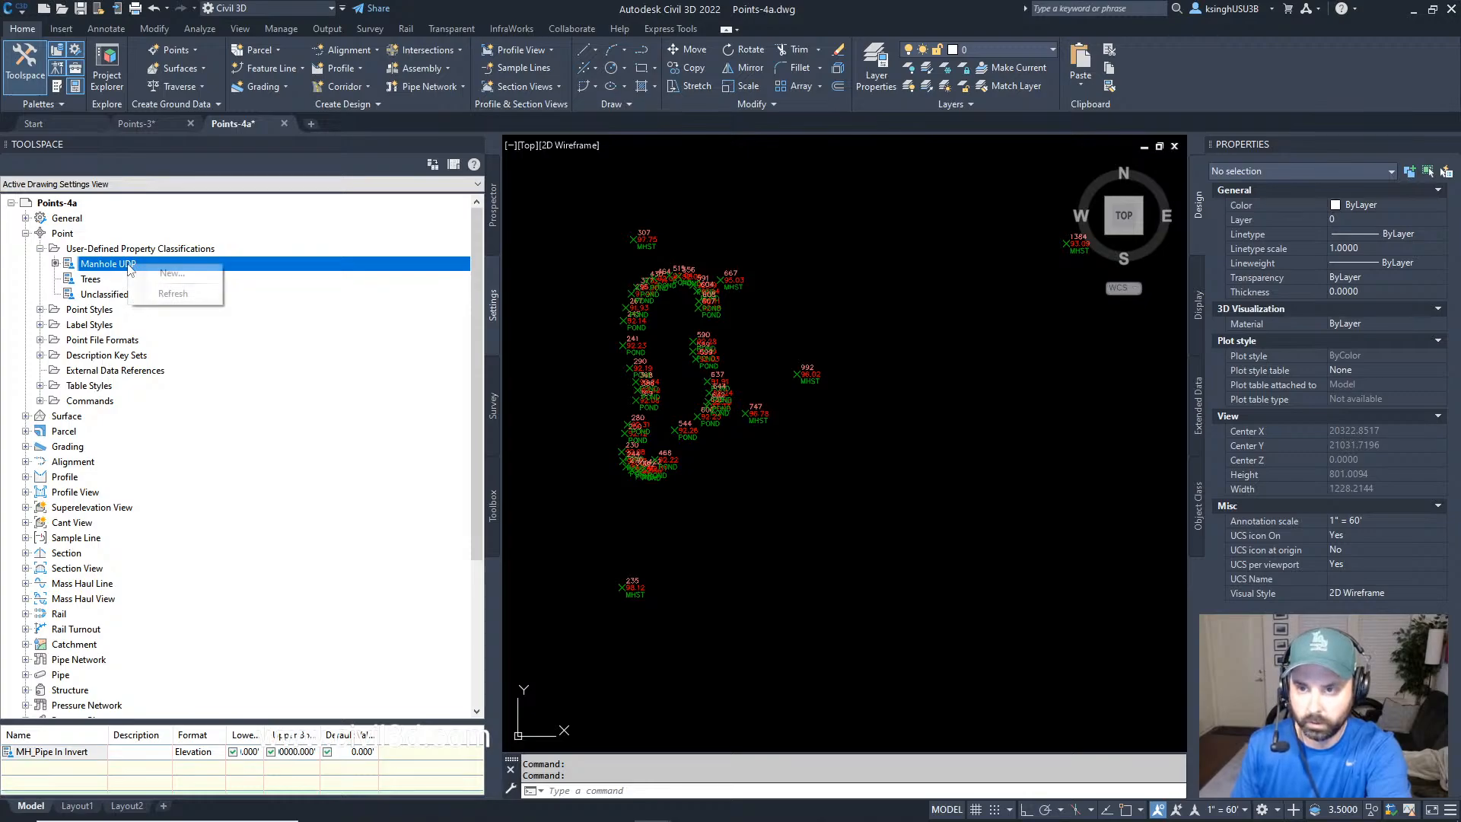
pyautogui.click(164, 276)
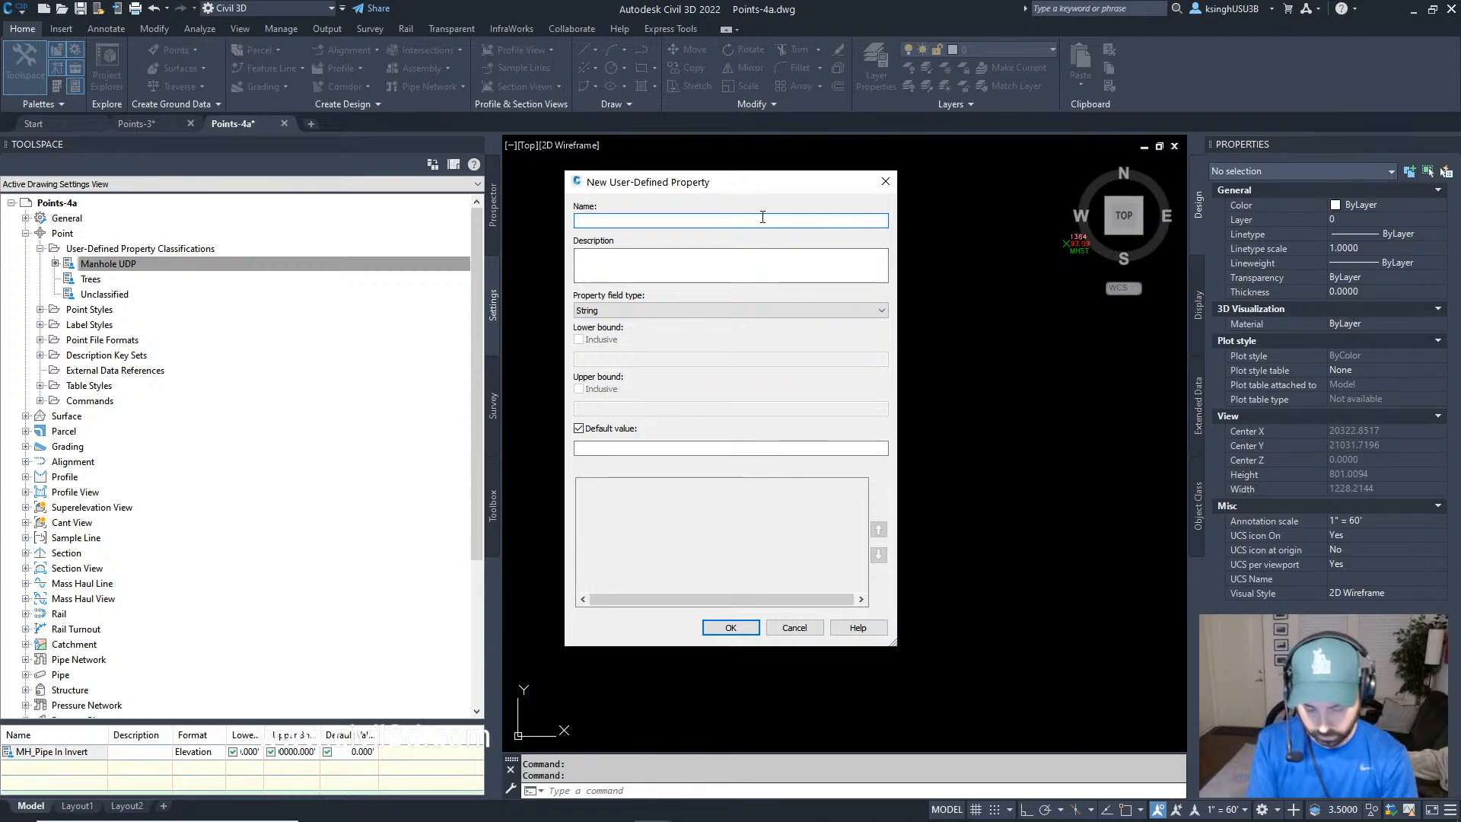
pyautogui.write('MH')
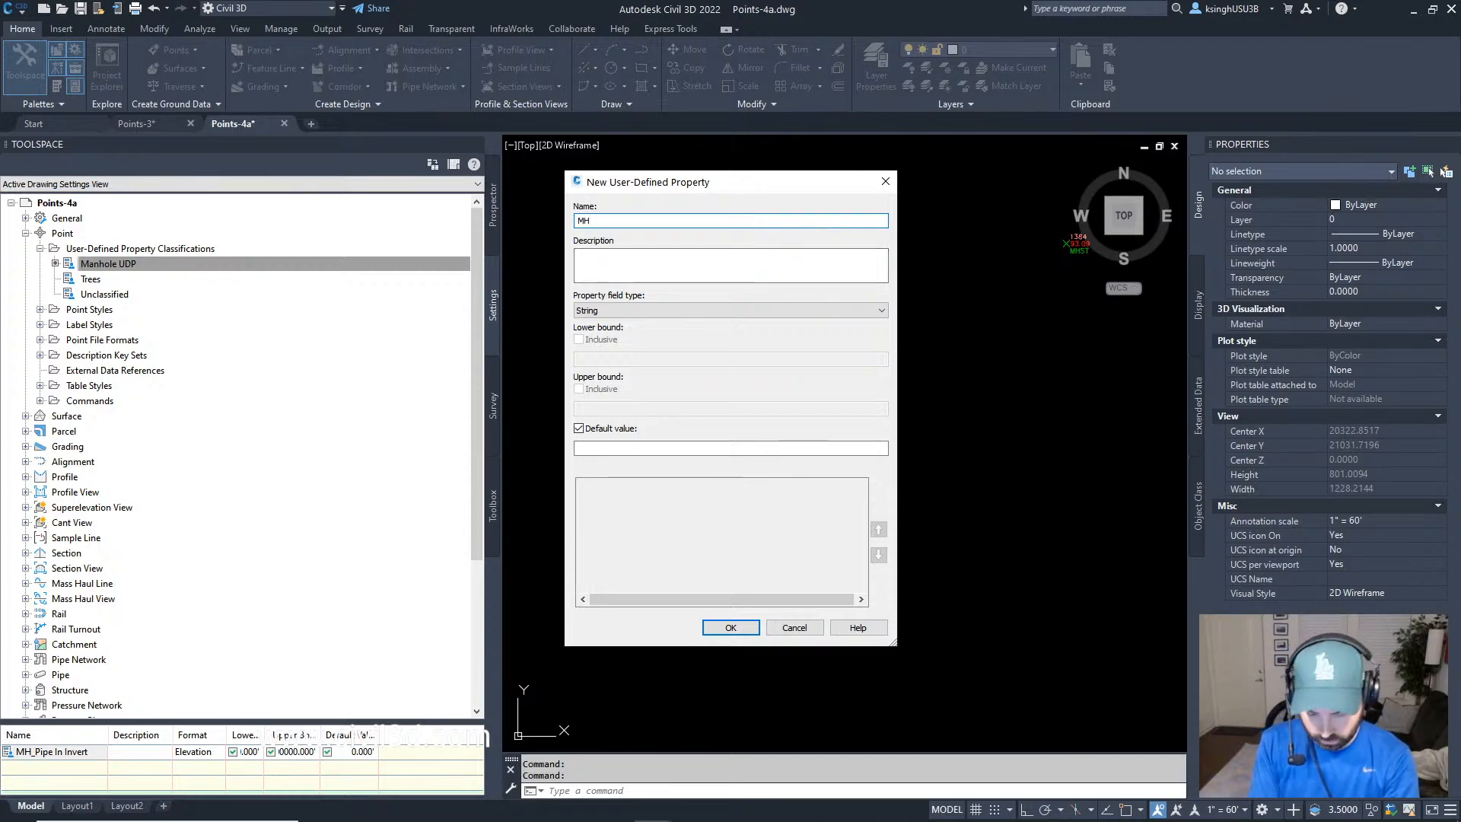
pyautogui.write('_Material')
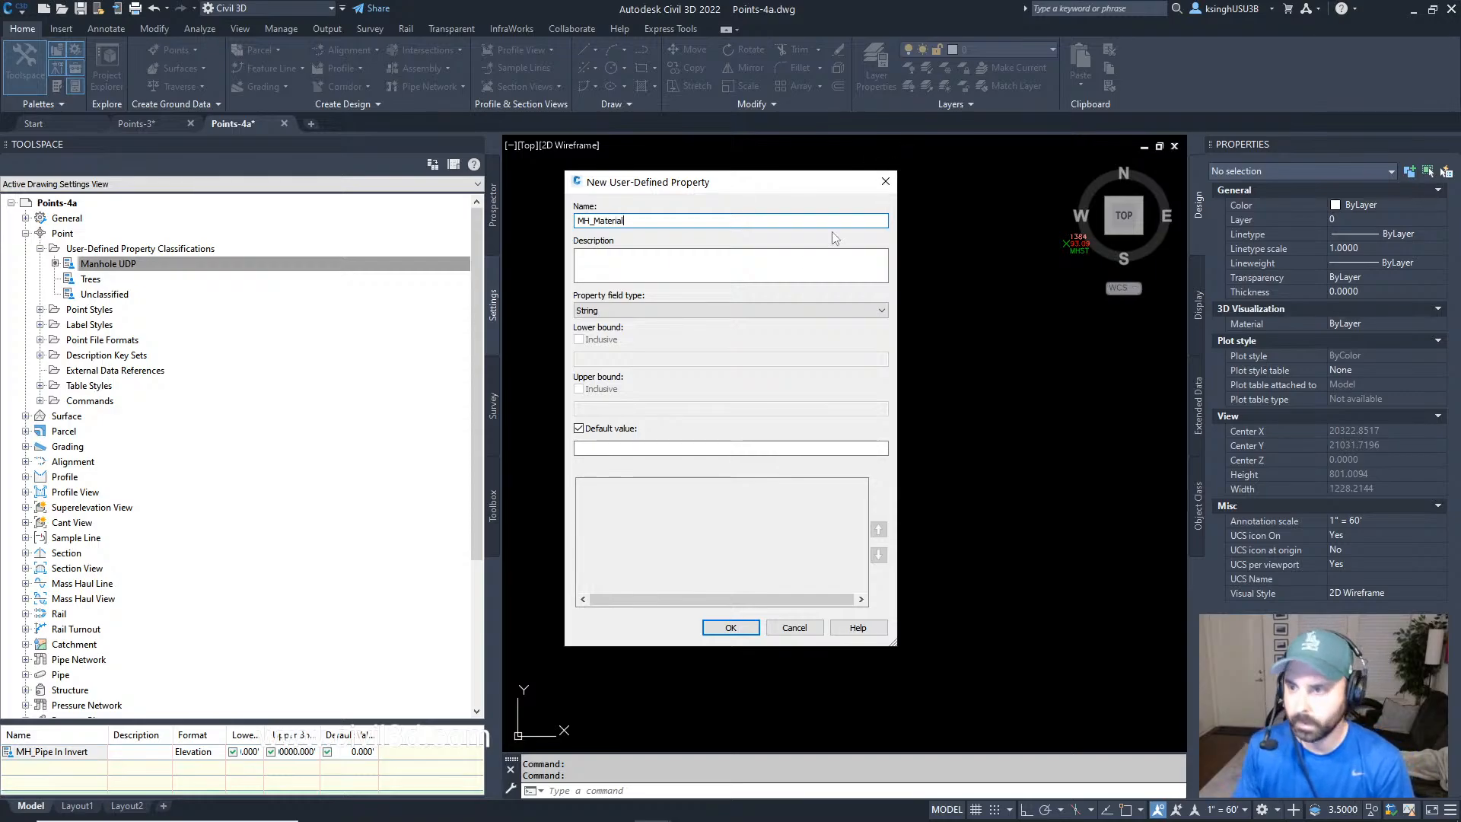
pyautogui.click(730, 628)
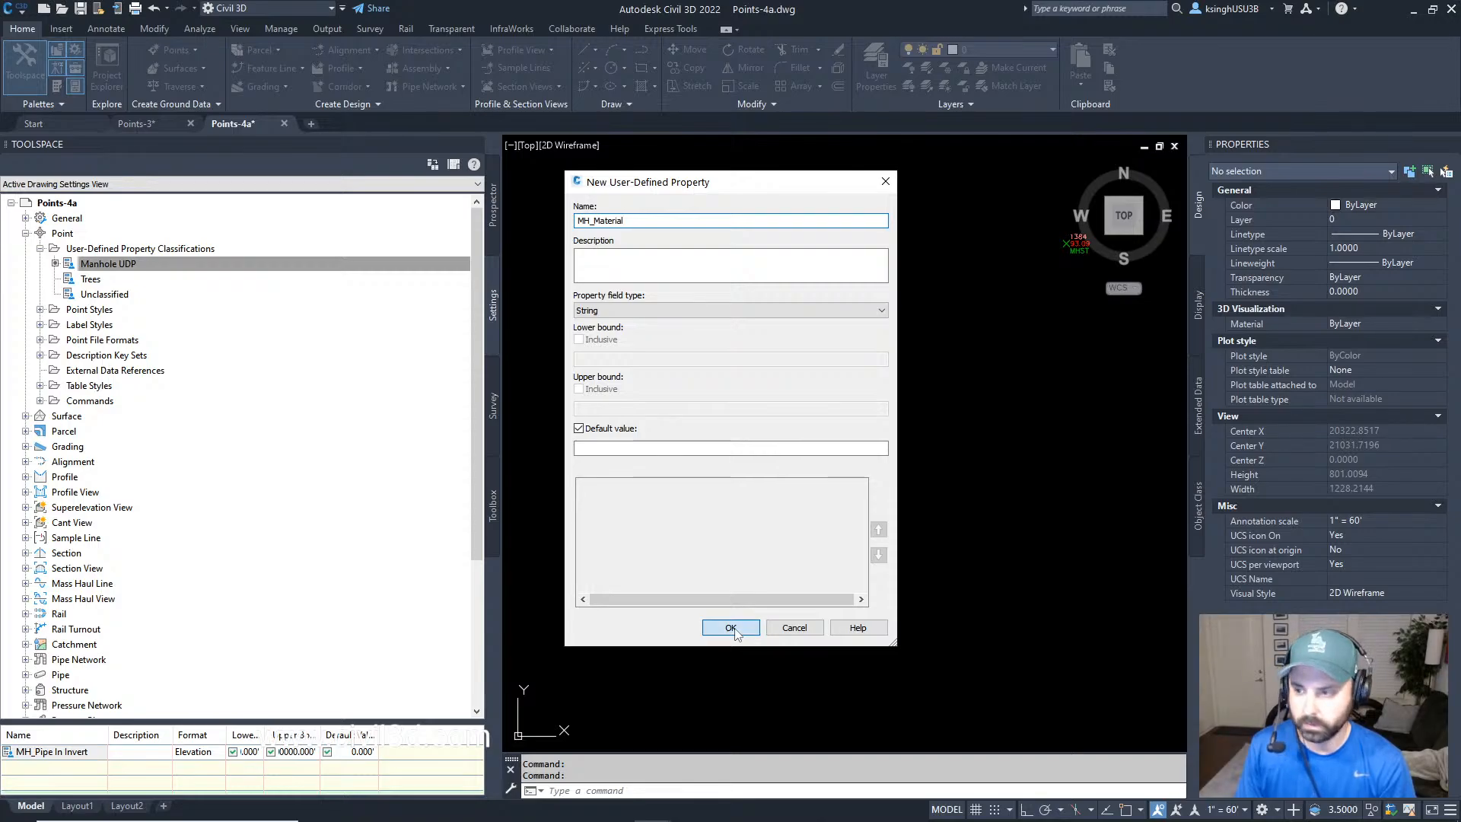
# Add a user-defined property named MH_Diameter with the Dimension field type to the Manhole UDP classification.
pyautogui.rightClick(126, 263)
pyautogui.click(167, 268)
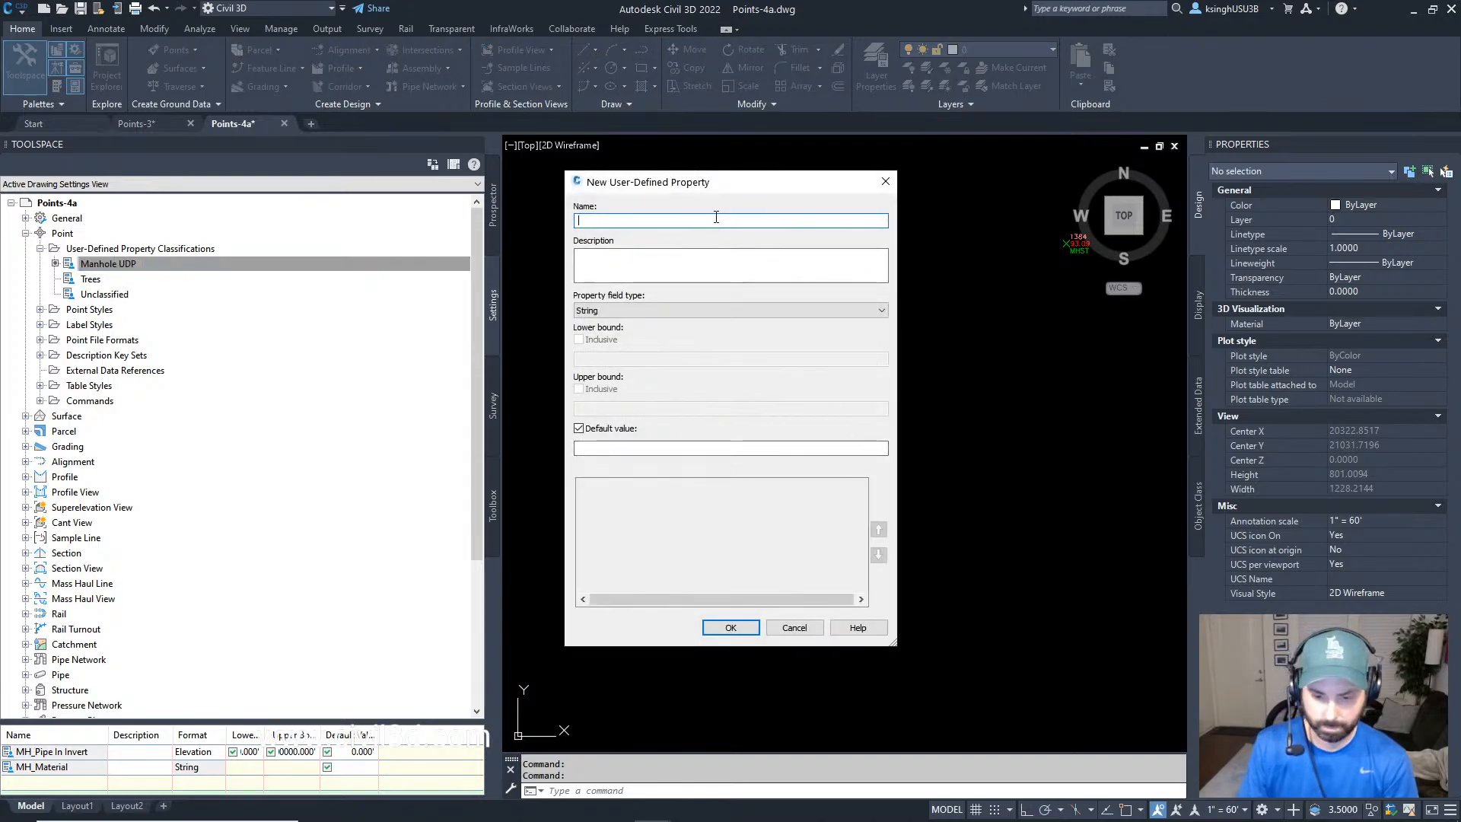
pyautogui.write('MH')
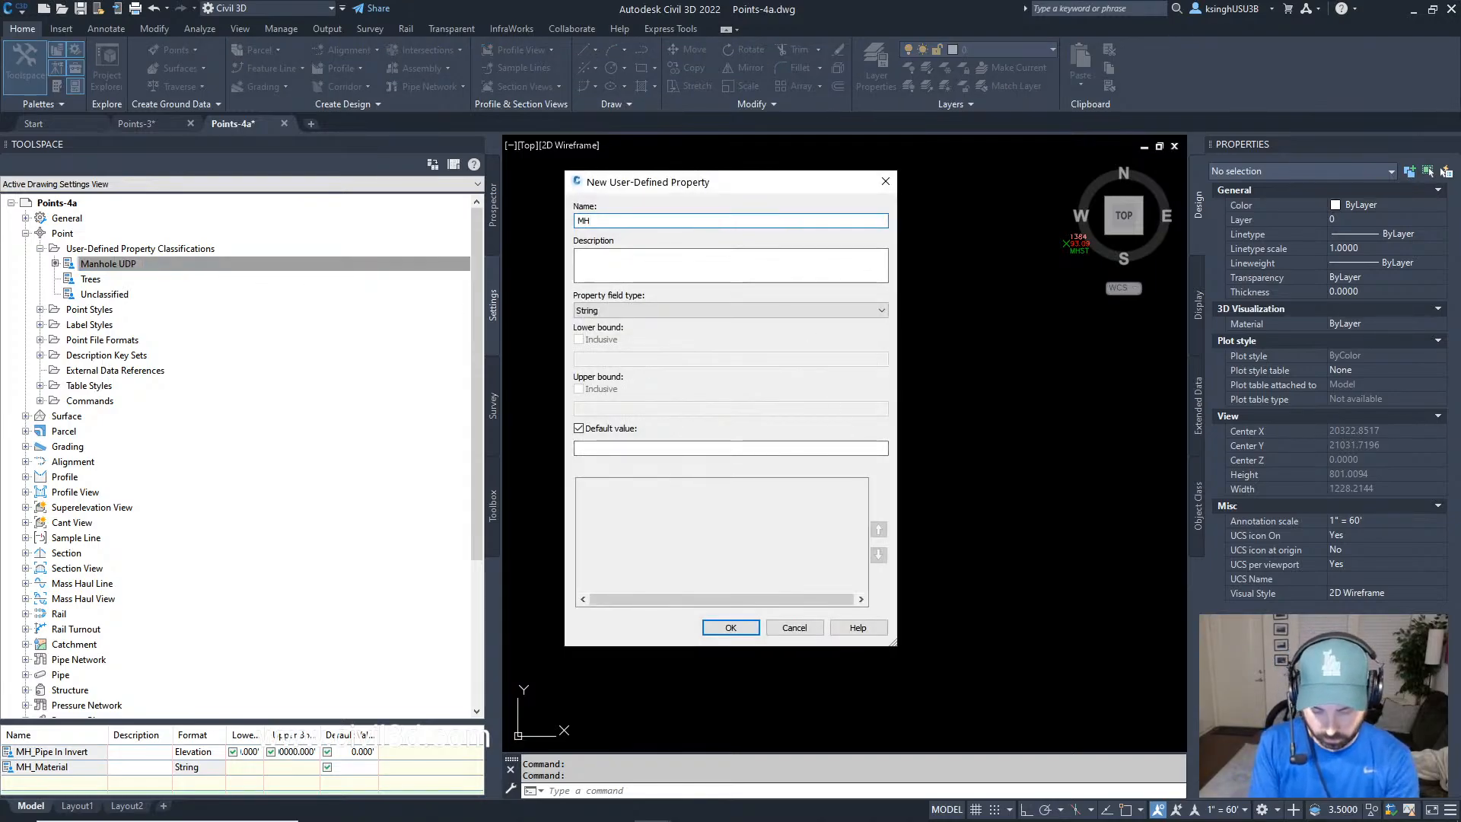
pyautogui.write('_Diameter')
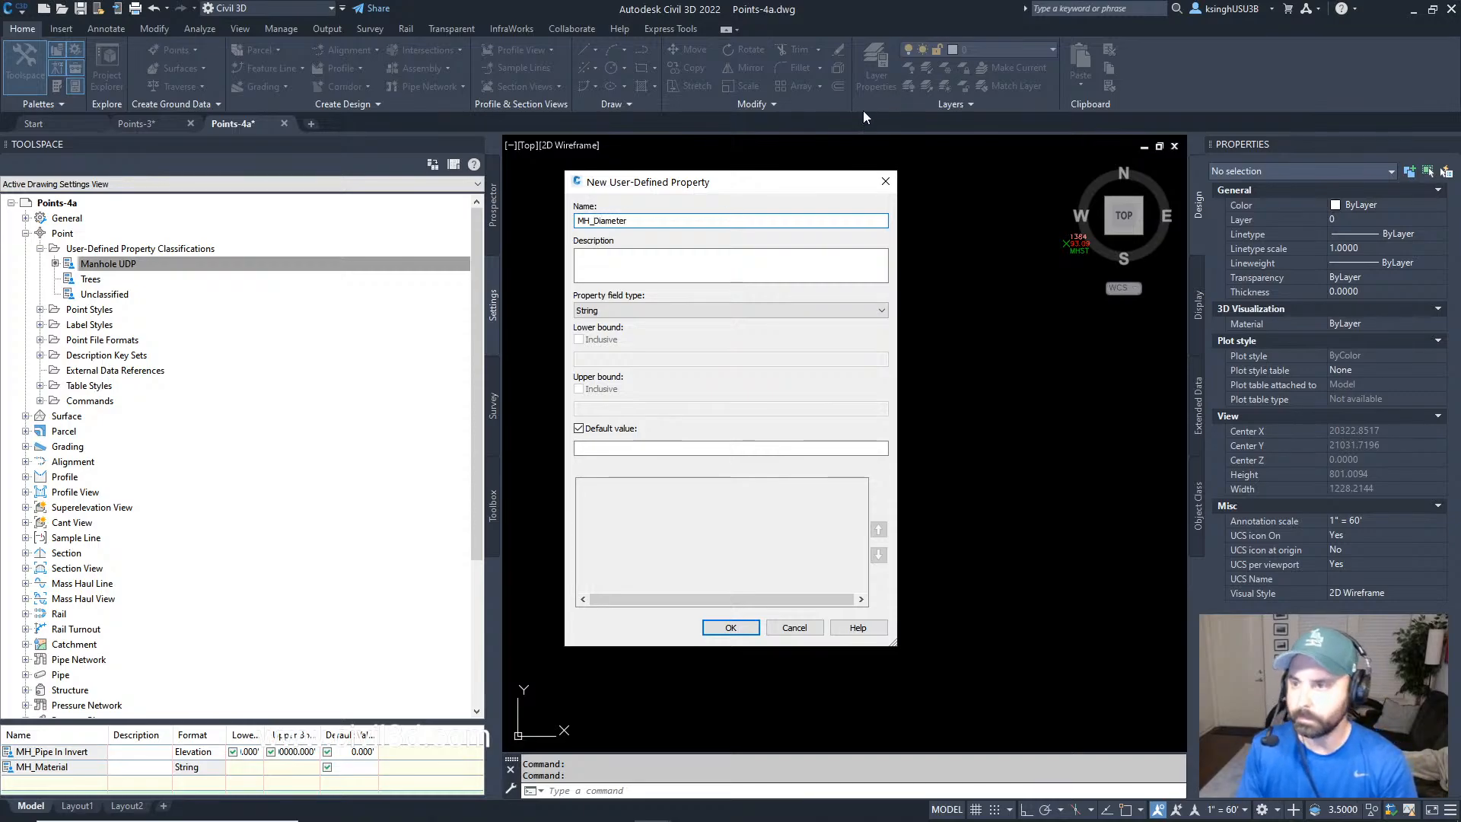
pyautogui.click(674, 310)
pyautogui.click(674, 310)
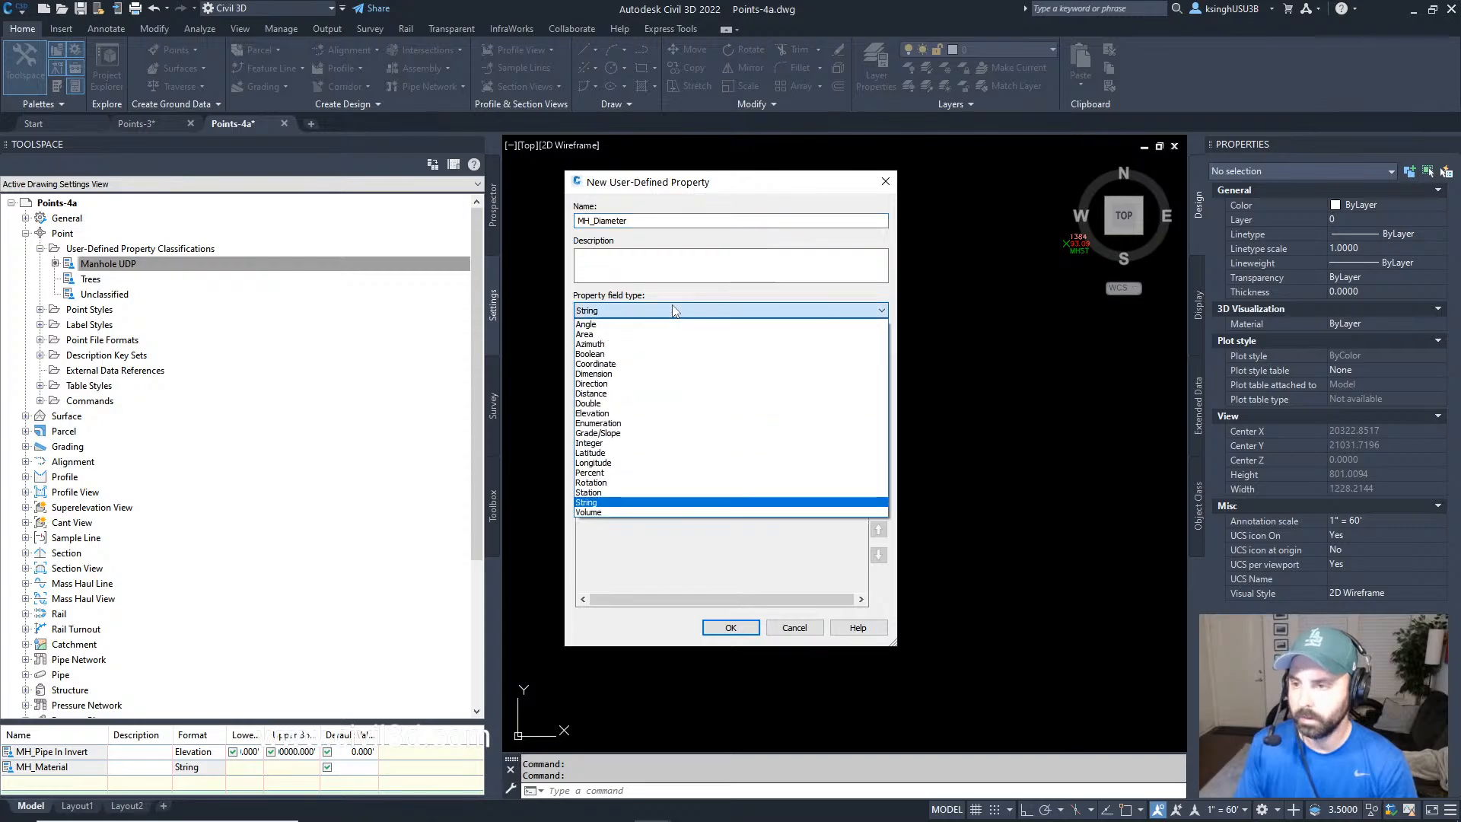
pyautogui.click(605, 376)
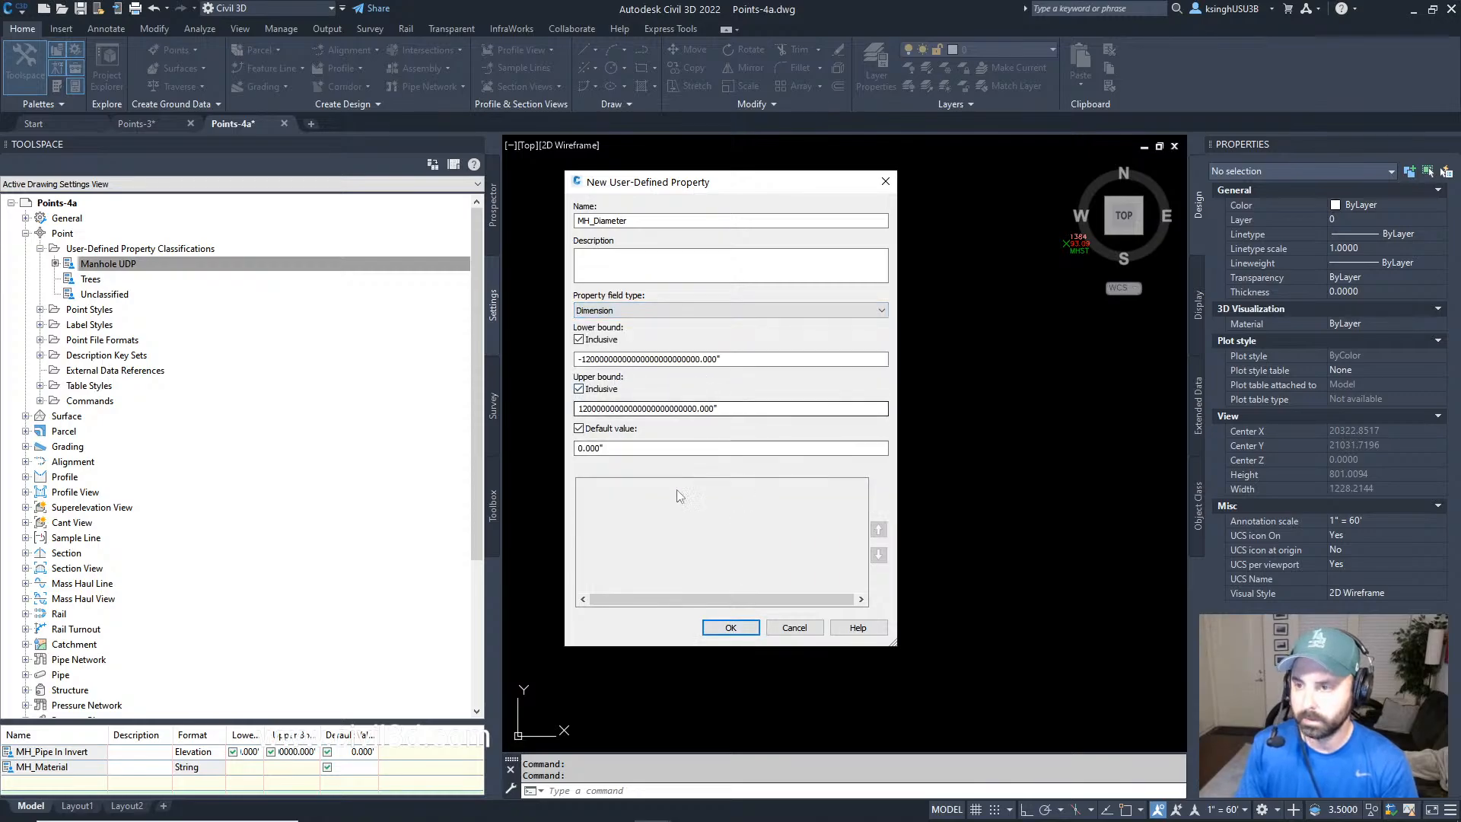
pyautogui.click(731, 627)
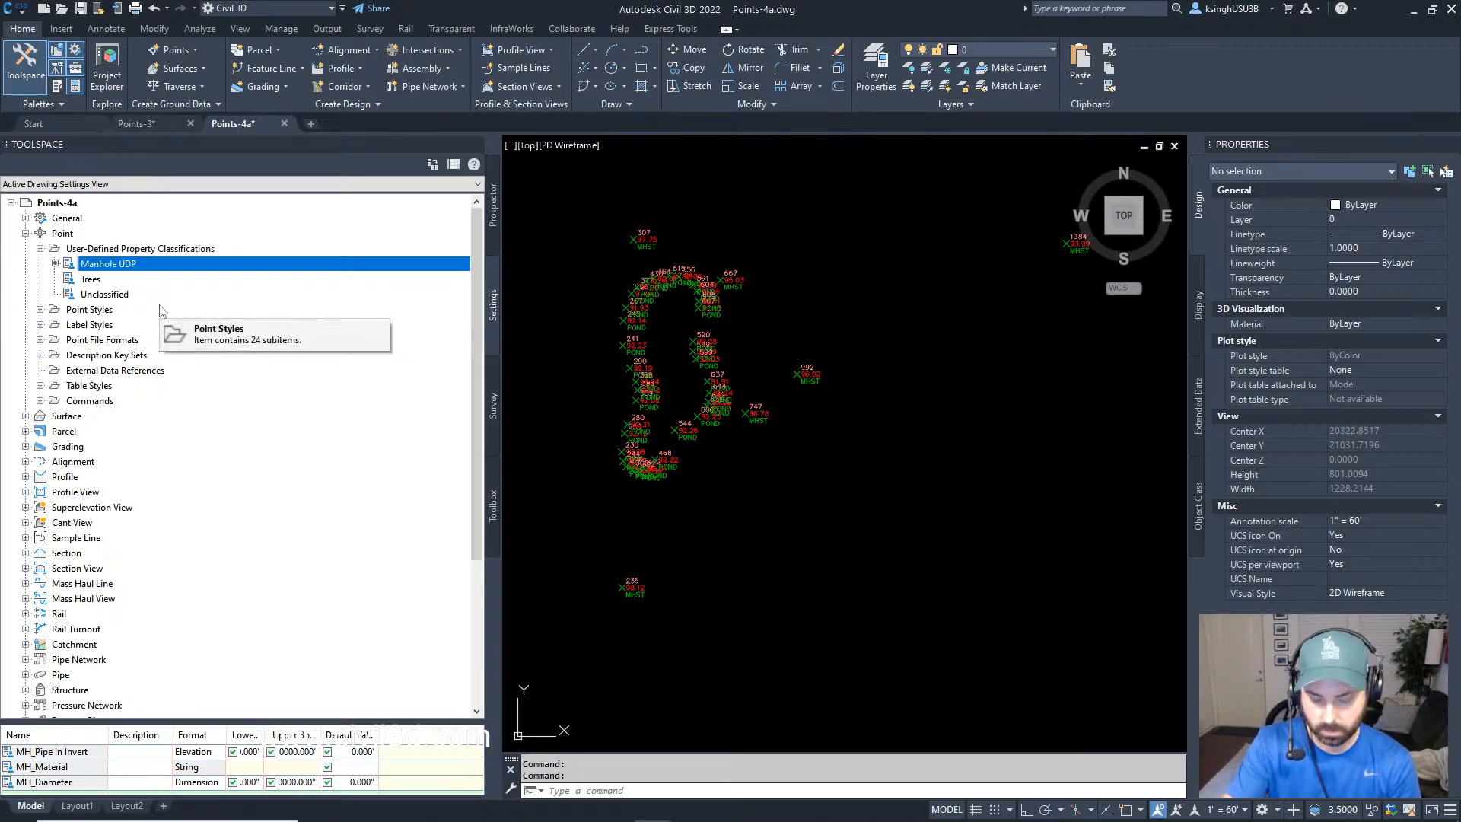
# Add an MH_Pipe In Diameter property with the Dimension field type to Manhole UDP, and enlarge the property list area.
pyautogui.rightClick(172, 264)
pyautogui.click(206, 272)
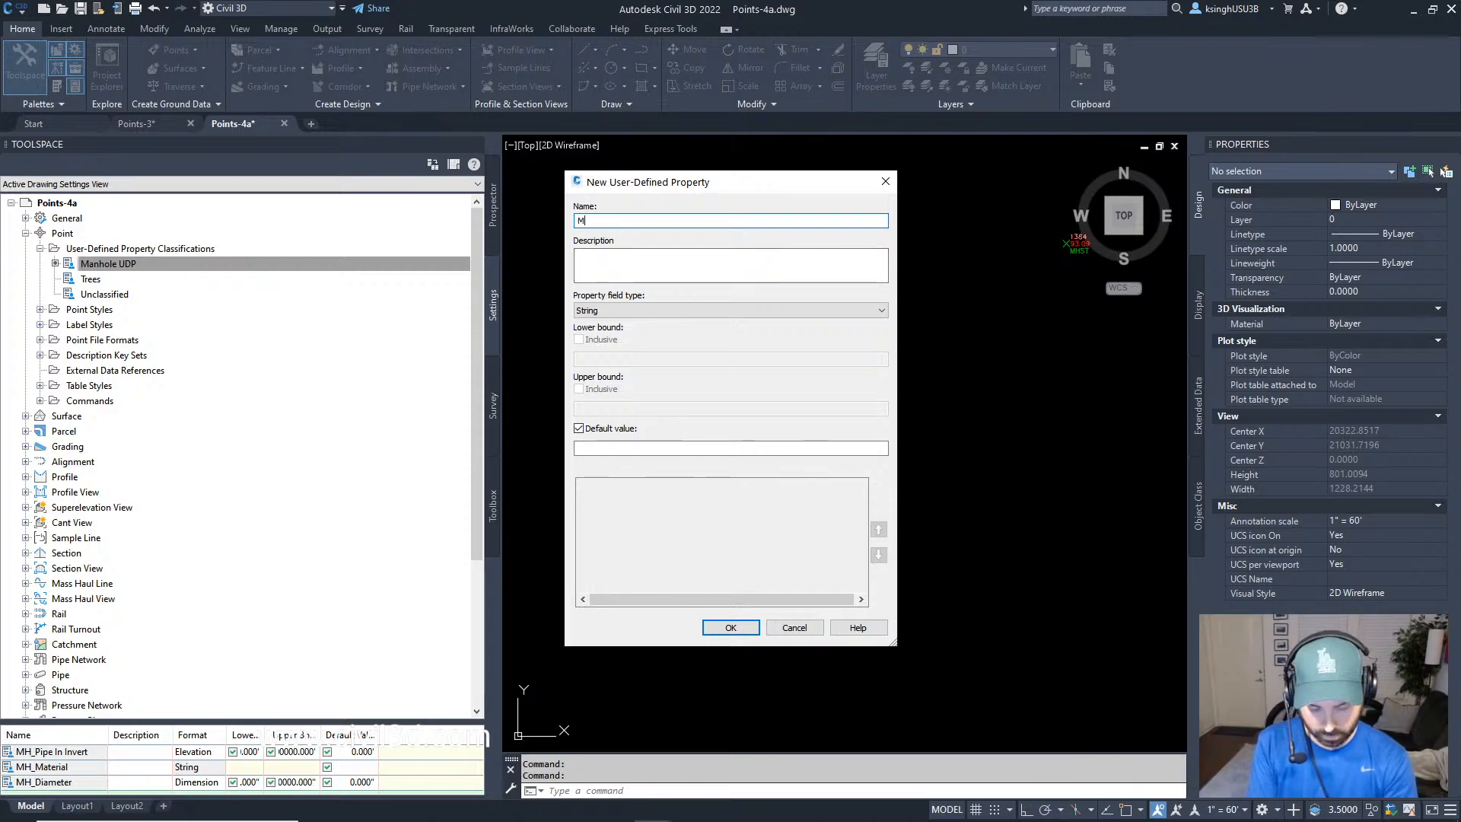
pyautogui.write('MH_')
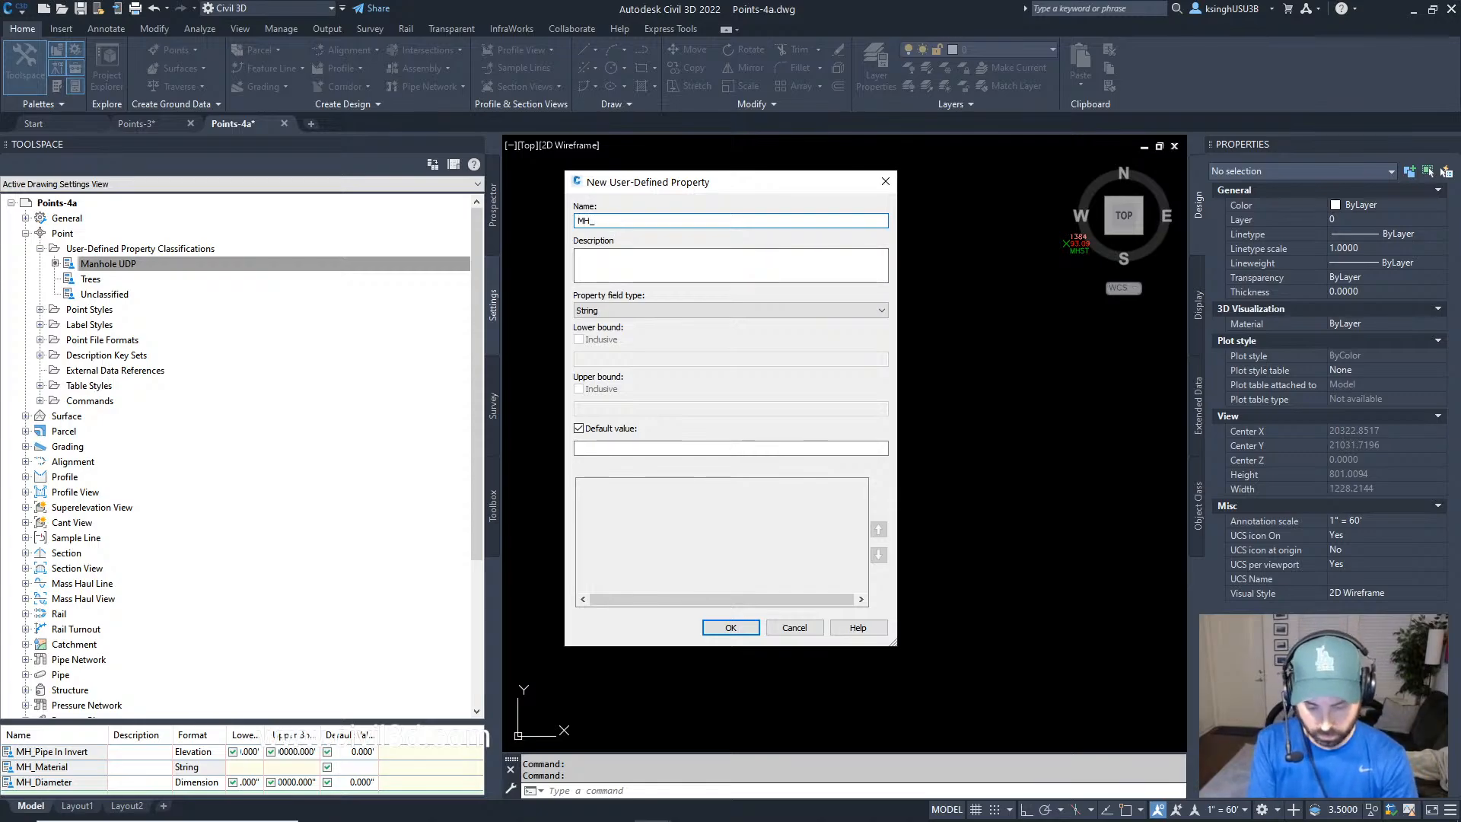
pyautogui.write('Pipe In Diameter')
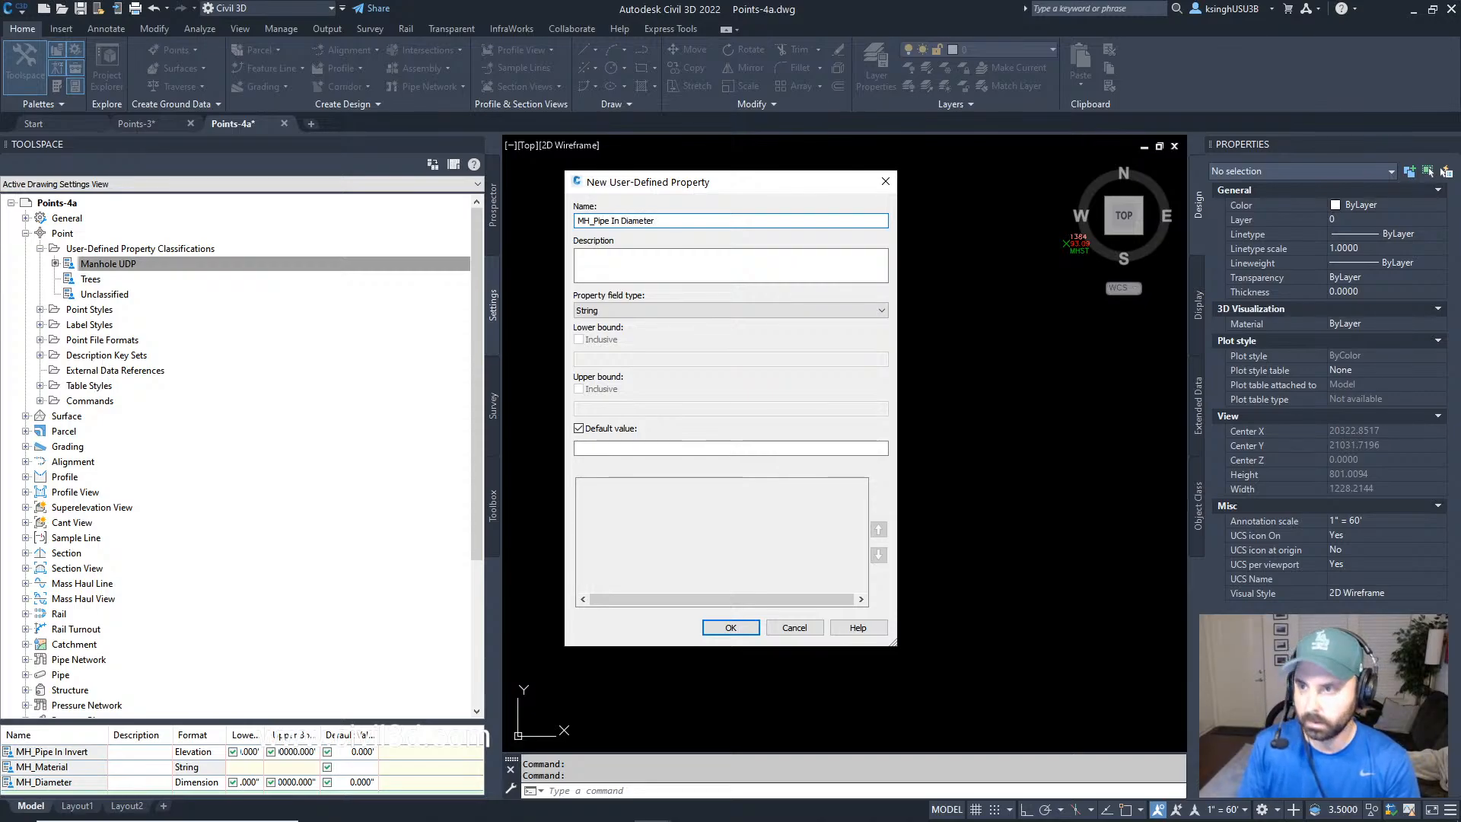
pyautogui.click(715, 310)
pyautogui.click(645, 374)
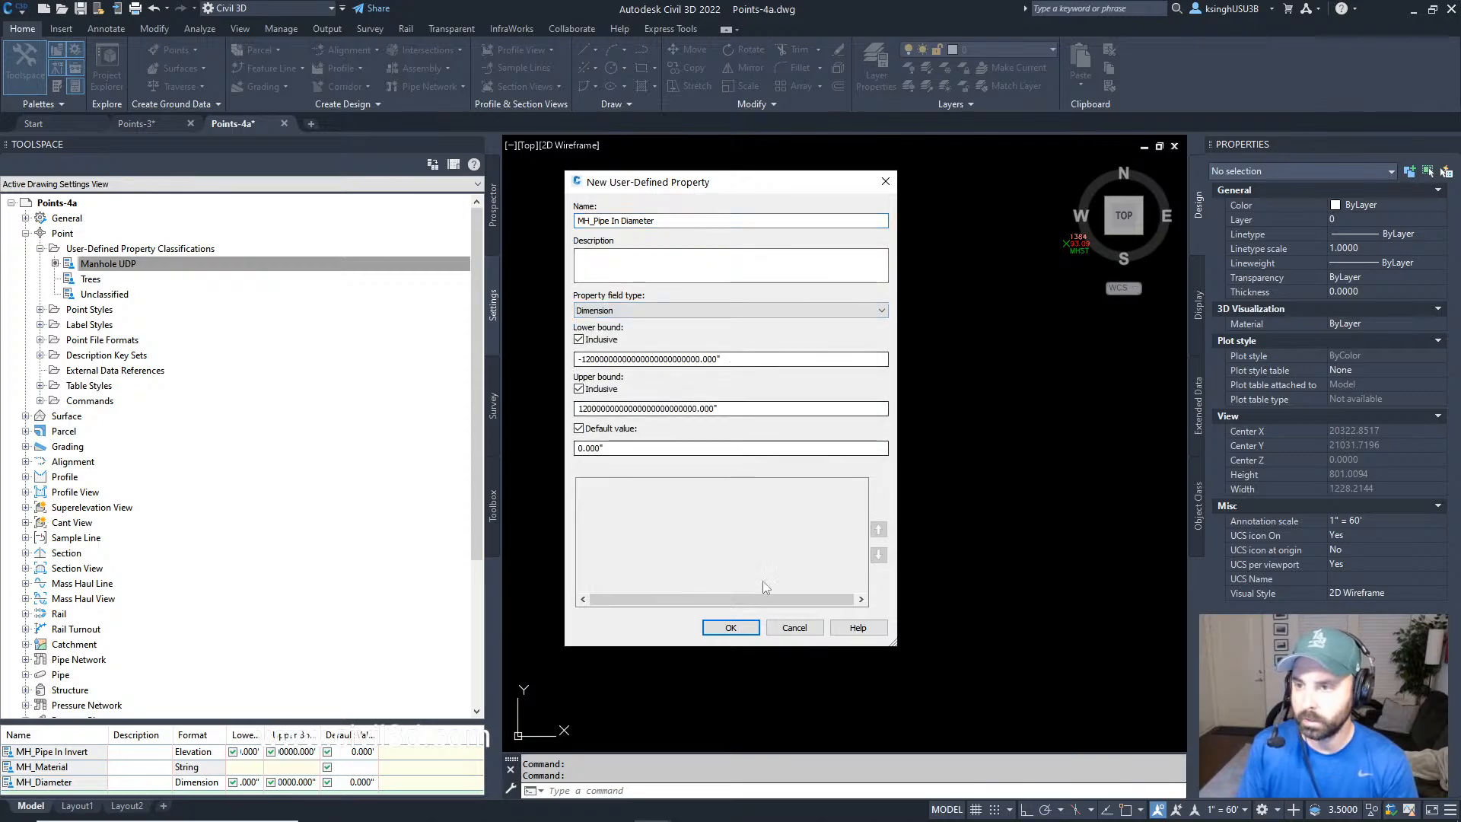
pyautogui.click(731, 628)
pyautogui.moveTo(273, 722); pyautogui.dragTo(265, 320)
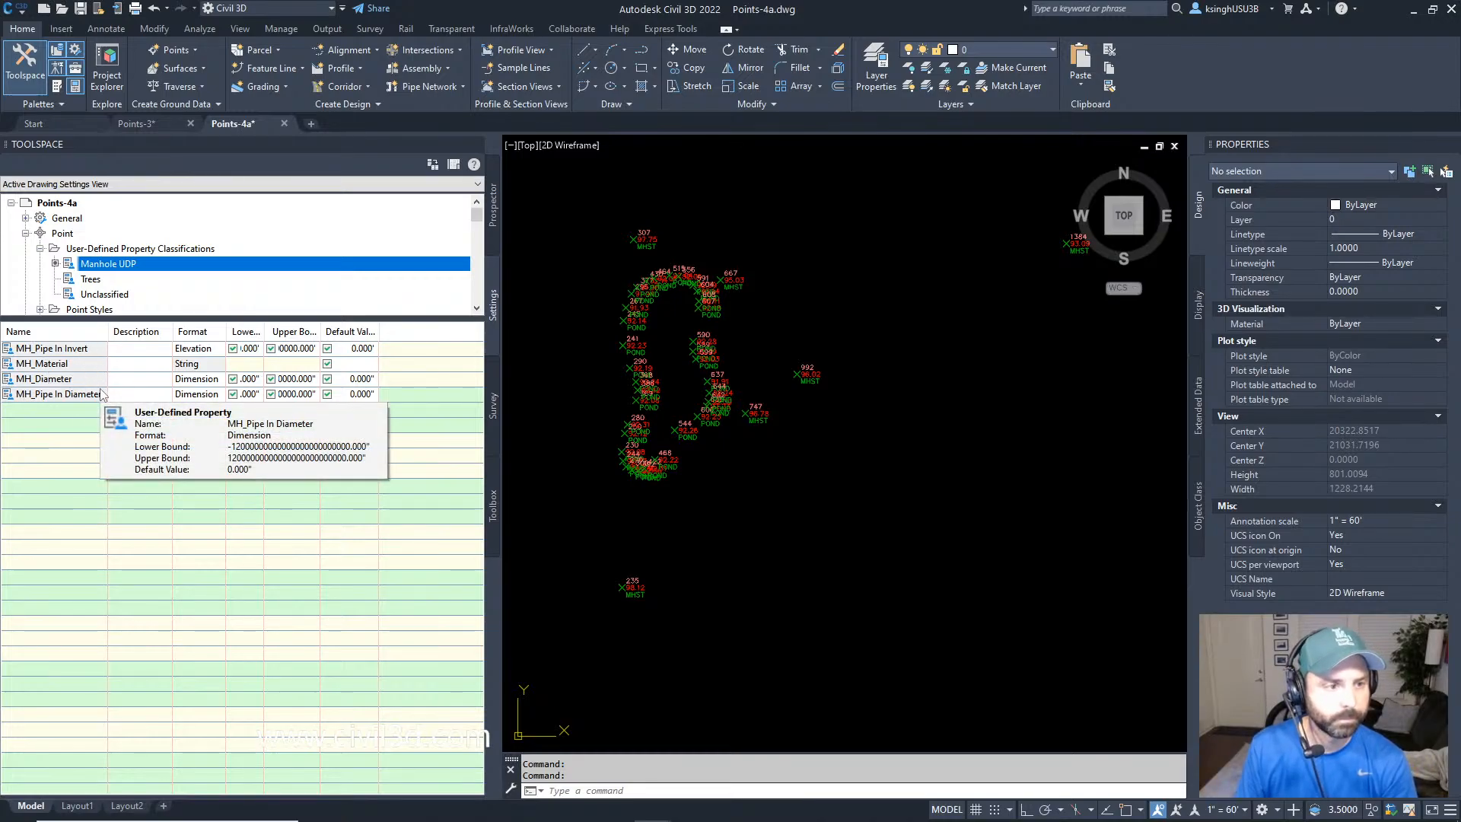
# Add a user-defined property named MH_Pipe In Material with the String field type to the Manhole UDP classification.
pyautogui.rightClick(134, 274)
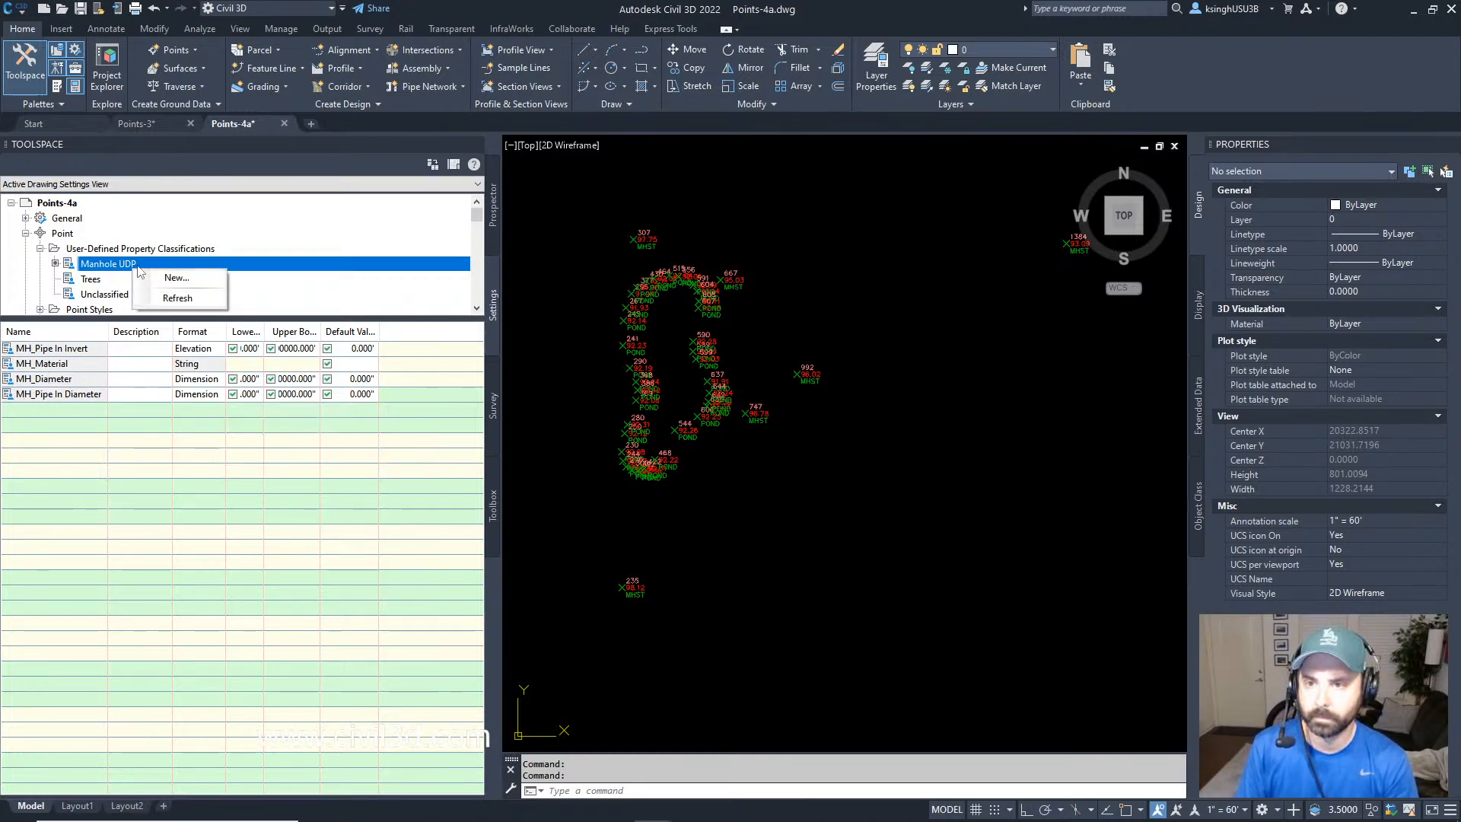
pyautogui.click(163, 279)
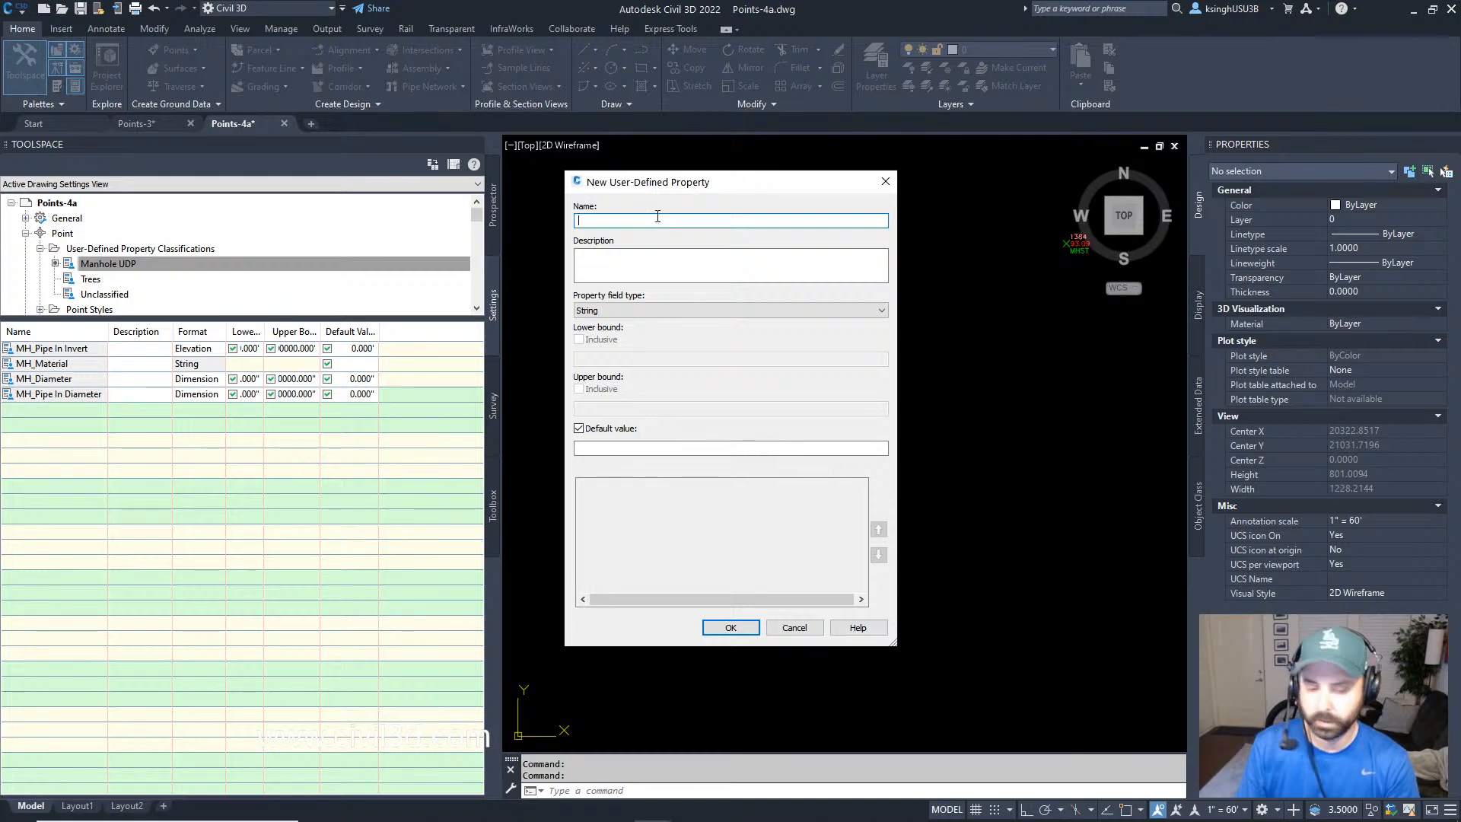
pyautogui.write('MH')
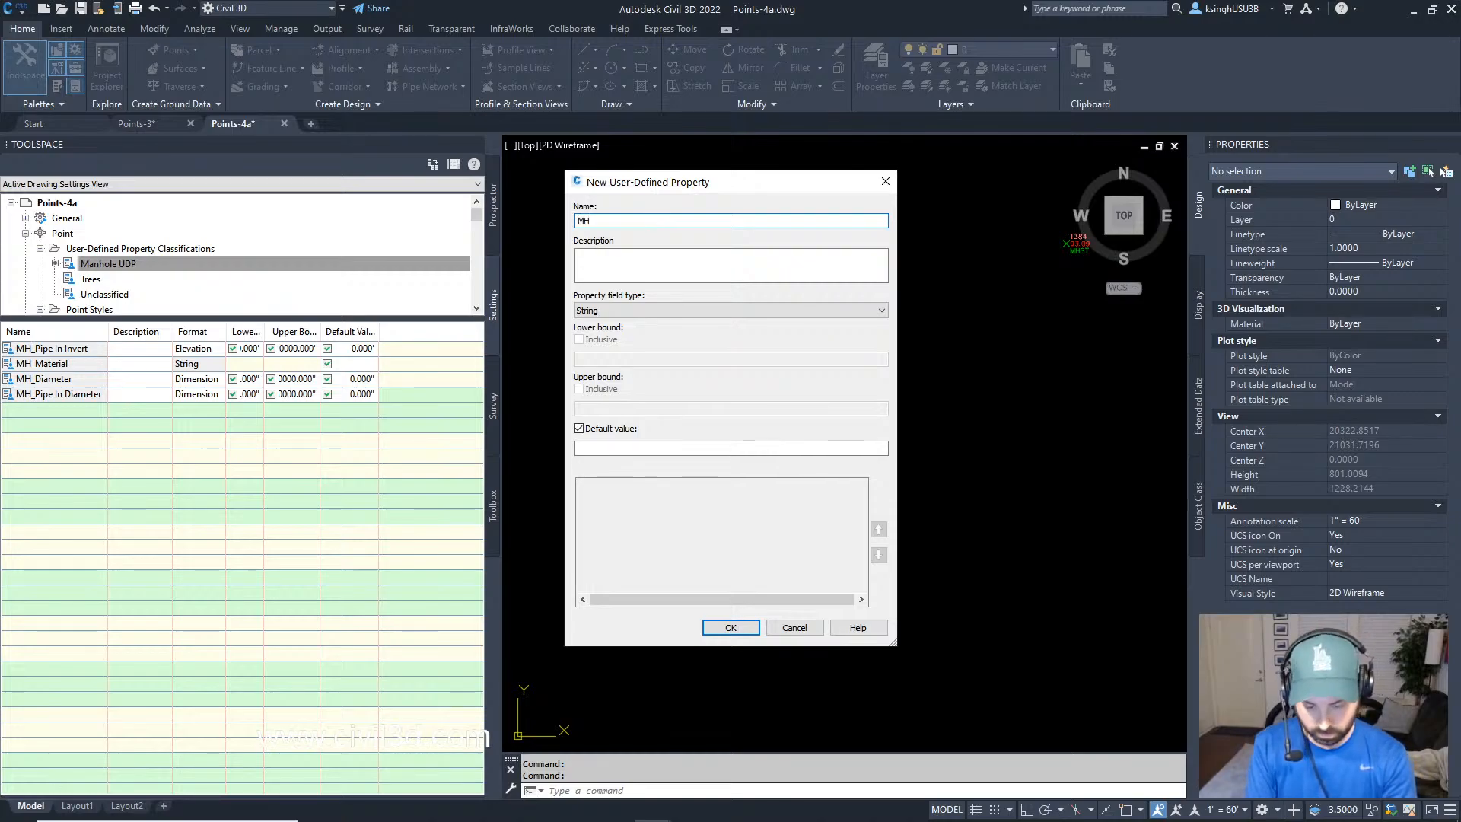
pyautogui.write('_Pipe In Material')
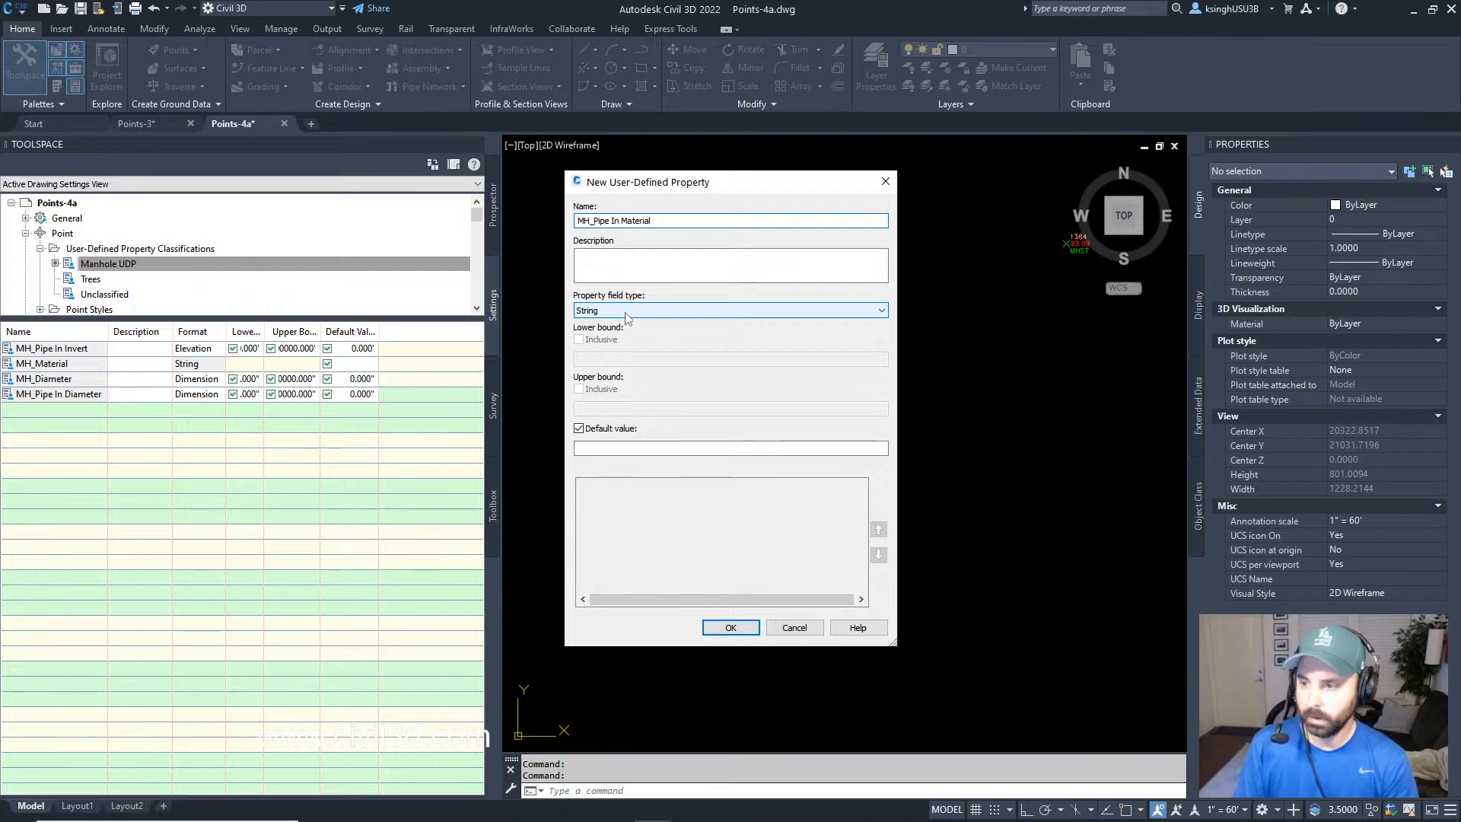
pyautogui.click(731, 628)
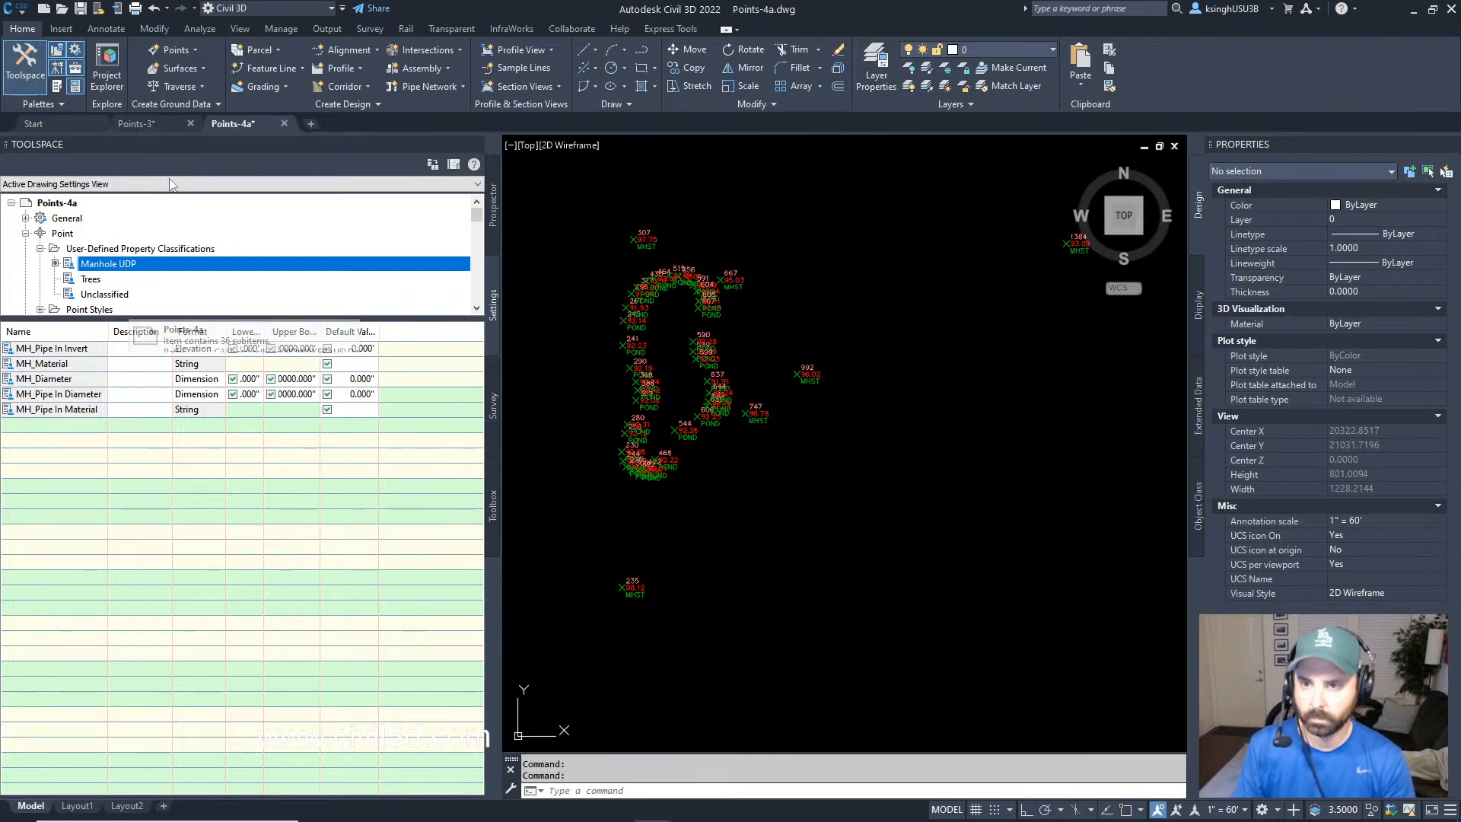
# Add a user-defined property named MH_Pipe Out Invert with the Elevation field type to the Manhole UDP classification.
pyautogui.rightClick(120, 270)
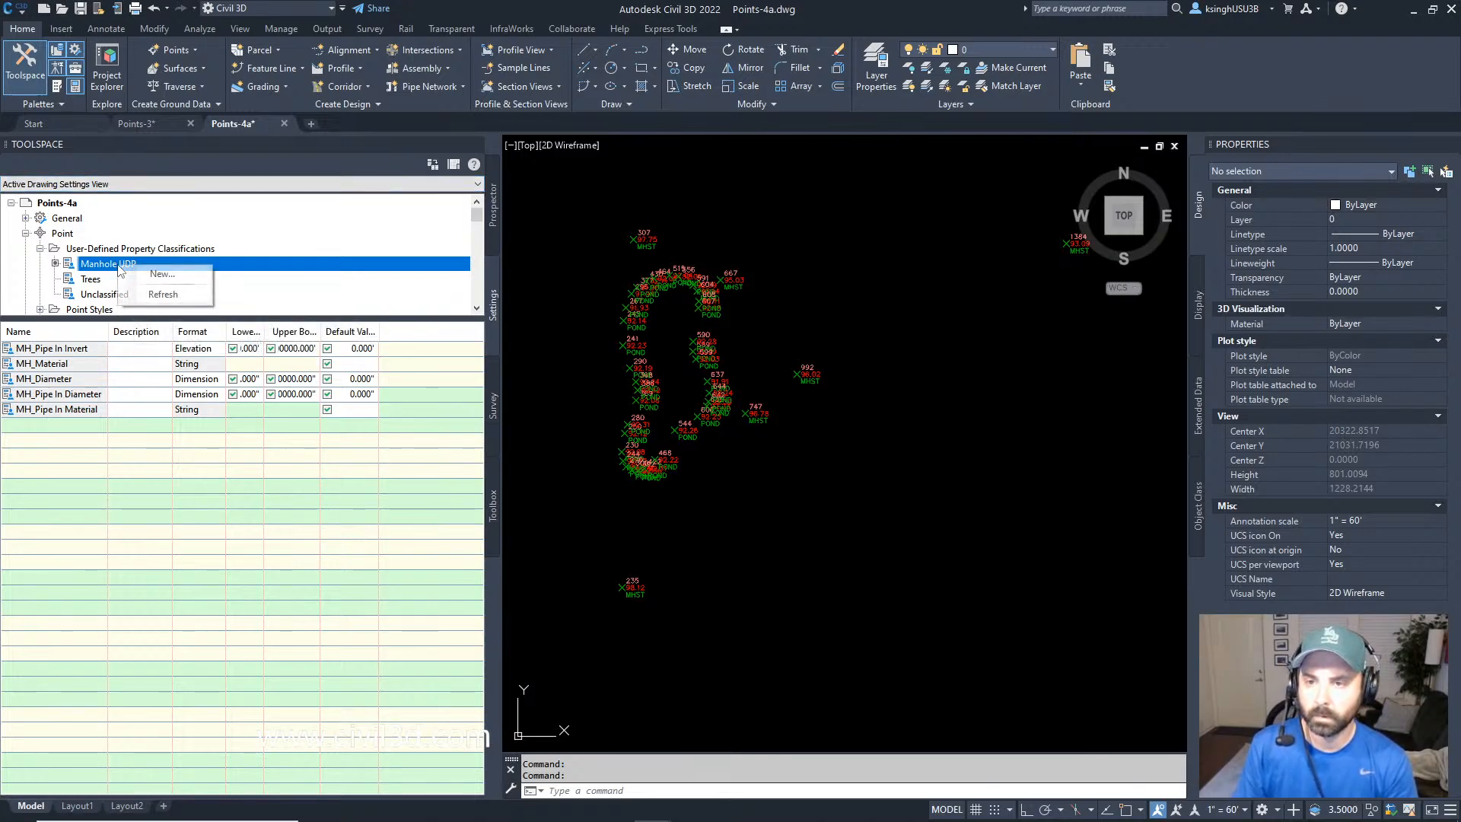
pyautogui.click(143, 278)
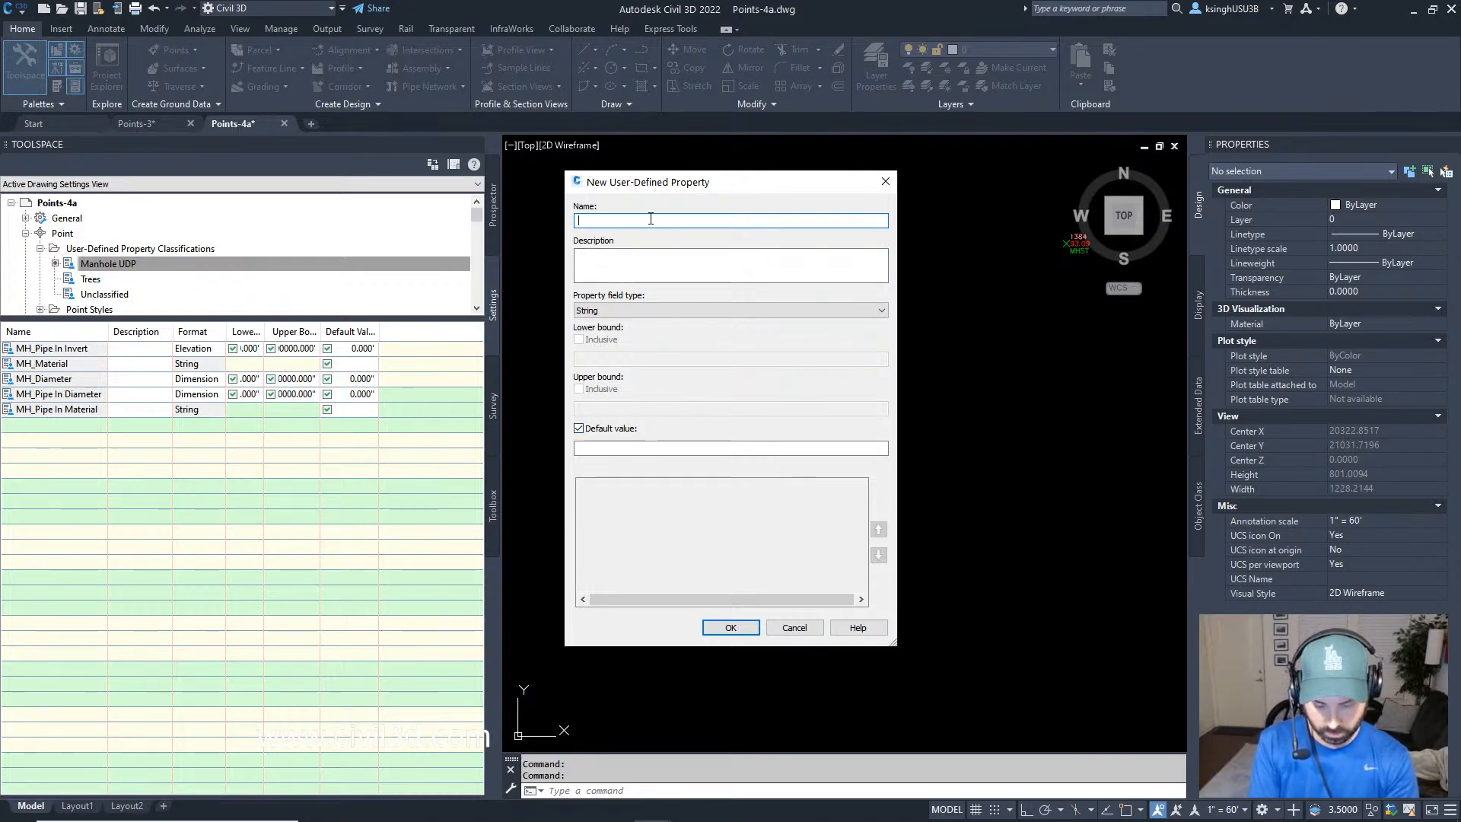
pyautogui.write('MH_')
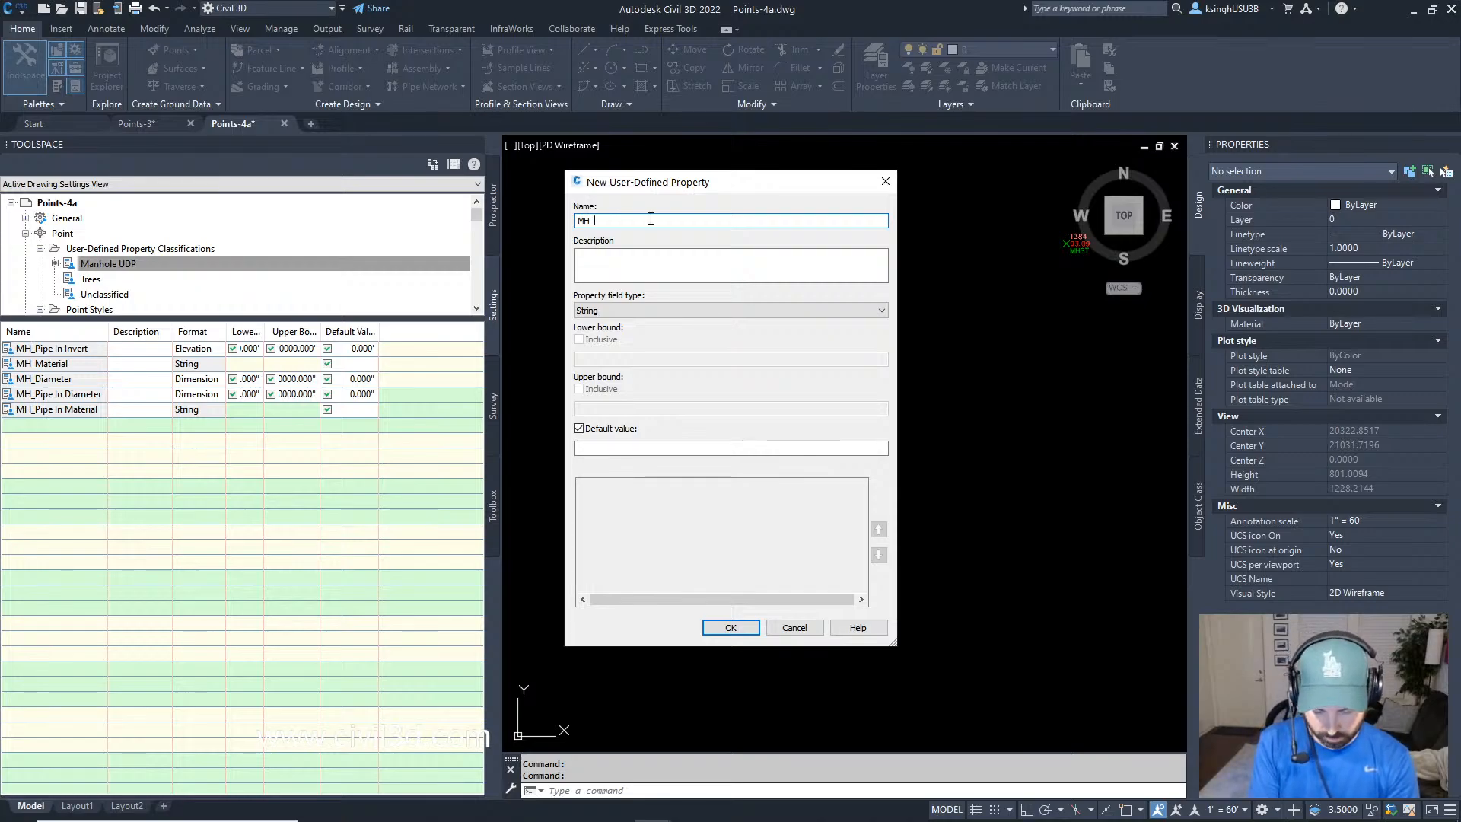
pyautogui.write('Pipe O')
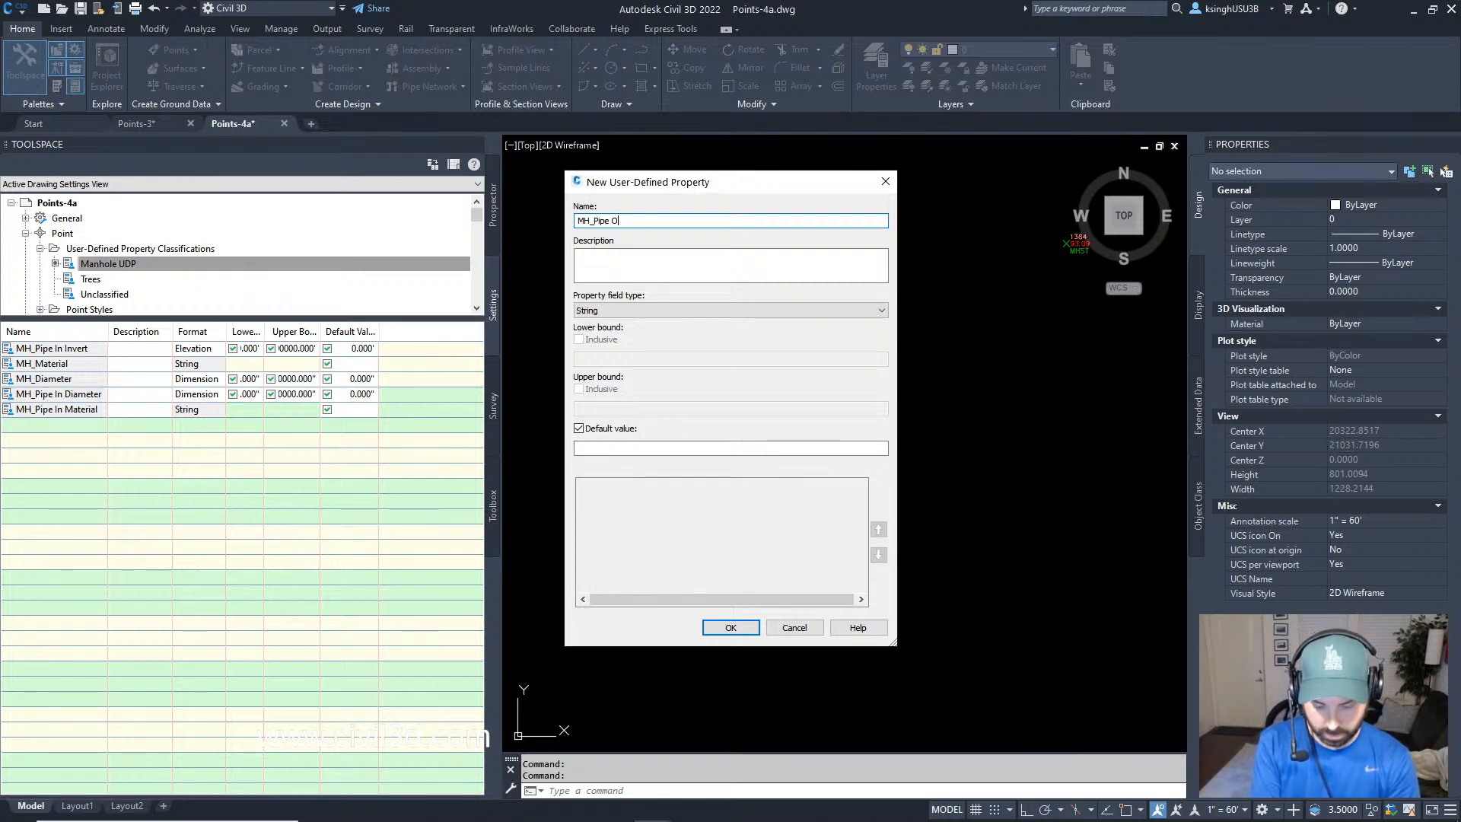
pyautogui.write('ut Invert')
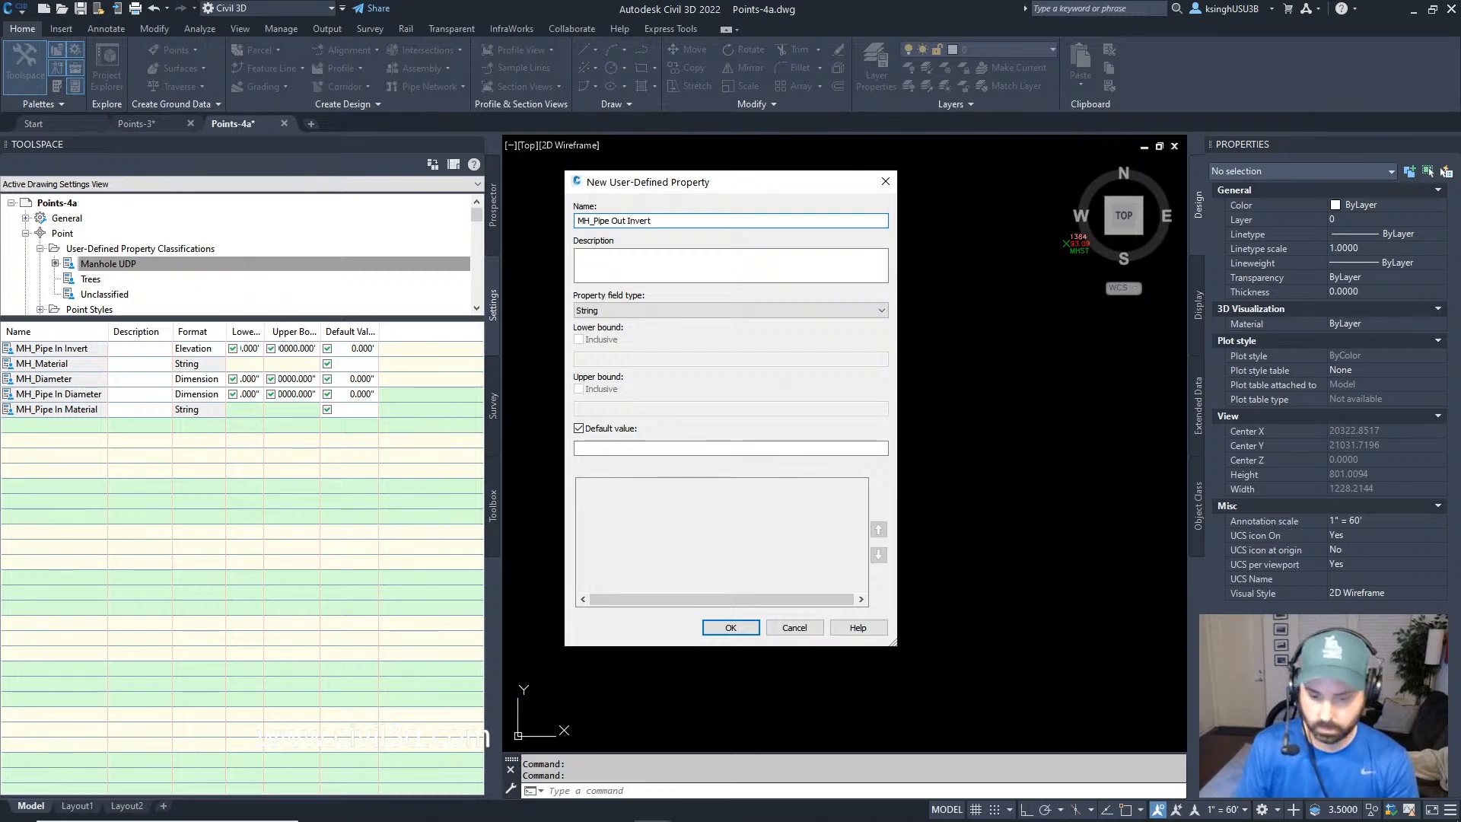
pyautogui.click(685, 311)
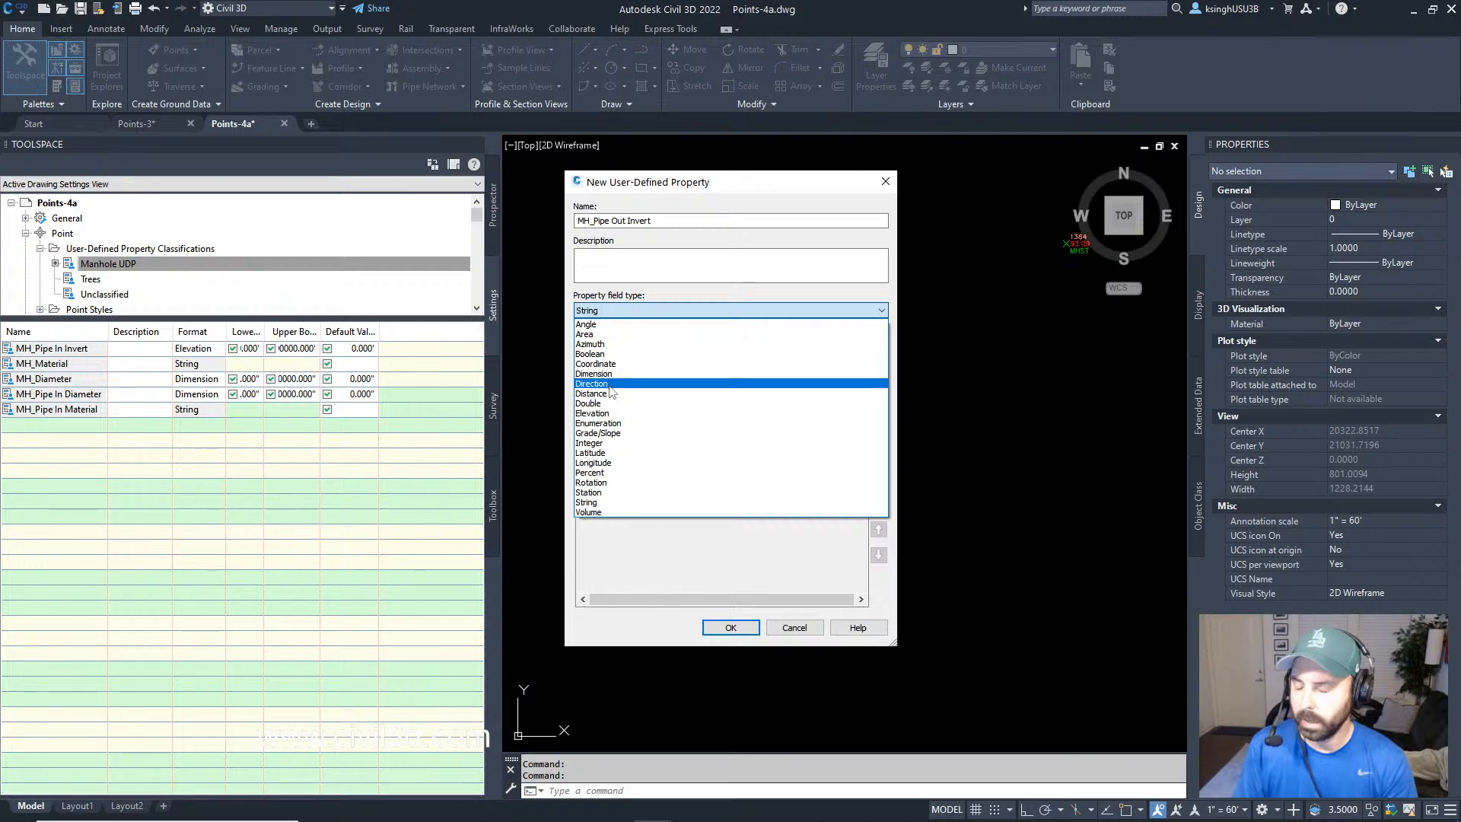
pyautogui.click(609, 413)
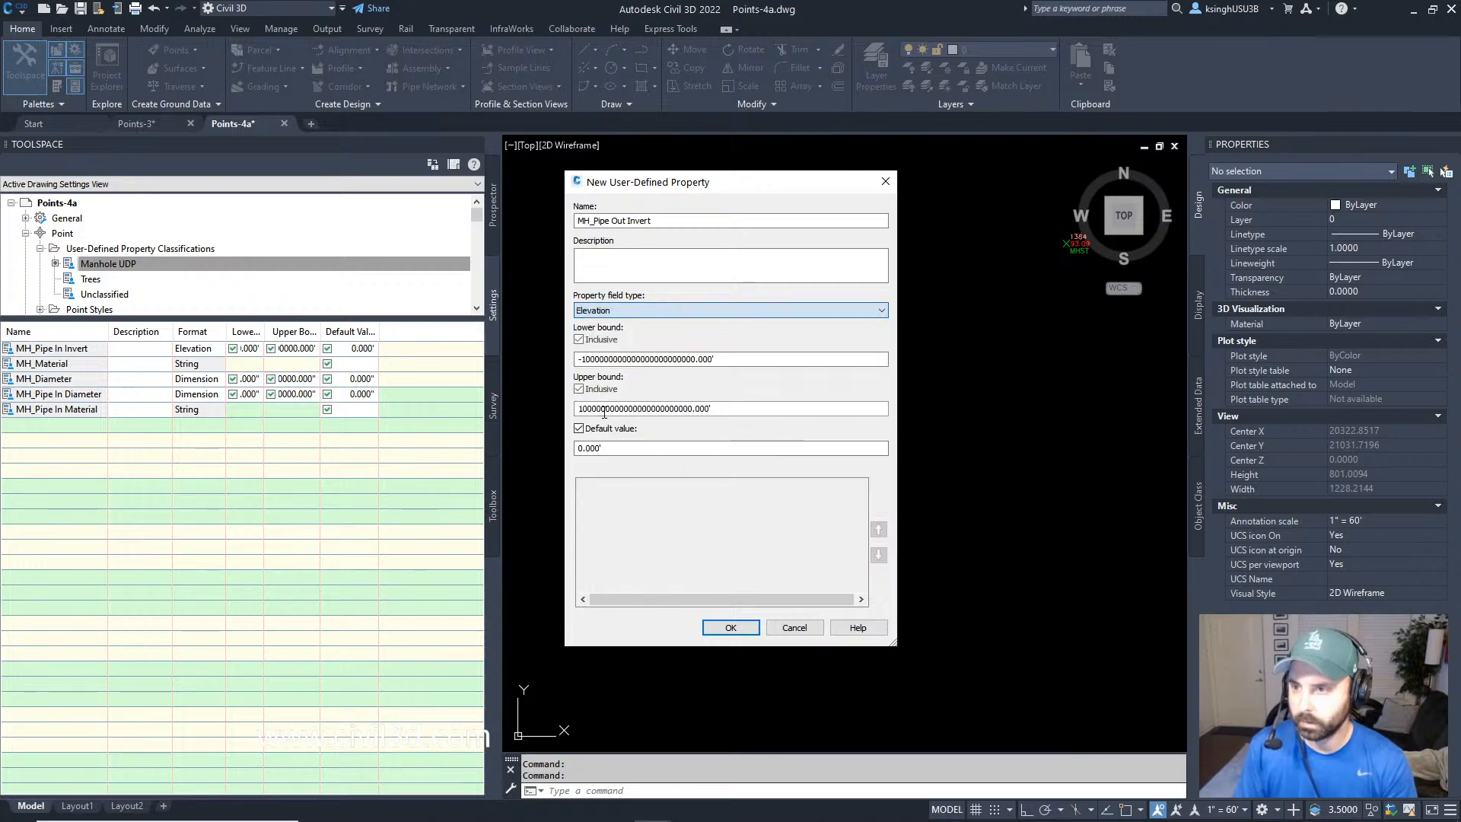
pyautogui.click(730, 627)
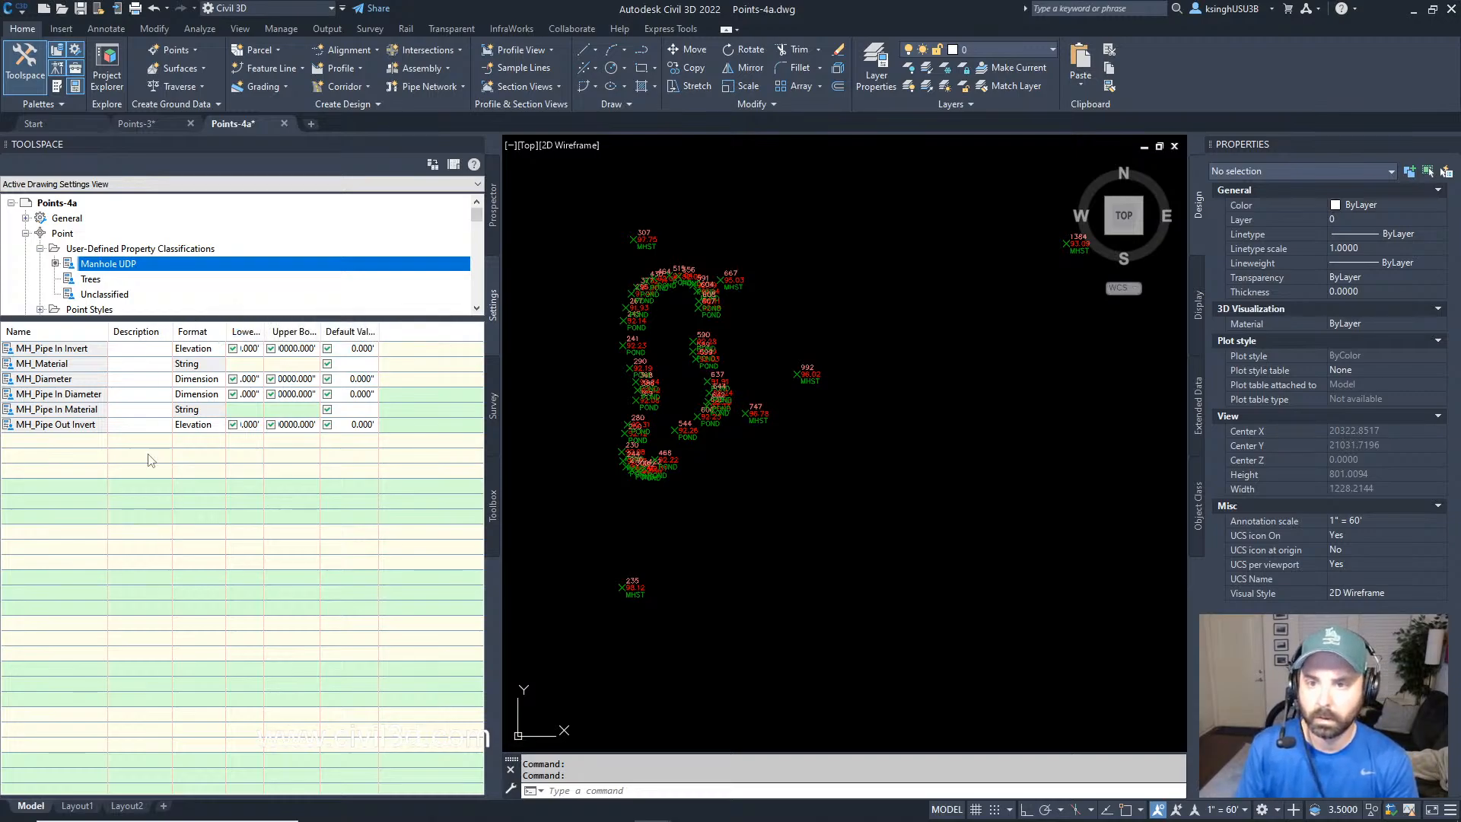
# Add a user-defined property named MH_Pipe Out Diameter with the Dimension field type to the Manhole UDP classification.
pyautogui.rightClick(133, 268)
pyautogui.click(166, 277)
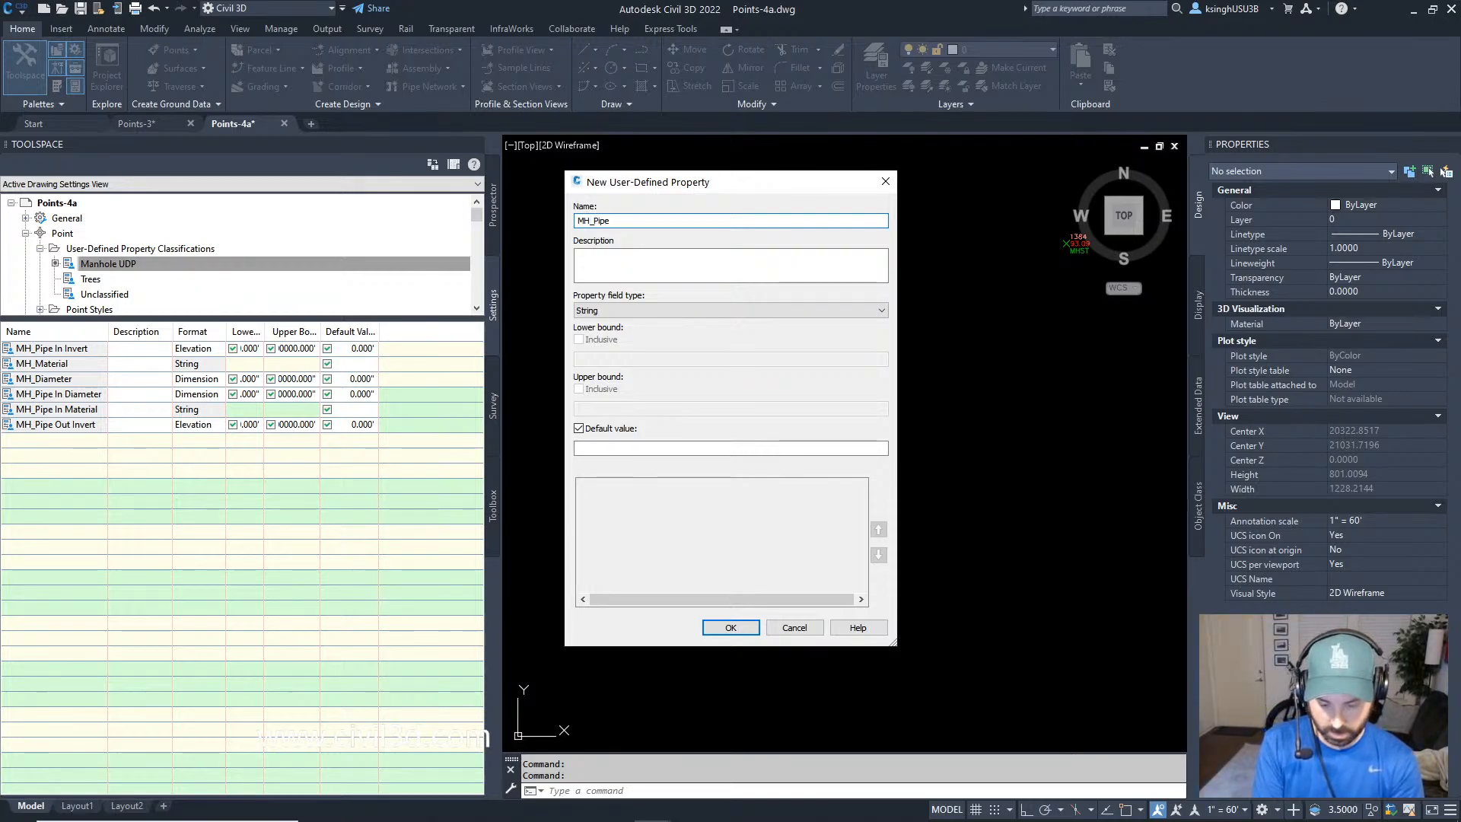
pyautogui.write('Diameter')
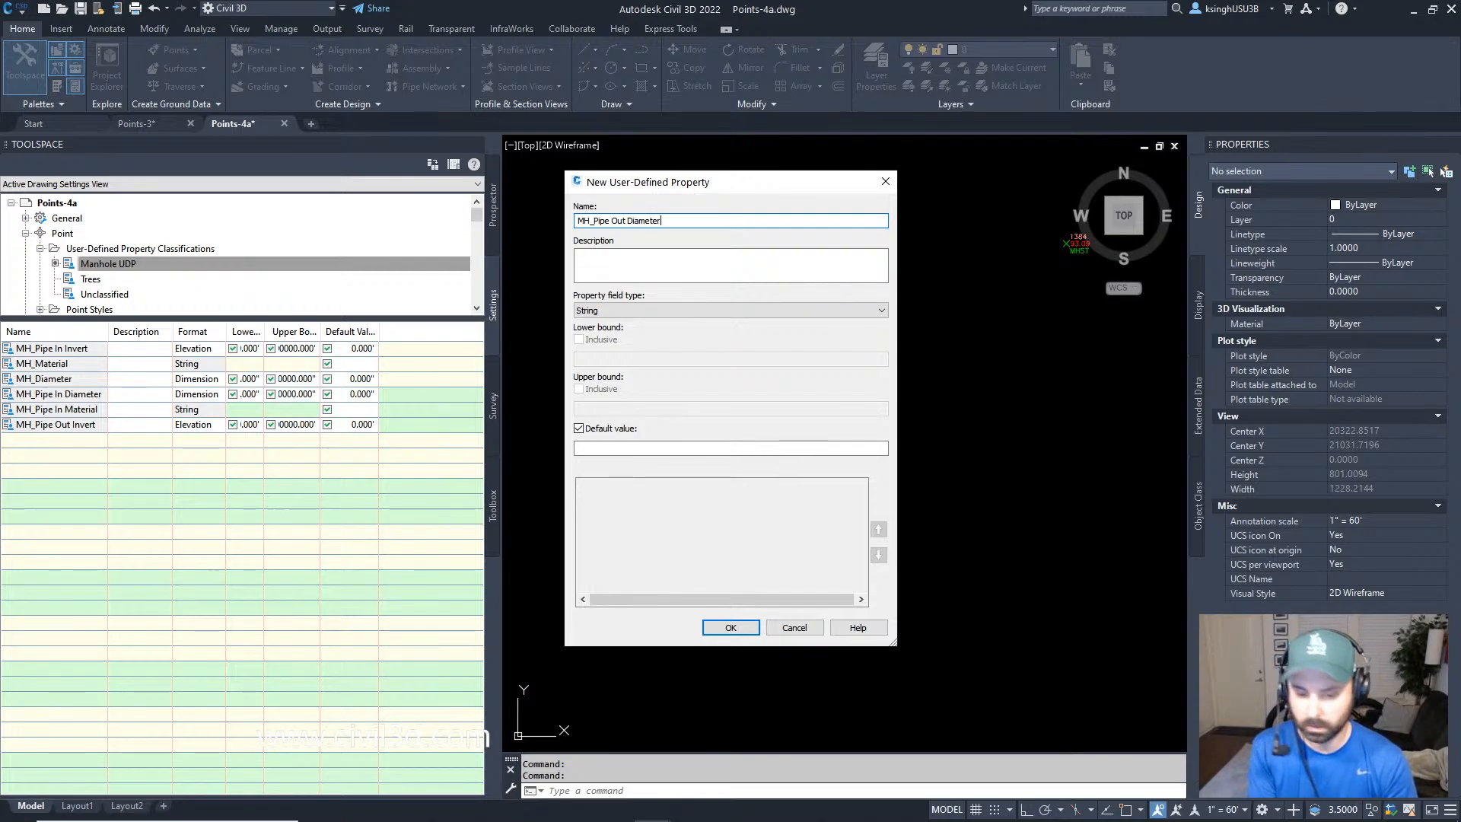
pyautogui.click(624, 310)
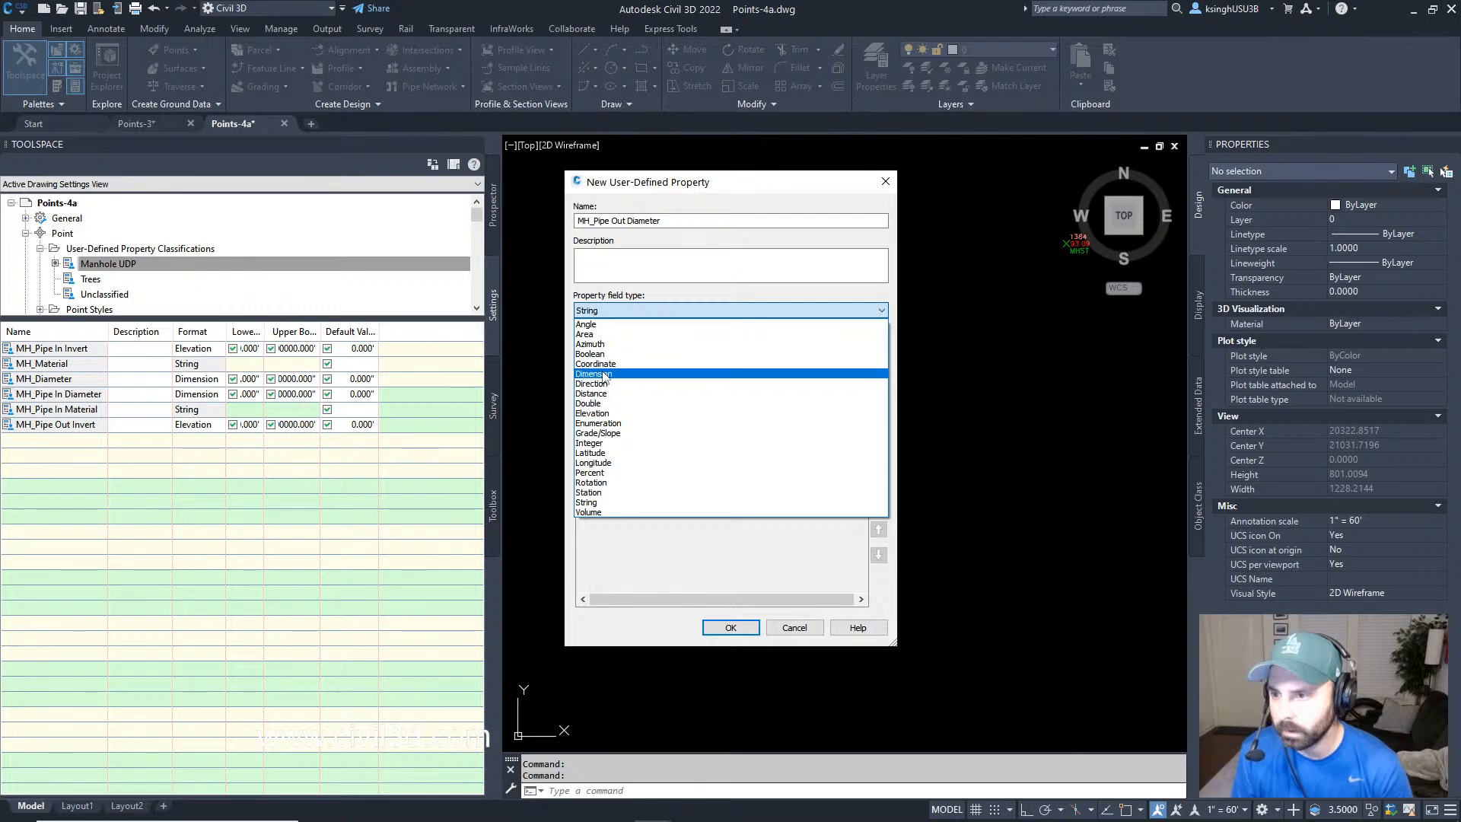
pyautogui.click(607, 374)
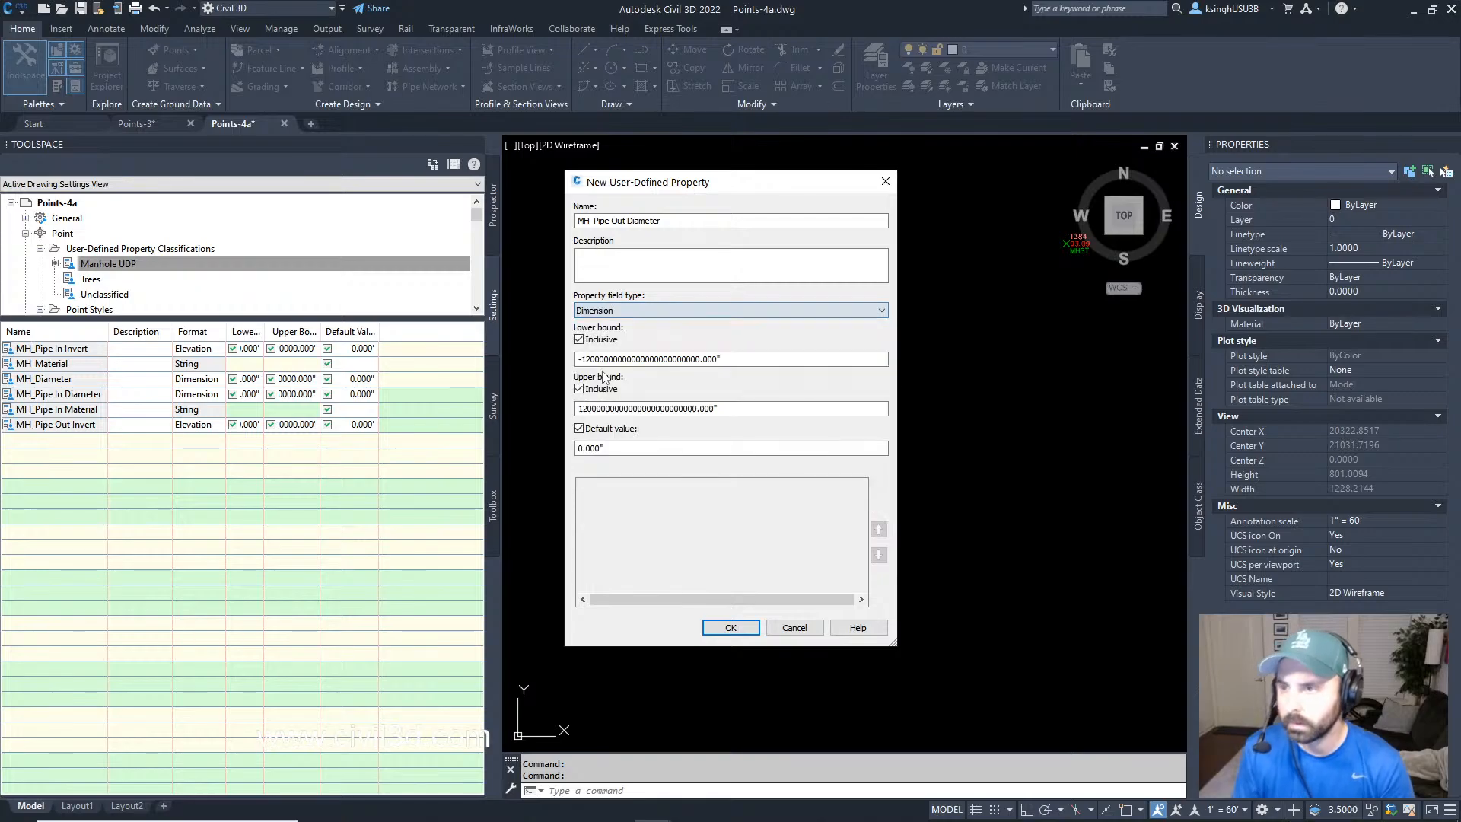
pyautogui.click(731, 629)
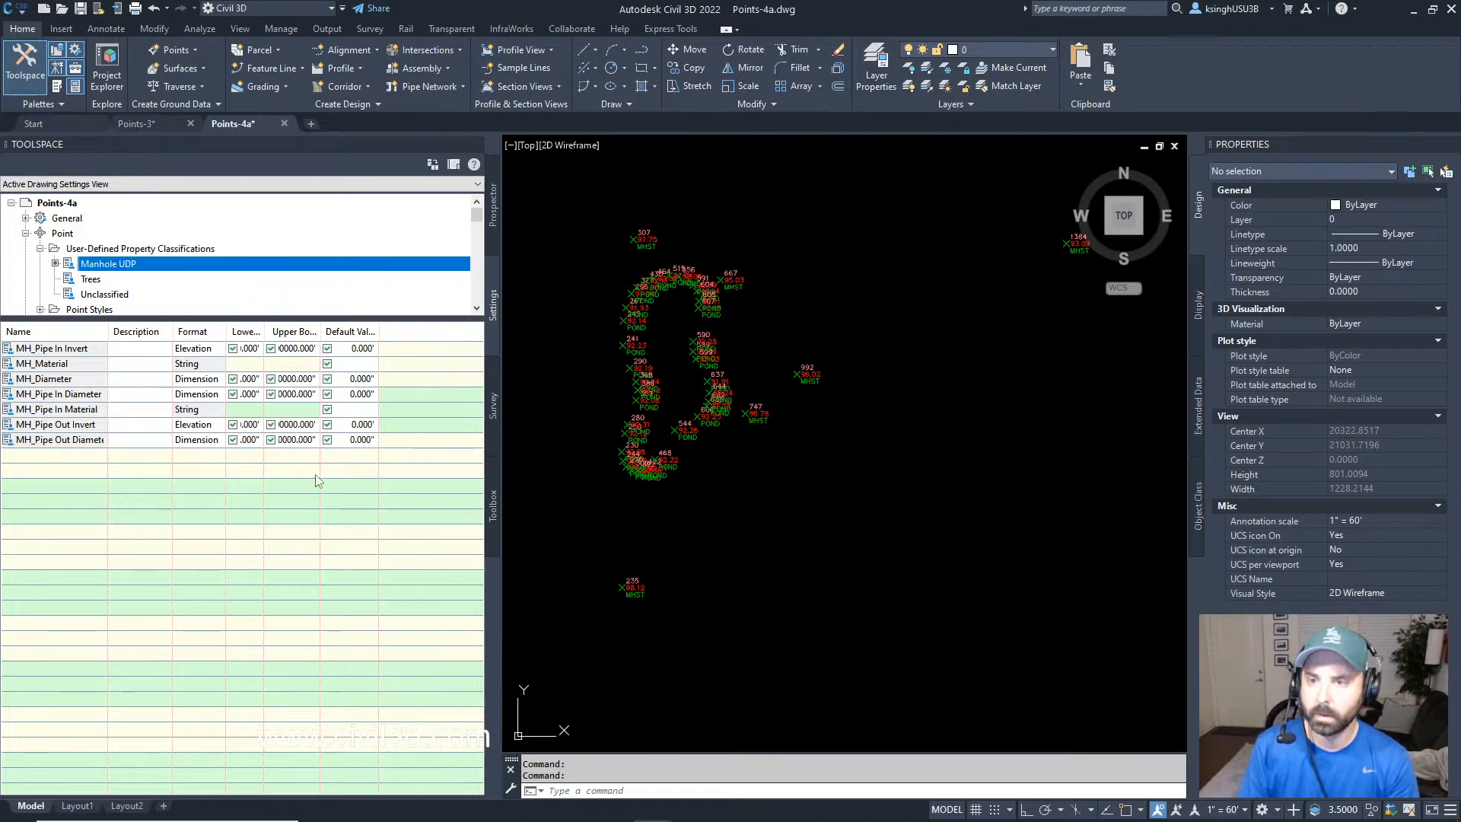
# Add a user-defined property named MH_Pipe Out Material with the String field type to the Manhole UDP classification.
pyautogui.rightClick(131, 266)
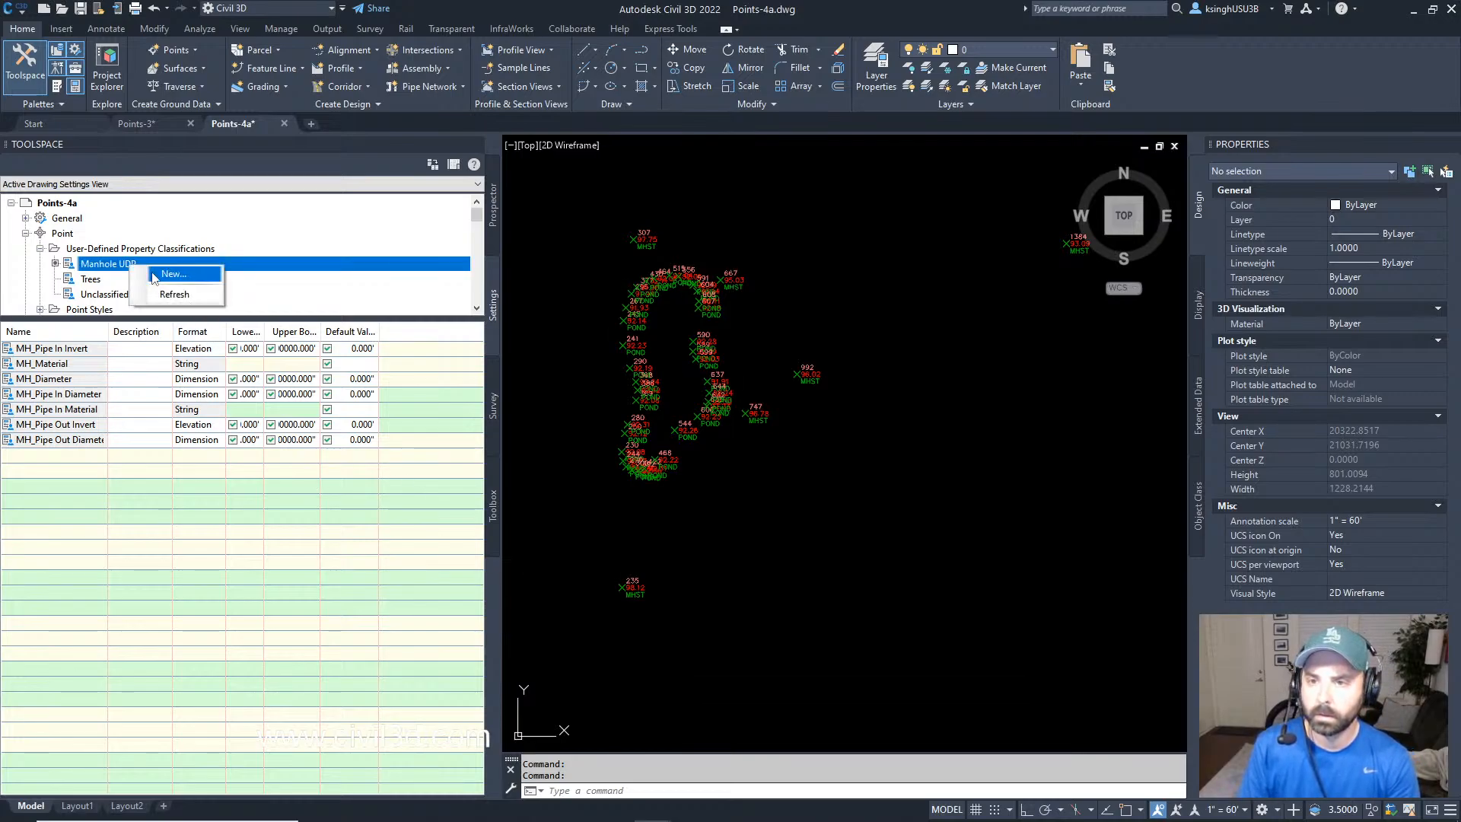
pyautogui.click(156, 276)
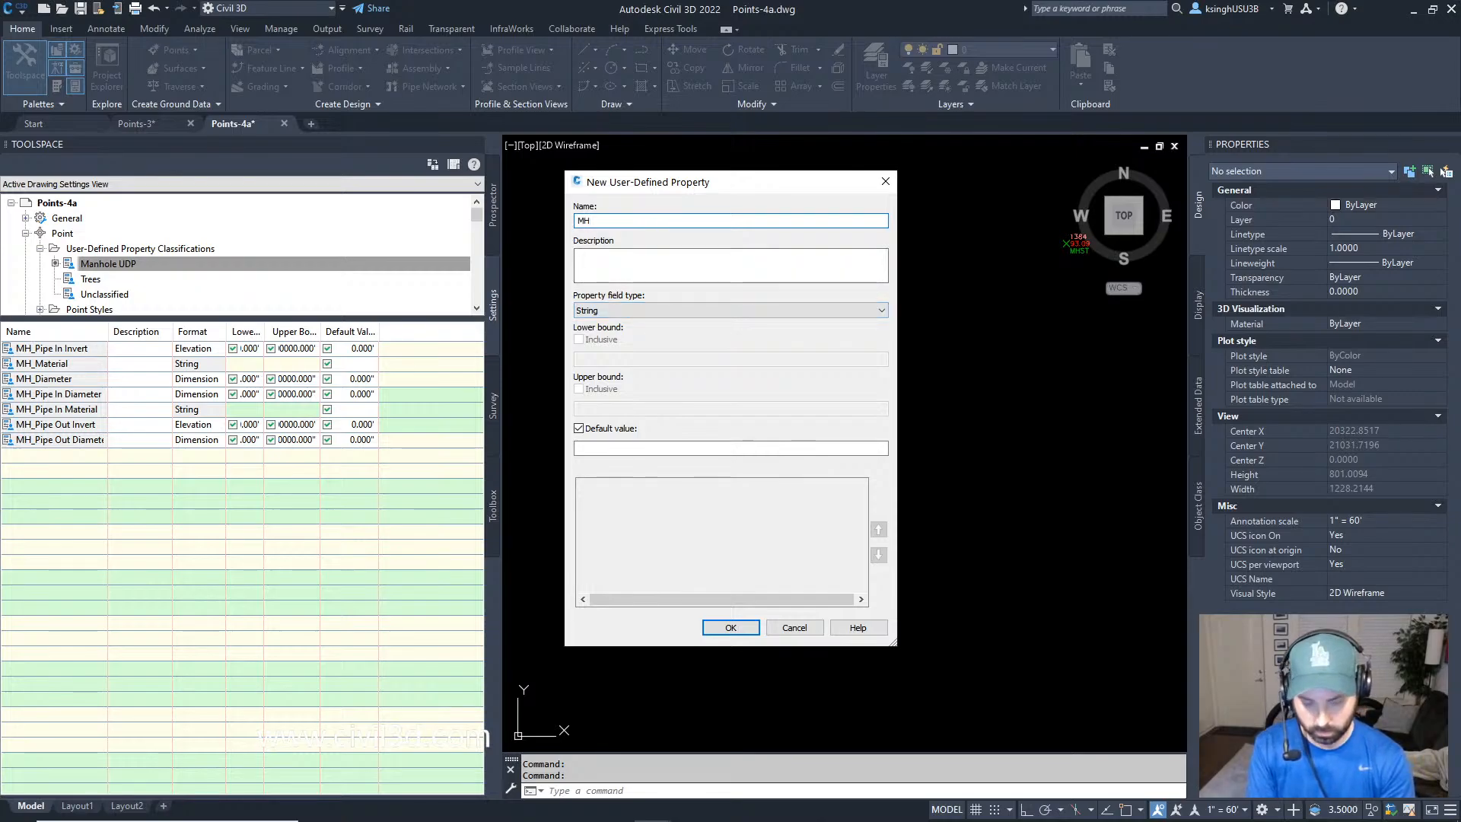
pyautogui.write('MH_Pipe')
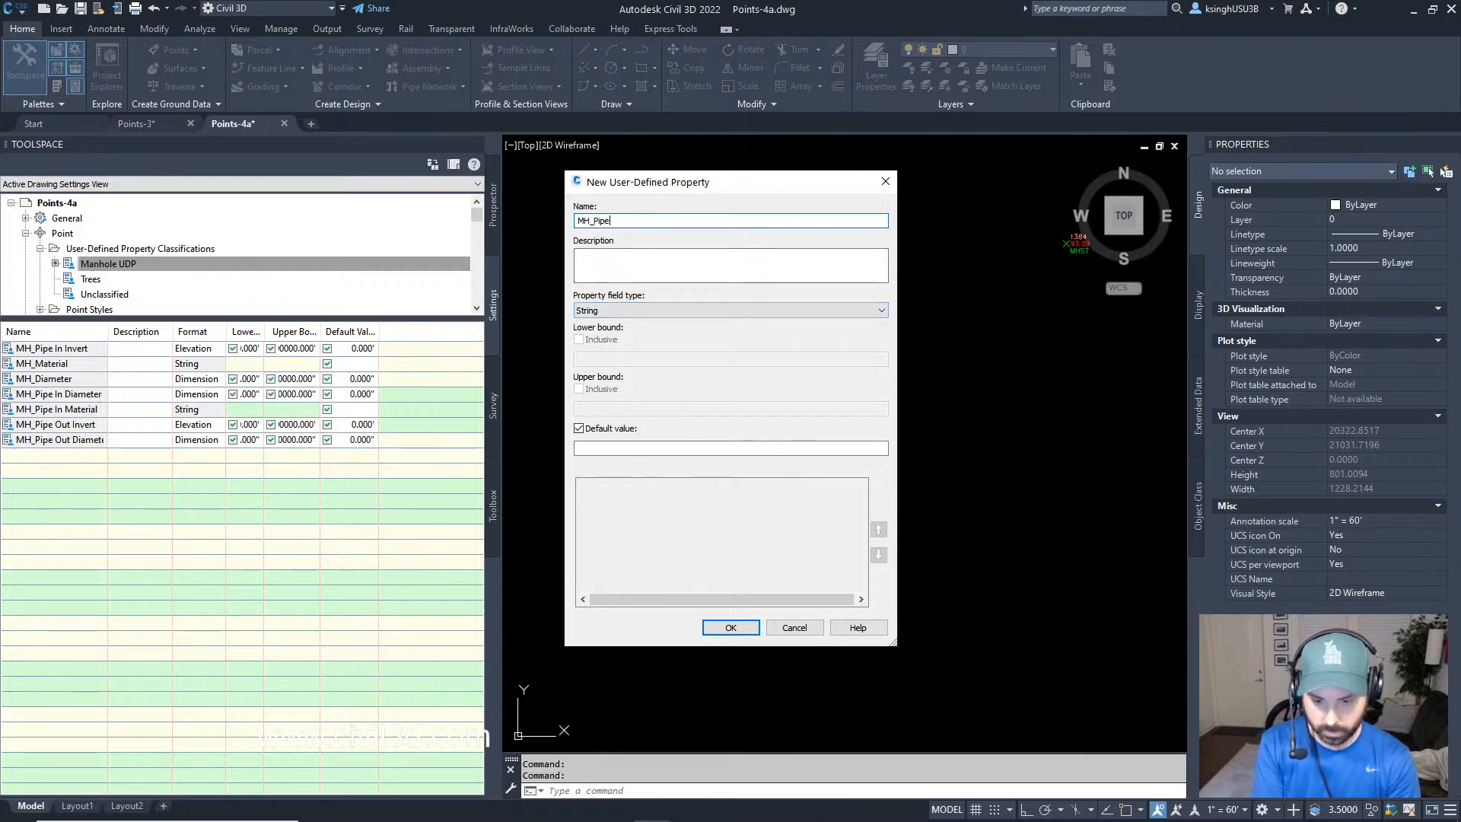
pyautogui.write(' Out Material')
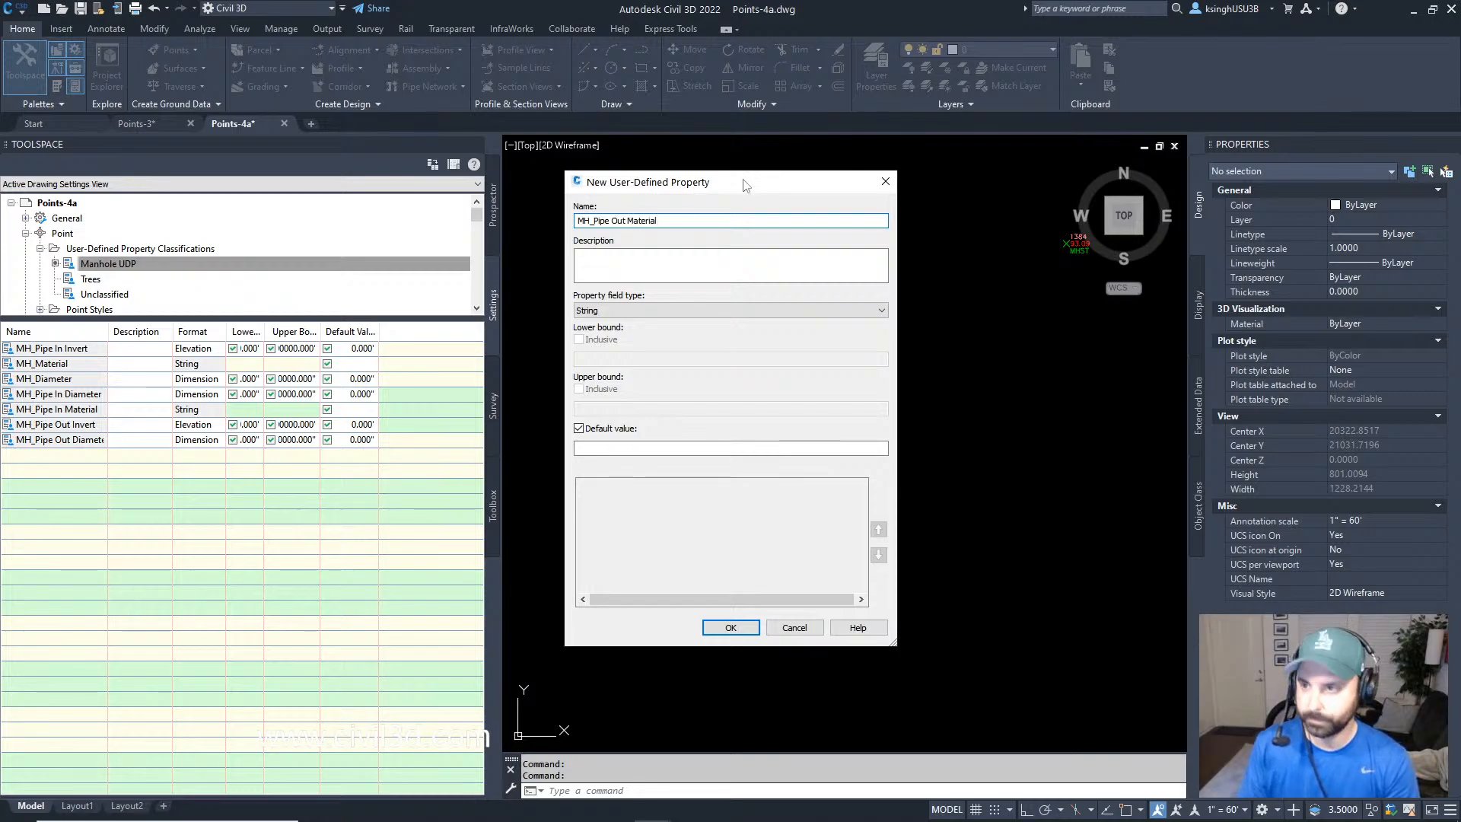
pyautogui.click(731, 627)
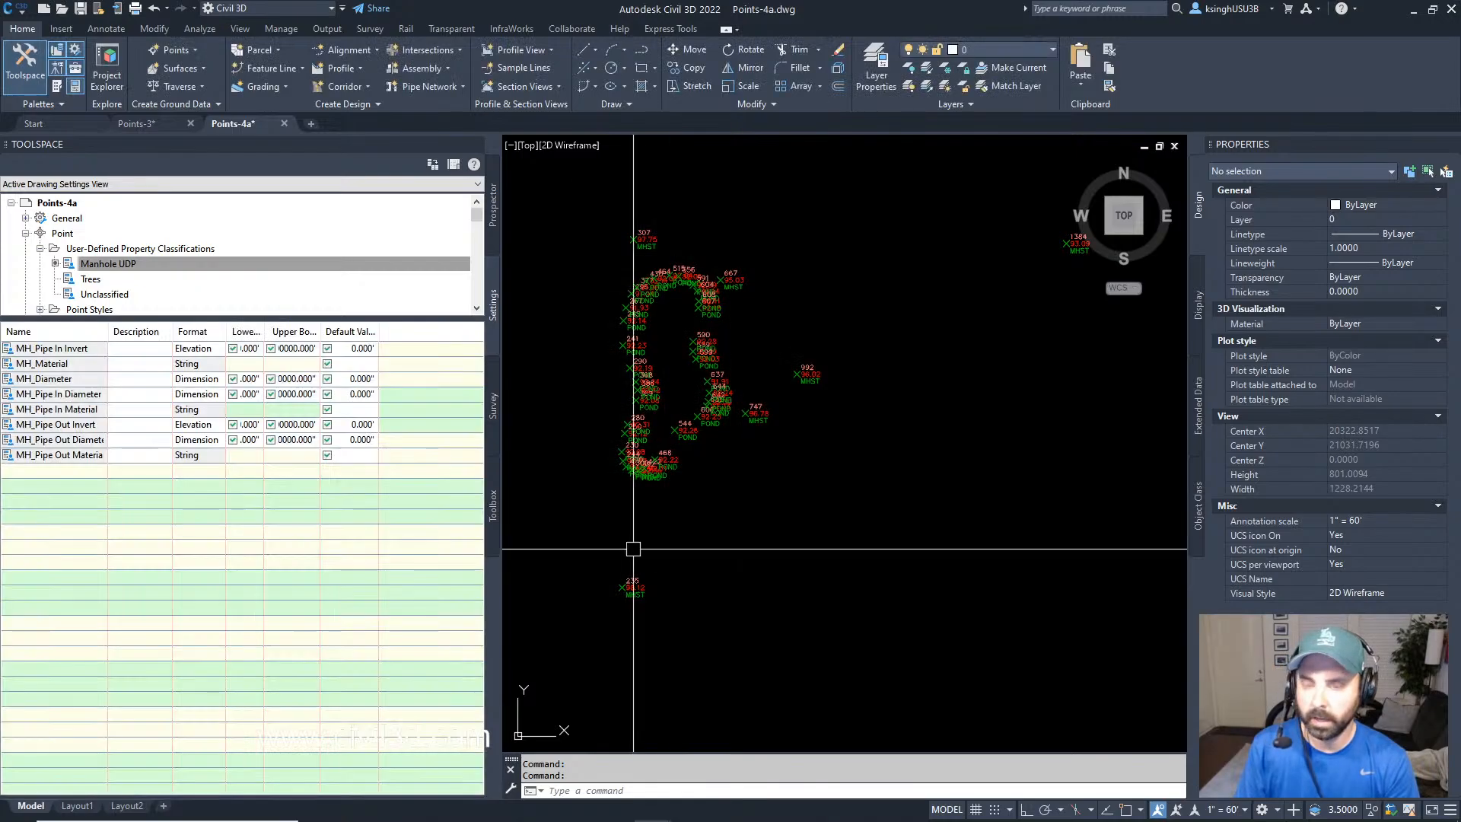
# Add a user-defined property named Tree_Common Name with the String field type to the Trees classification.
pyautogui.click(96, 281)
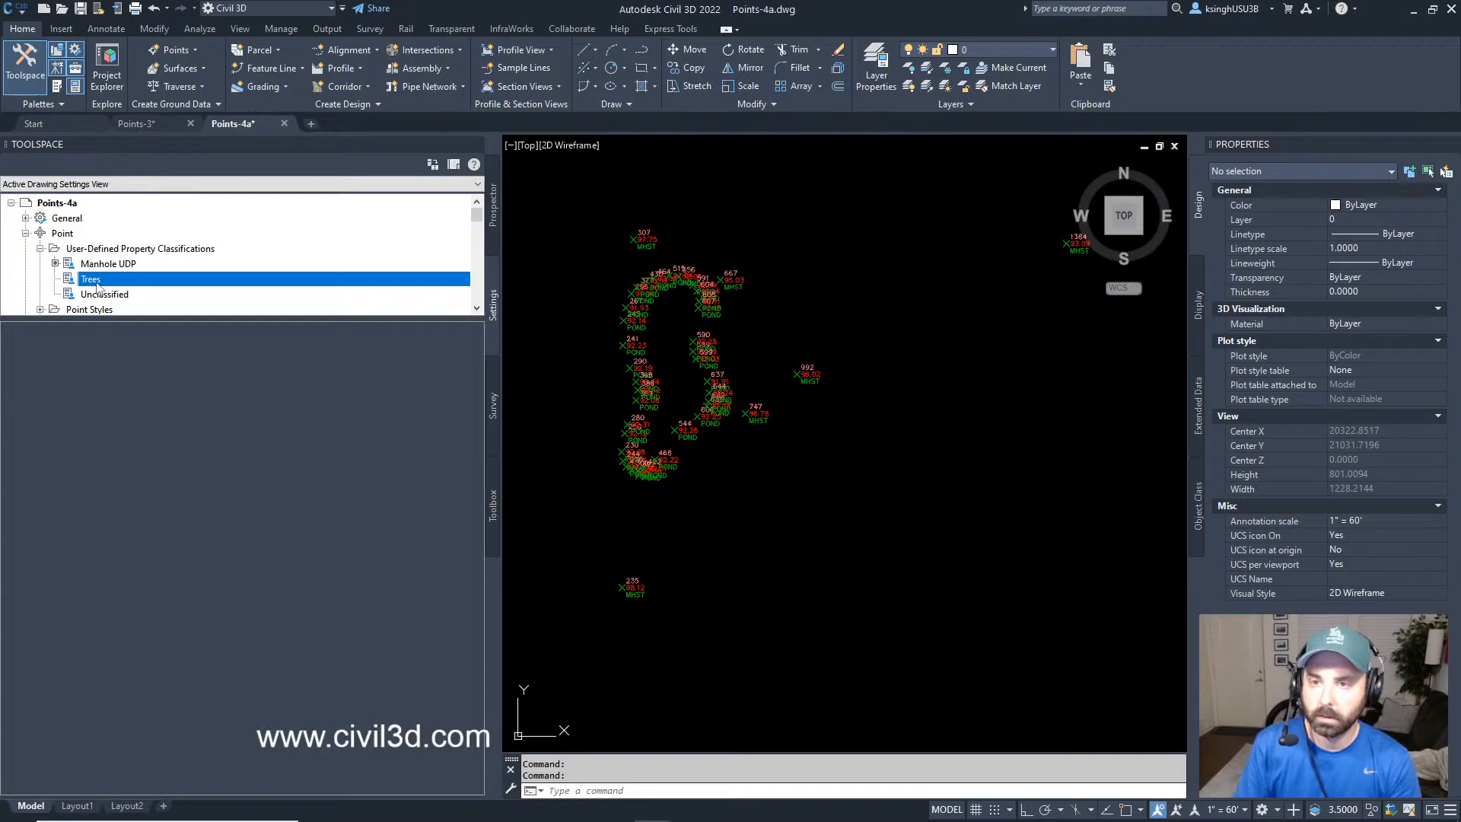
pyautogui.rightClick(98, 283)
pyautogui.click(139, 288)
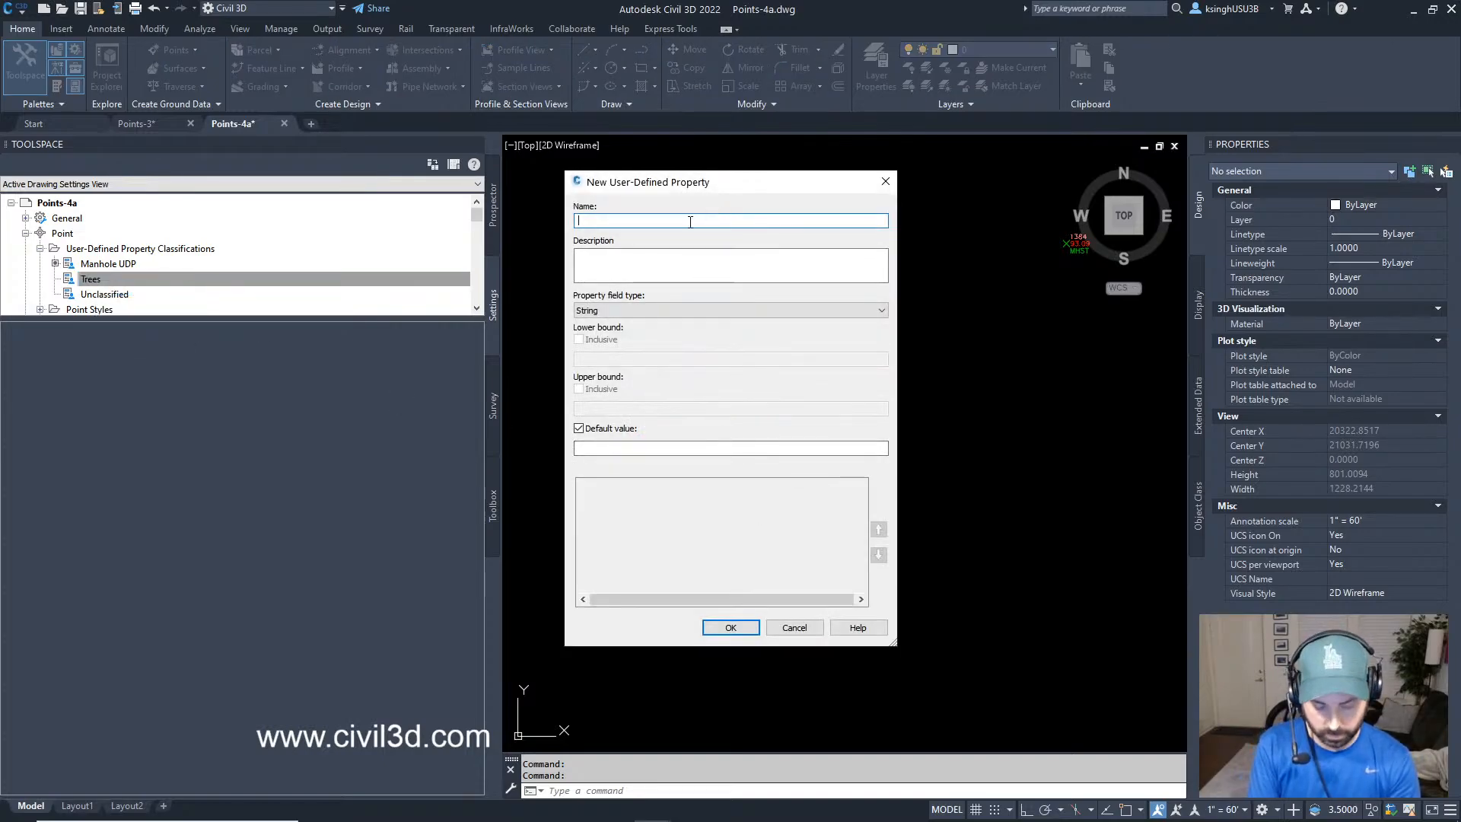
pyautogui.write('Tree')
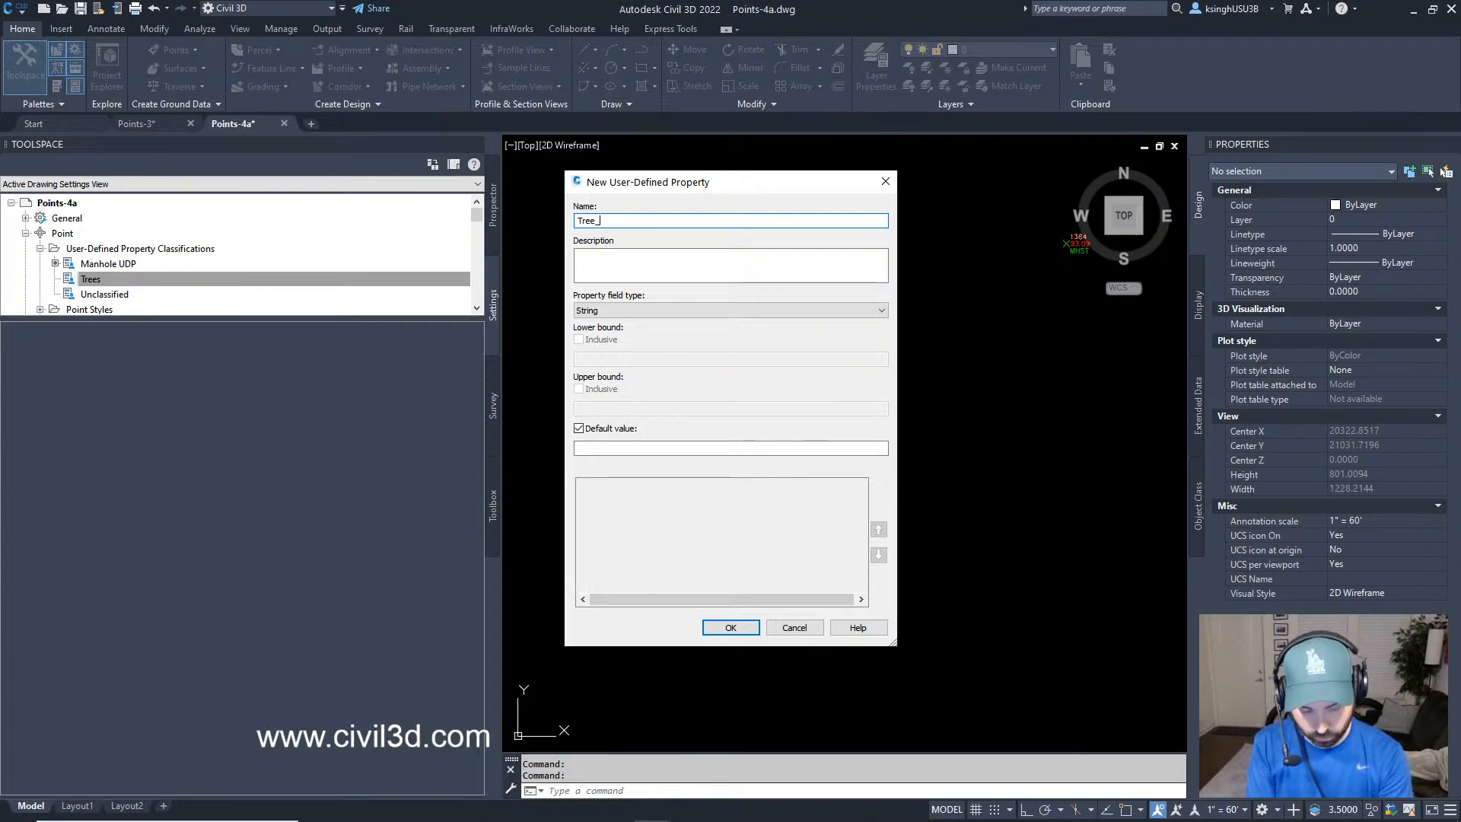
pyautogui.write('_Common')
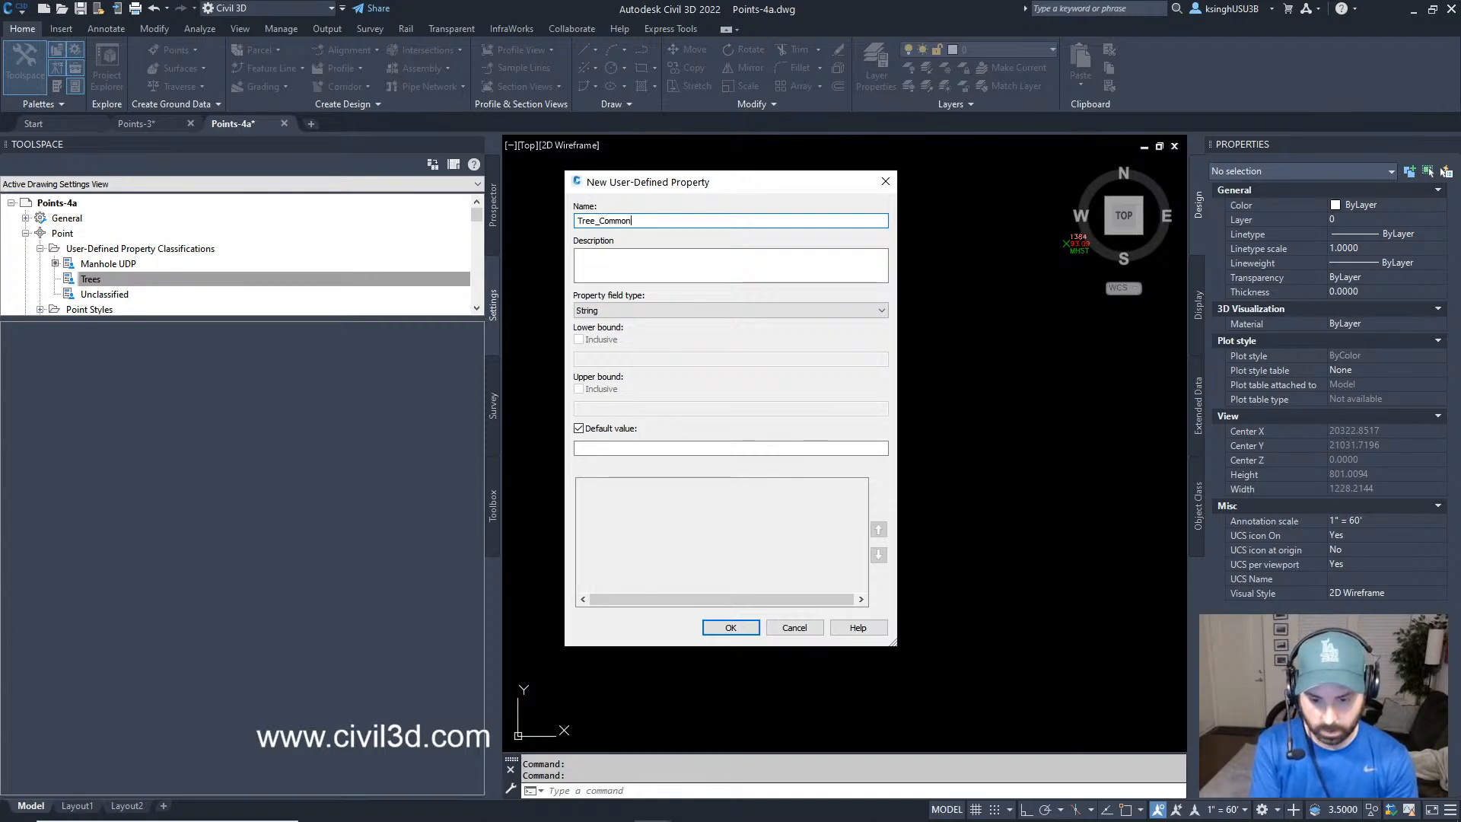
pyautogui.write(' Name')
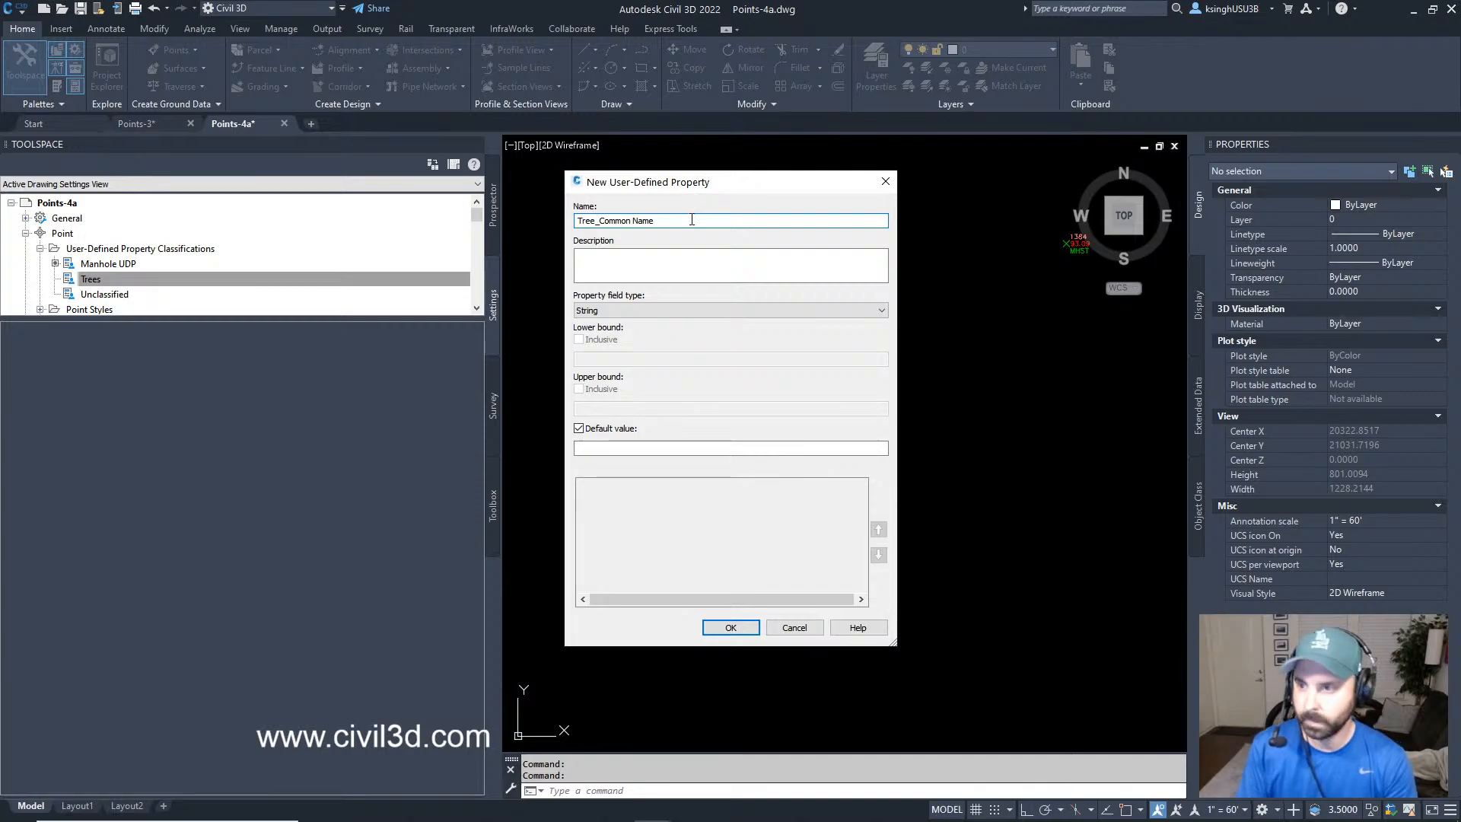
pyautogui.click(731, 627)
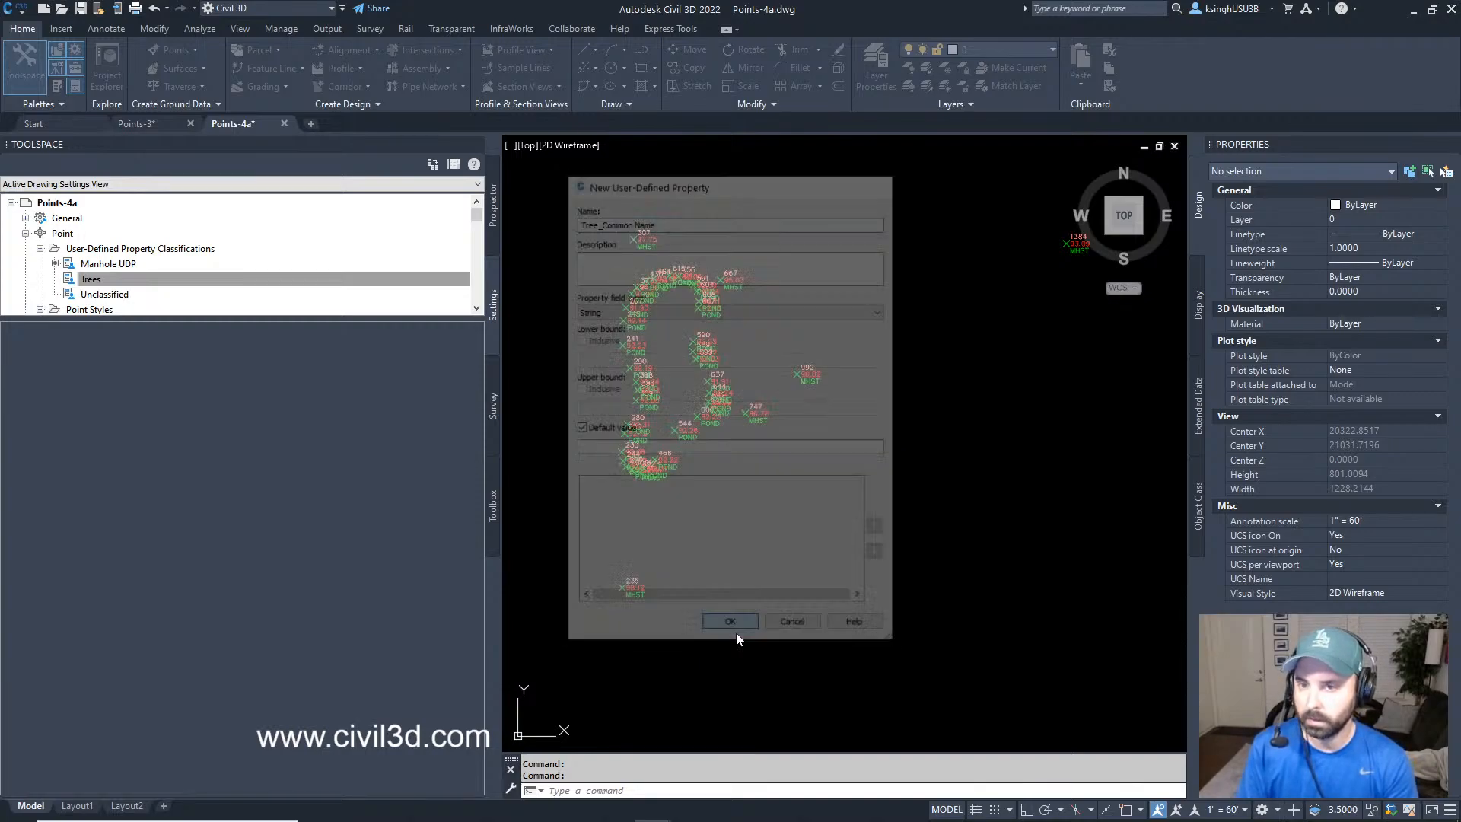
# Add a user-defined property named "Tree _Genus" with the String field type to the Trees classification.
pyautogui.rightClick(207, 278)
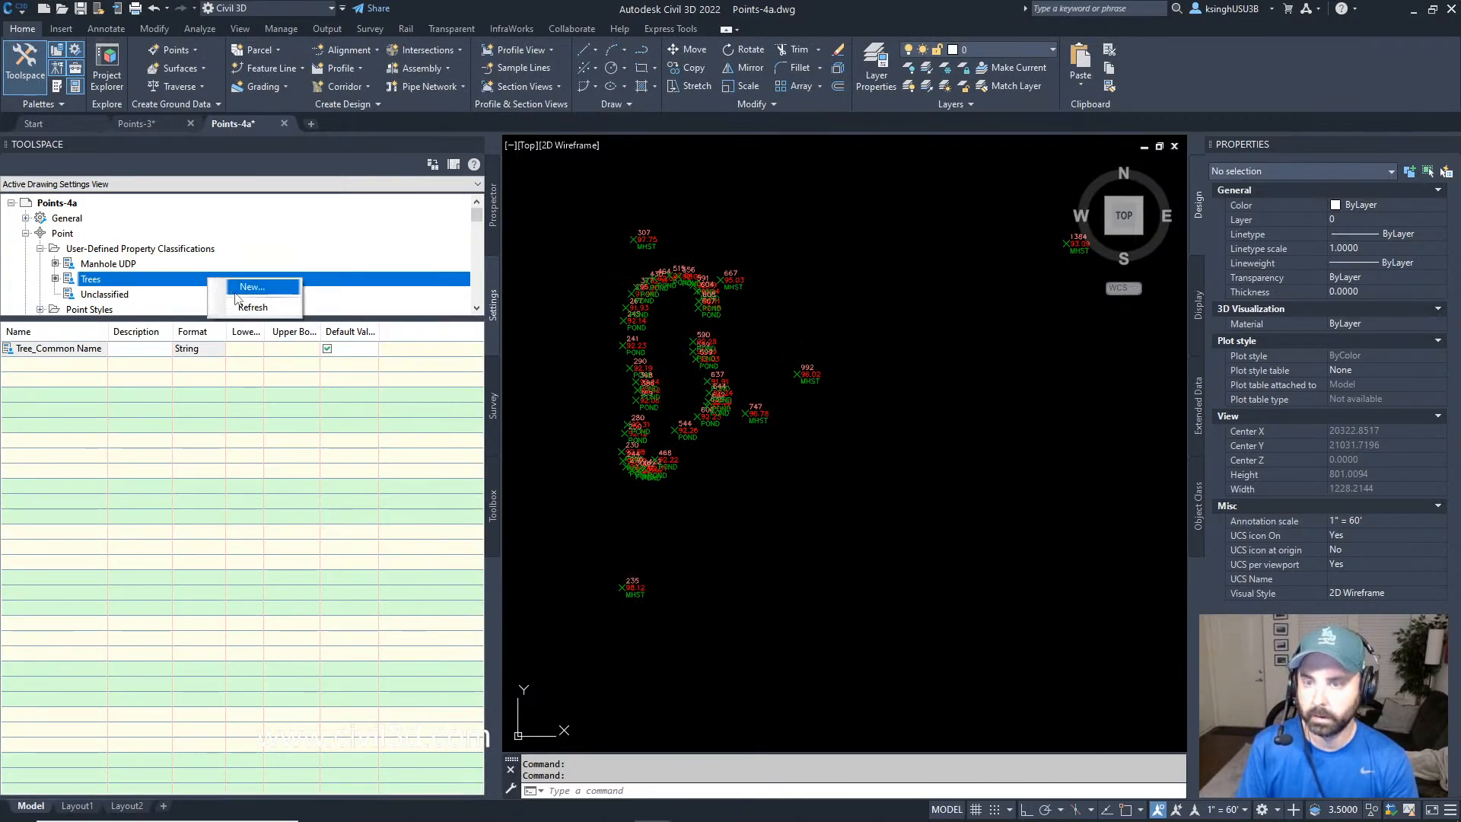
pyautogui.click(237, 291)
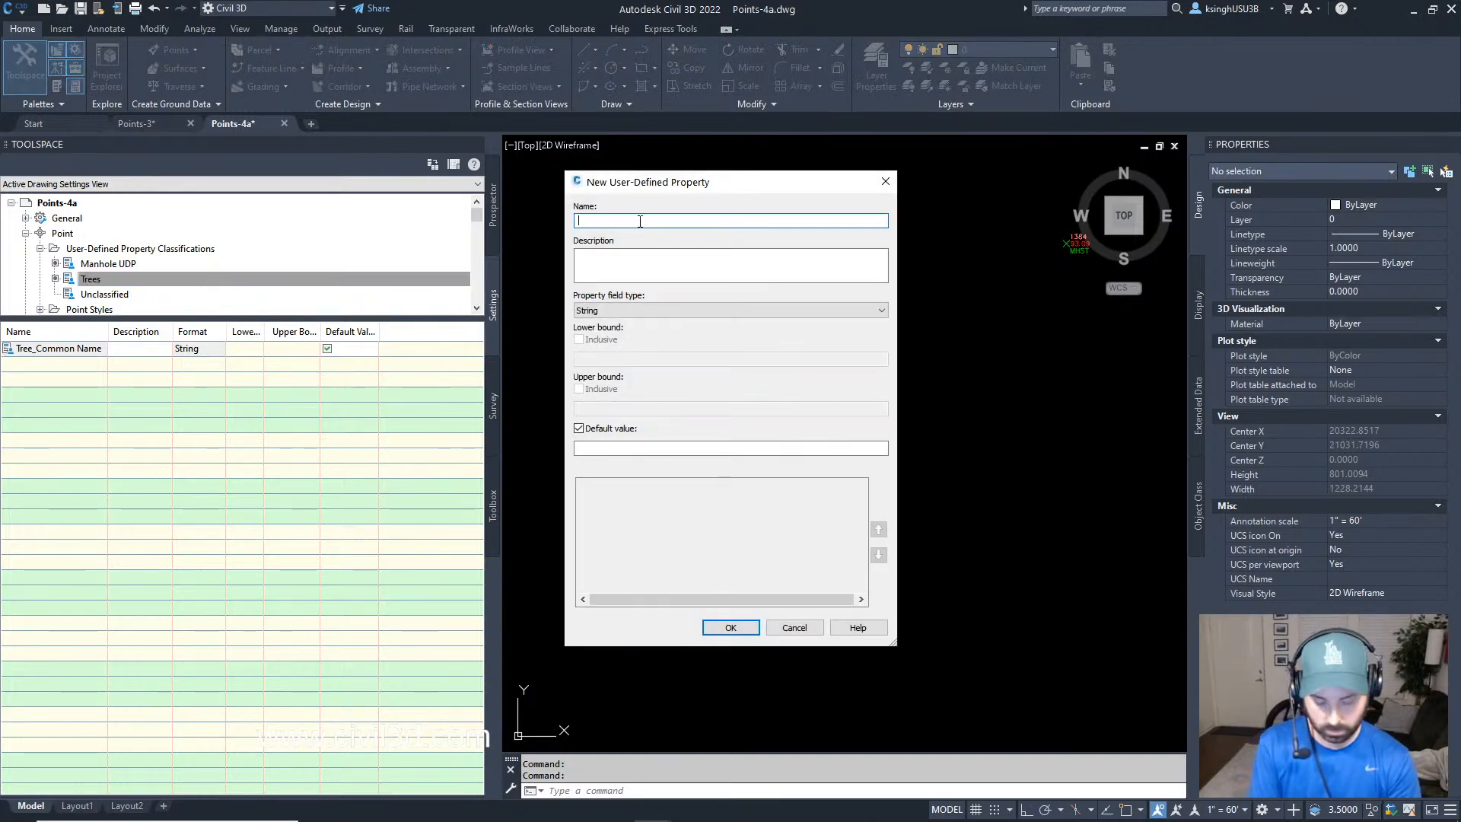
pyautogui.write('Tree')
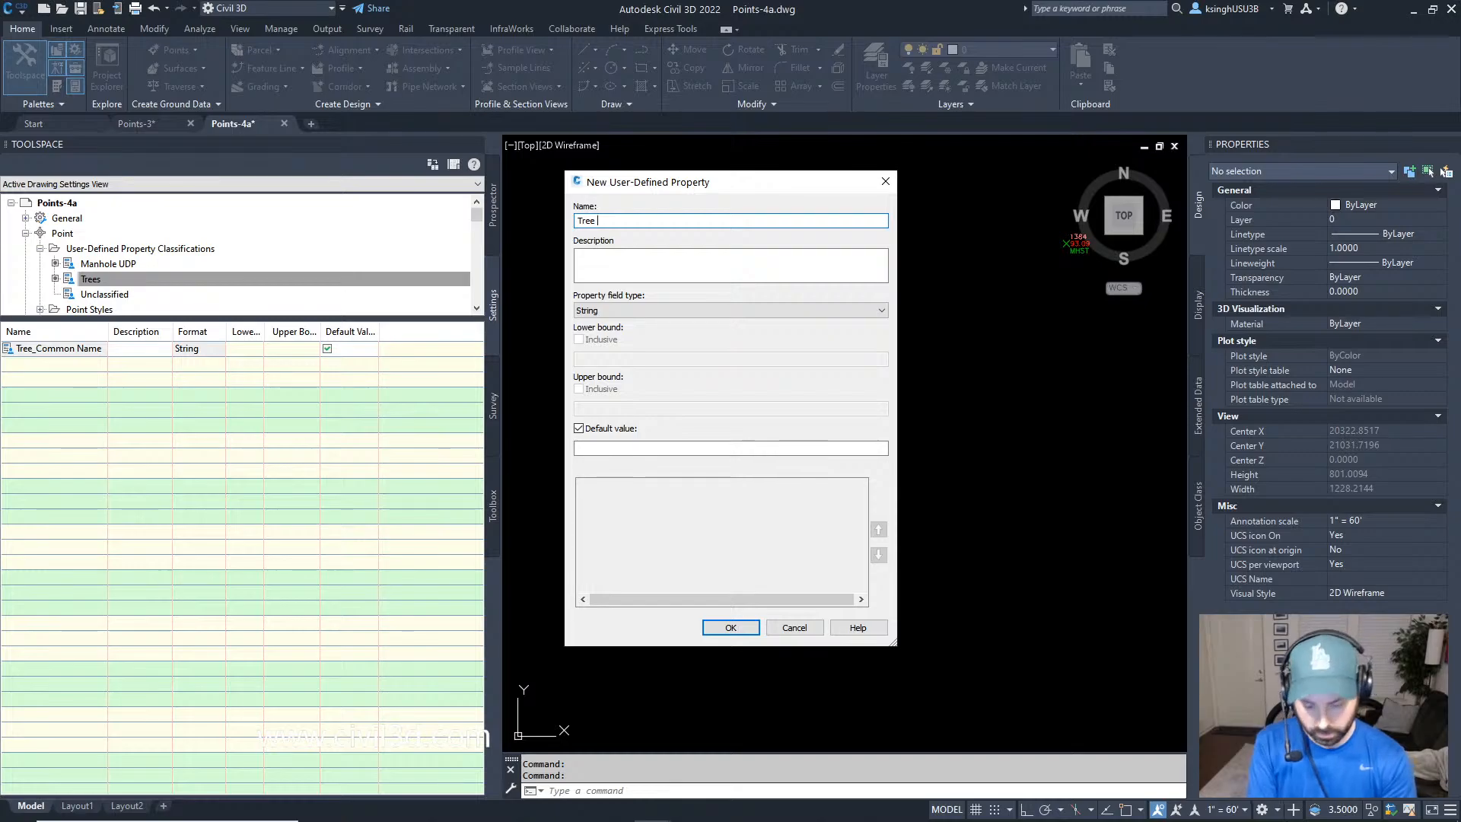
pyautogui.write(' _Genus')
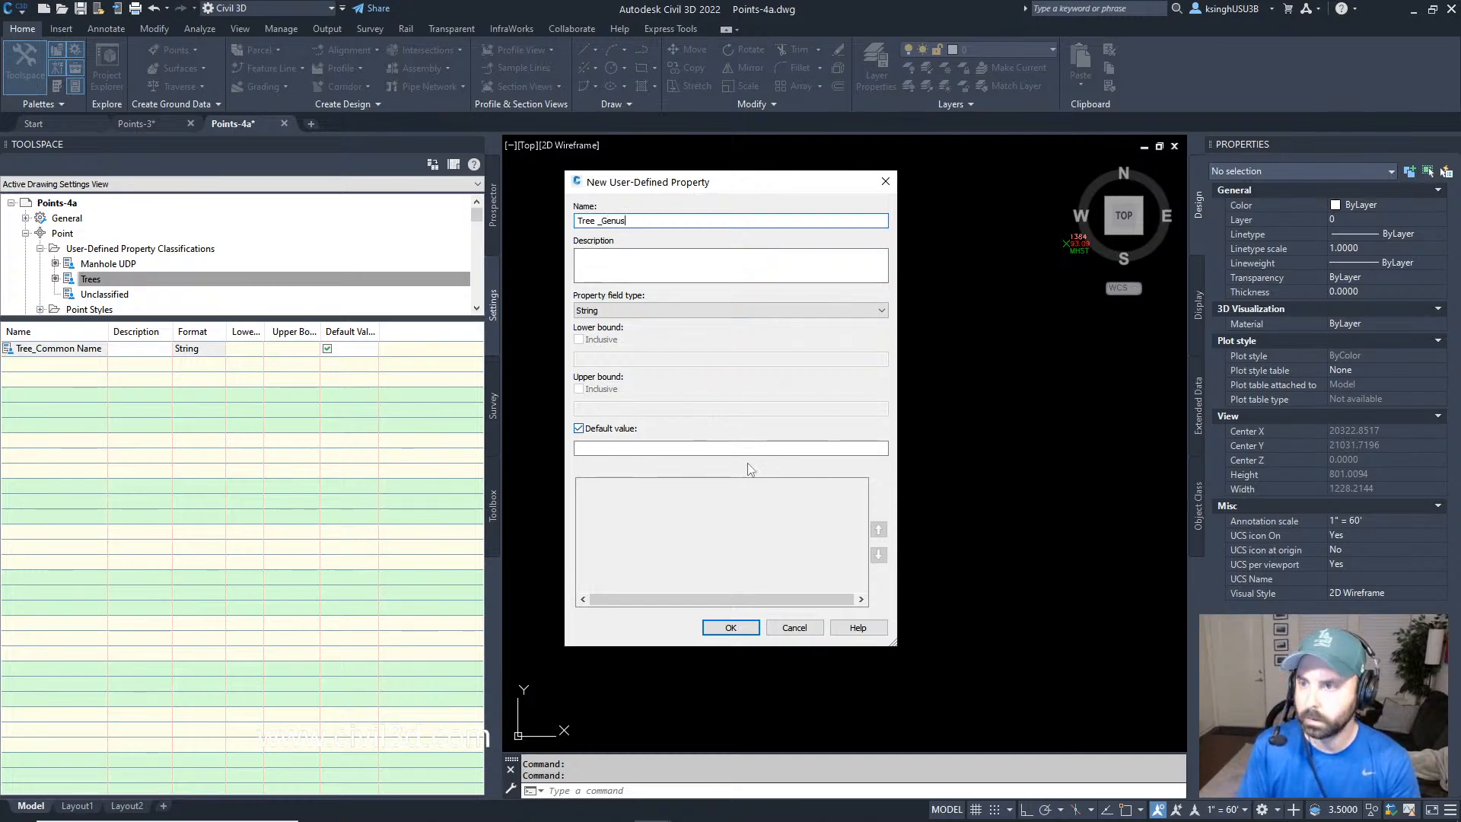
pyautogui.click(729, 627)
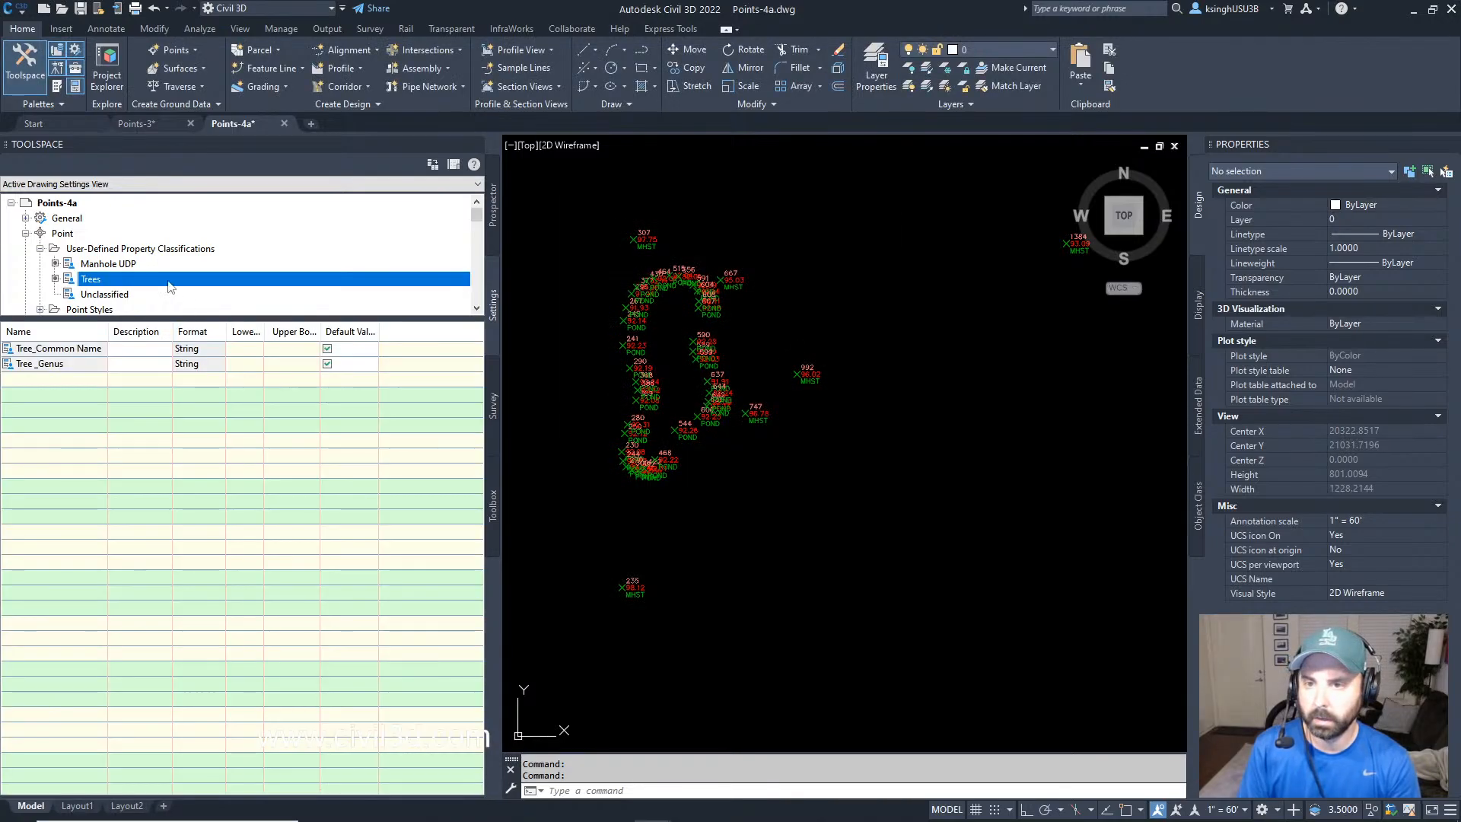
# Add a user-defined property named Tree_Species with the String field type to the Trees classification.
pyautogui.rightClick(169, 283)
pyautogui.click(199, 290)
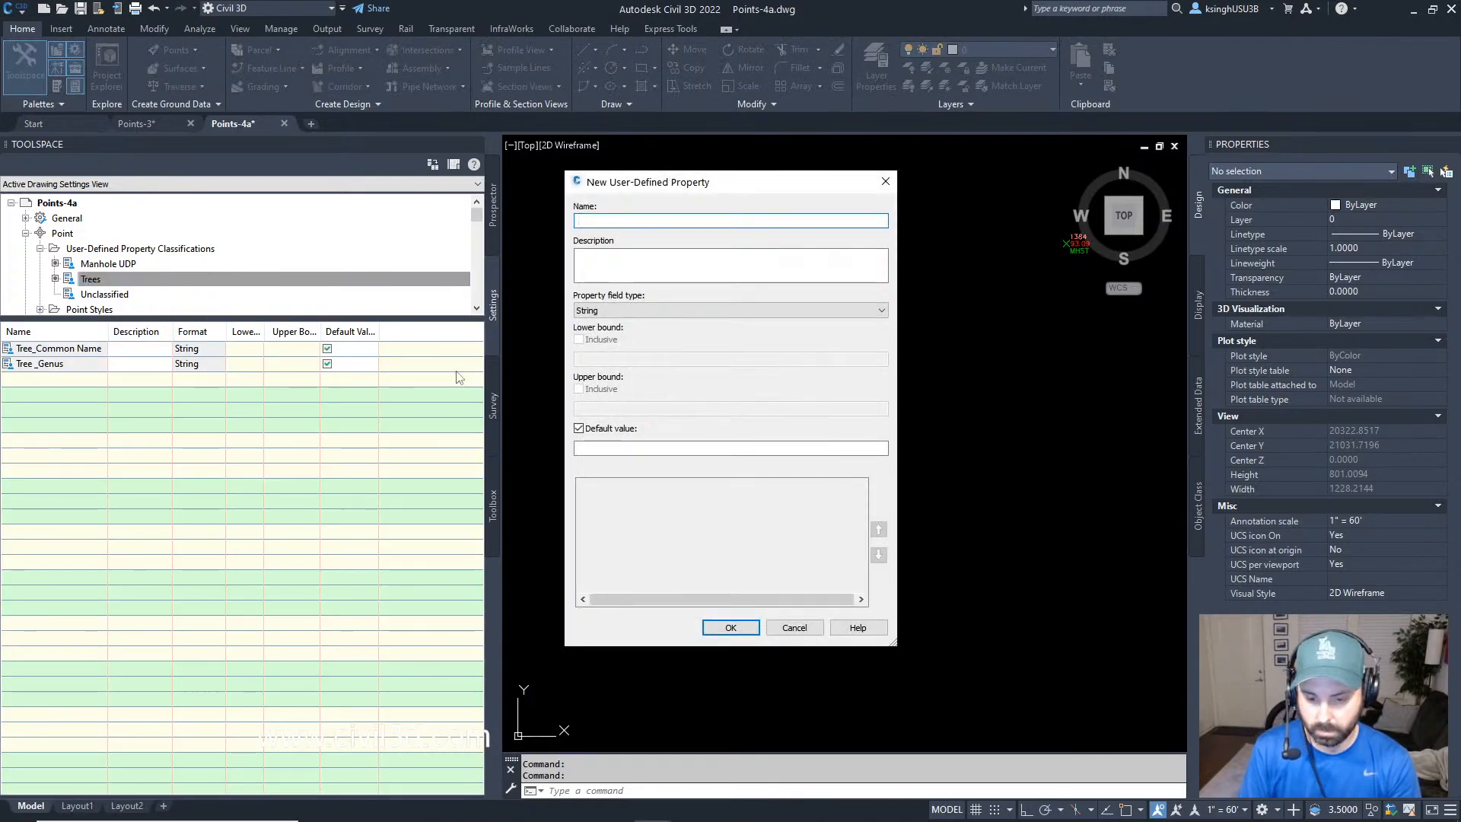
pyautogui.write('Tree')
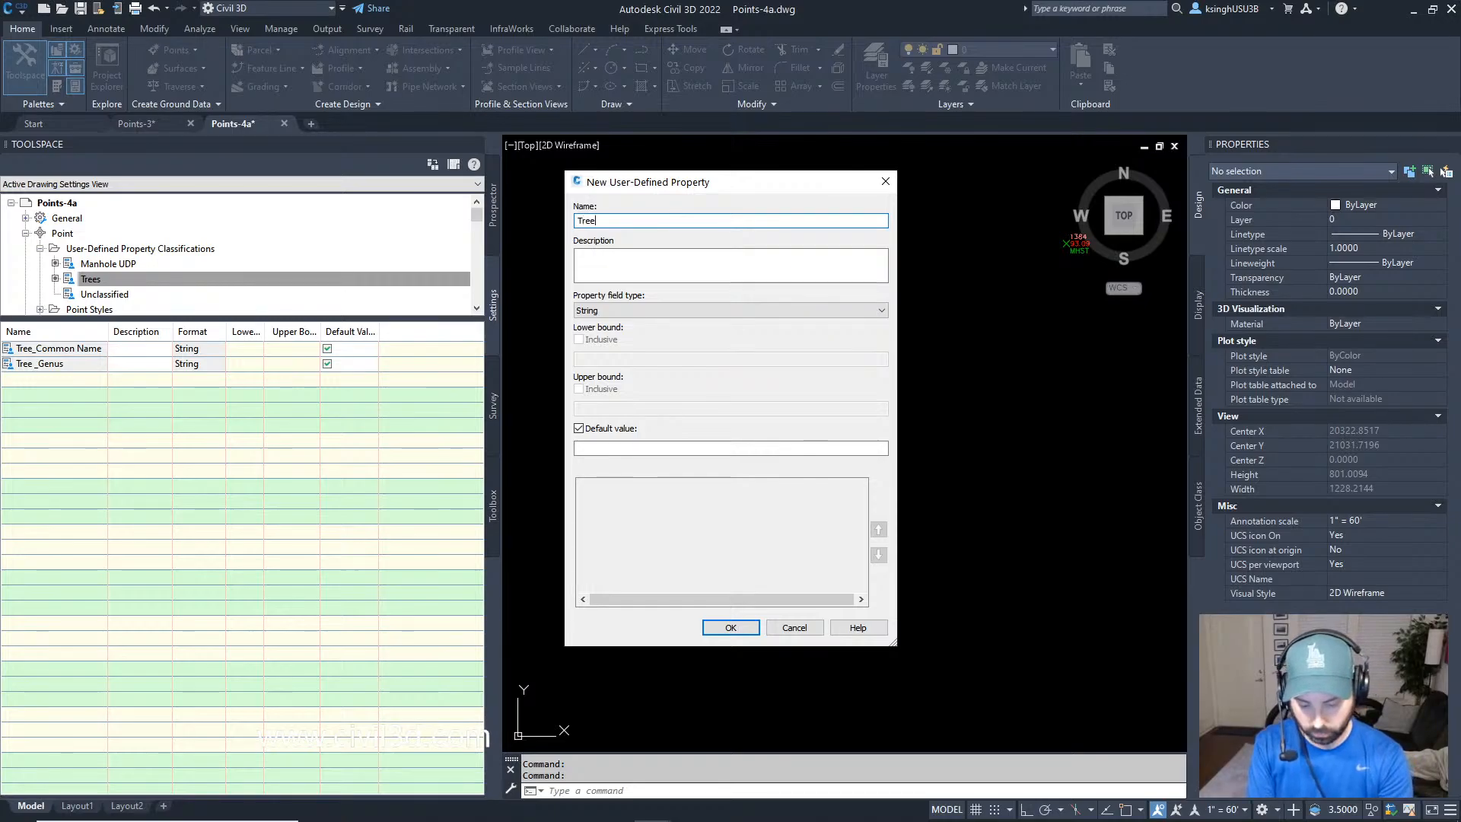
pyautogui.write('_Speci')
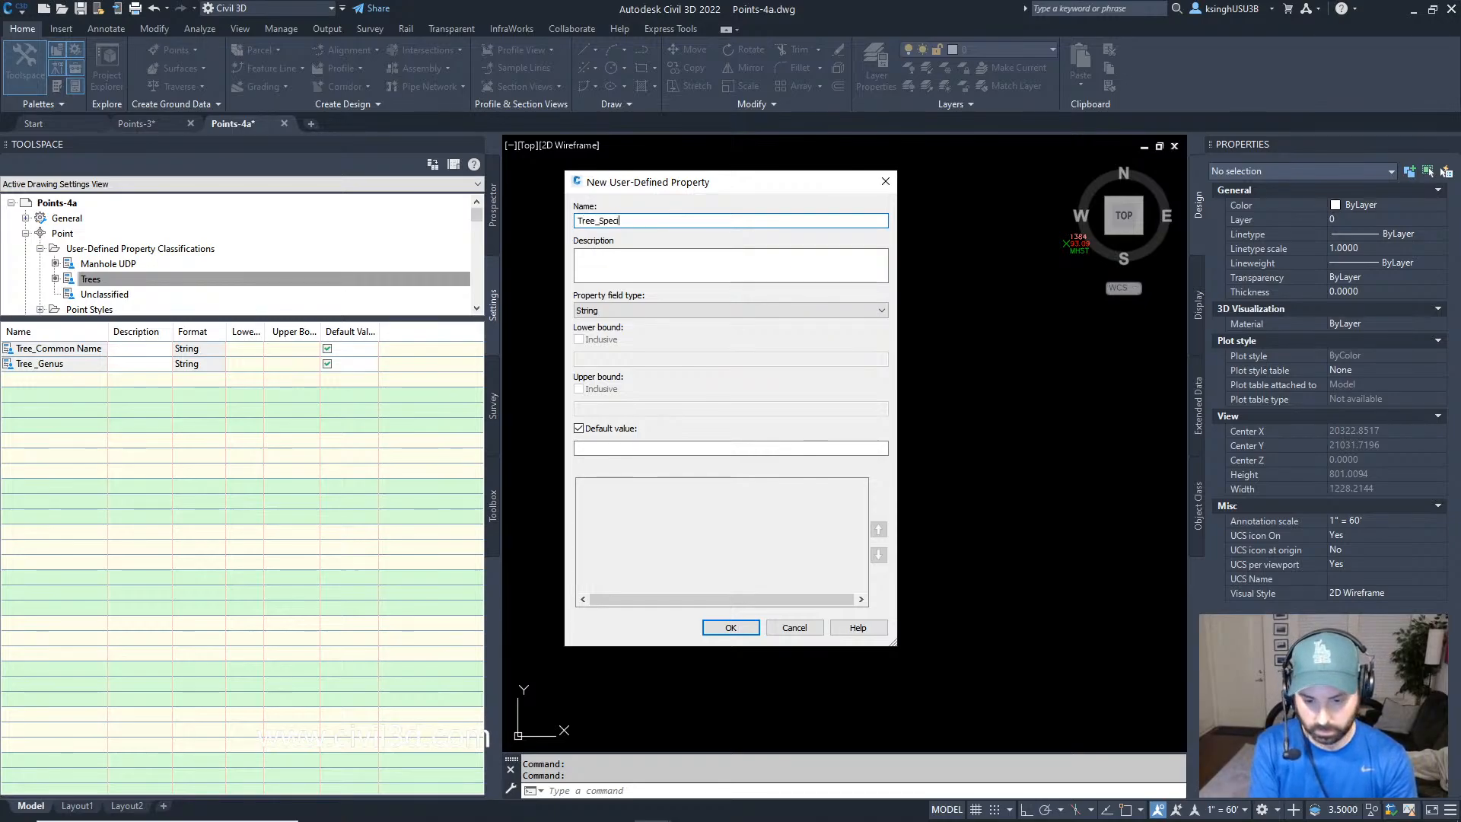
pyautogui.write('es')
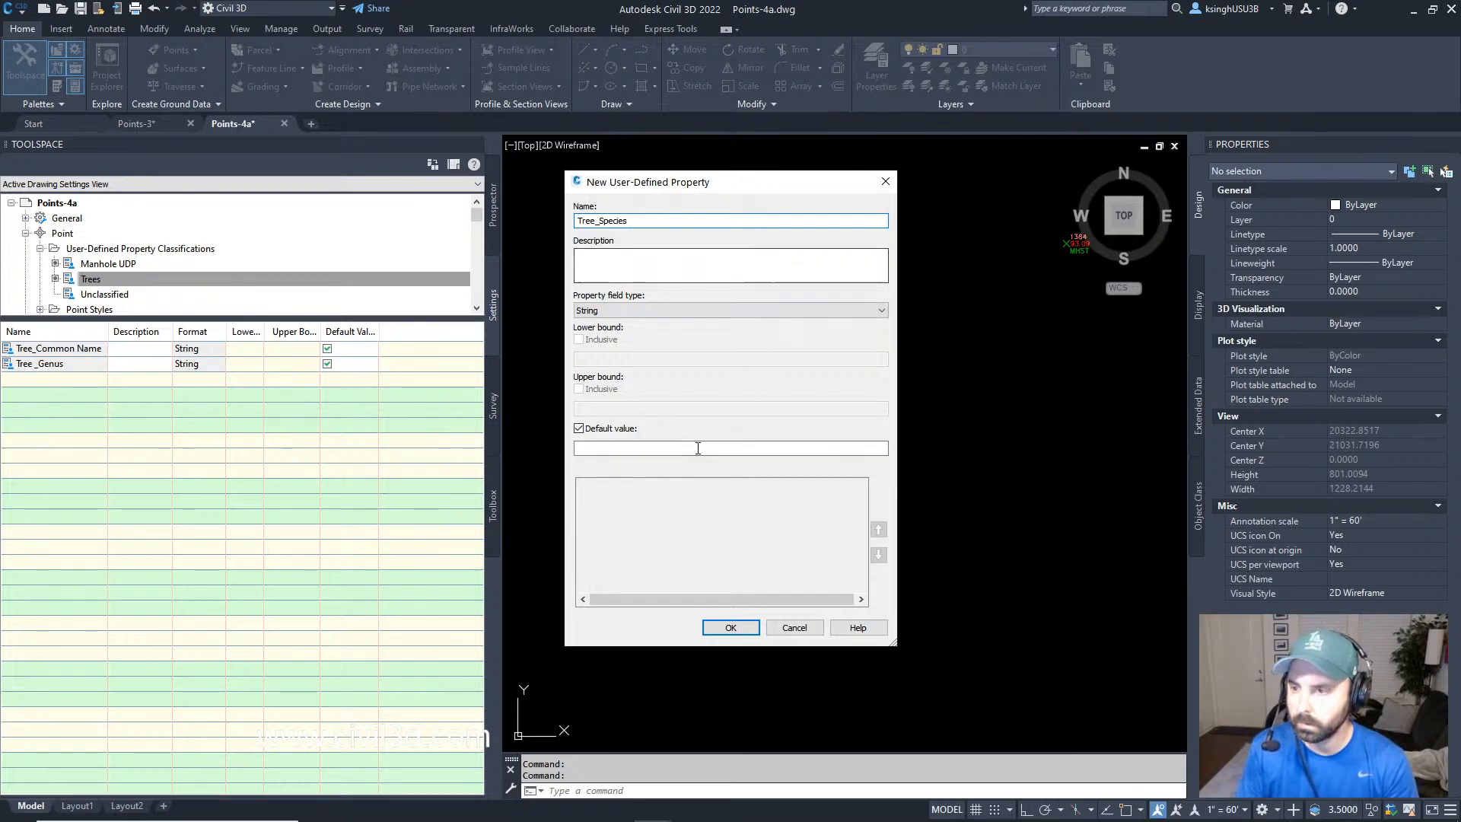
pyautogui.click(744, 623)
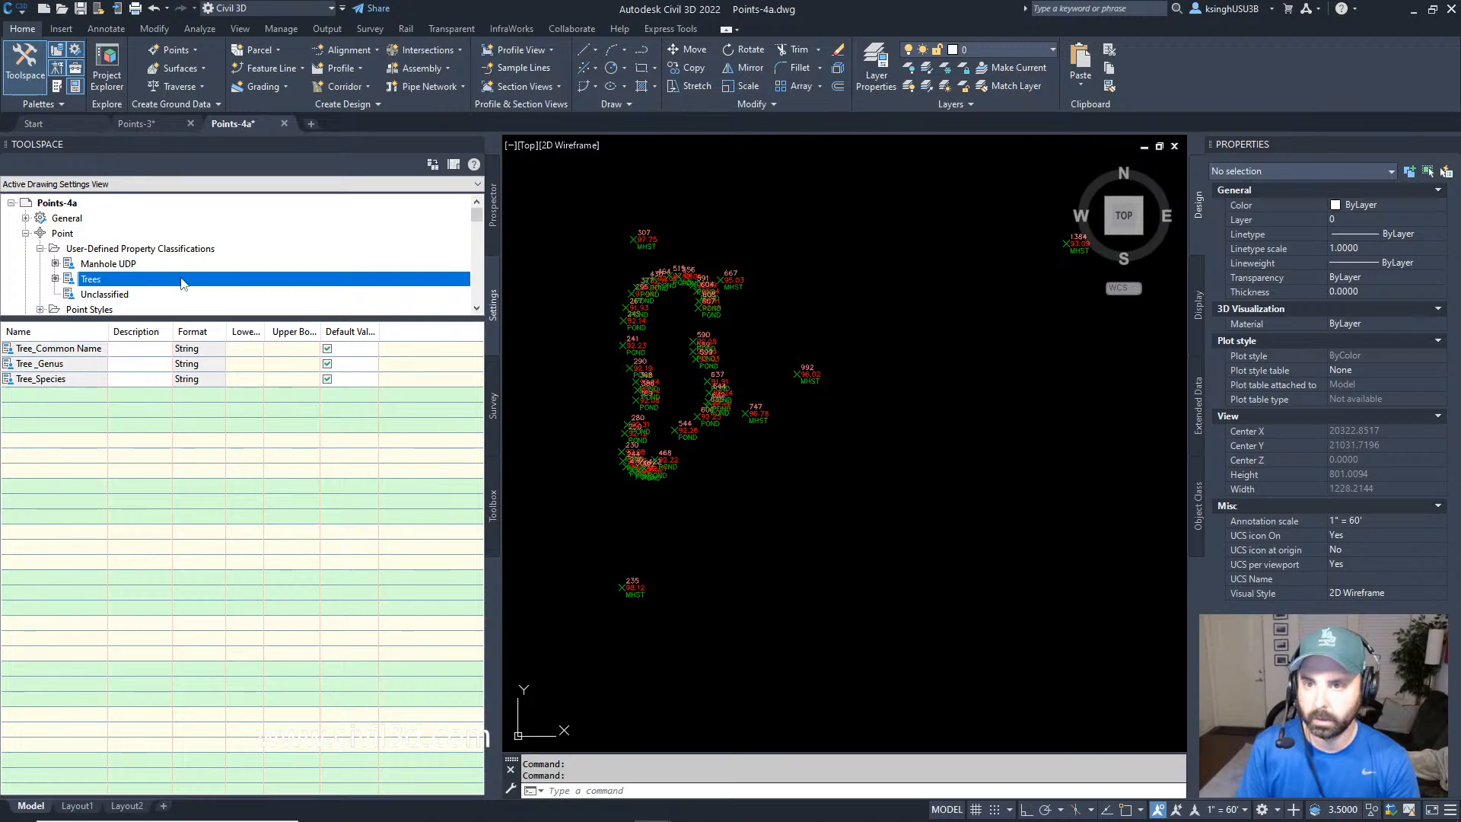
# Add a user-defined property named Tree_Diameter with the Dimension field type to the Trees classification.
pyautogui.rightClick(183, 279)
pyautogui.click(211, 289)
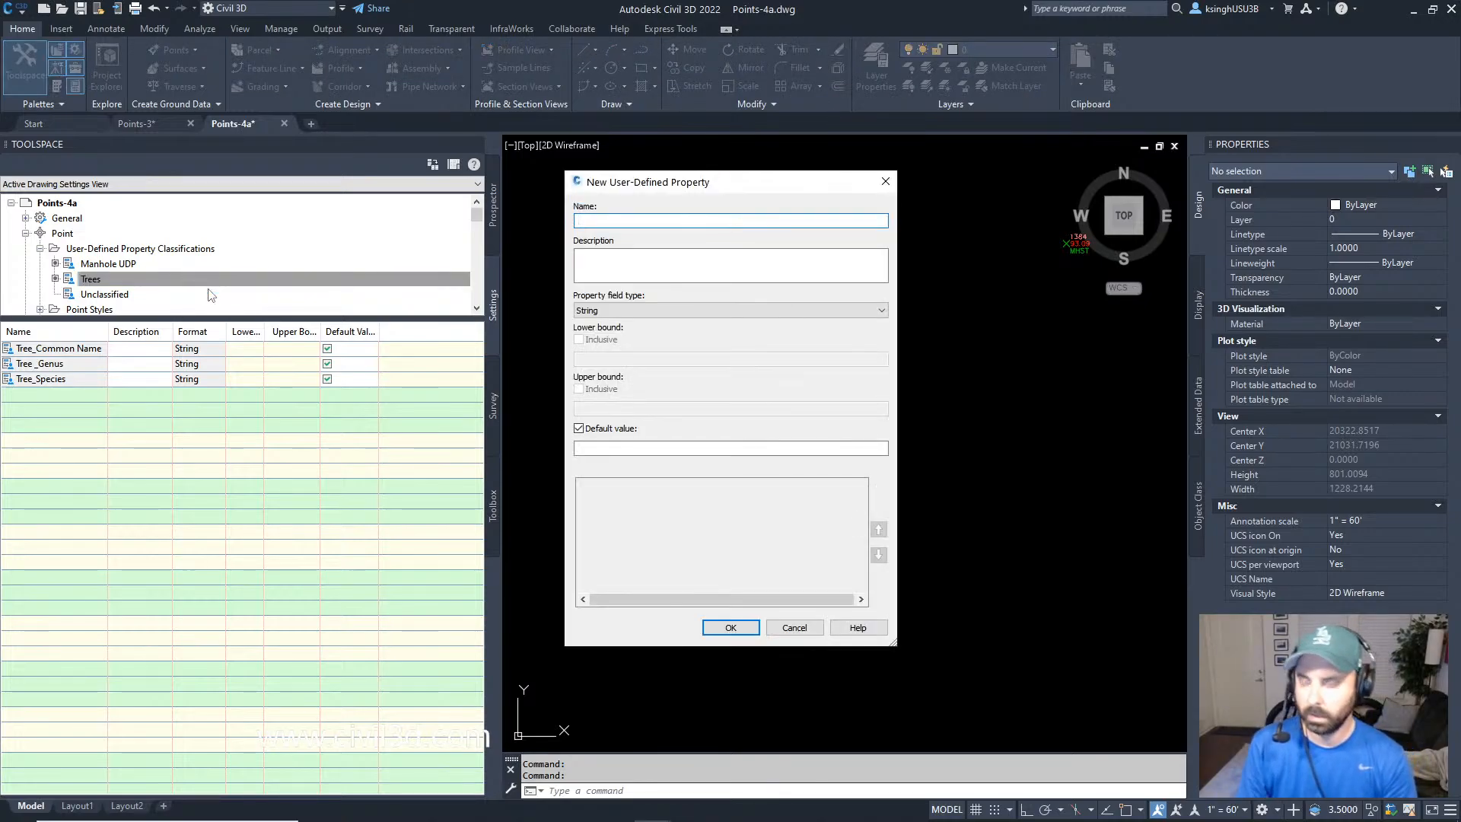
pyautogui.write('Tree')
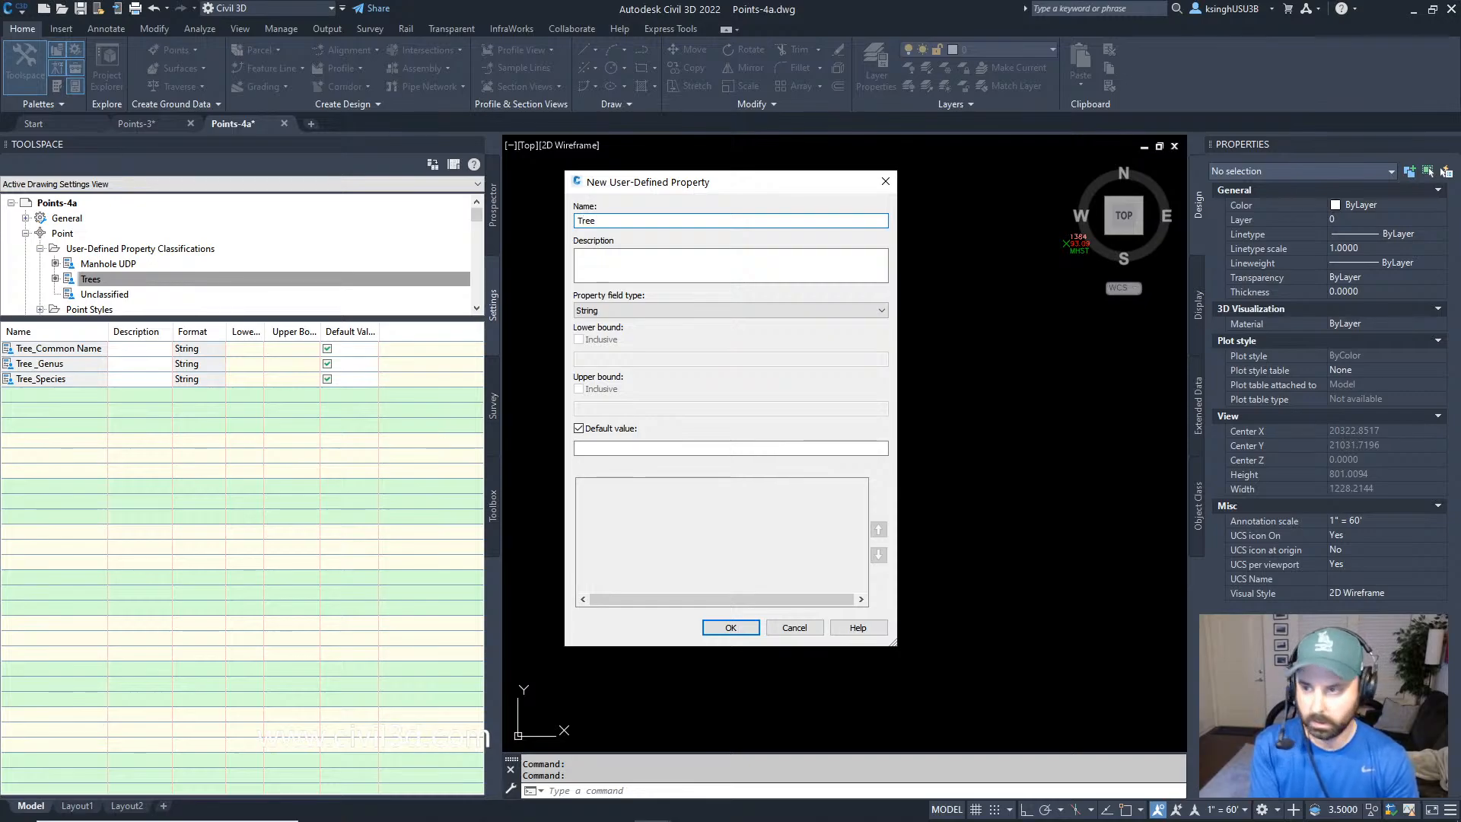
pyautogui.write('_')
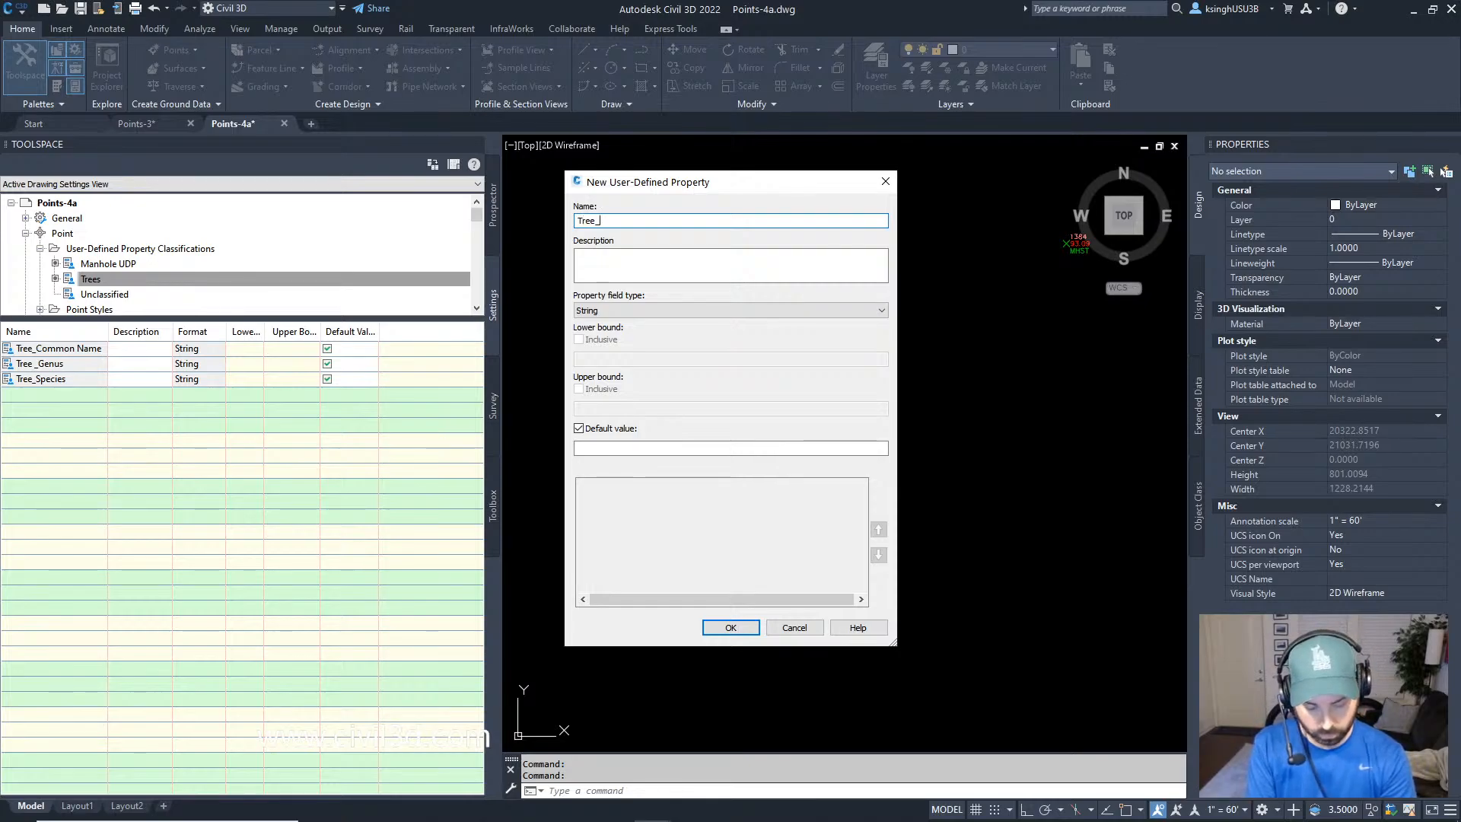
pyautogui.write('Diameter')
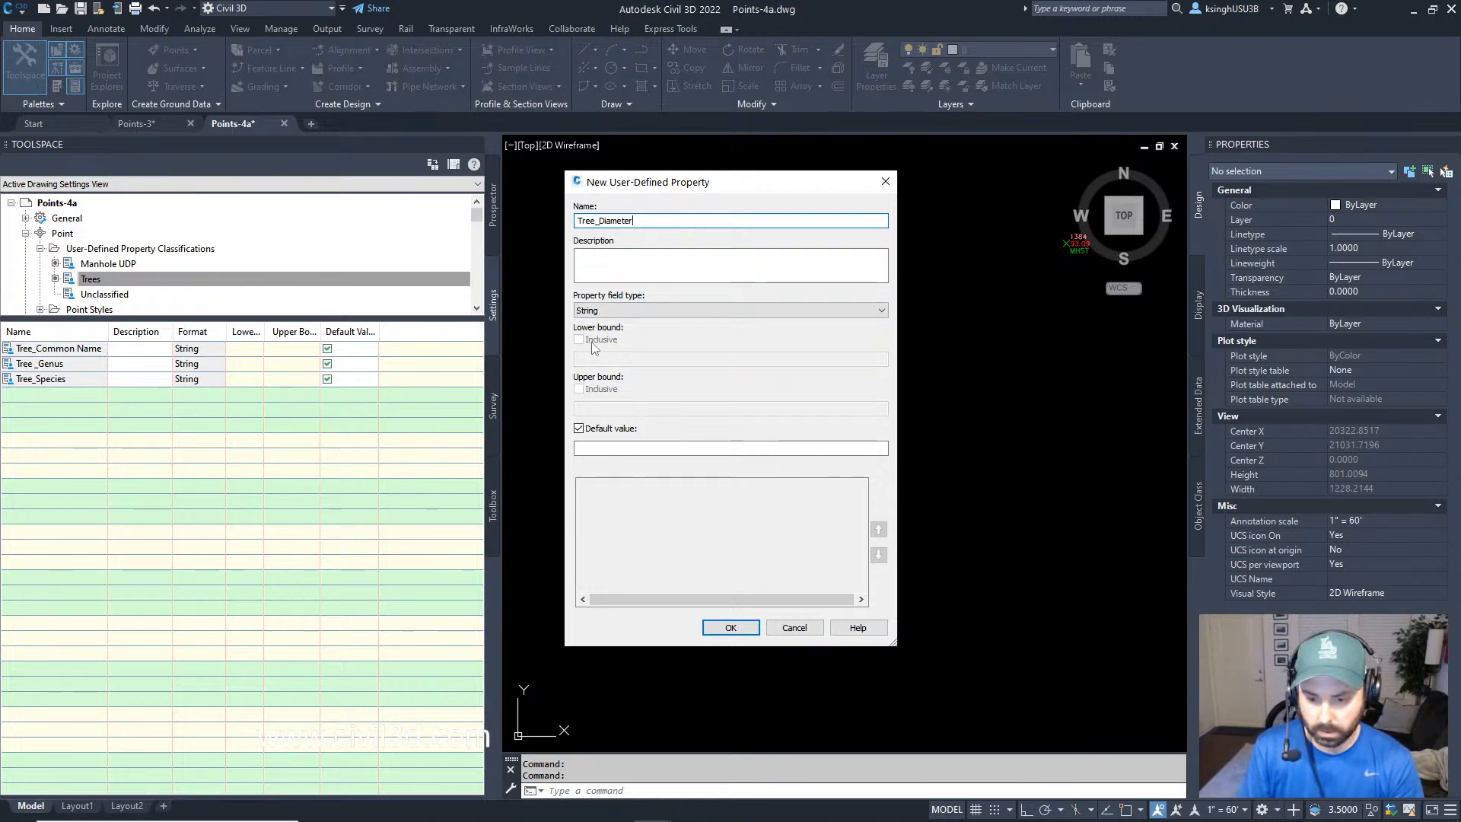
pyautogui.click(665, 309)
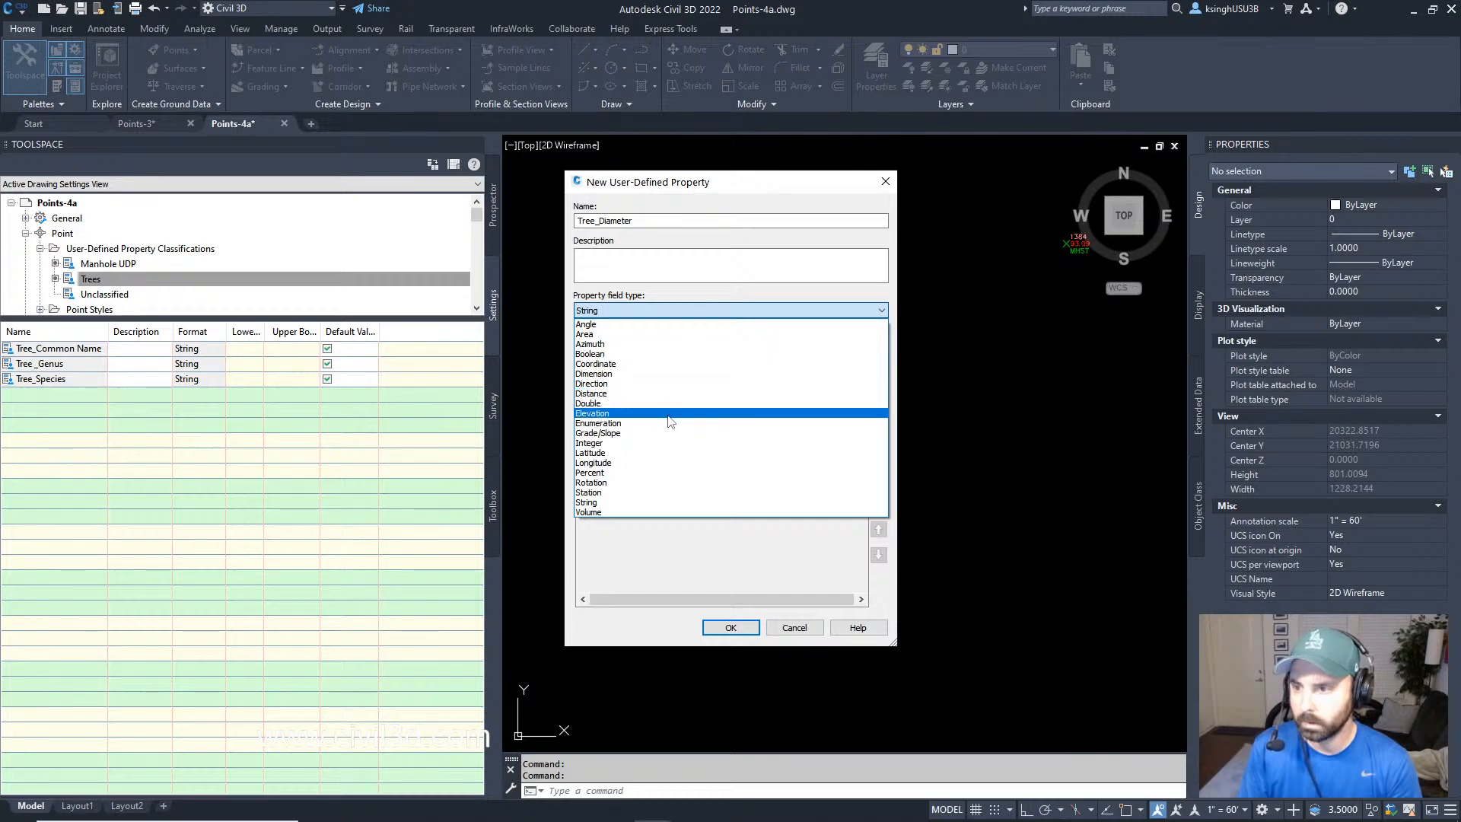
pyautogui.click(665, 379)
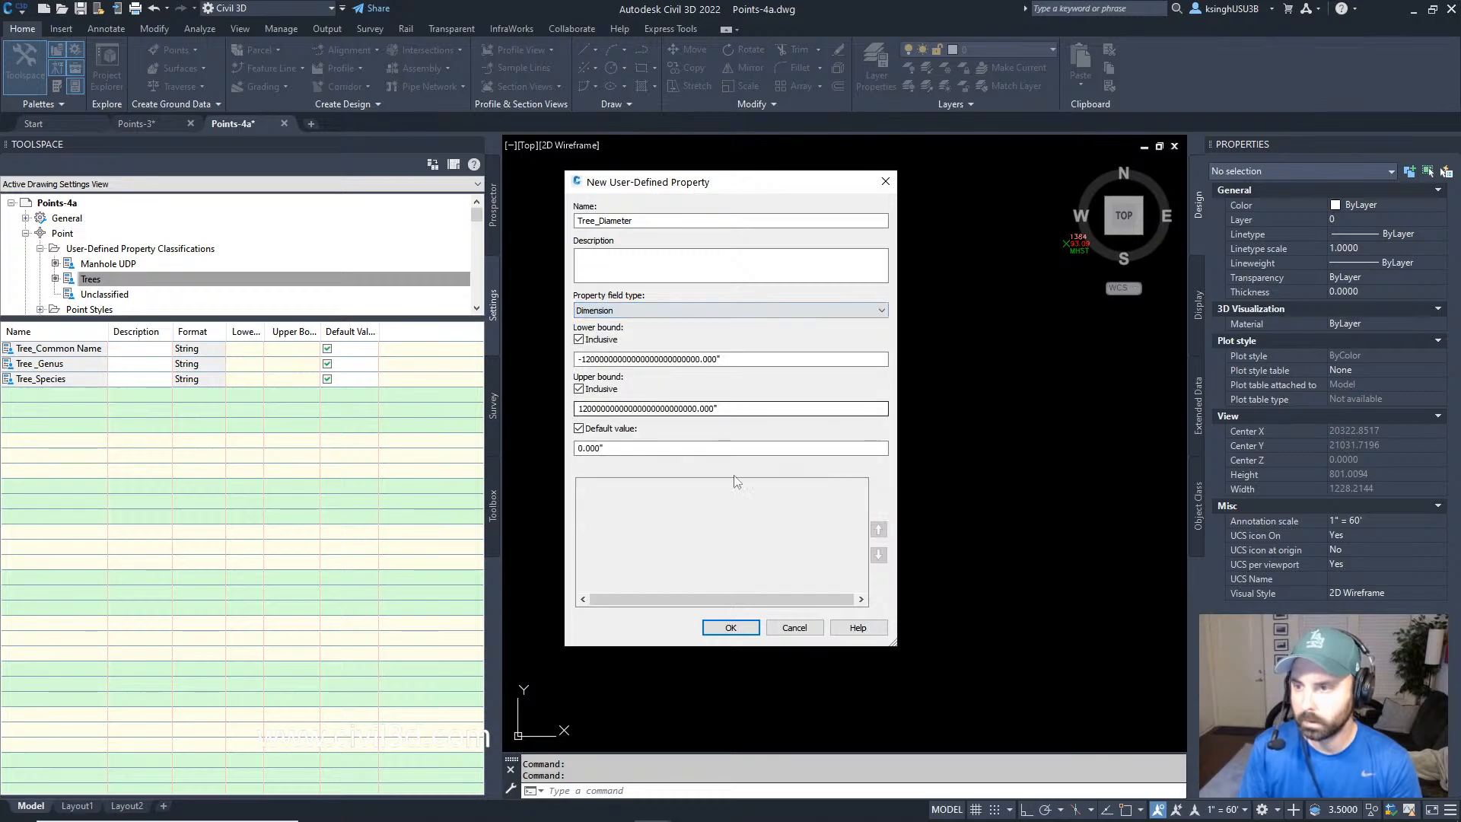
pyautogui.click(731, 627)
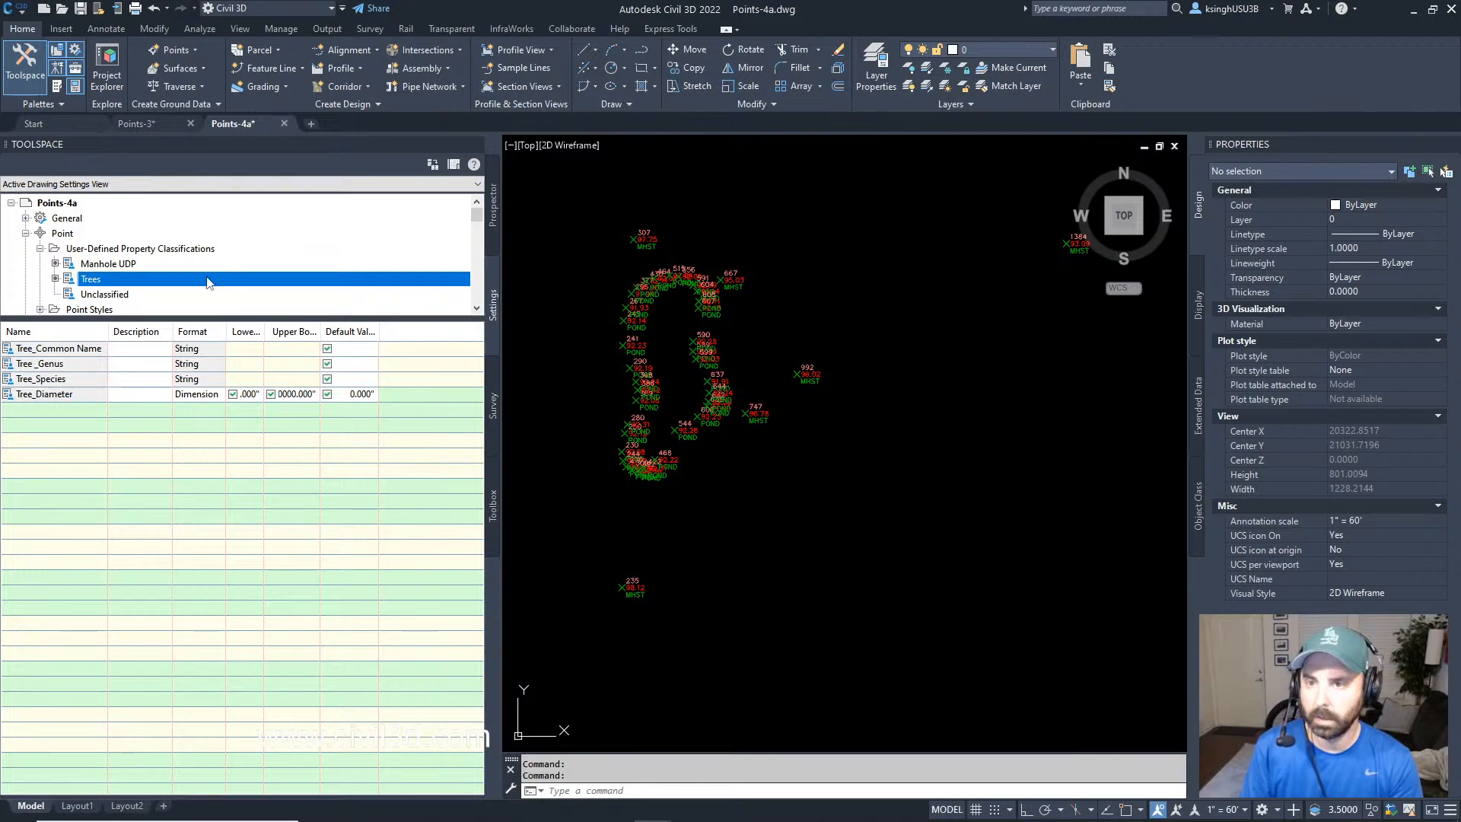
# Add a user-defined property named Tree_Height with the Distance field type to the Trees classification.
pyautogui.rightClick(209, 279)
pyautogui.click(248, 287)
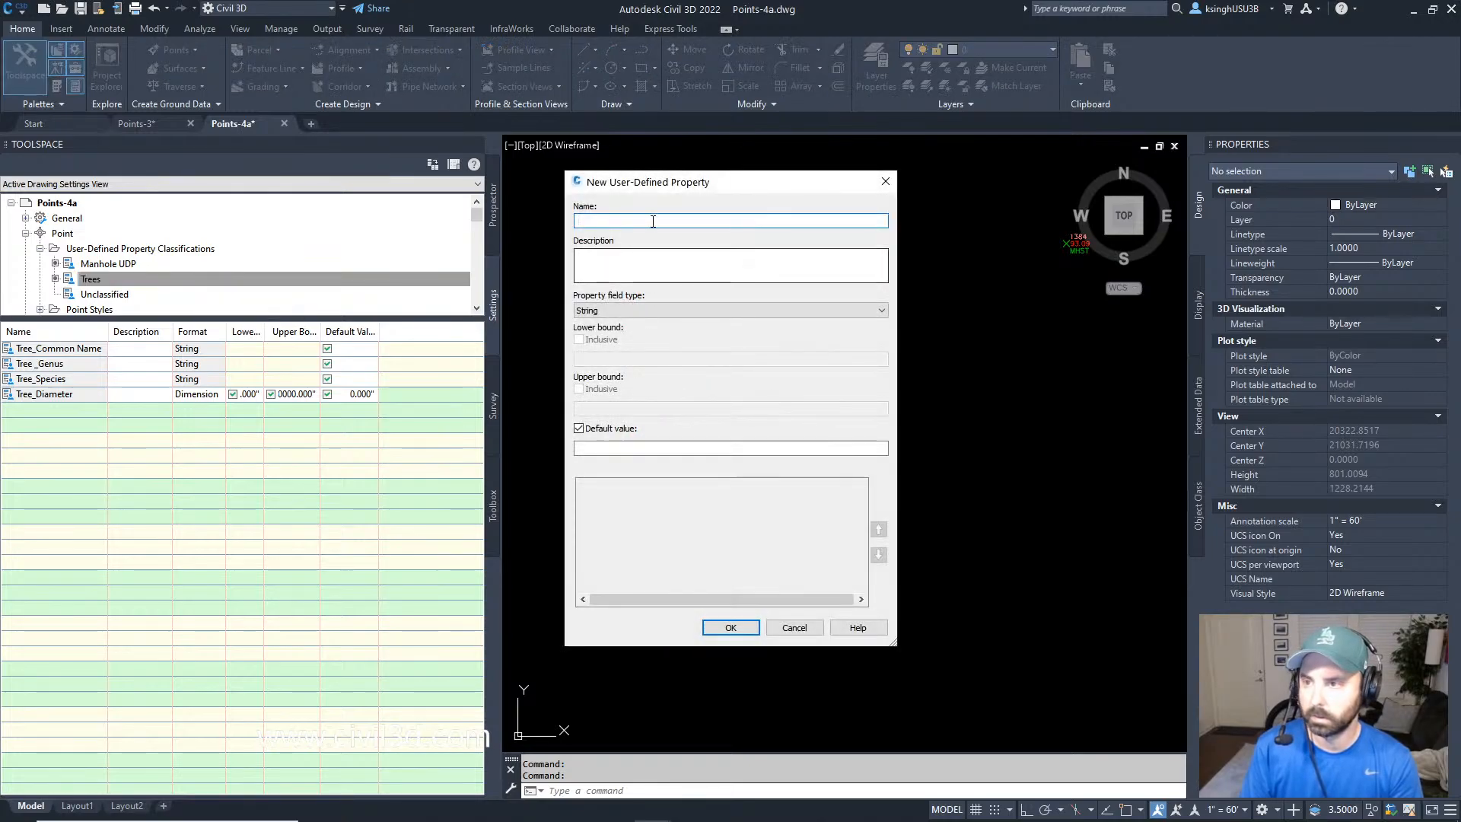
pyautogui.write('T')
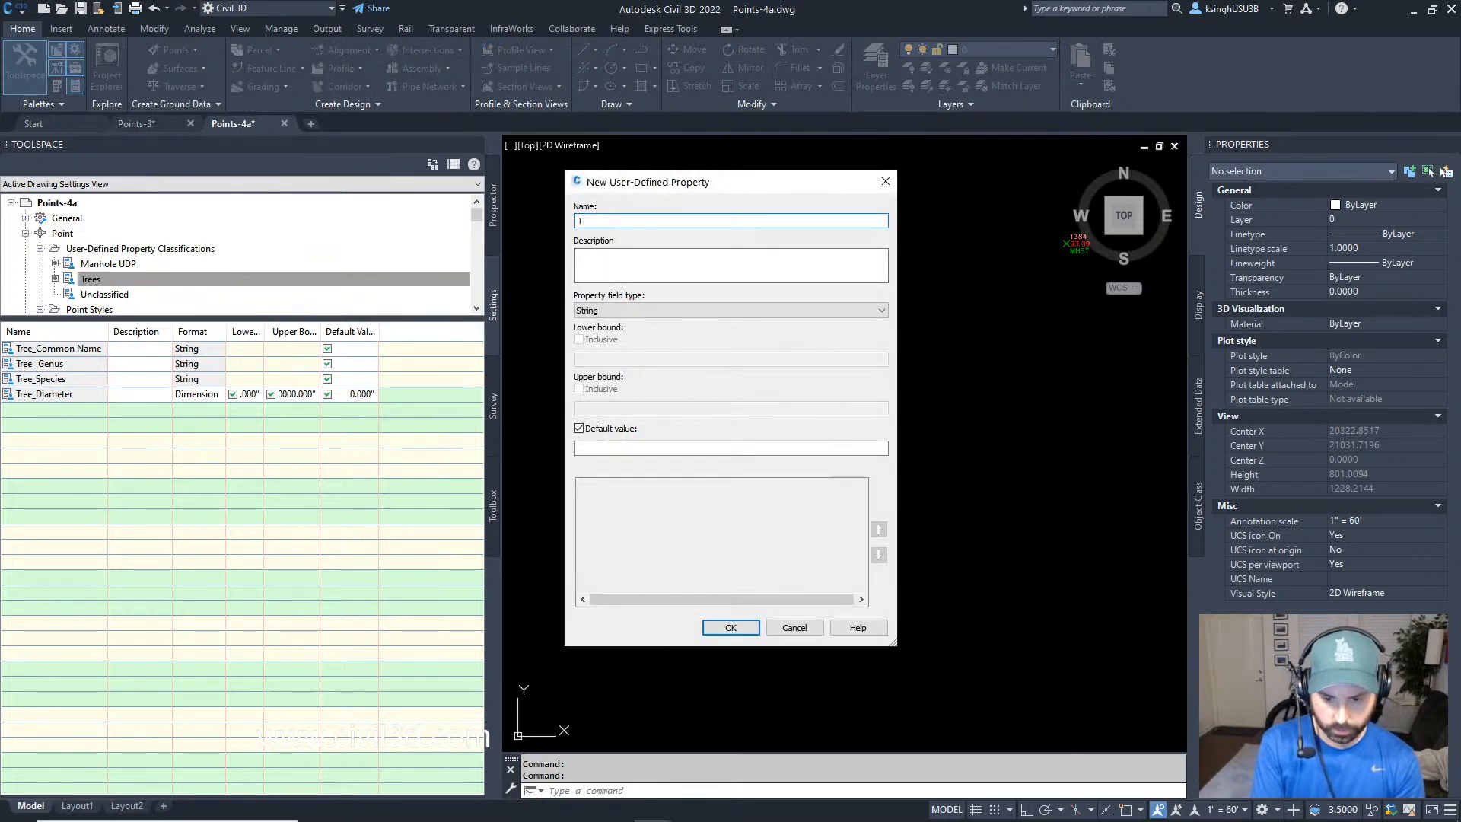
pyautogui.write('ree')
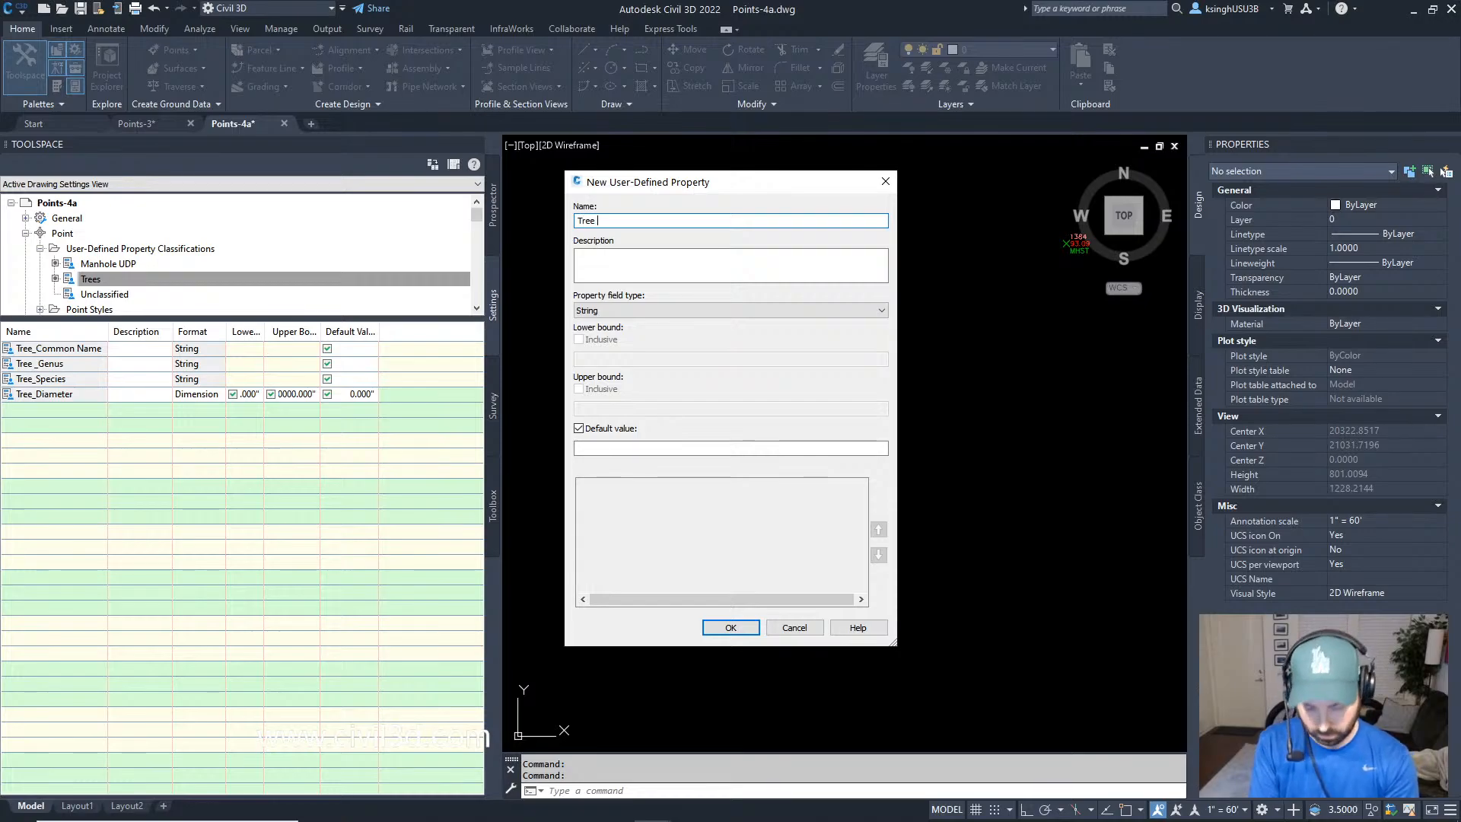
pyautogui.write(' _Height')
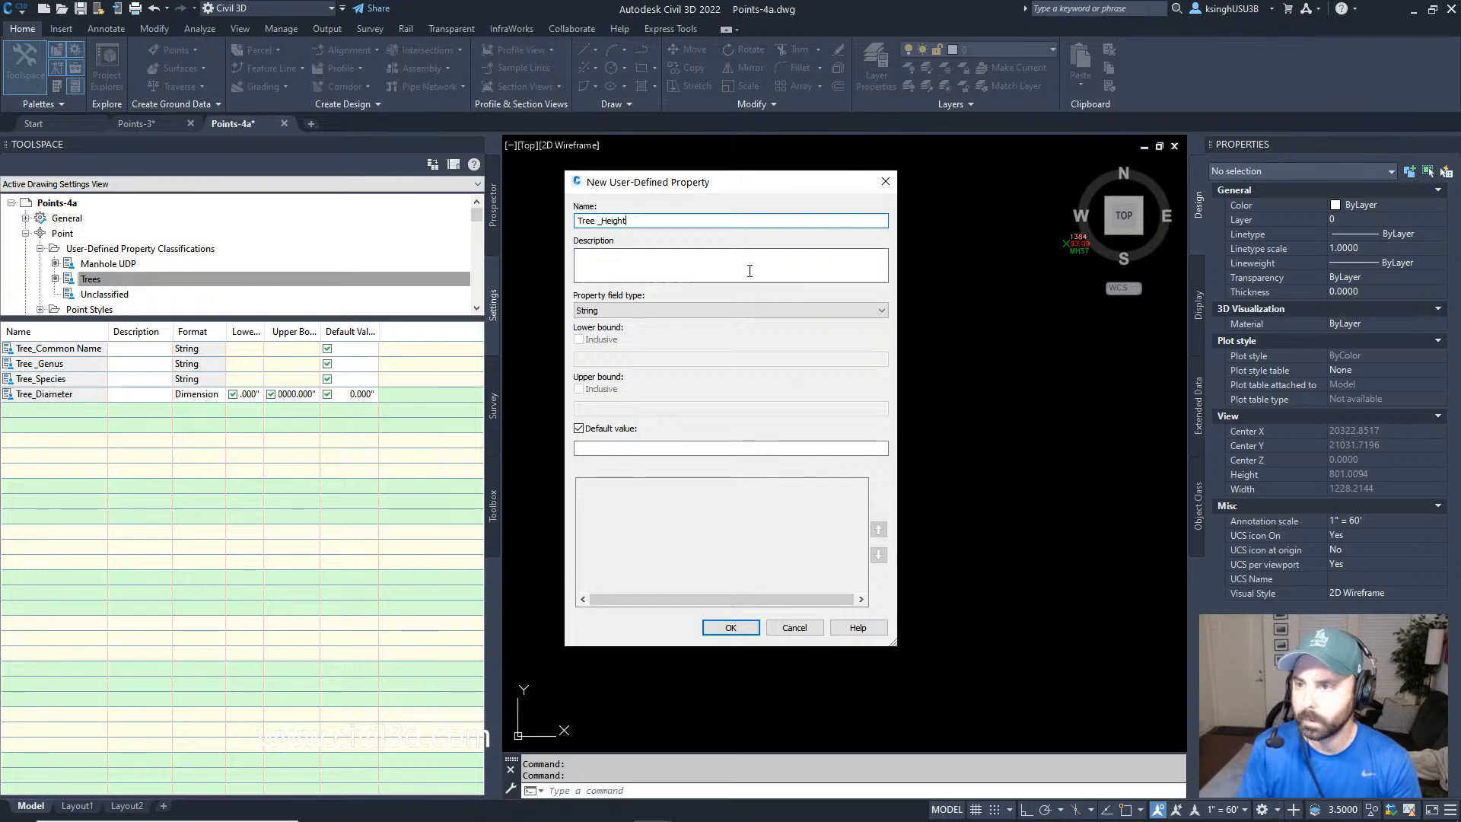
pyautogui.click(598, 222)
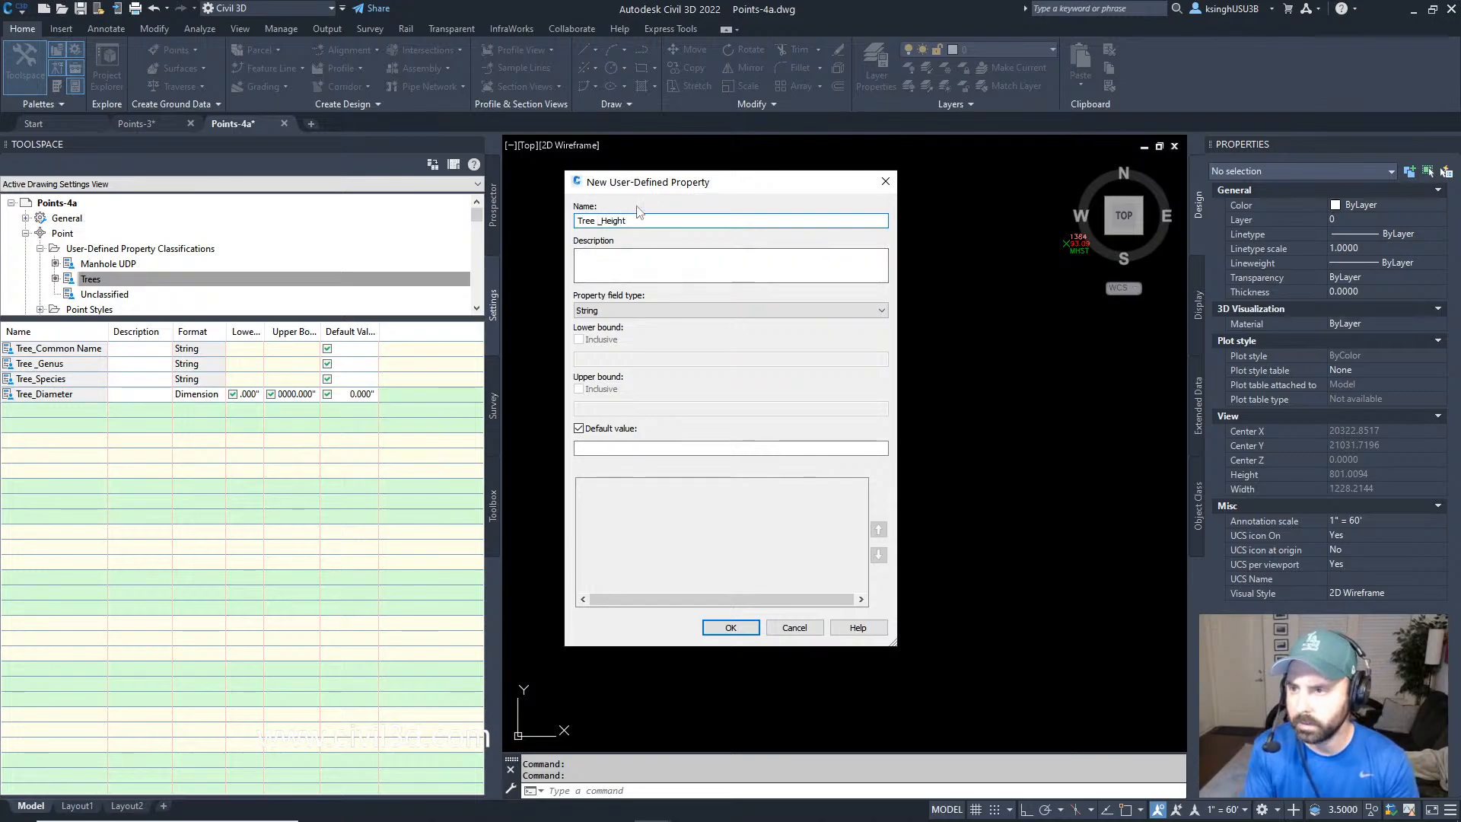
pyautogui.press('BackSpace')
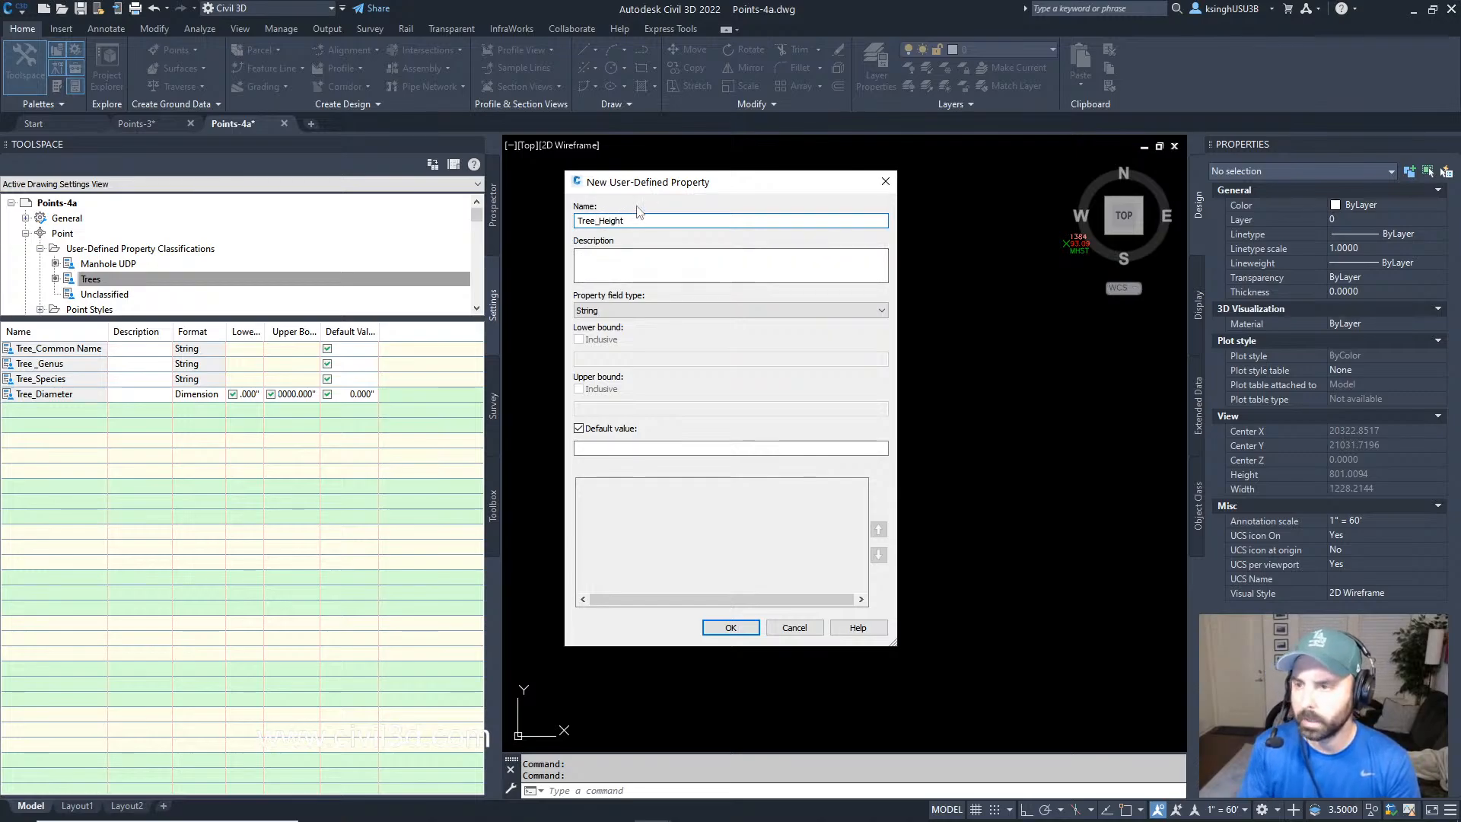
pyautogui.click(652, 310)
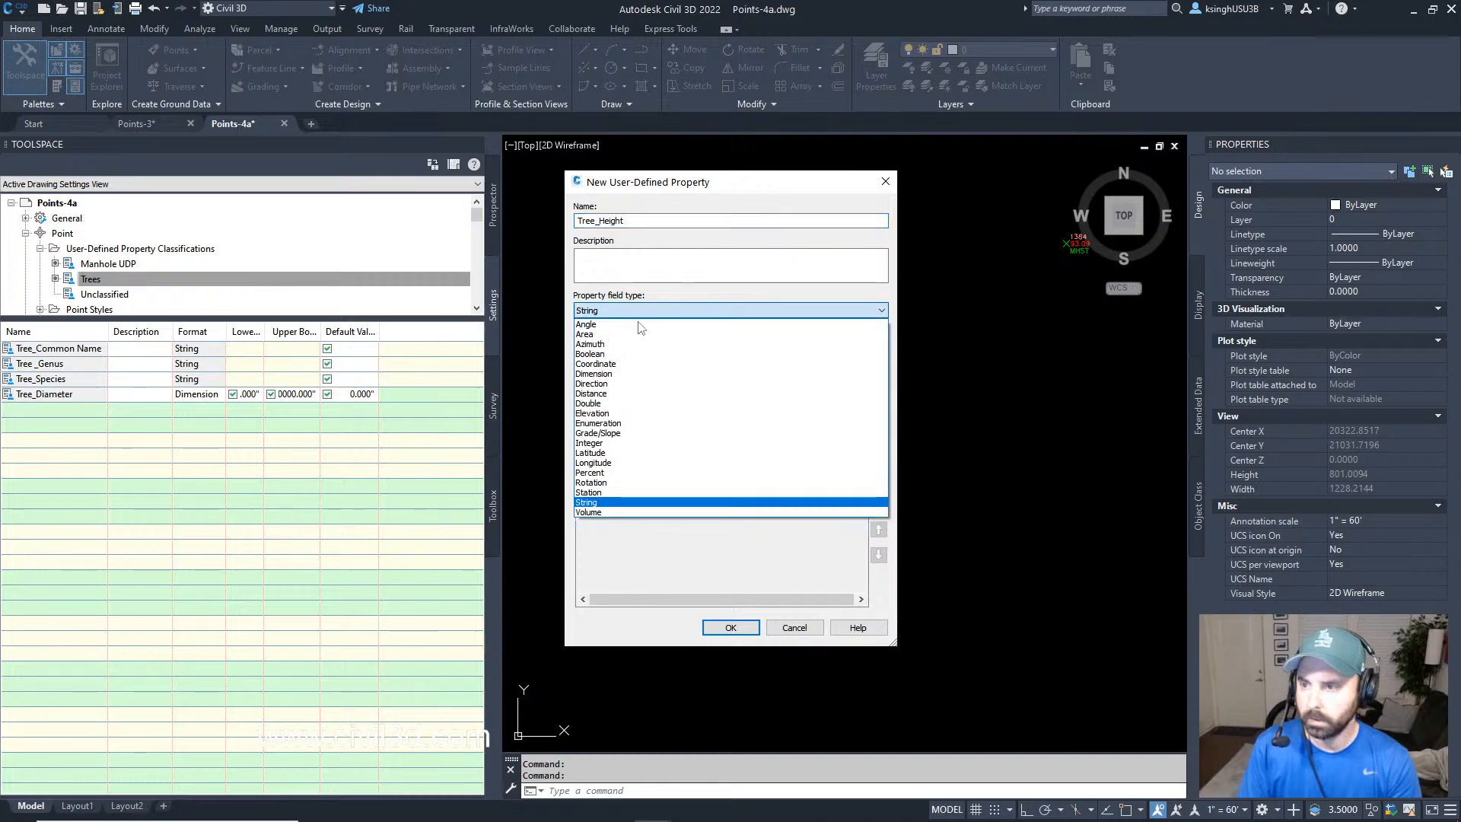
pyautogui.click(608, 394)
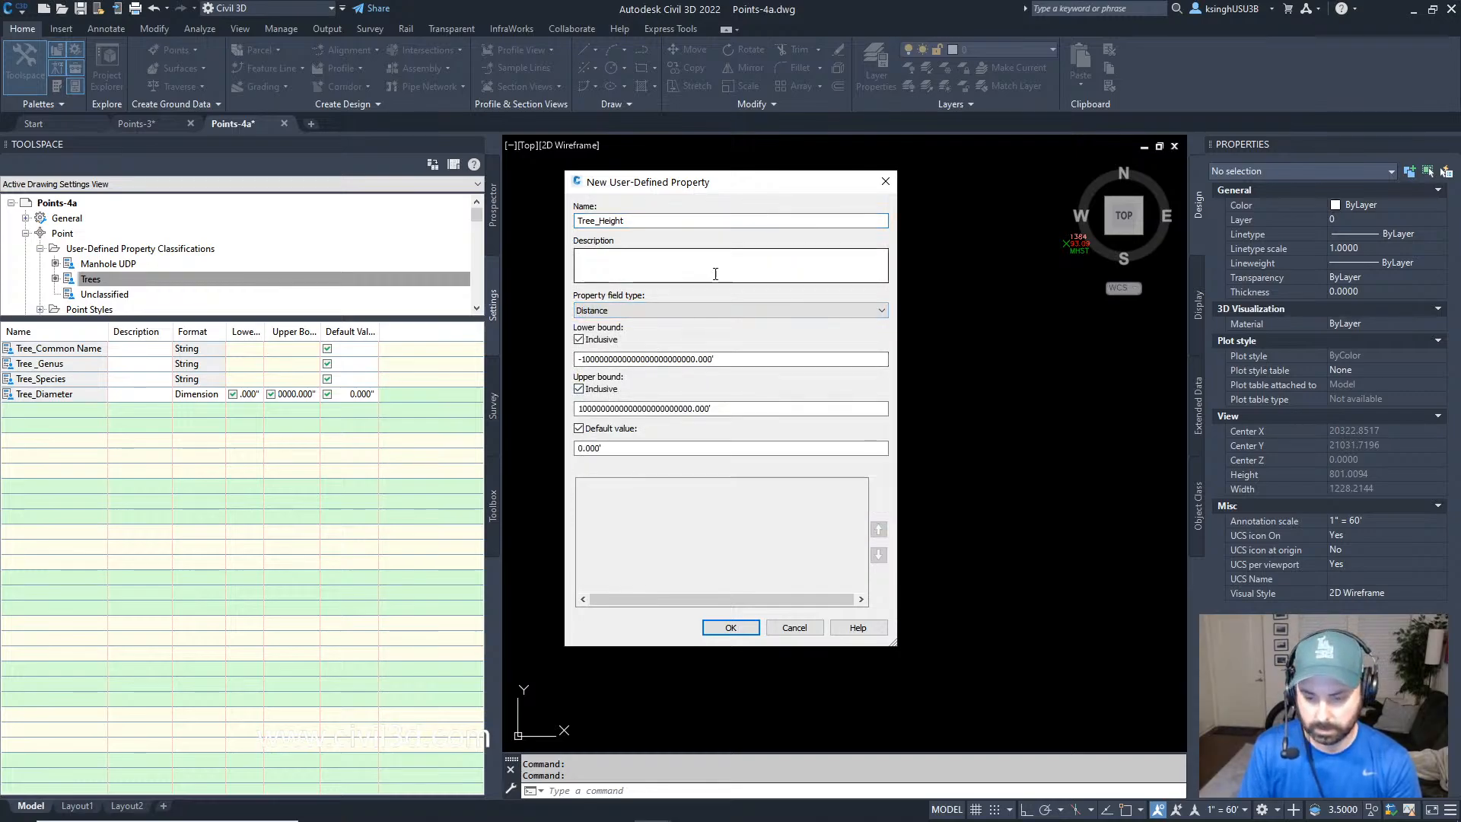
pyautogui.click(730, 628)
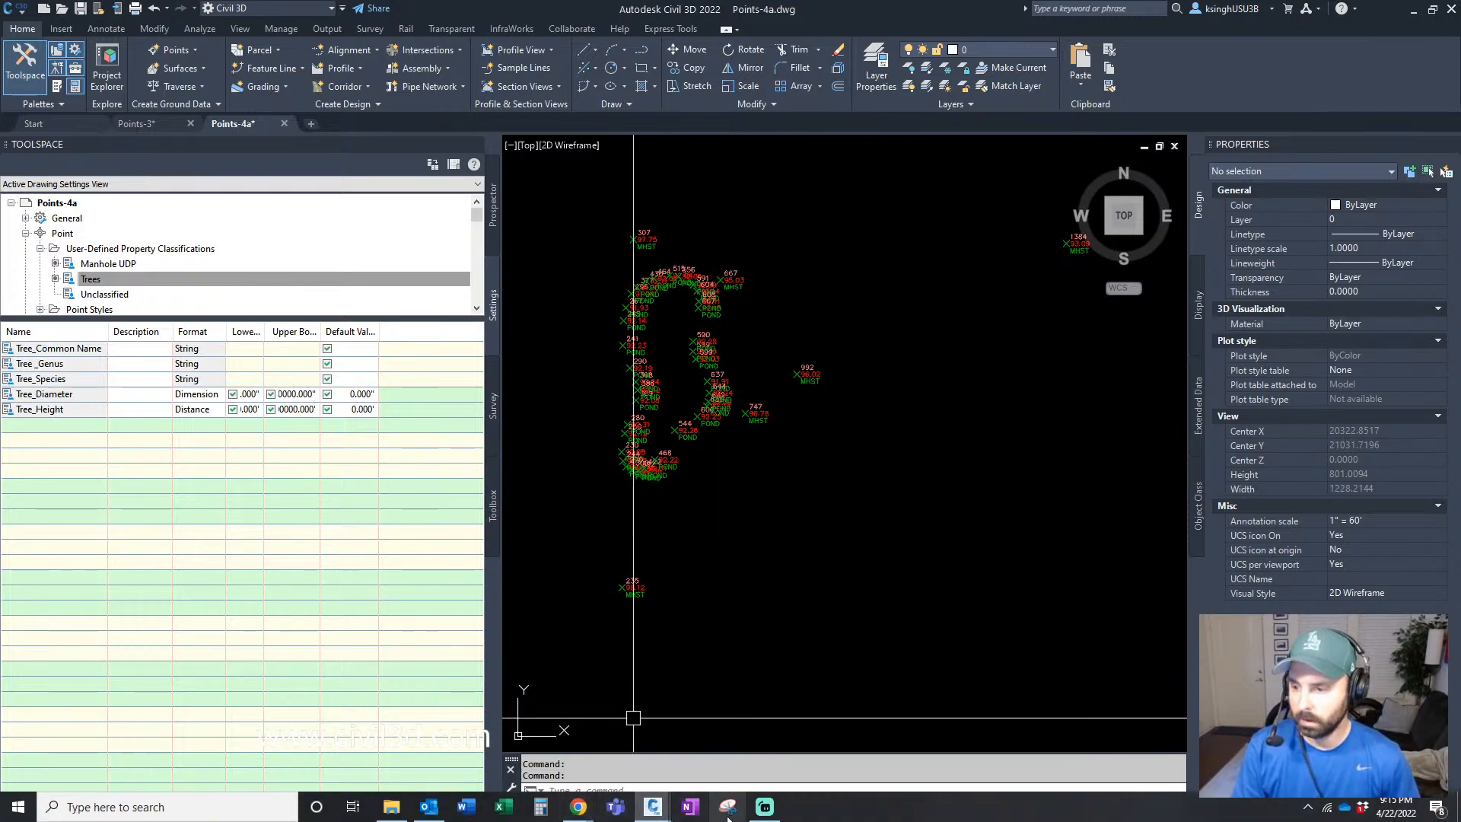
# Switch to the CIVIL3D.TV website in Chrome and look over the home page's tutorial sign-up and free tutorials.
pyautogui.moveTo(587, 810)
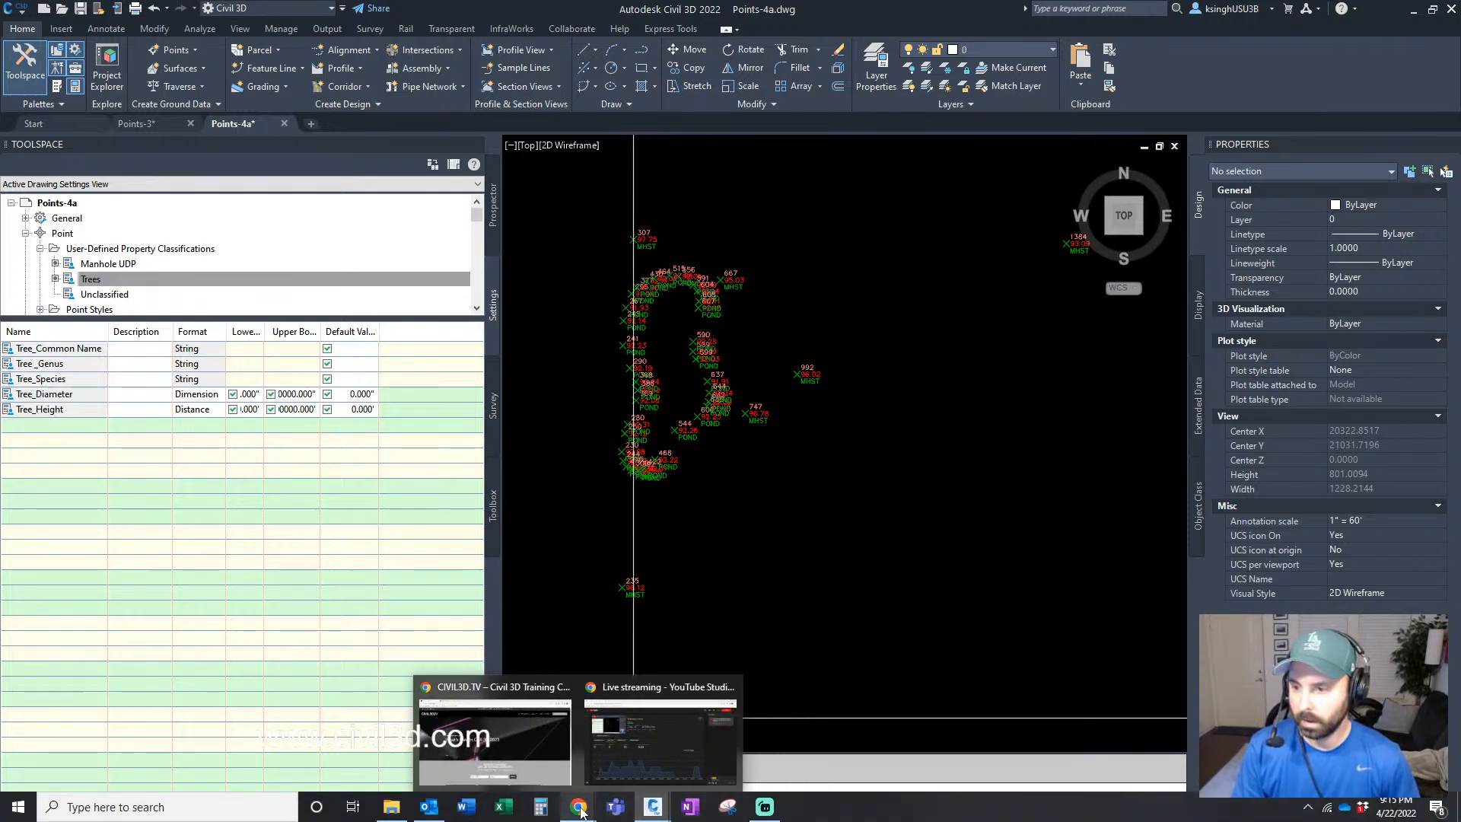
pyautogui.click(528, 764)
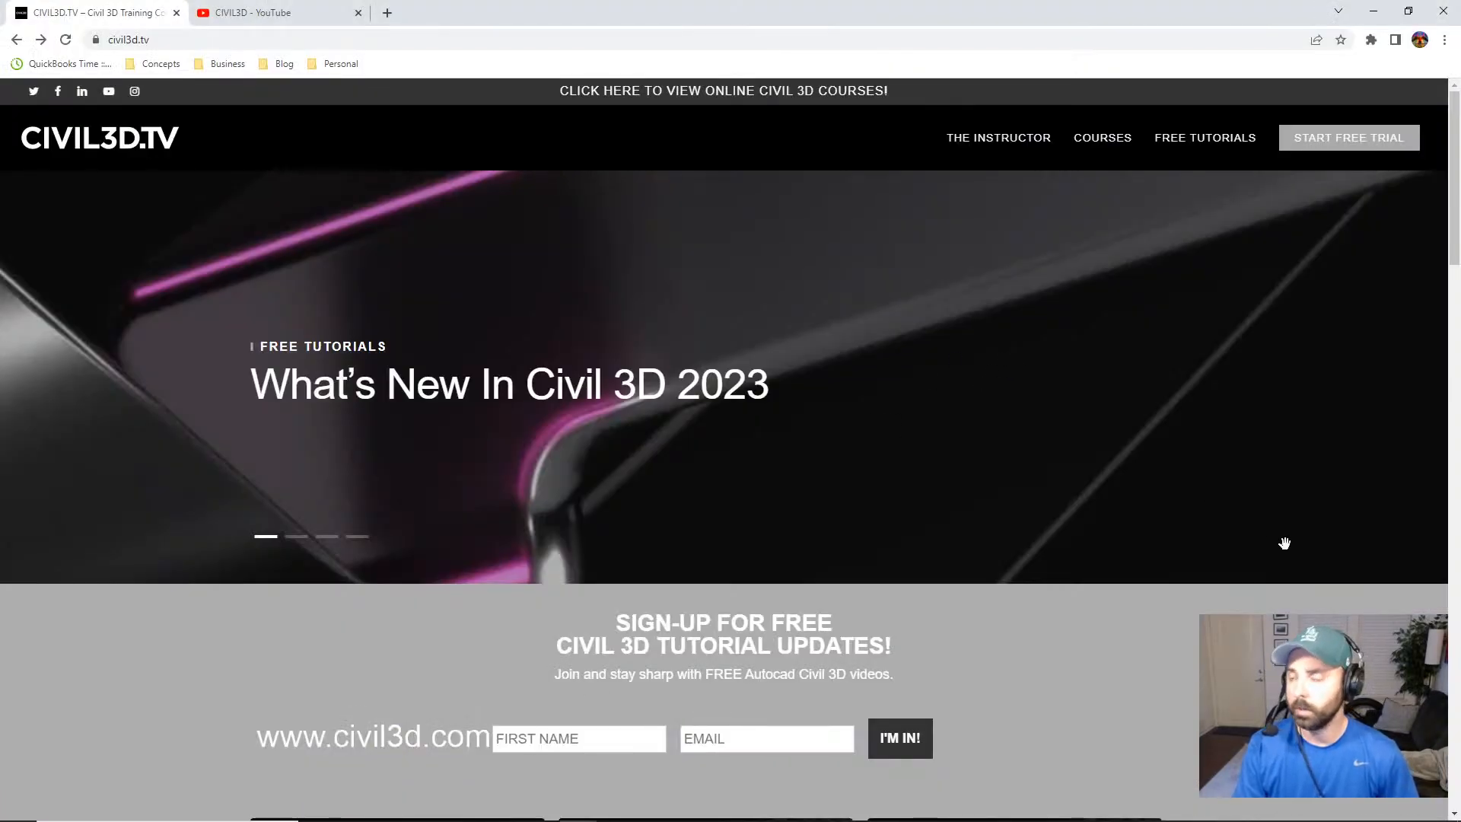
pyautogui.scroll(-6, 1284, 544)
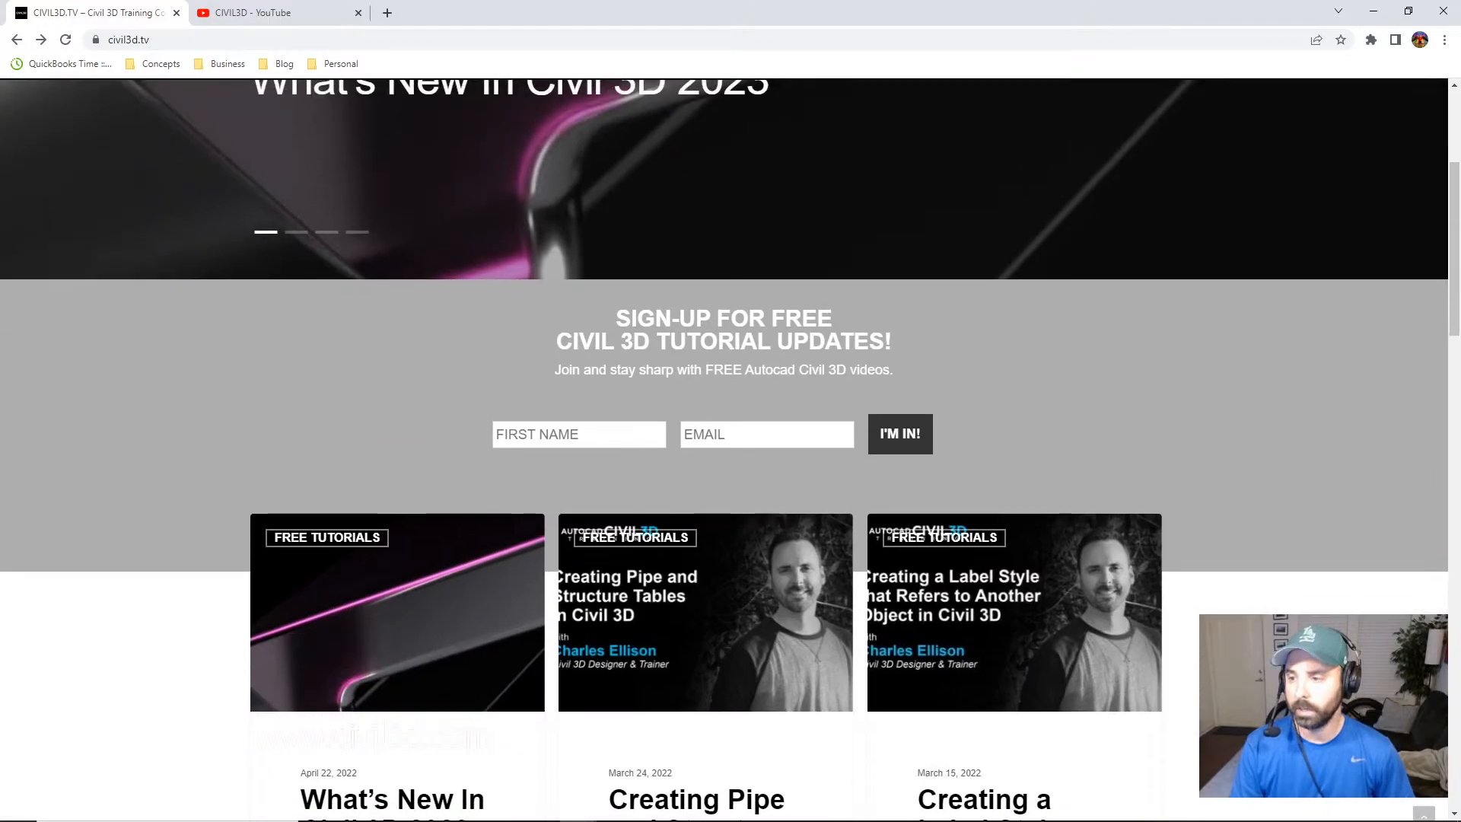
pyautogui.scroll(5, 884, 649)
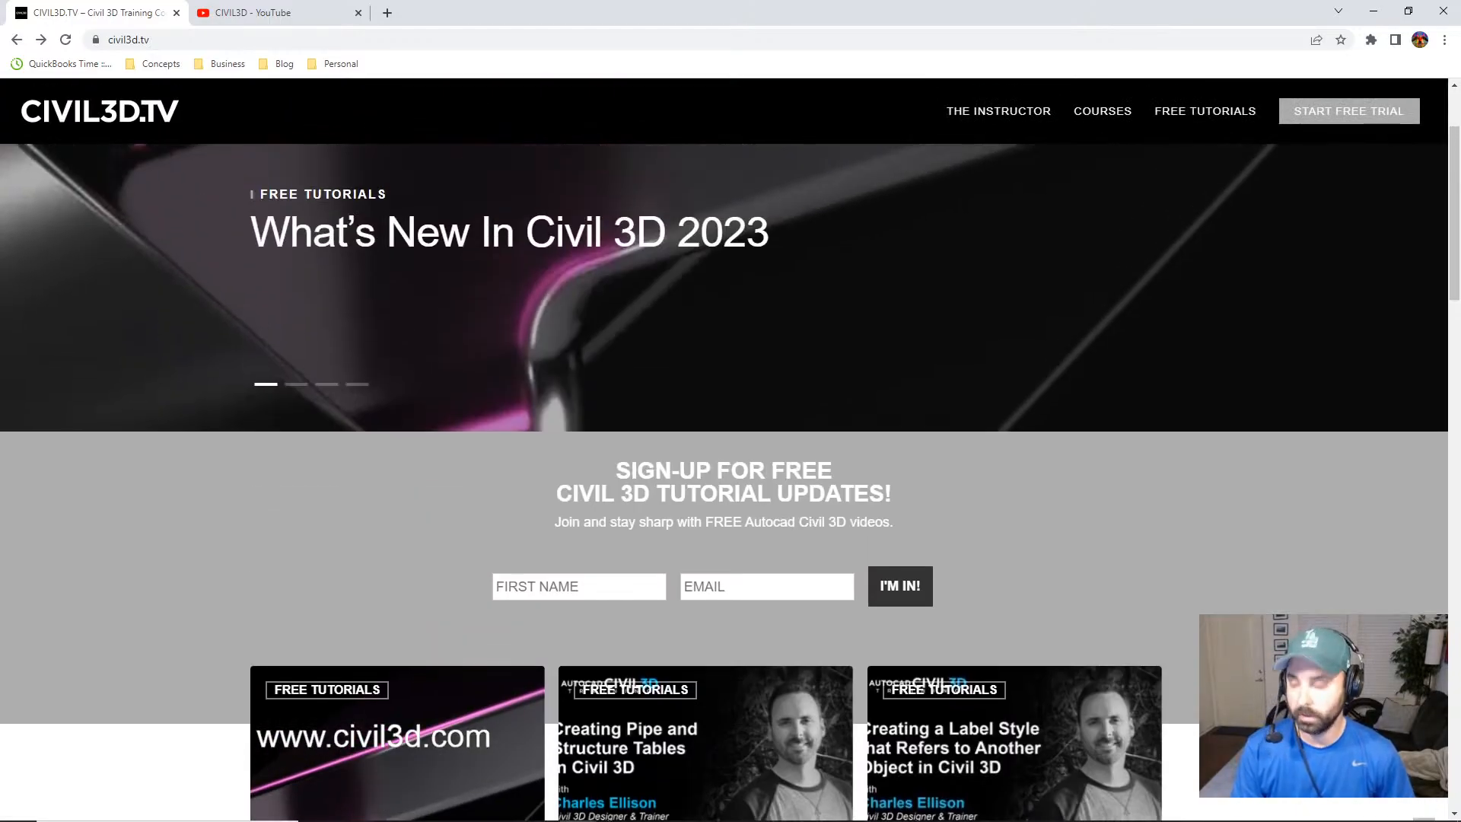
pyautogui.scroll(-4, 883, 648)
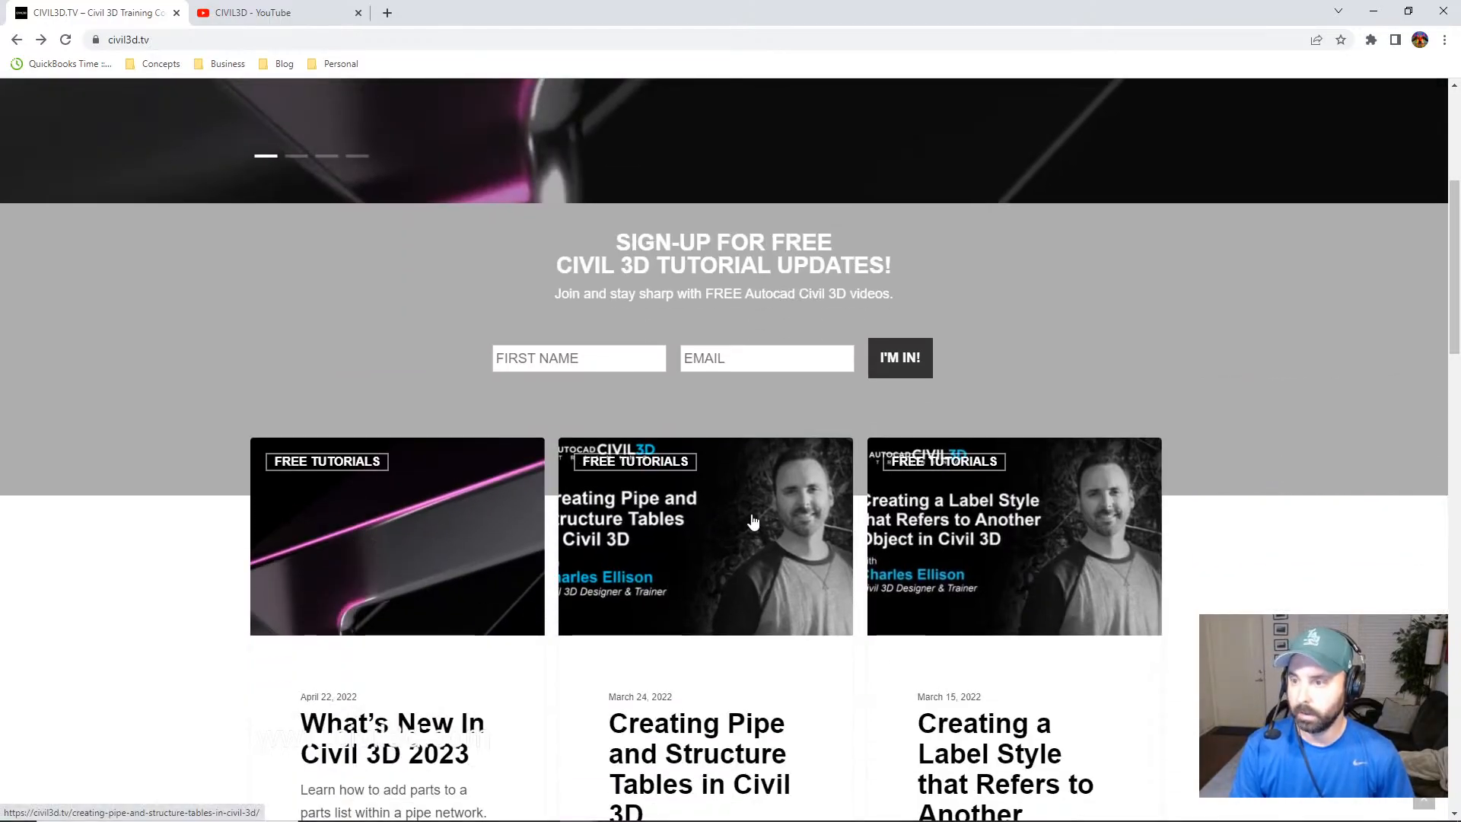
pyautogui.scroll(5, 1258, 564)
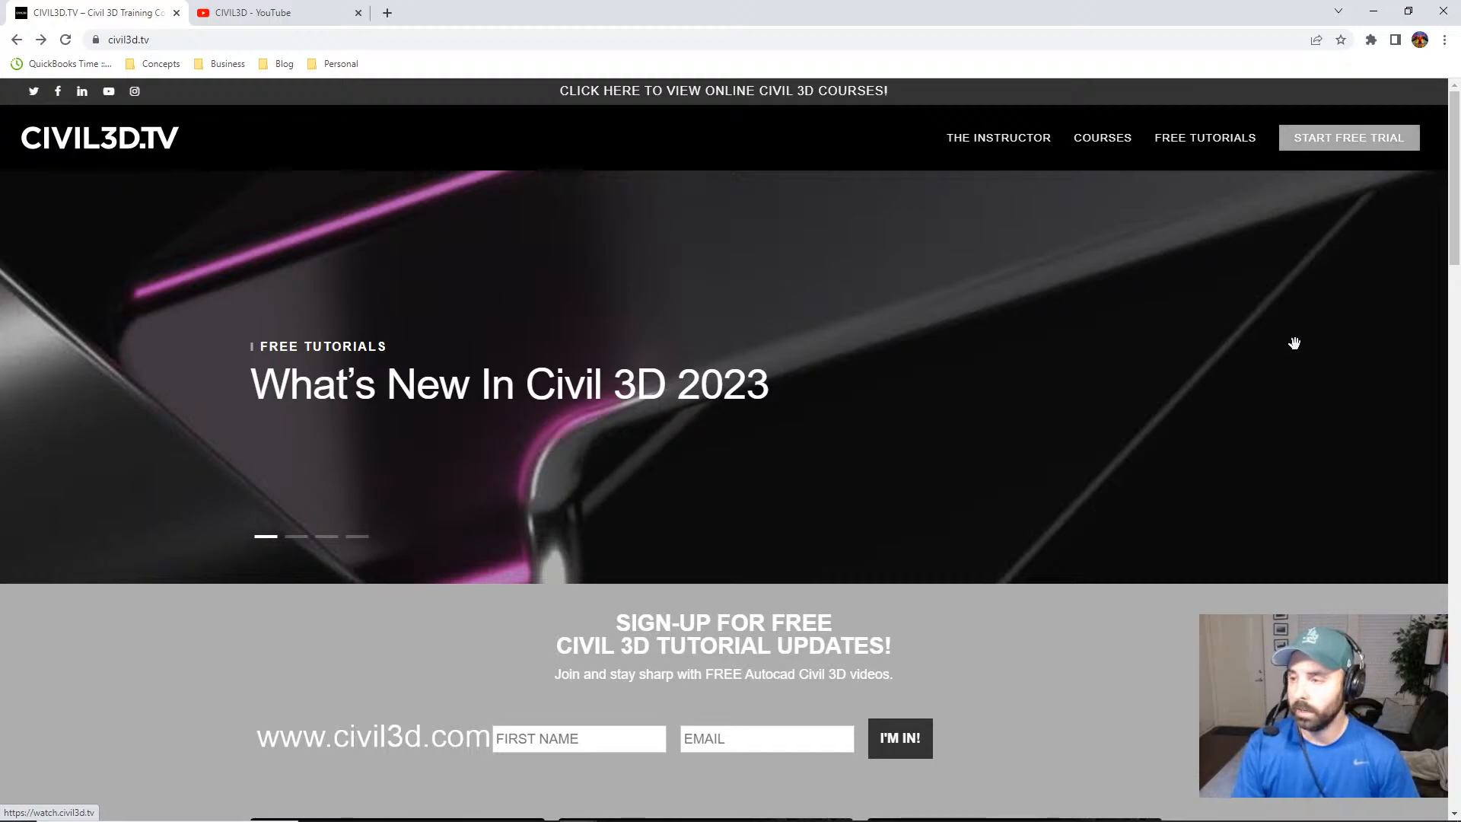
# Open the site's free trial page and browse the course content of the Civil 3D Essentials Subscription.
pyautogui.click(1352, 137)
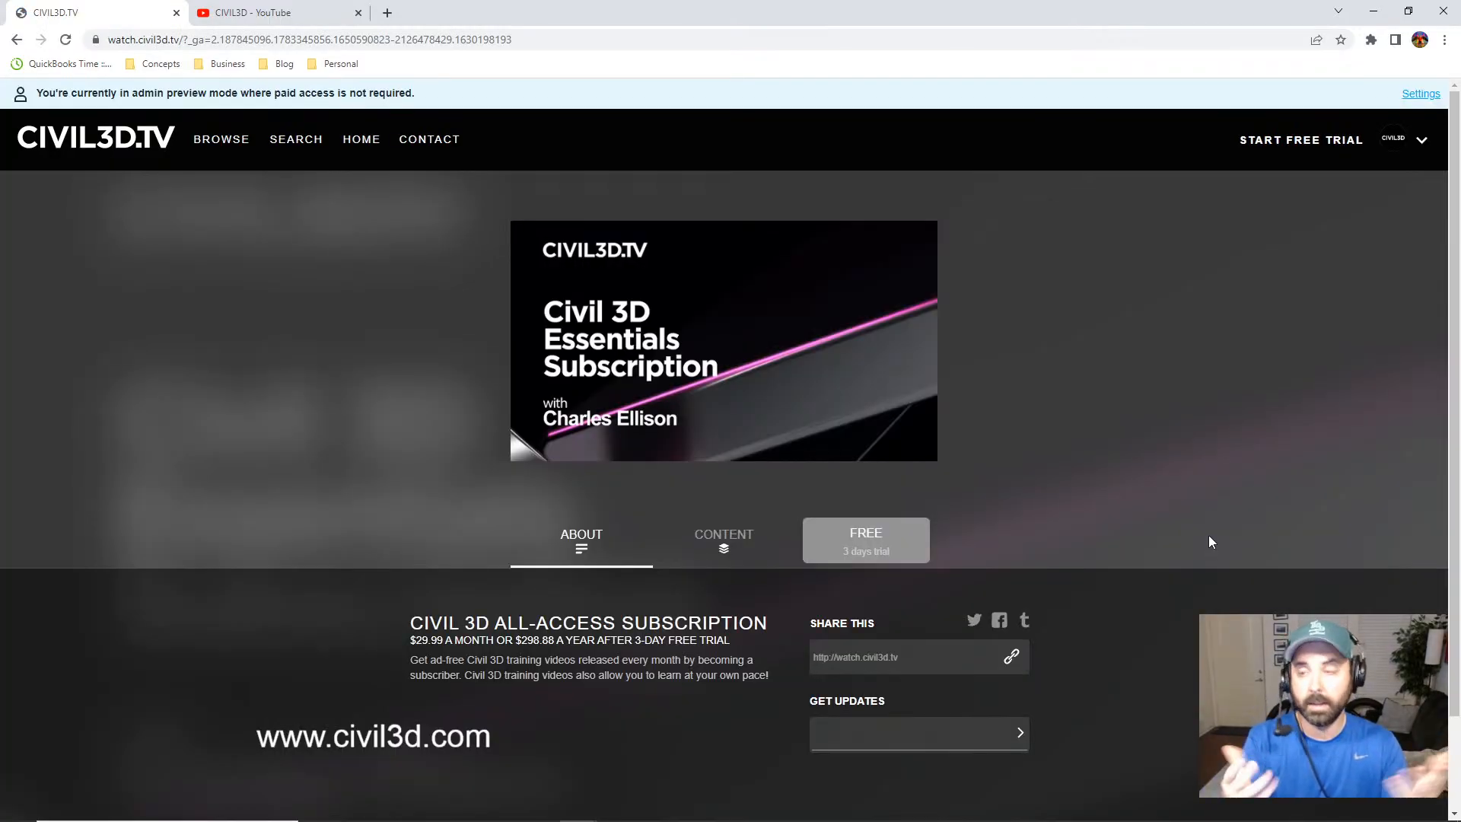
pyautogui.click(724, 542)
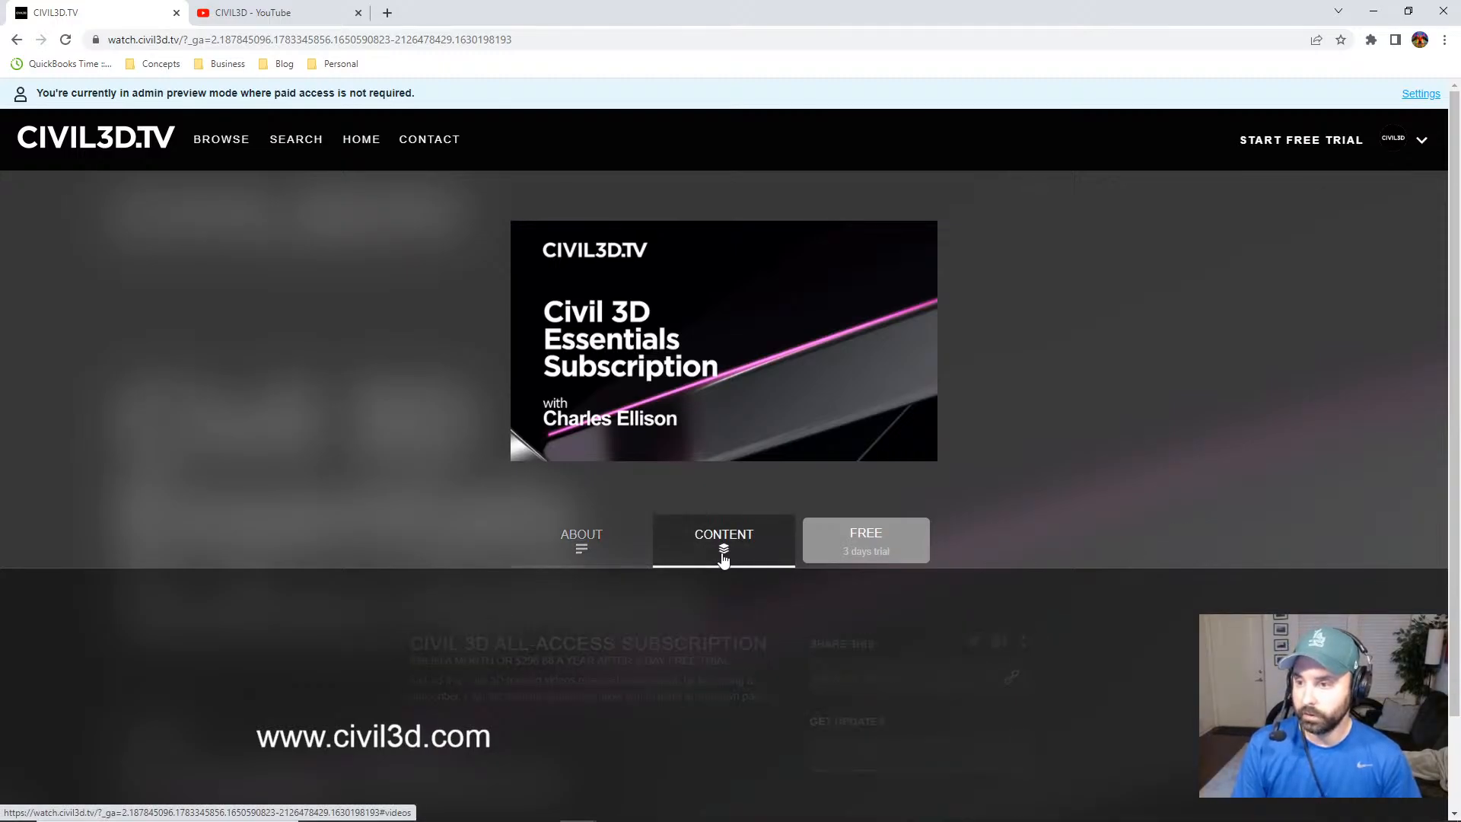
pyautogui.scroll(-6, 729, 582)
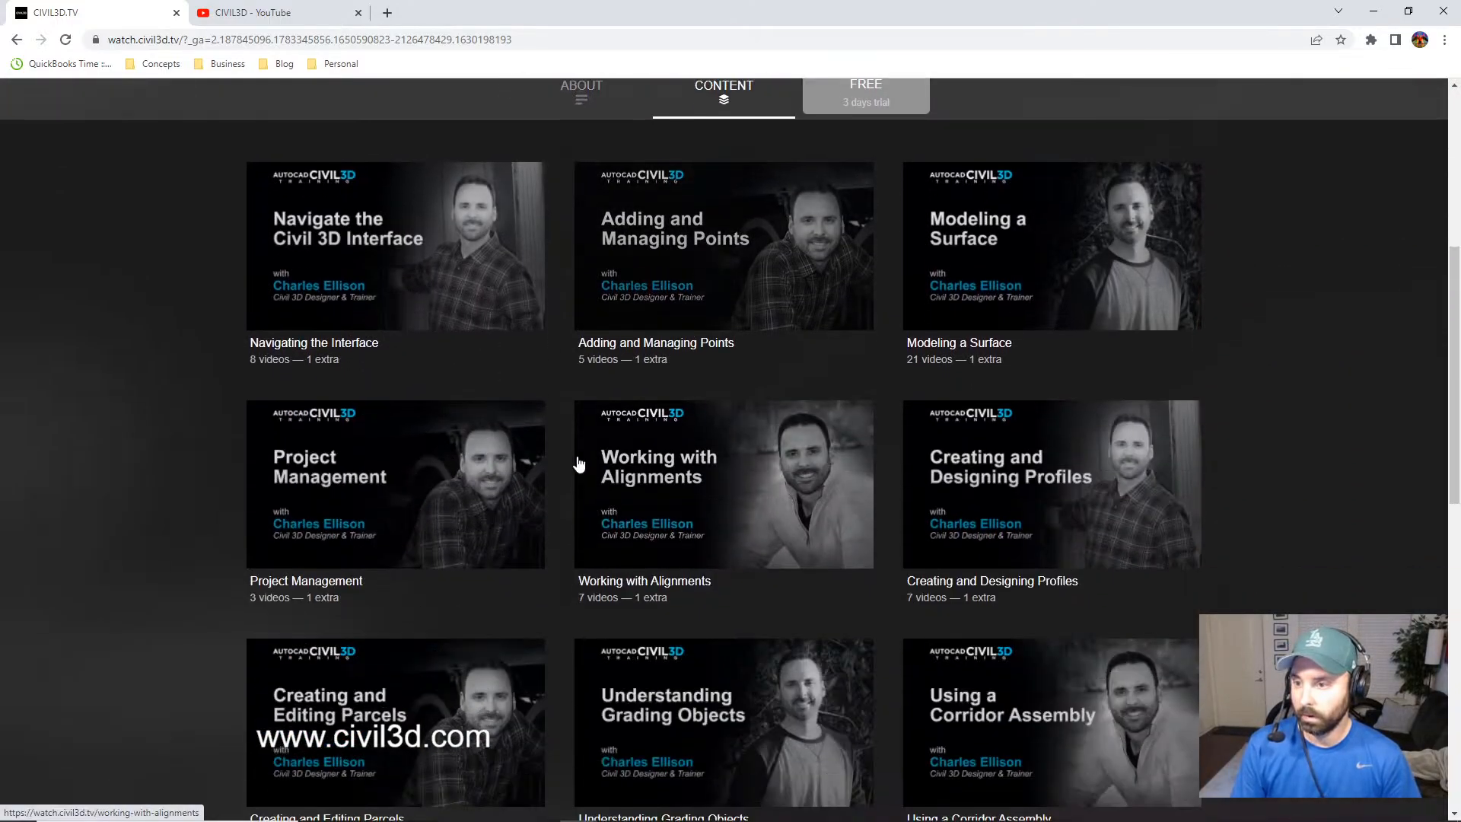
pyautogui.scroll(-3, 756, 496)
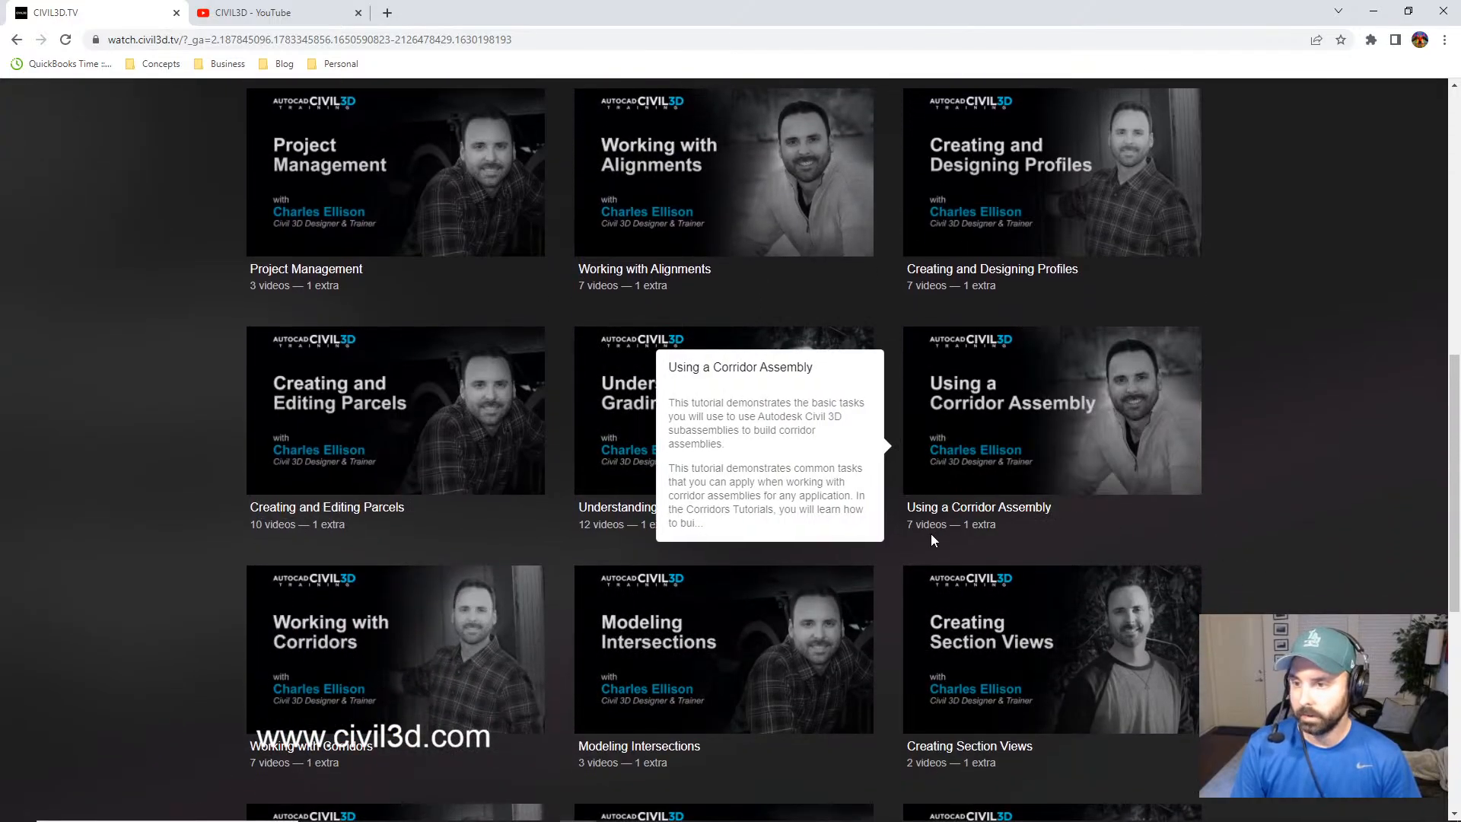
pyautogui.moveTo(716, 544)
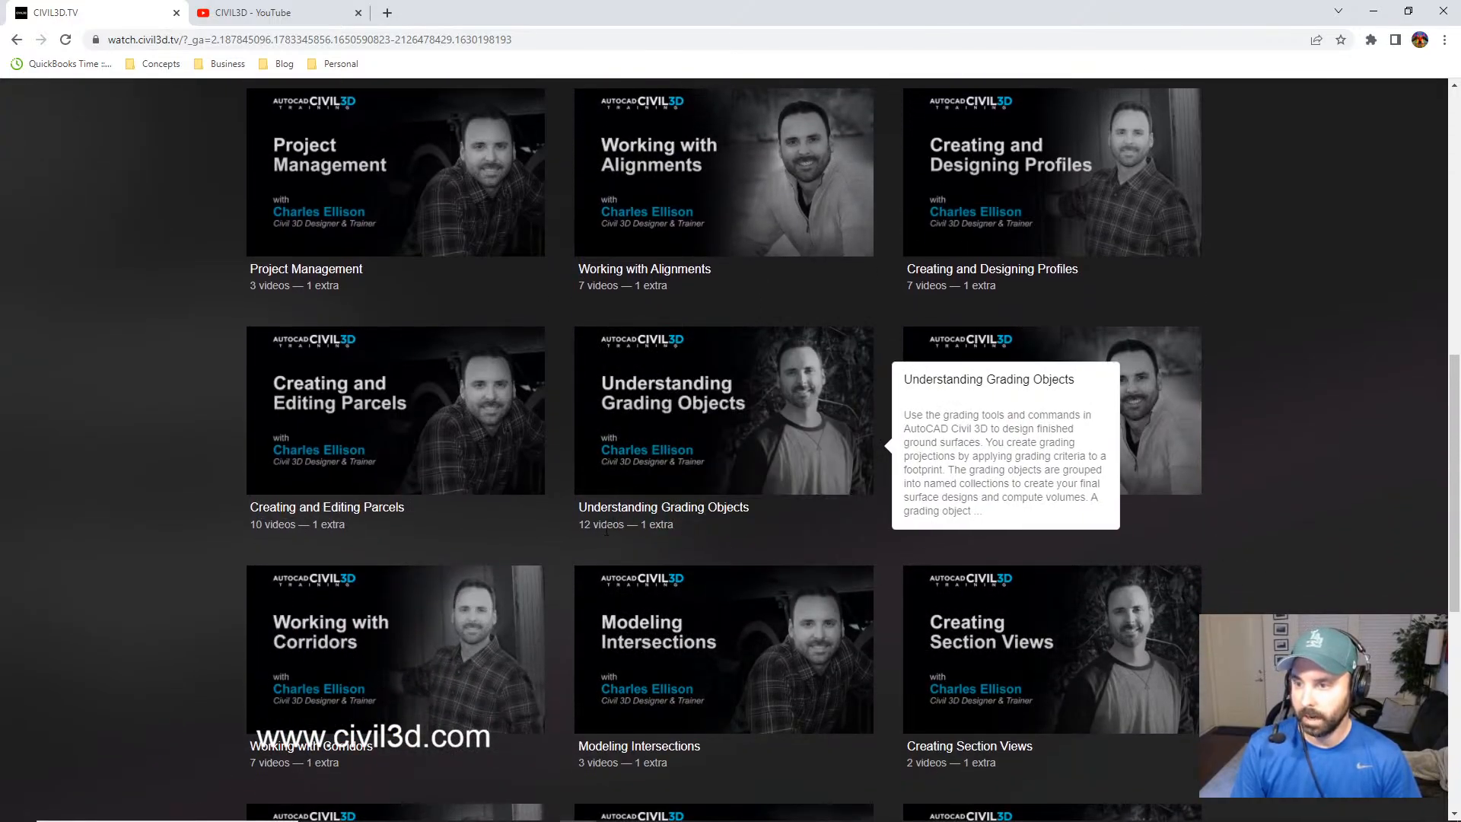
pyautogui.scroll(8, 1256, 457)
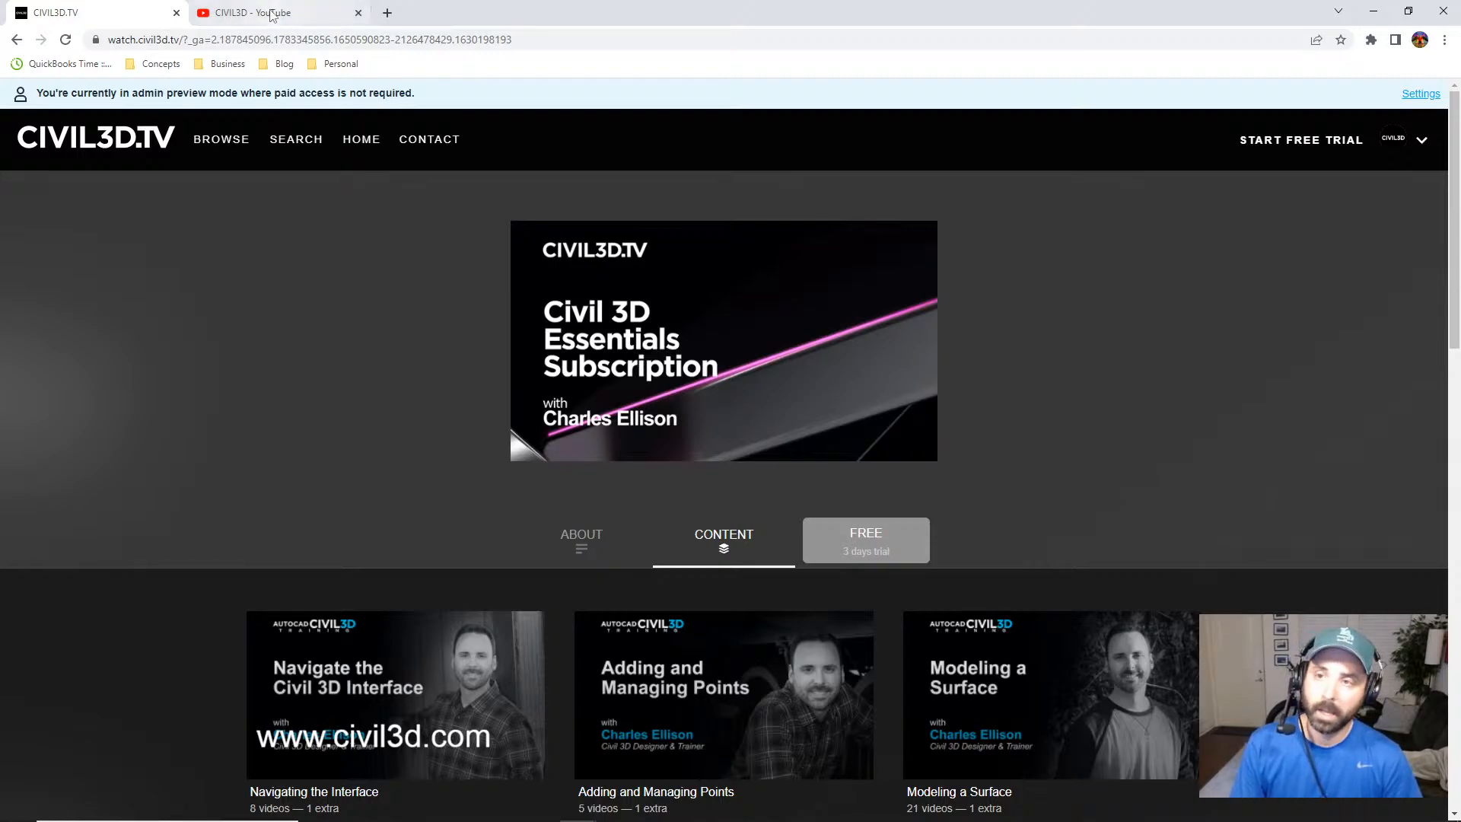
# Switch to the CIVIL3D YouTube channel and open its membership options.
pyautogui.click(271, 14)
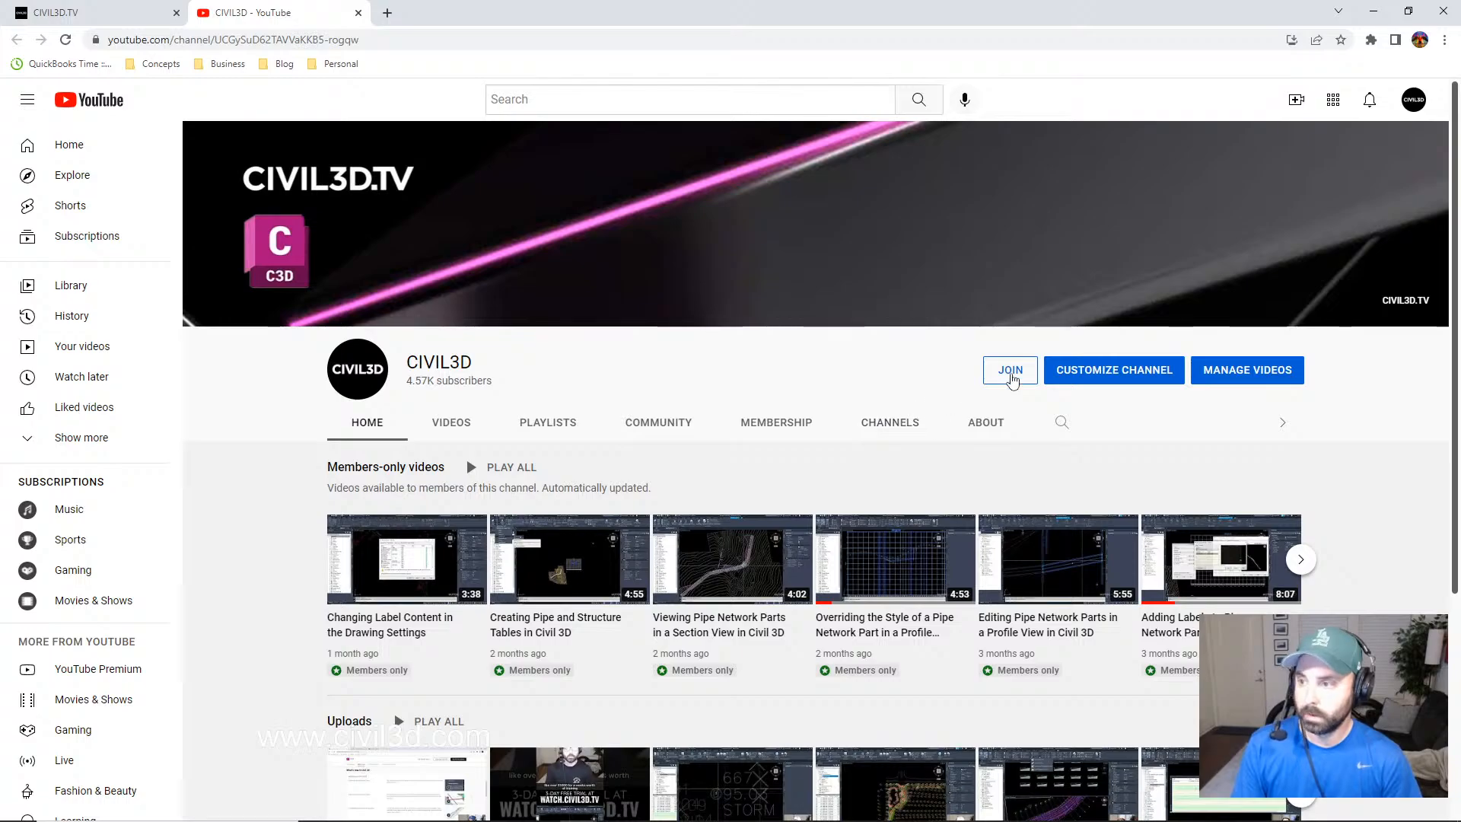
pyautogui.click(1011, 372)
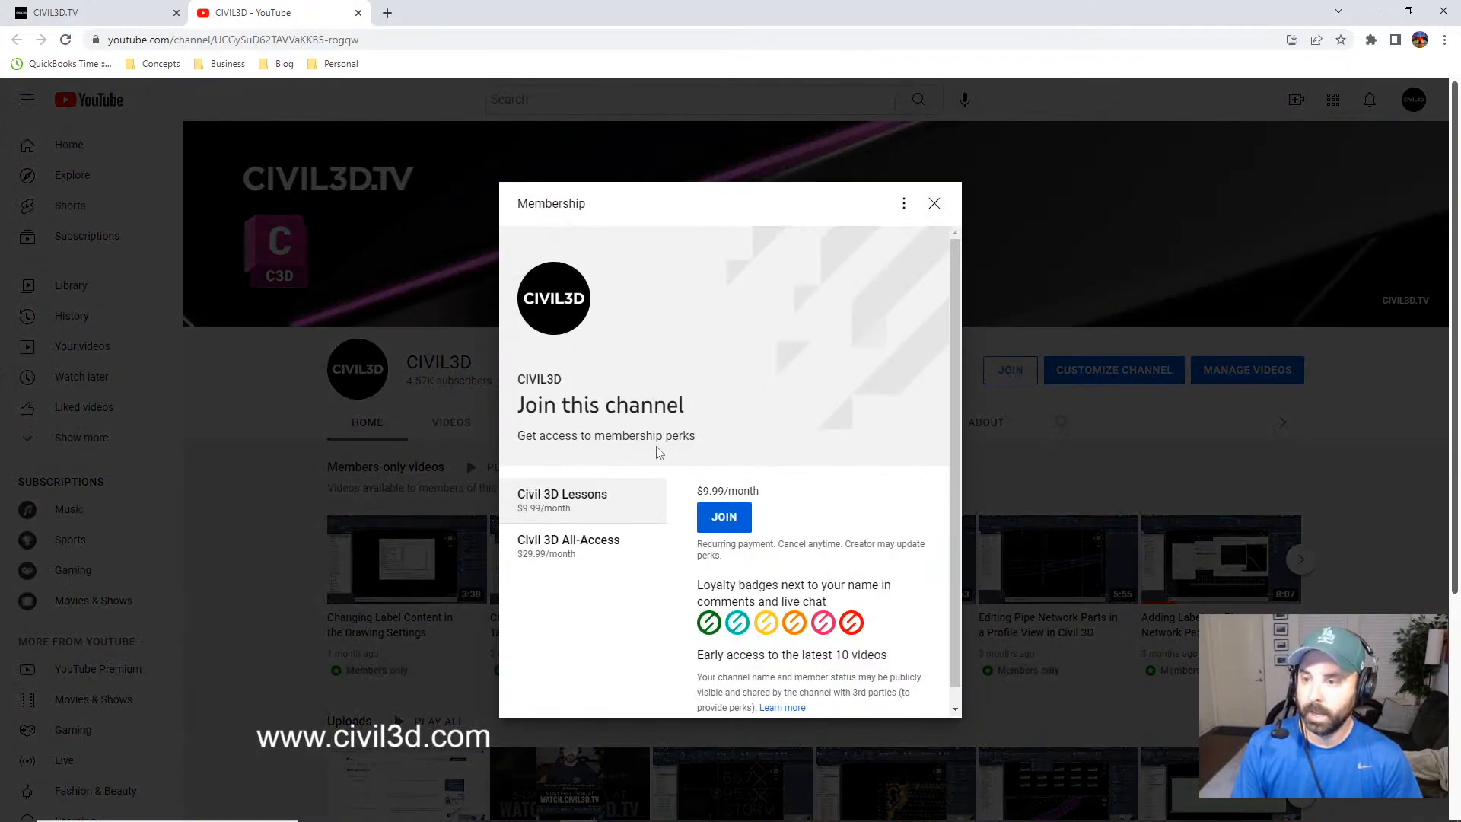